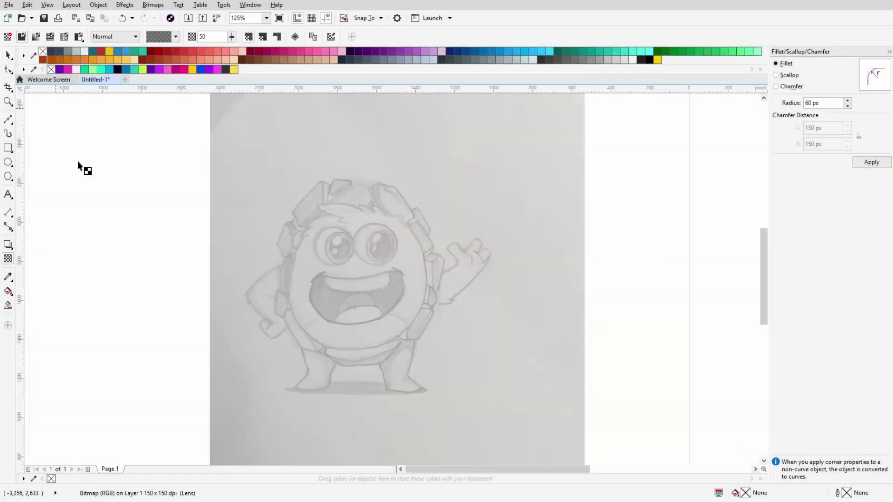
Step: Start the Bézier silhouette at the leg and trace up to where it meets the body
left_click(8, 120)
scroll(399, 313, "up", 5)
left_click(373, 249)
left_click_drag(395, 309, 398, 327)
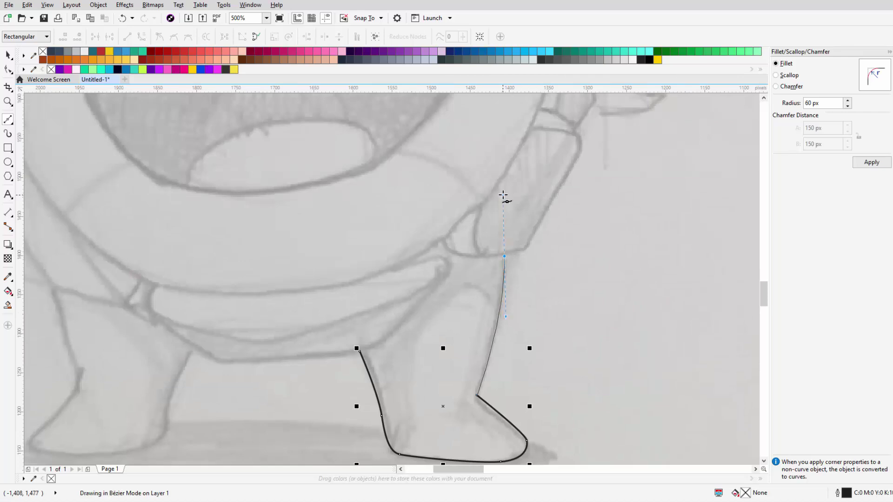
left_click(503, 252)
left_click(457, 352)
left_click(511, 254)
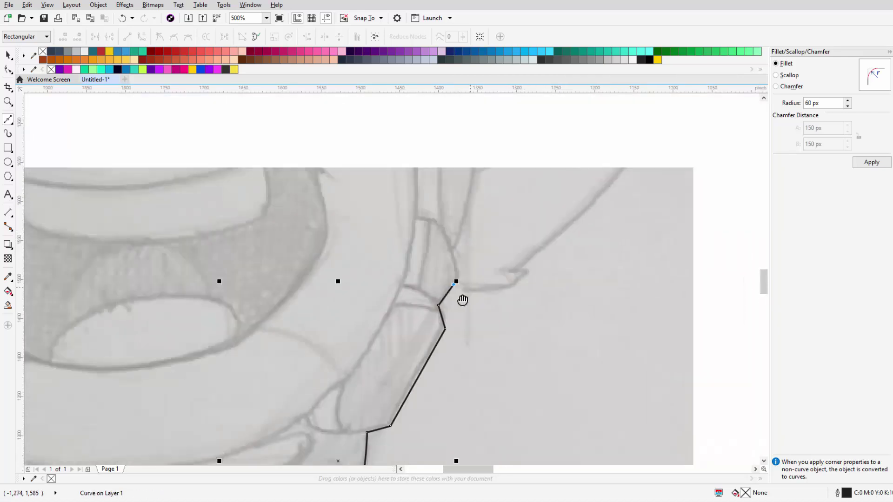
scroll(462, 299, "up", 3)
Step: Trace the outline up the raised arm and around the first fingertip
left_click(549, 279)
scroll(549, 279, "down", 4)
scroll(519, 269, "up", 3)
left_click_drag(540, 204, 572, 147)
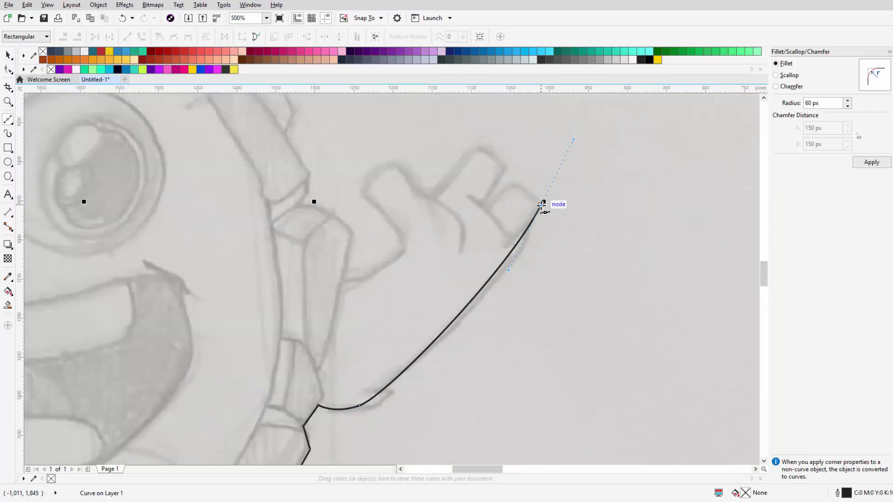
scroll(542, 203, "up", 3)
left_click_drag(442, 145, 415, 146)
Step: Trace the waving hand's fingers and around the thumb tip
left_click(326, 236)
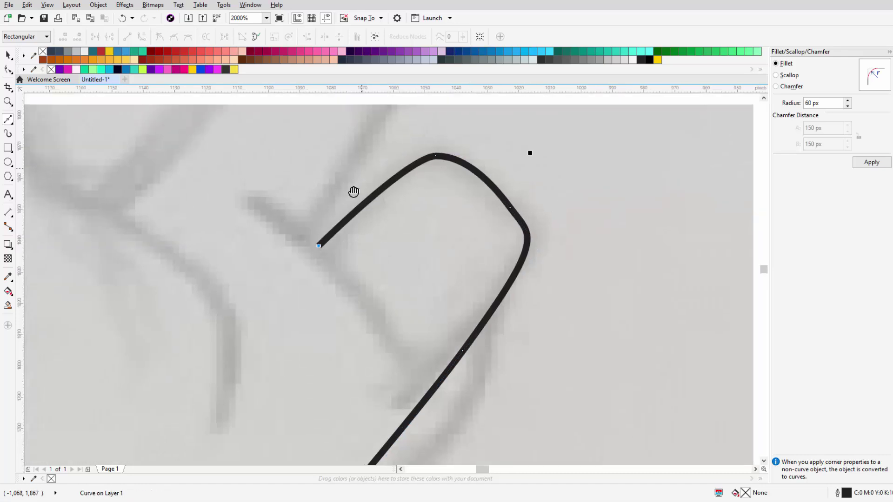
left_click(325, 216)
left_click(259, 139)
left_click(299, 289)
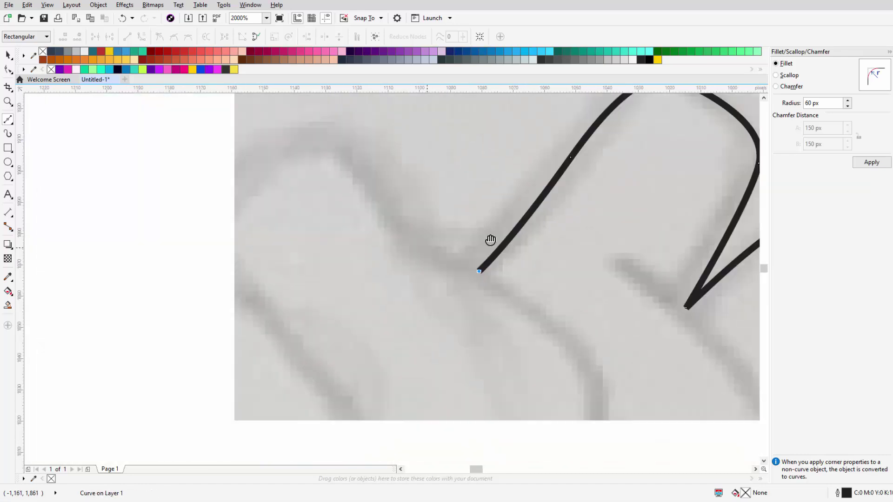
left_click(488, 241)
left_click_drag(347, 223, 358, 218)
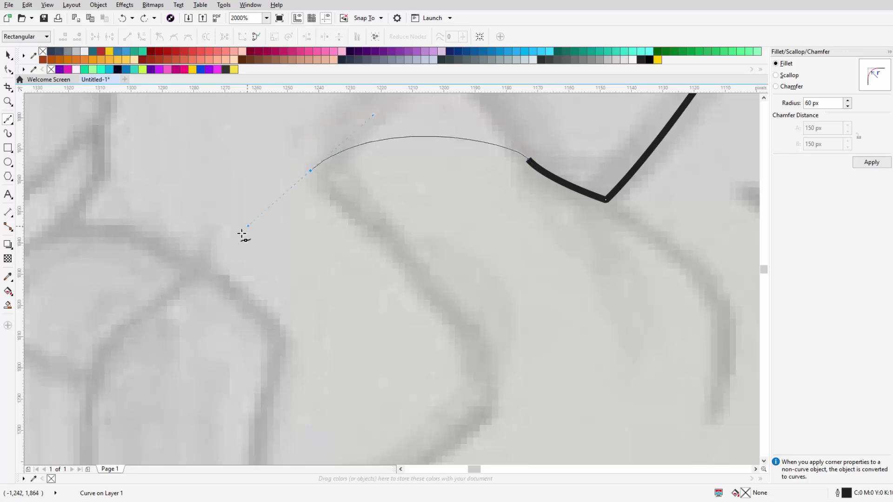
scroll(313, 169, "down", 3)
left_click_drag(450, 128, 483, 171)
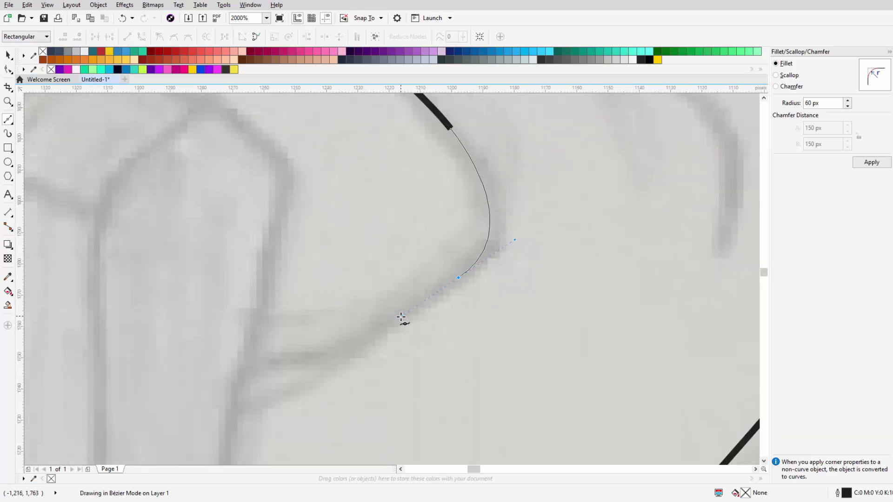
scroll(335, 269, "down", 5)
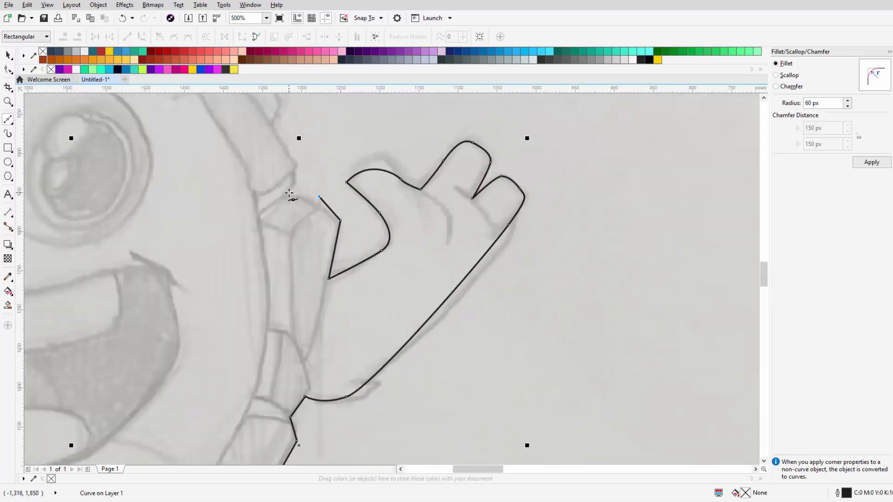
Step: Trace the shell pieces from the hand, across the top, and down the left side
left_click(288, 192)
left_click(296, 166)
left_click(314, 179)
left_click(313, 234)
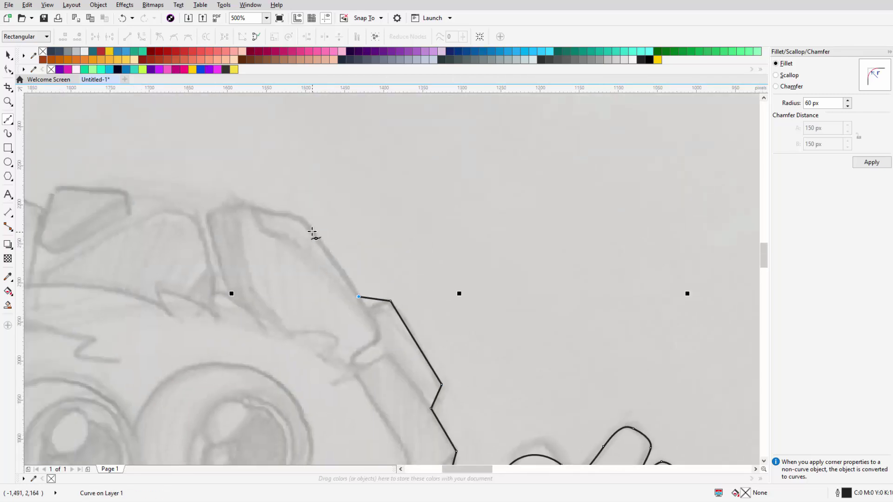
left_click(456, 207)
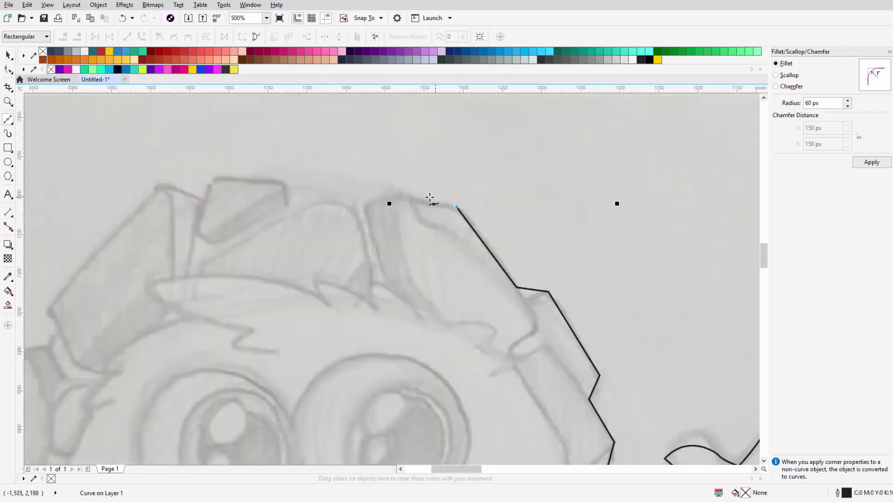
left_click(215, 177)
left_click(473, 178)
left_click(435, 166)
left_click(320, 327)
Step: Continue the outline around the left arm and hand down to the left foot
scroll(320, 327, "down", 5)
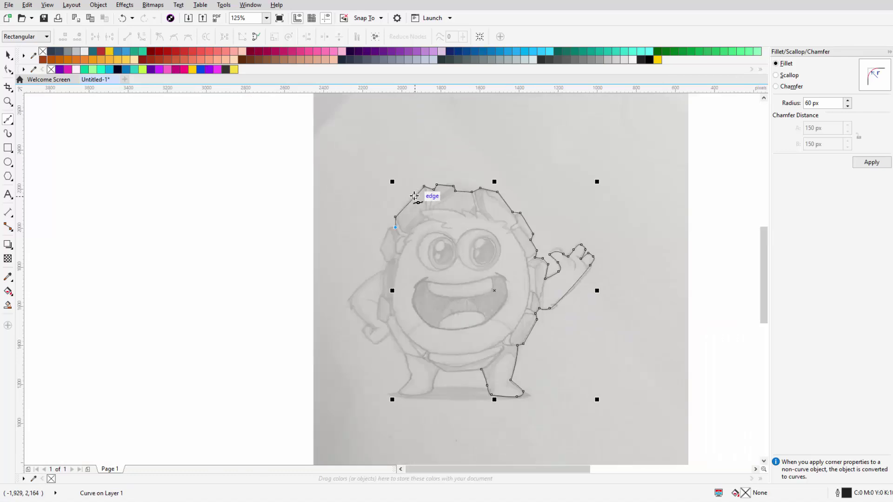
scroll(404, 233, "up", 5)
left_click(374, 221)
scroll(354, 352, "up", 2)
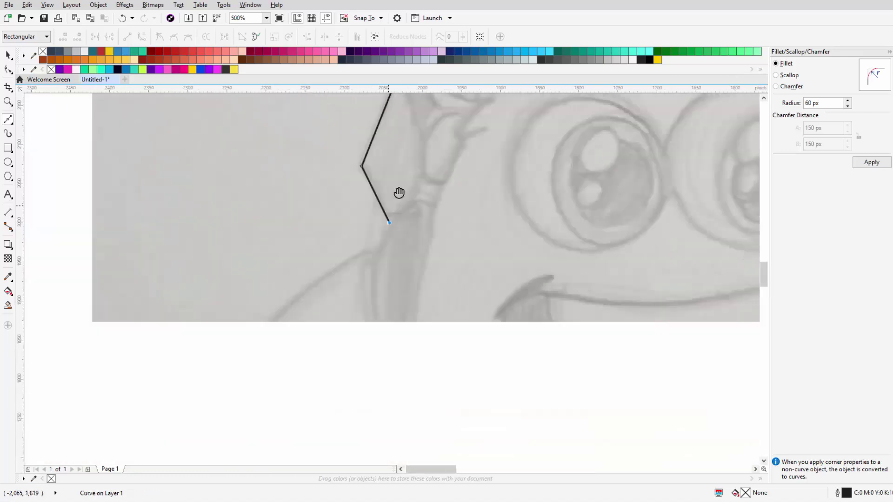
left_click(370, 239)
scroll(379, 181, "up", 2)
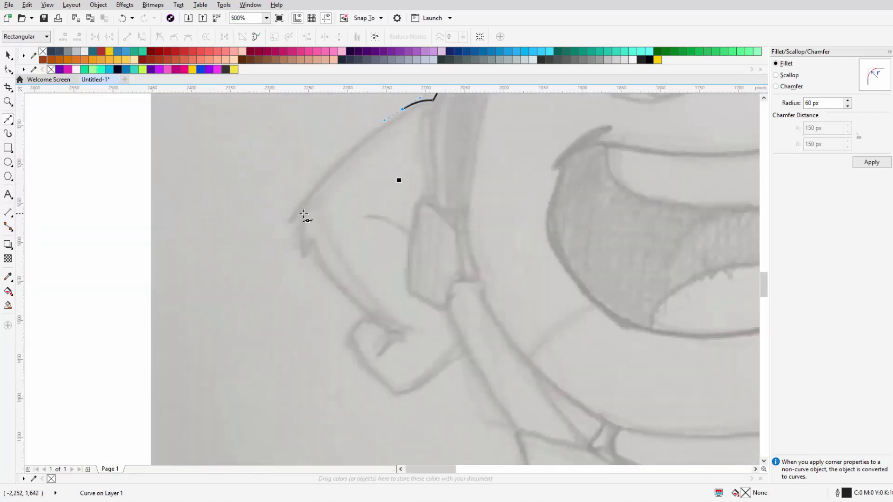
left_click_drag(354, 263, 354, 290)
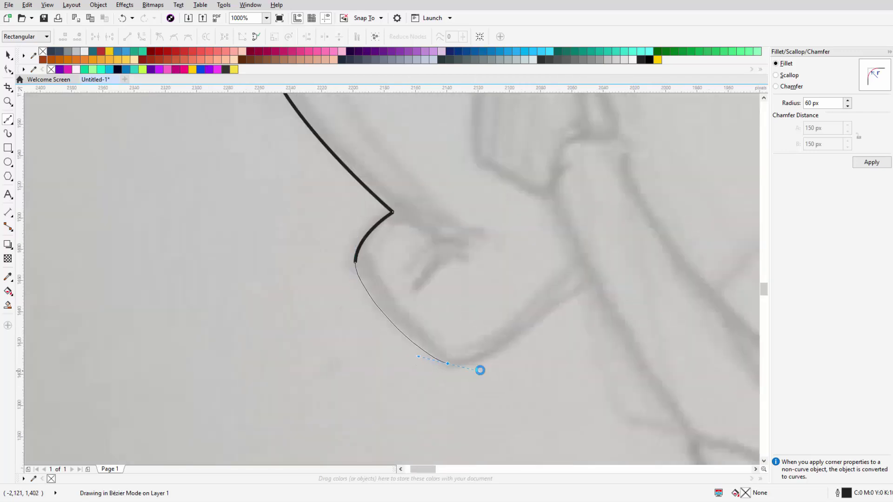
left_click_drag(479, 370, 480, 370)
scroll(361, 236, "down", 5)
scroll(442, 293, "up", 3)
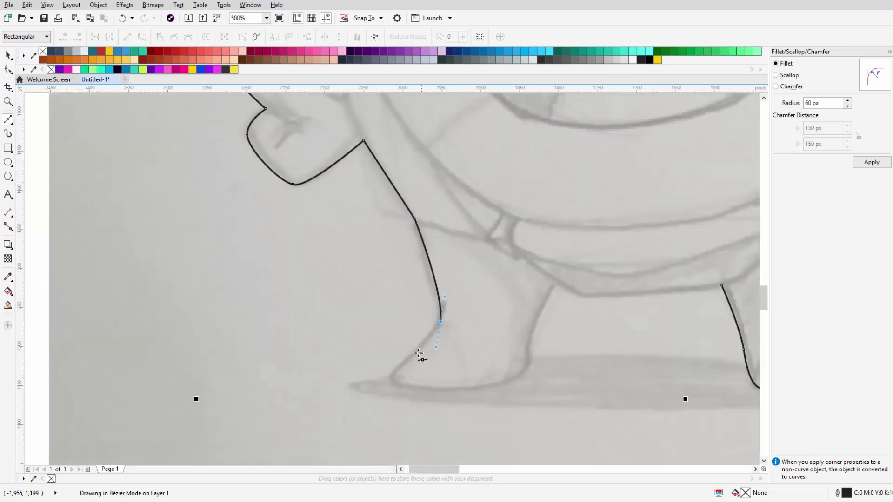
left_click_drag(432, 319, 421, 334)
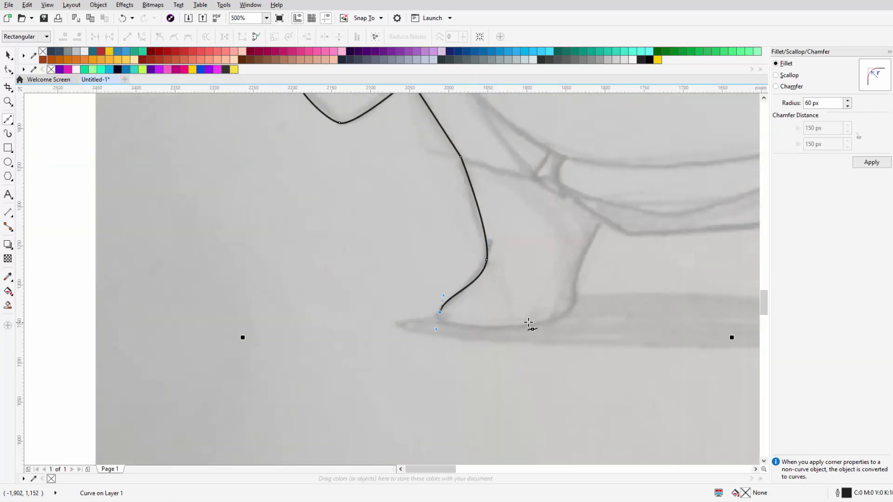
Step: Close the silhouette at its starting node and select the finished curve
scroll(616, 225, "right", 5)
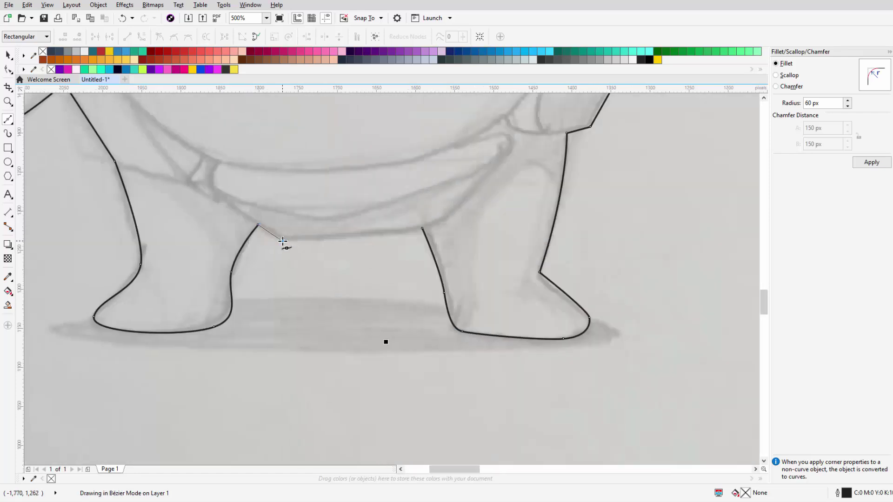
left_click(422, 228)
scroll(422, 228, "down", 5)
scroll(367, 202, "up", 3)
key("space")
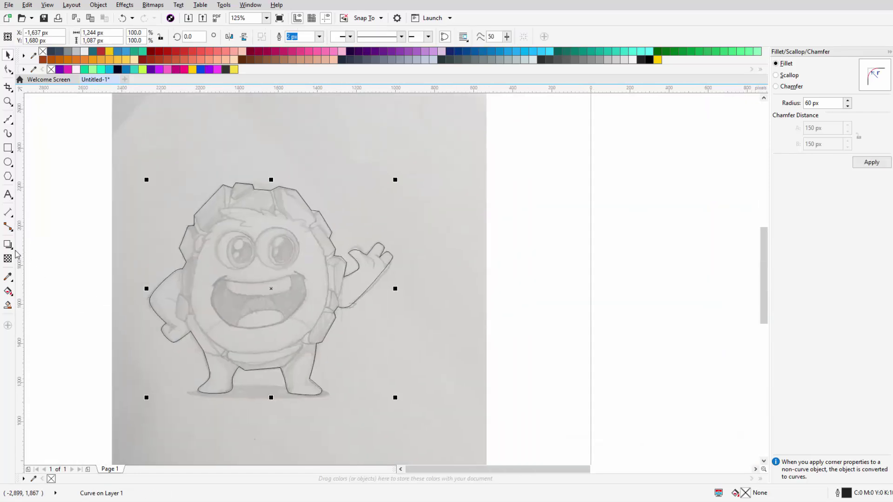
Step: Add an outside contour around the silhouette and fine-tune its offset
left_click(8, 244)
scroll(419, 237, "up", 6)
left_click_drag(466, 256, 465, 259)
scroll(465, 260, "down", 6)
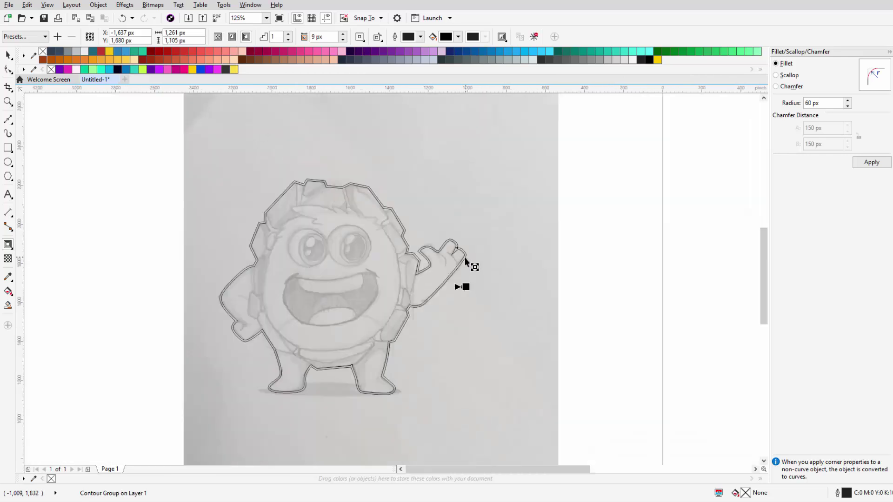
scroll(458, 269, "up", 3)
left_click_drag(467, 303, 489, 330)
scroll(431, 277, "down", 5)
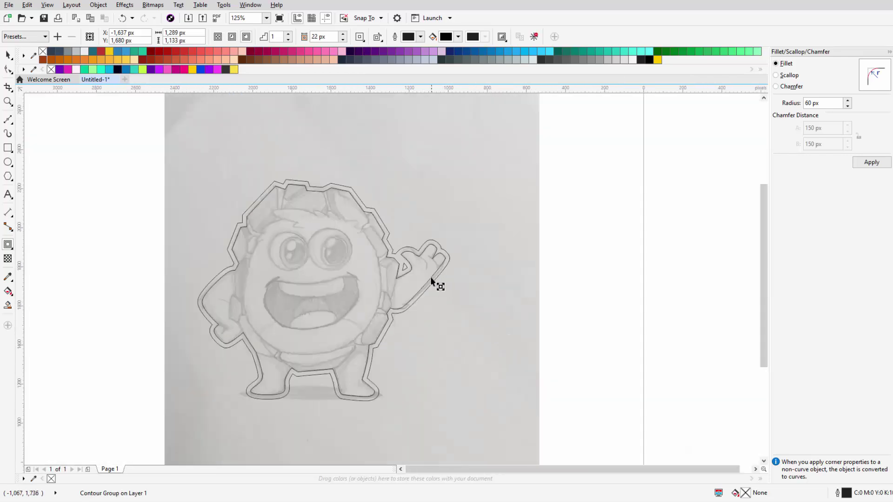
scroll(437, 283, "up", 3)
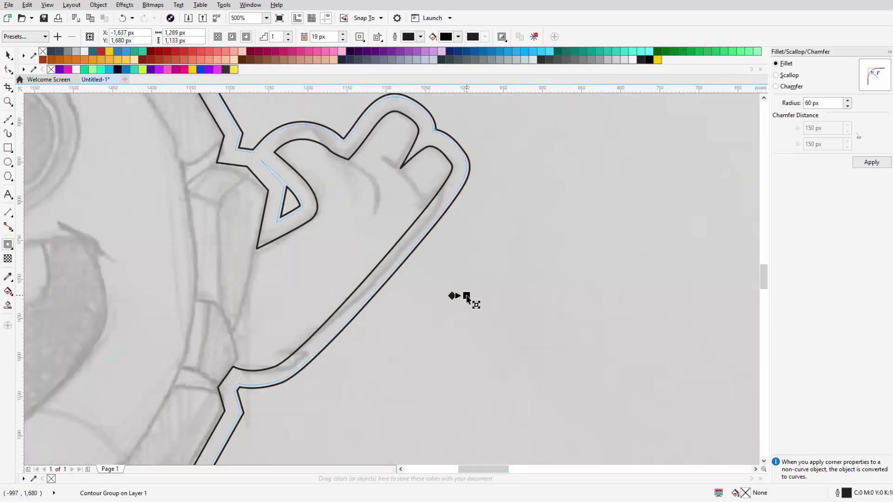
left_click_drag(466, 296, 458, 299)
scroll(360, 265, "down", 2)
Step: Draw the first closed finger-crease sliver on the waving hand
key("F10")
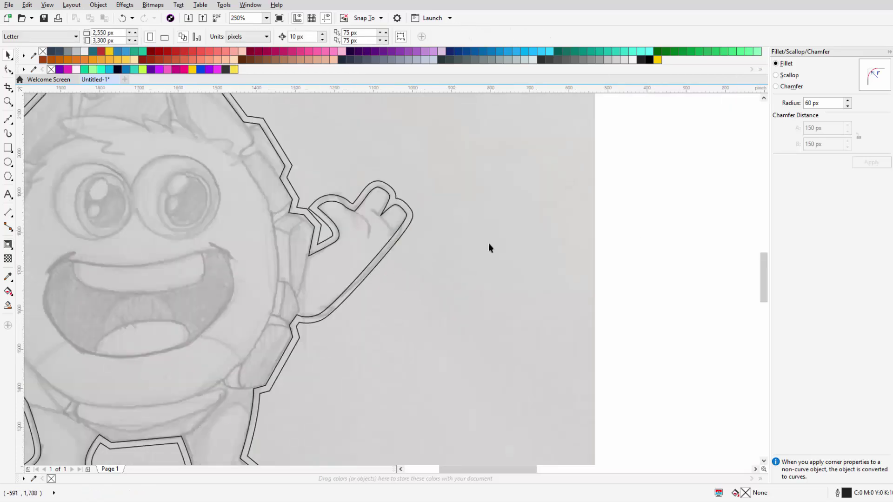
scroll(392, 206, "up", 4)
left_click(384, 176)
left_click_drag(365, 159, 433, 280)
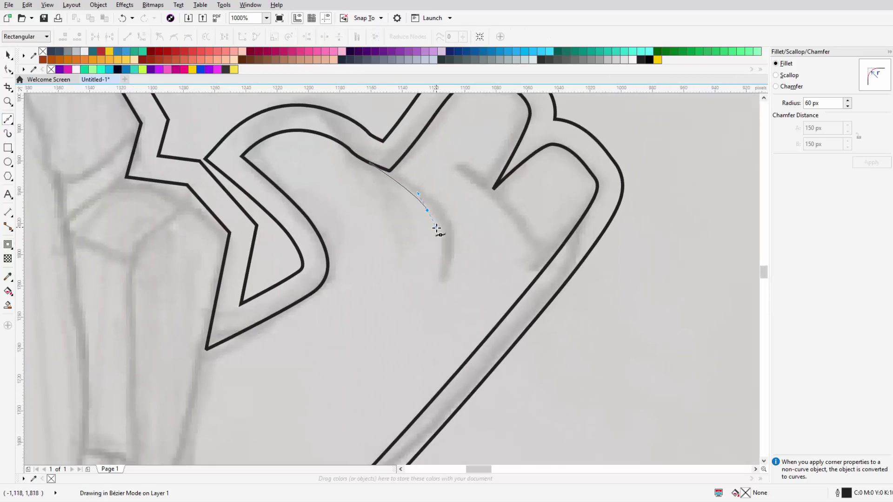
left_click(328, 110)
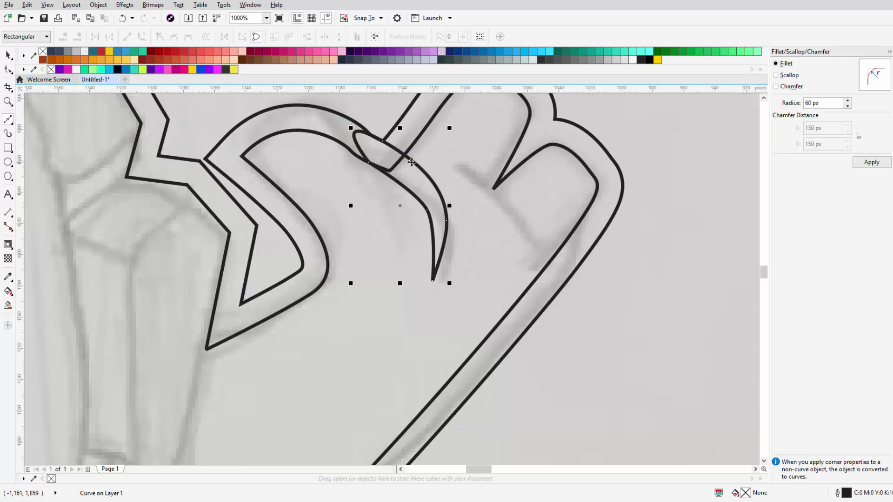
key("space")
key("space")
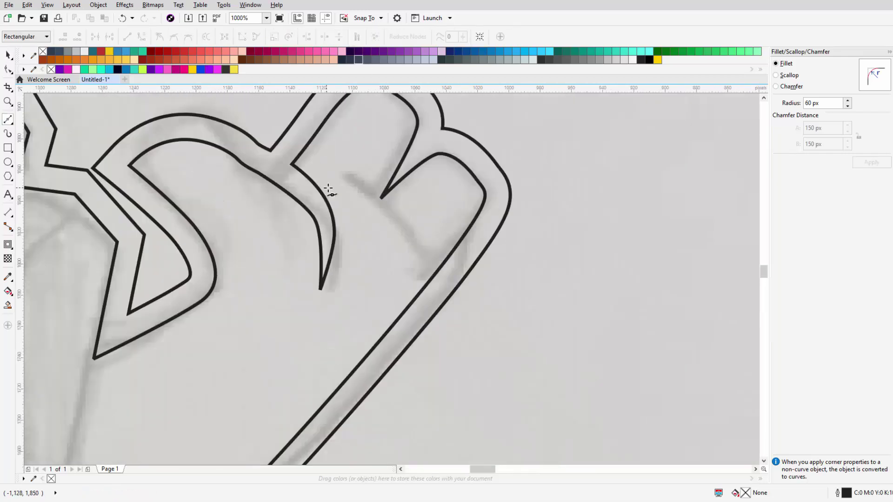
Step: Close a second finger crease into a lens shape and select it
left_click(413, 230)
scroll(412, 237, "up", 1)
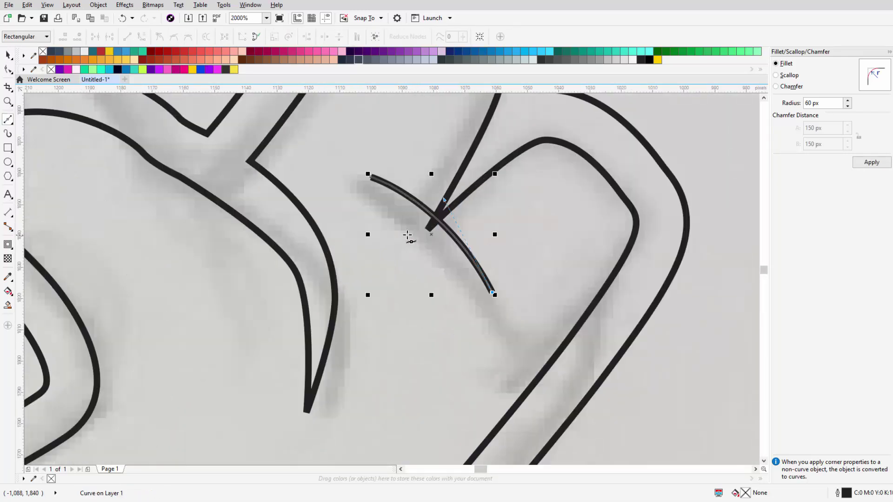
key("F10")
scroll(436, 215, "up", 2)
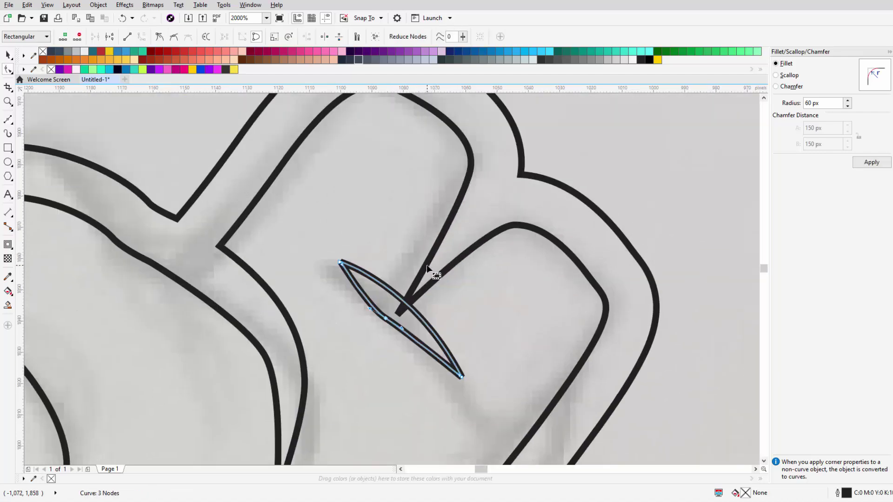
key("space")
Step: Start the face outline with an M-shaped fur tuft above the eyes
key("F4")
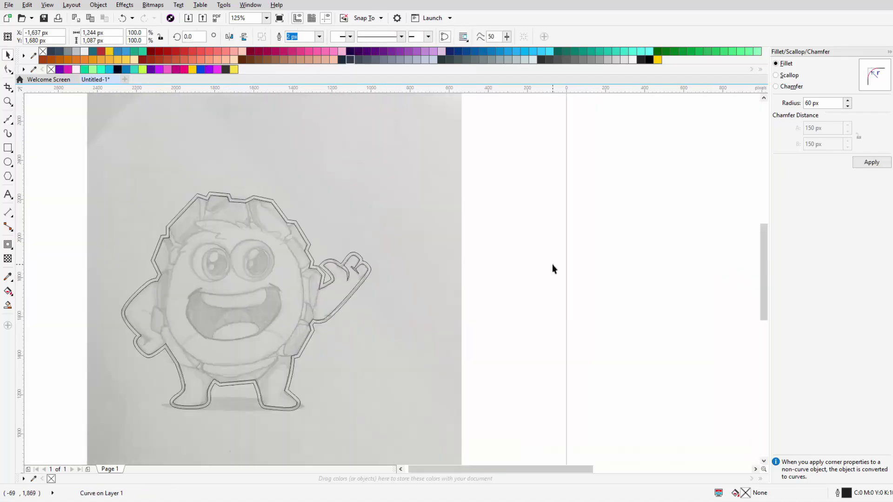
scroll(330, 257, "up", 2)
scroll(342, 195, "up", 3)
key("space")
scroll(387, 205, "up", 2)
left_click(503, 313)
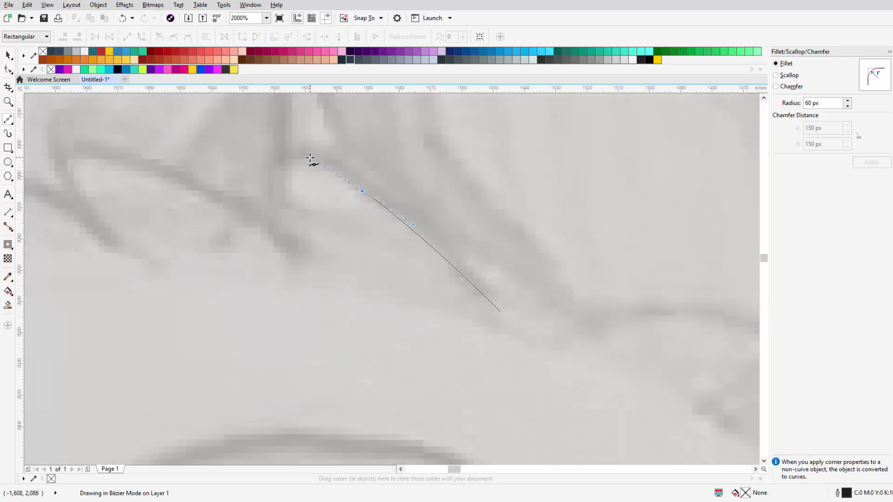
left_click(361, 190)
left_click_drag(287, 244, 322, 306)
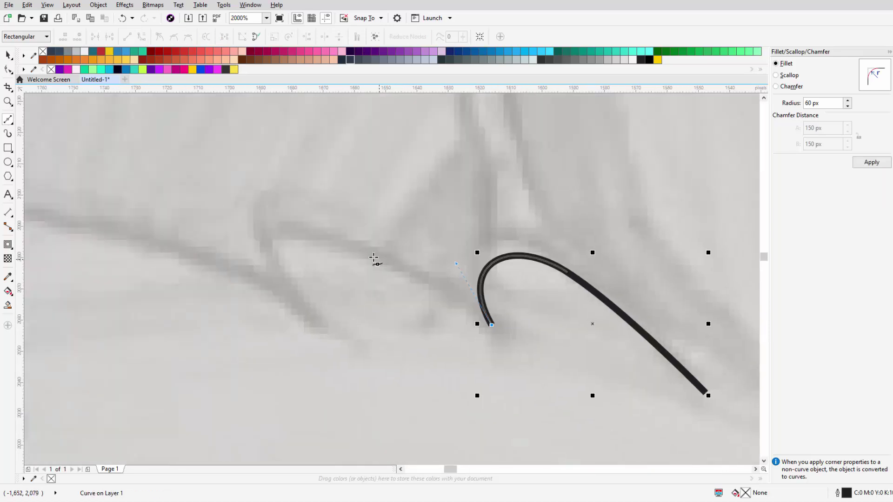
left_click(362, 253)
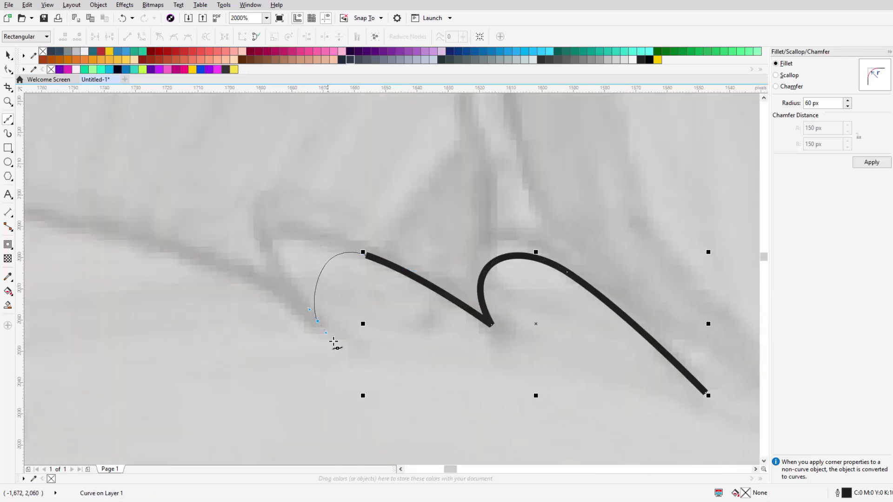
left_click(313, 318)
scroll(374, 279, "down", 2)
scroll(318, 242, "up", 1)
Step: Continue the outline along the scalloped hair tufts
left_click(399, 213)
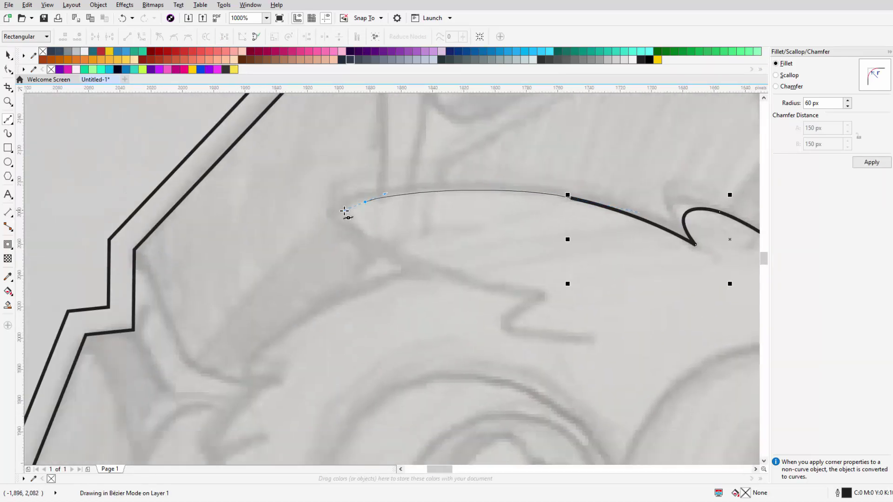
left_click(348, 209)
left_click(402, 239)
left_click(367, 214)
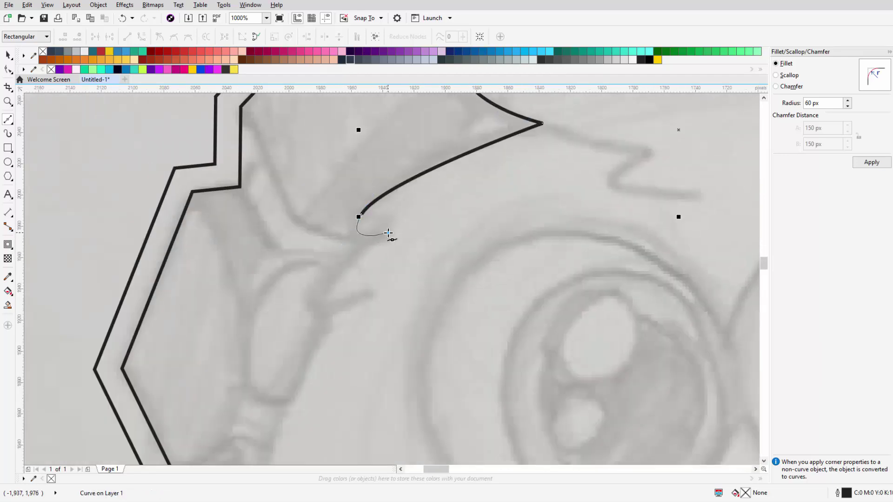
scroll(388, 236, "down", 3)
scroll(186, 225, "up", 4)
left_click(186, 226)
left_click(255, 249)
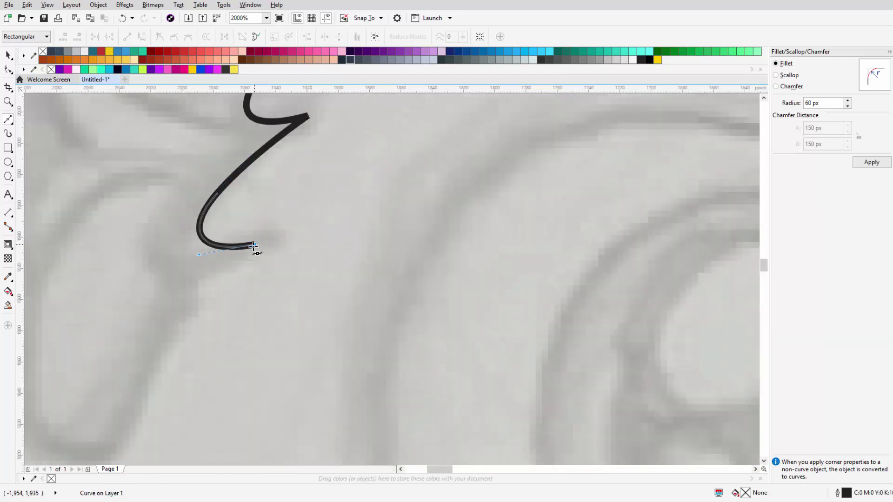
scroll(255, 249, "down", 3)
Step: Curve the outline down around the face sides and close it at the start node
left_click_drag(305, 327, 303, 331)
scroll(279, 279, "down", 3)
scroll(232, 211, "up", 3)
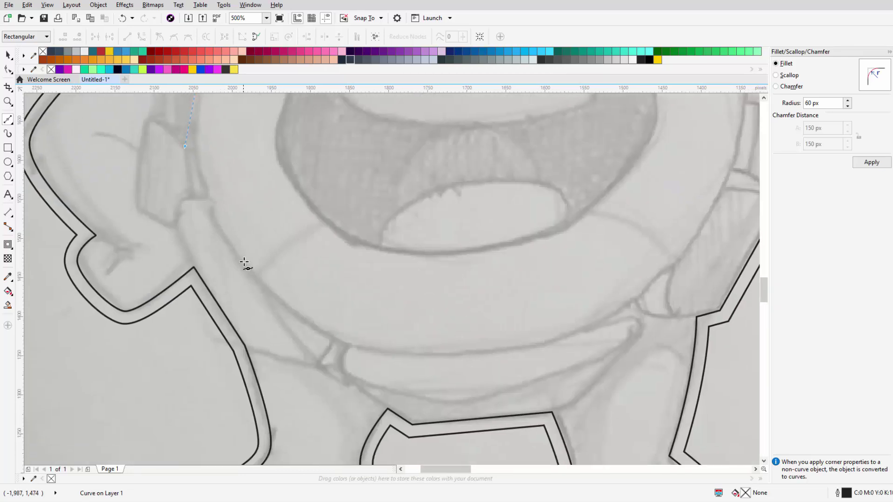
left_click_drag(262, 280, 304, 319)
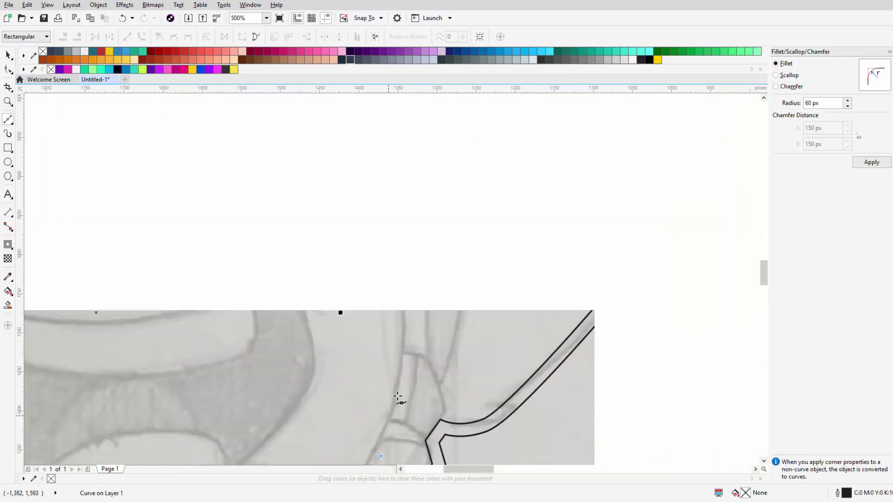
left_click_drag(401, 328, 402, 283)
scroll(394, 264, "up", 3)
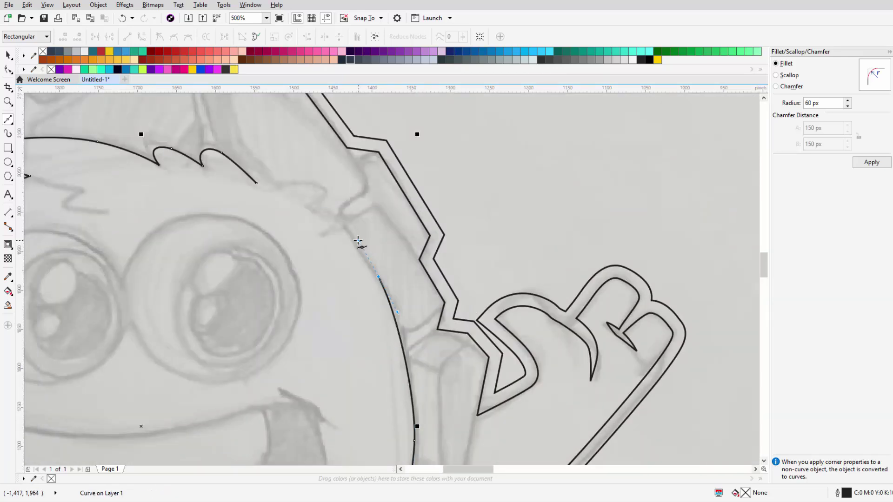
scroll(322, 191, "down", 1)
left_click_drag(213, 176, 274, 195)
scroll(273, 195, "down", 3)
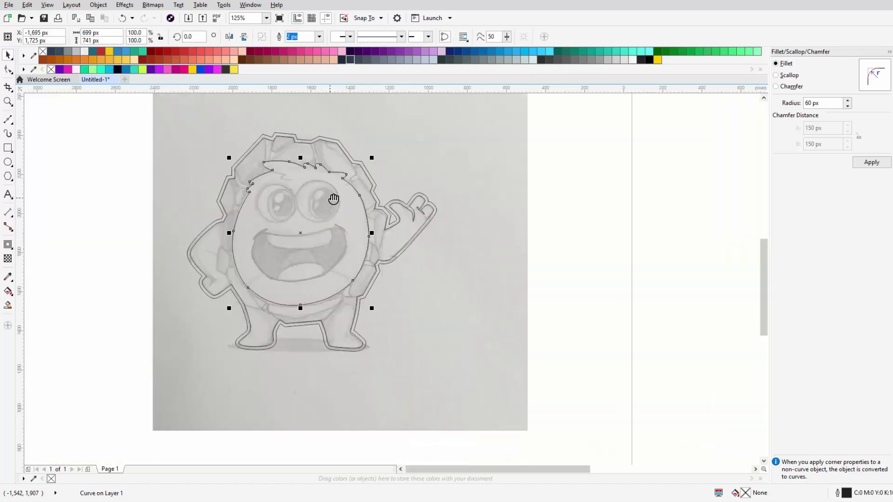
scroll(360, 170, "up", 2)
scroll(392, 213, "up", 2)
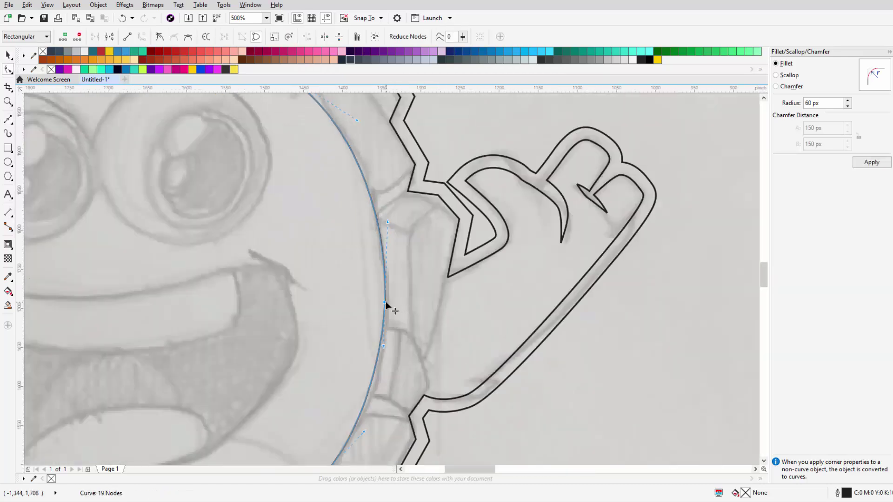
scroll(329, 304, "down", 2)
Step: Drag an inside contour line from the face outline, then check and clear the selection
scroll(325, 215, "up", 5)
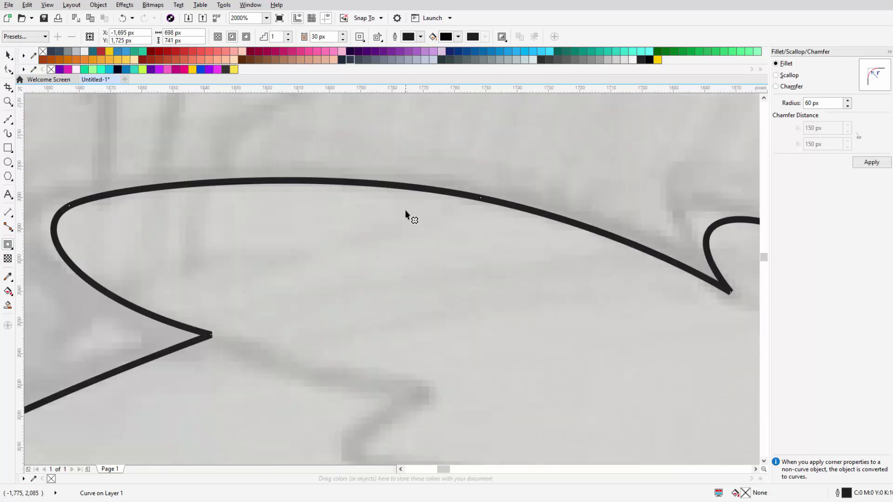
scroll(326, 215, "down", 5)
scroll(399, 193, "up", 5)
mouse_move(262, 158)
left_mouse_down()
mouse_move(397, 150)
mouse_move(418, 102)
left_mouse_up()
scroll(385, 173, "down", 7)
scroll(365, 159, "up", 3)
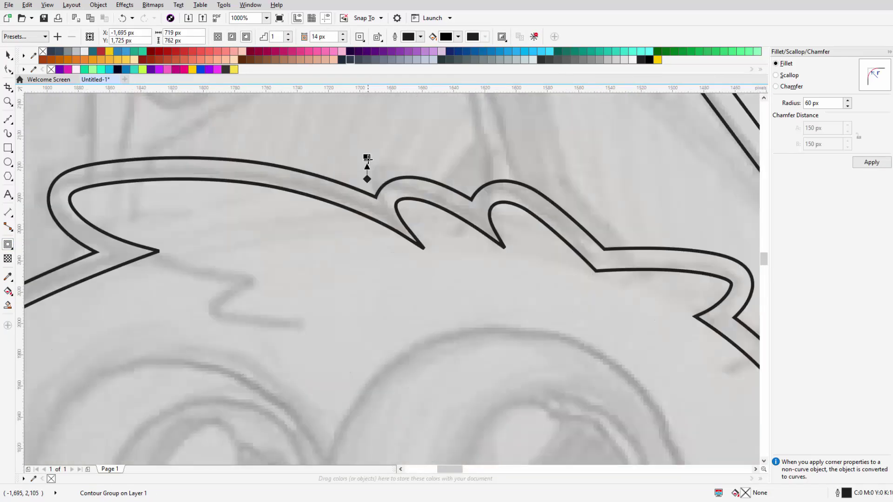
scroll(352, 179, "down", 3)
key("space")
scroll(407, 227, "up", 5)
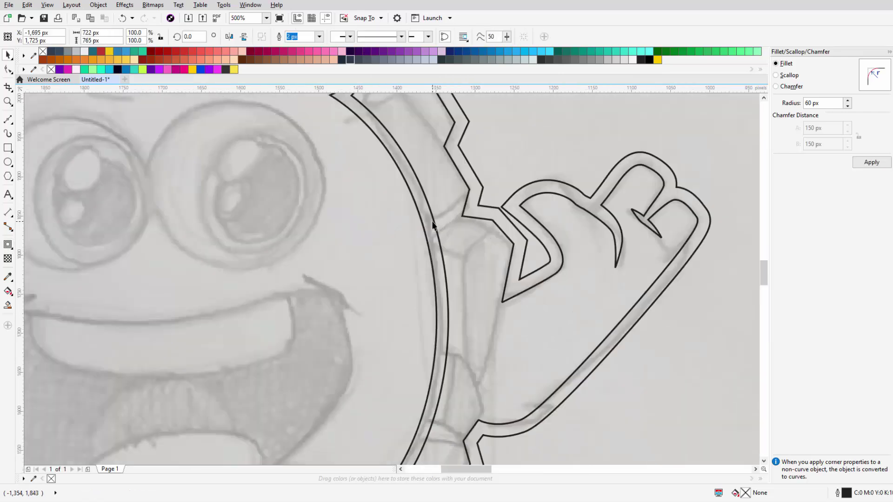
left_click(432, 226)
scroll(483, 257, "down", 7)
left_click(484, 257)
Step: Draw the hooked hair curl at the upper left, ending back at the face outline
scroll(256, 261, "up", 5)
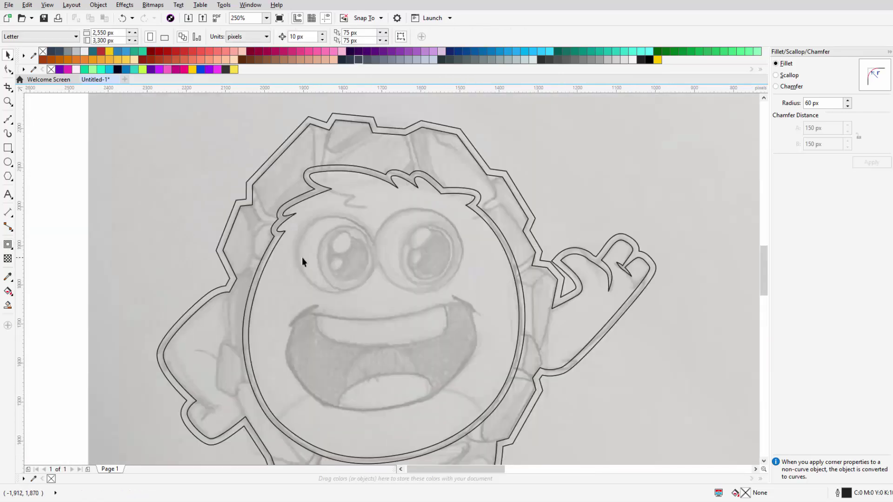
scroll(286, 222, "up", 1)
scroll(336, 181, "up", 2)
scroll(335, 181, "up", 2)
key("F5")
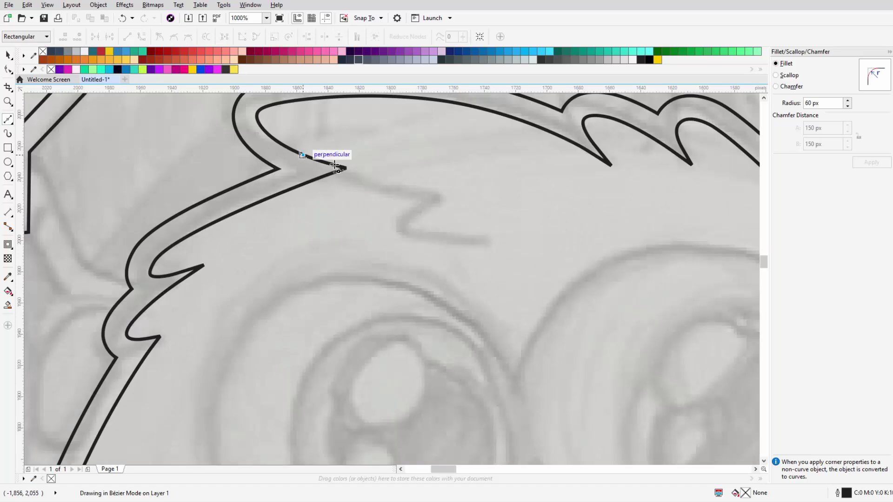
left_click_drag(505, 189, 520, 193)
double_click(455, 191)
left_click_drag(484, 219, 530, 218)
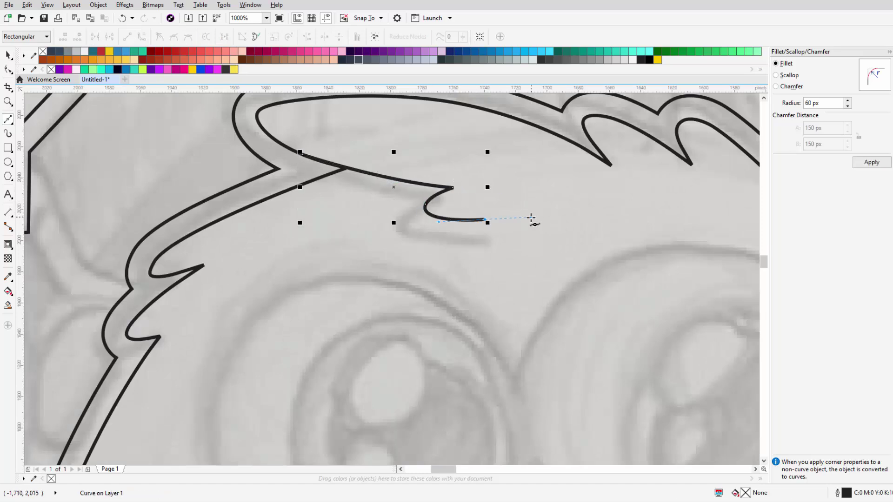
left_click_drag(404, 227, 402, 228)
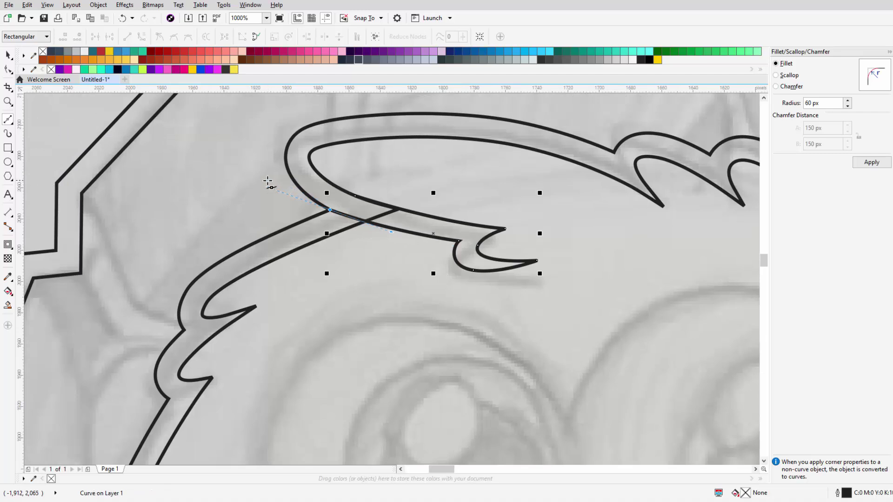
left_click(266, 181)
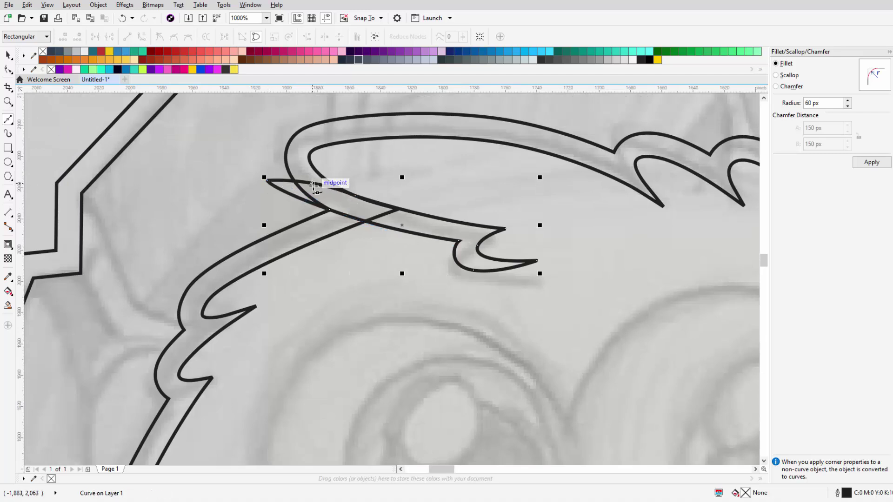
Step: Clear the selection and get ready to draw the crease line near the right leg
key("ctrl+a")
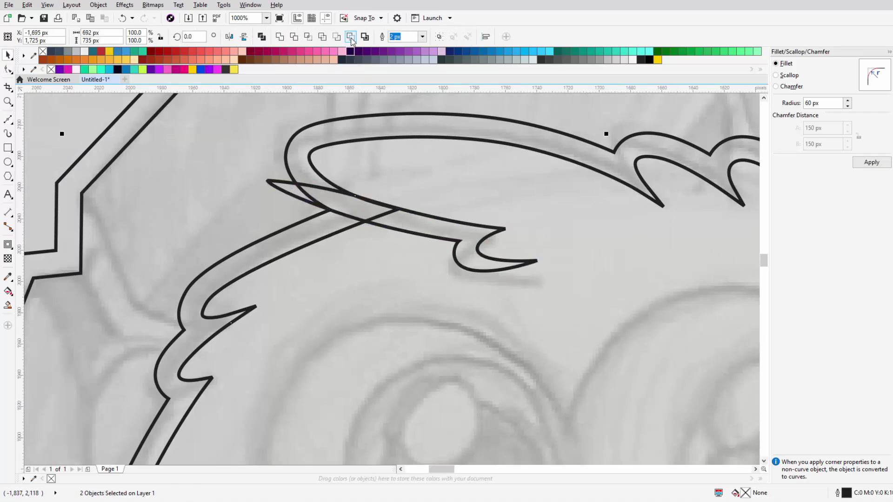
scroll(465, 255, "down", 5)
left_click(465, 255)
scroll(369, 247, "up", 3)
scroll(354, 237, "up", 2)
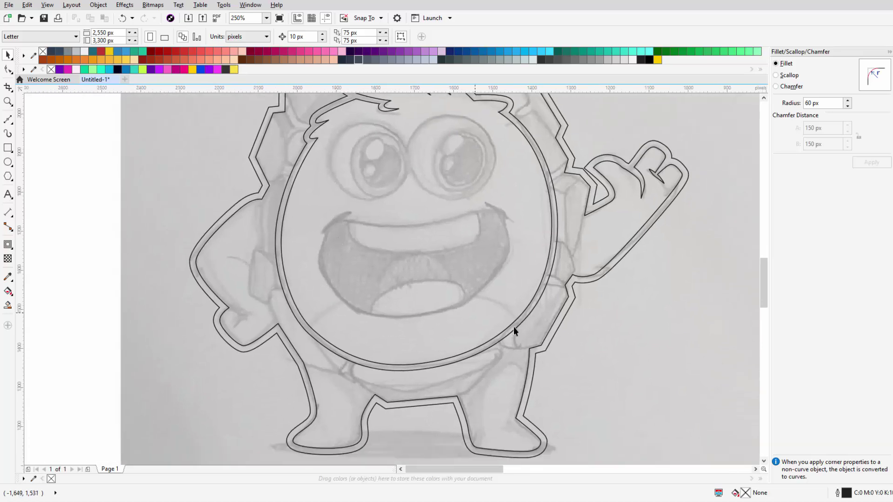
scroll(514, 326, "up", 3)
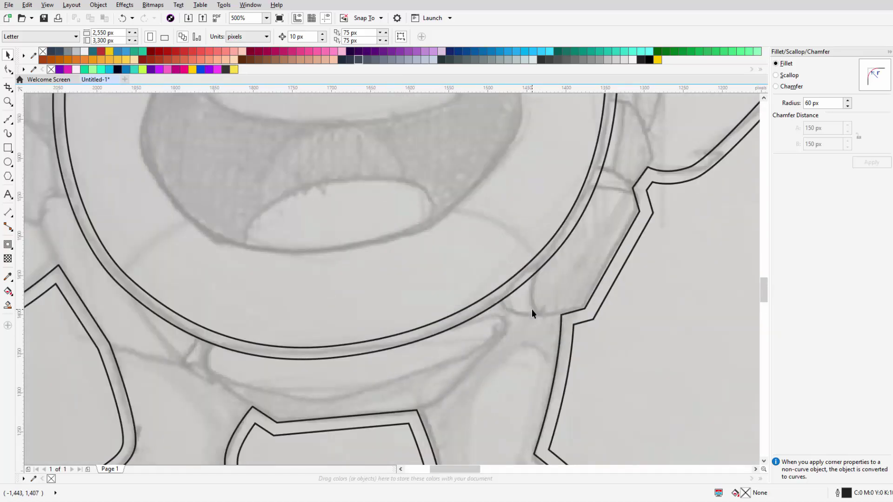
key("F5")
Step: Extend the Bézier outline to the body corner and along the shell piece edge
left_click_drag(563, 315, 509, 323)
scroll(514, 329, "up", 1)
scroll(532, 253, "down", 1)
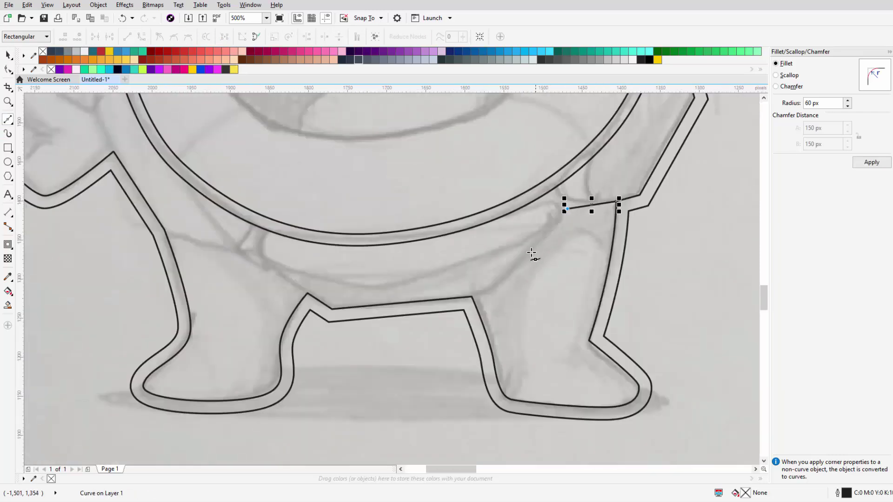
scroll(453, 307, "up", 1)
left_click(487, 289)
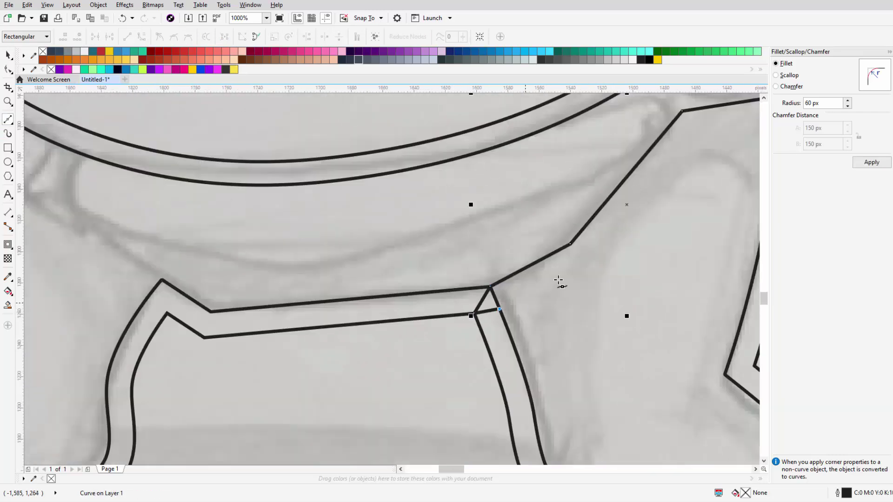
left_click(581, 269)
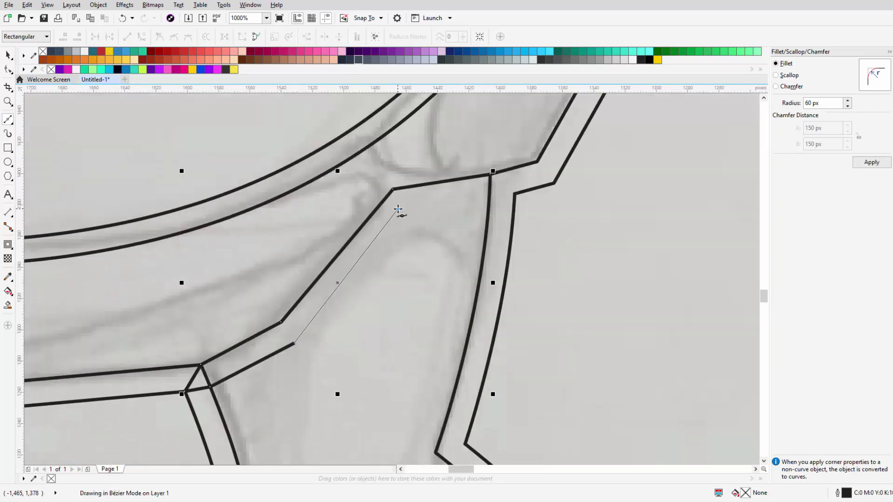
left_click(398, 210)
left_click(512, 194)
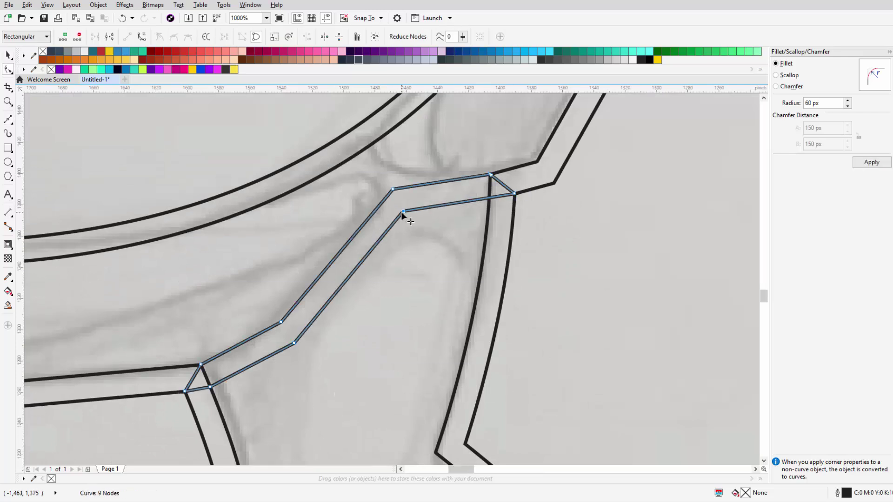
Step: Close the thin pointed shell piece where the left arm meets the body
key("space")
scroll(382, 209, "down", 3)
scroll(311, 265, "up", 3)
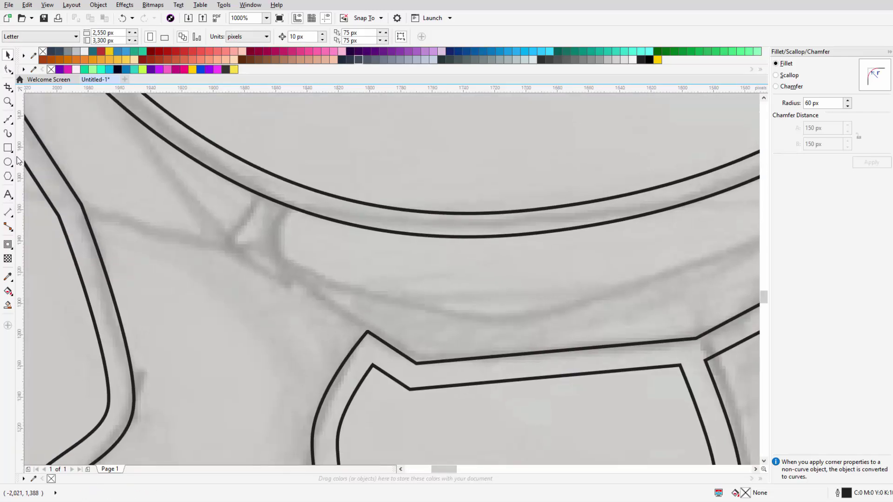
key("space")
left_click(269, 255)
left_click(272, 213)
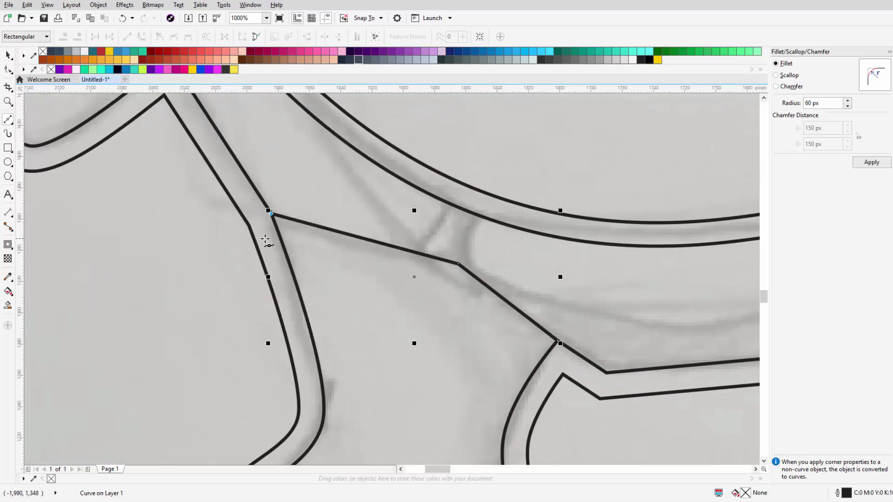
left_click(452, 285)
left_click(563, 374)
left_click(558, 342)
Step: Check the shell piece's corner node, then view the whole drawing with nothing selected
key("F10")
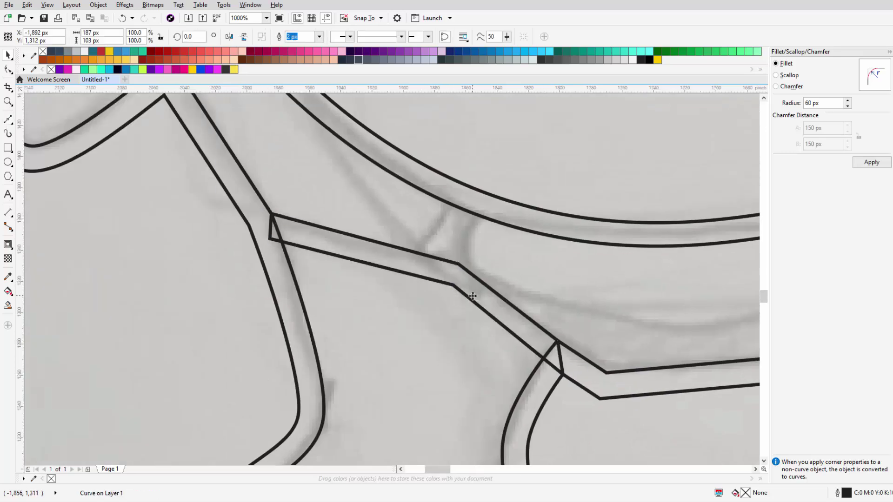
left_click(450, 287)
scroll(448, 288, "up", 2)
key("space")
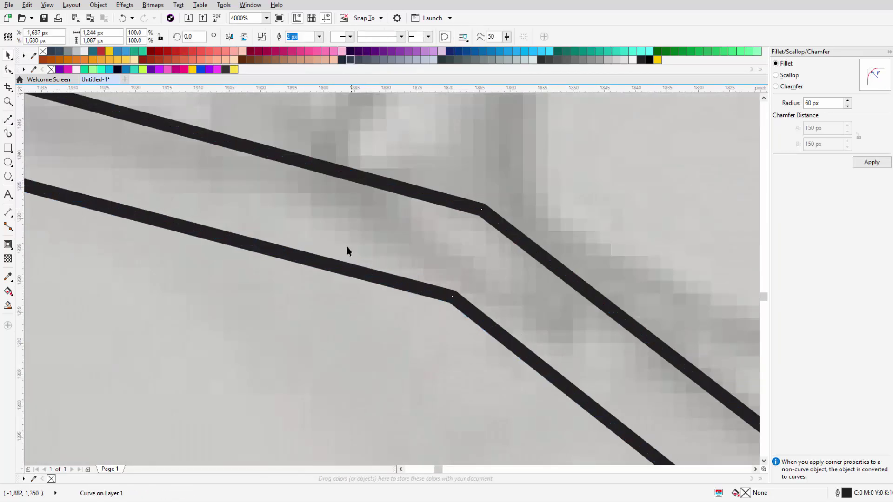
key("F4")
left_click(662, 347)
scroll(295, 282, "up", 4)
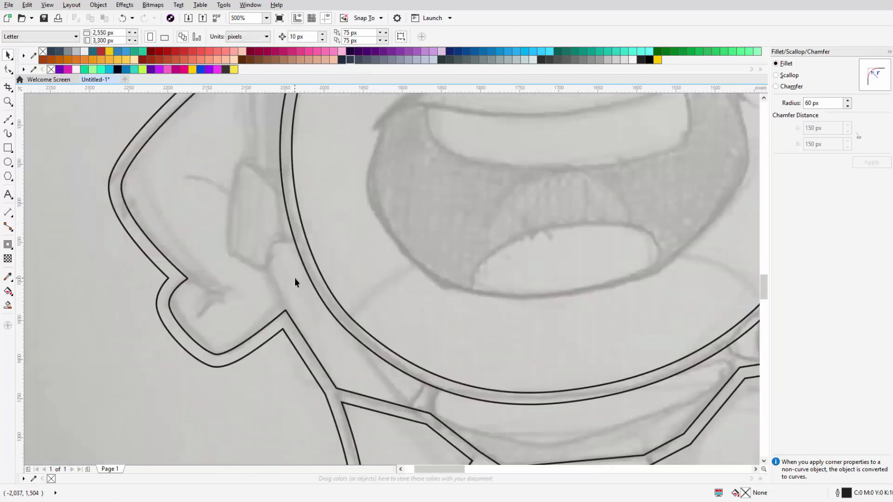
Step: Trace a closed shell piece beside the arm, ending on its start node
left_click(8, 120)
left_click(285, 311)
left_click(268, 267)
scroll(230, 253, "up", 3)
left_click(221, 357)
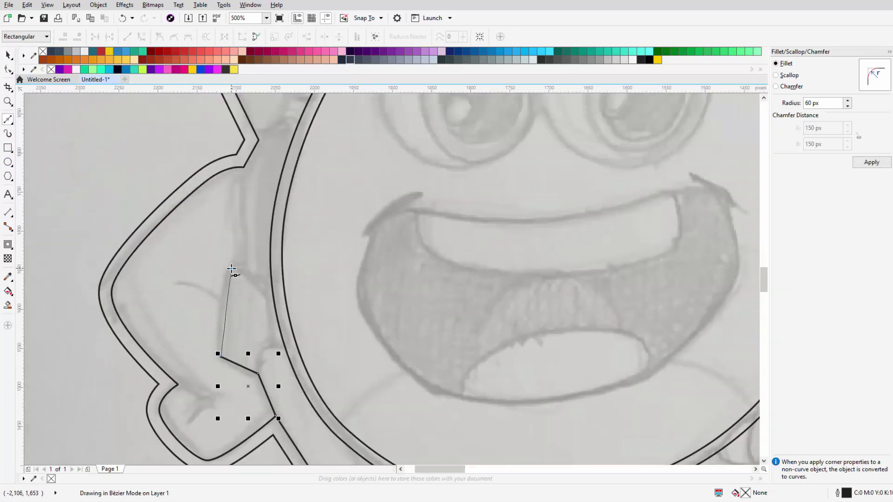
left_click(231, 268)
left_click(248, 138)
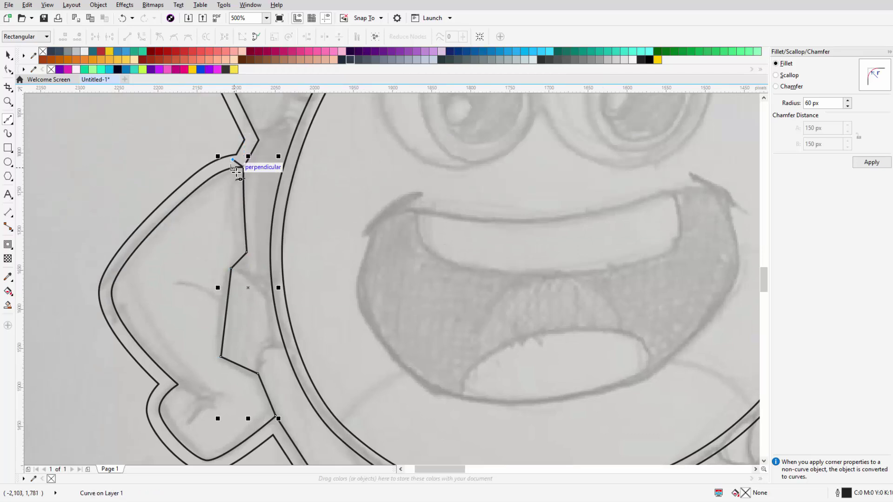
scroll(238, 186, "up", 2)
Step: Trace the neighbouring shell piece near the arm outline as a closed shape
left_click(205, 340)
left_click_drag(207, 344, 277, 221)
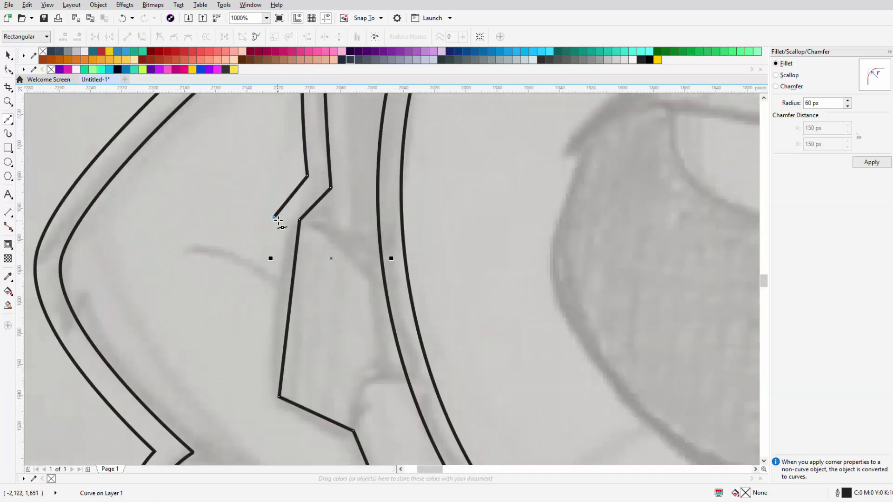
left_click(278, 210)
left_click(249, 319)
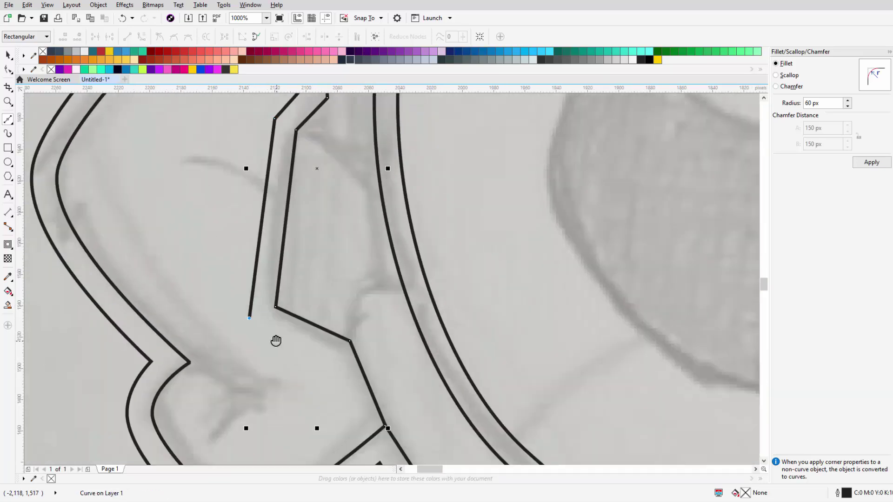
left_click(313, 300)
left_click(341, 358)
left_click(355, 369)
left_click(348, 321)
Step: Review the closed shape and pan to the character's upper body
key("F10")
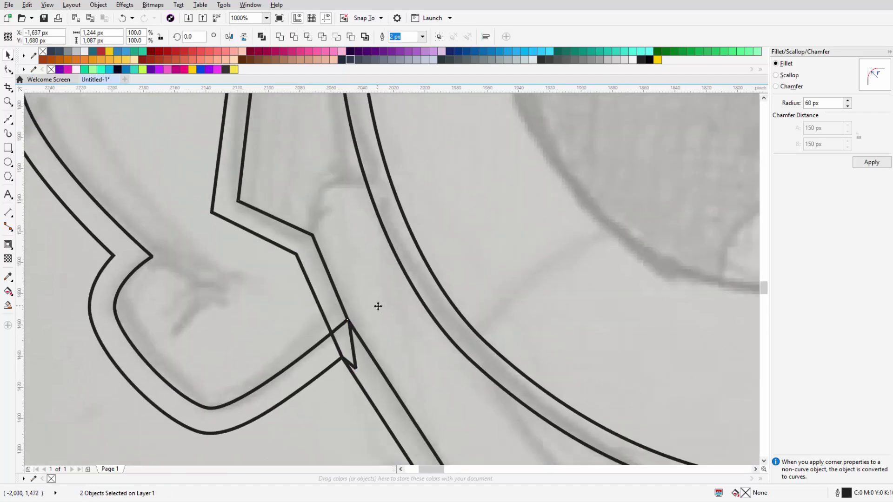
key("space")
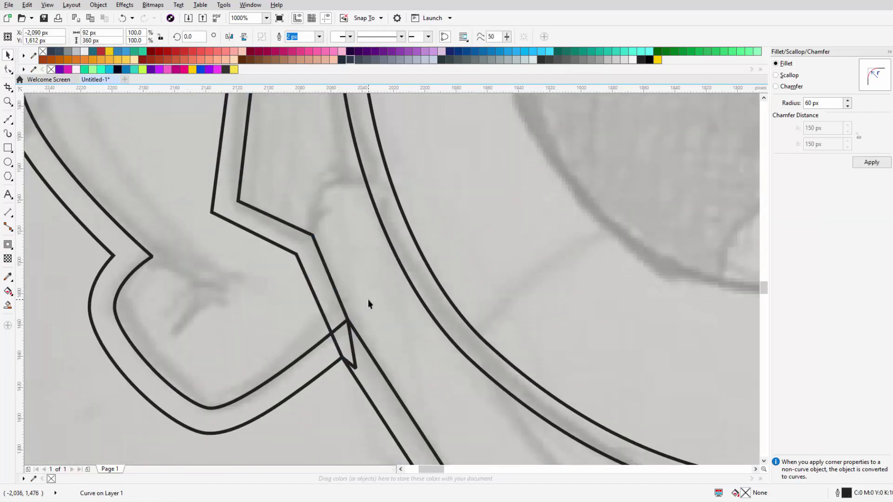
scroll(288, 318, "down", 5)
scroll(328, 319, "up", 3)
left_click_drag(290, 342, 237, 408)
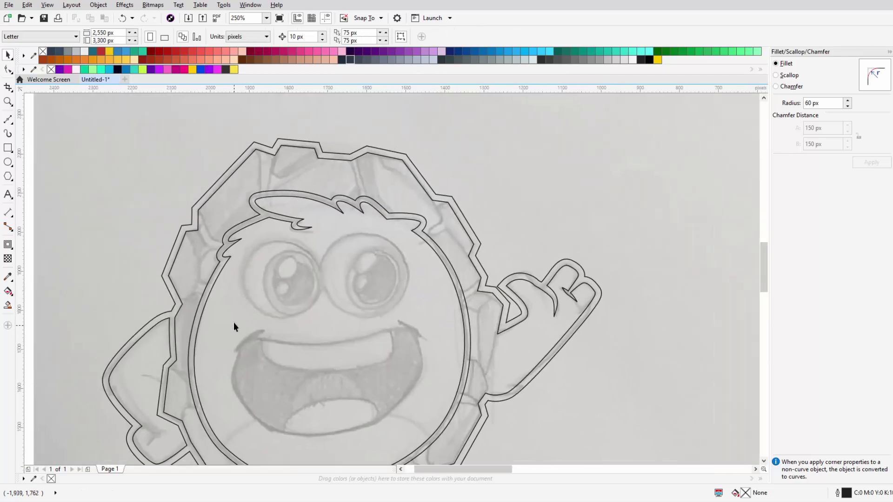
Step: Trace and close a new shell shape beside the raised arm
scroll(458, 249, "down", 2)
left_click(8, 120)
scroll(498, 262, "up", 1)
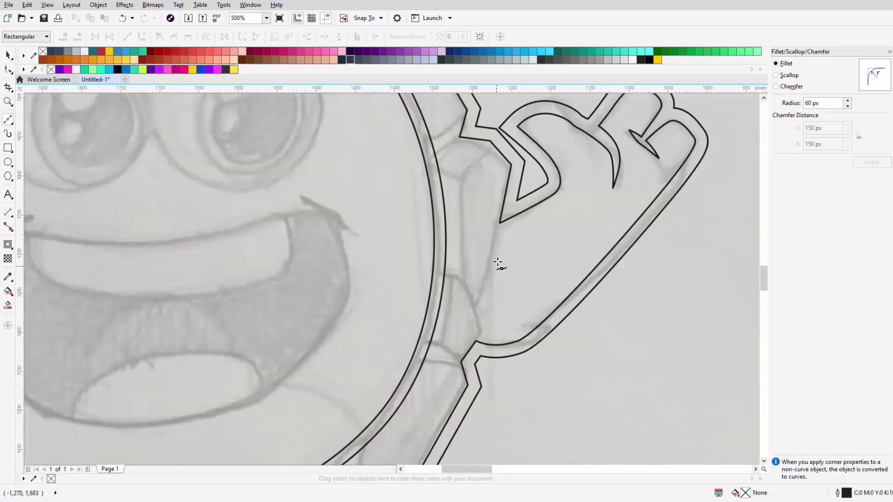
left_click(477, 302)
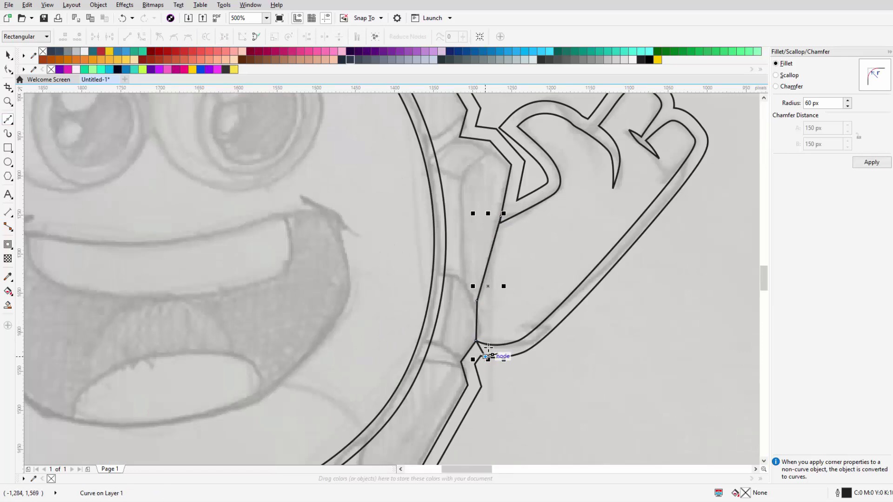
left_click(488, 347)
scroll(488, 347, "up", 1)
key("space")
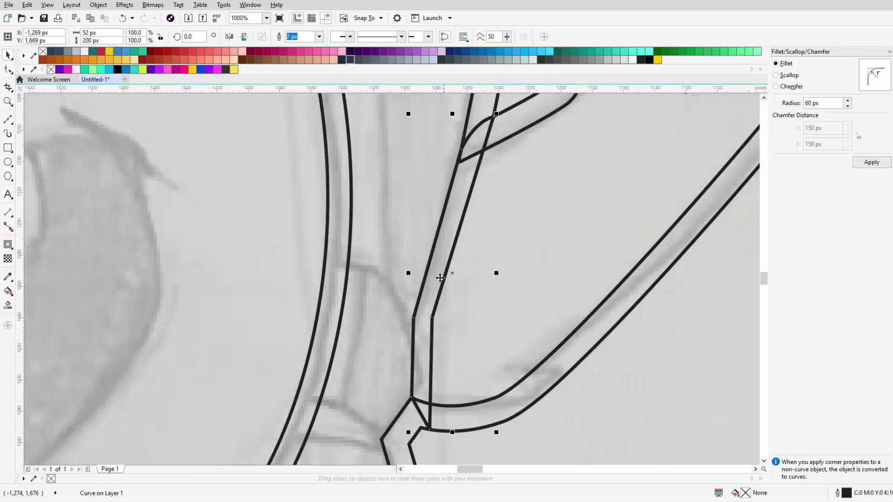
Step: Move a node of the shell piece to line it up with the outline
double_click(440, 277)
left_click_drag(439, 430, 439, 430)
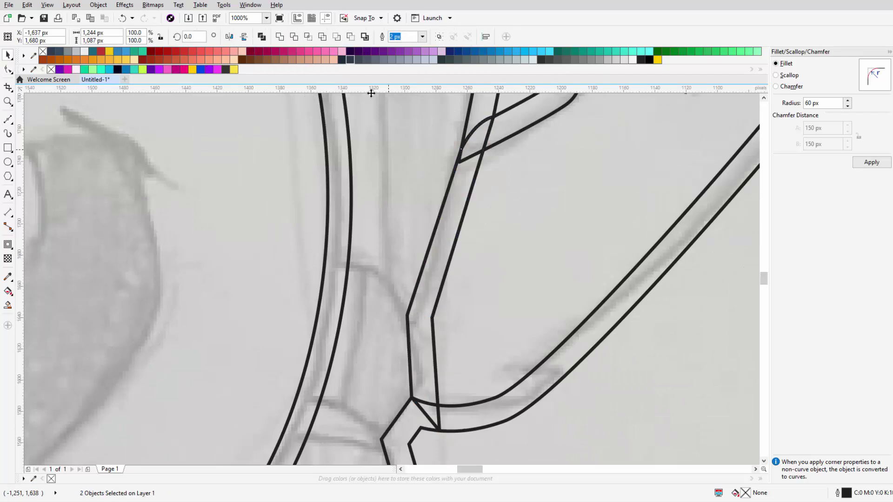
scroll(532, 335, "down", 5)
scroll(362, 271, "up", 3)
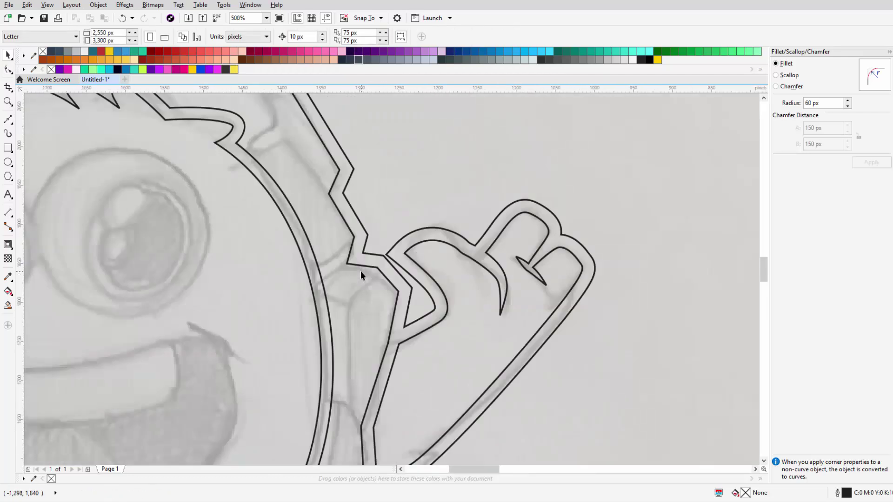
scroll(326, 283, "up", 2)
Step: Trace a small closed triangular shell piece by the raised arm
left_click(306, 293)
left_click(379, 242)
left_click(381, 198)
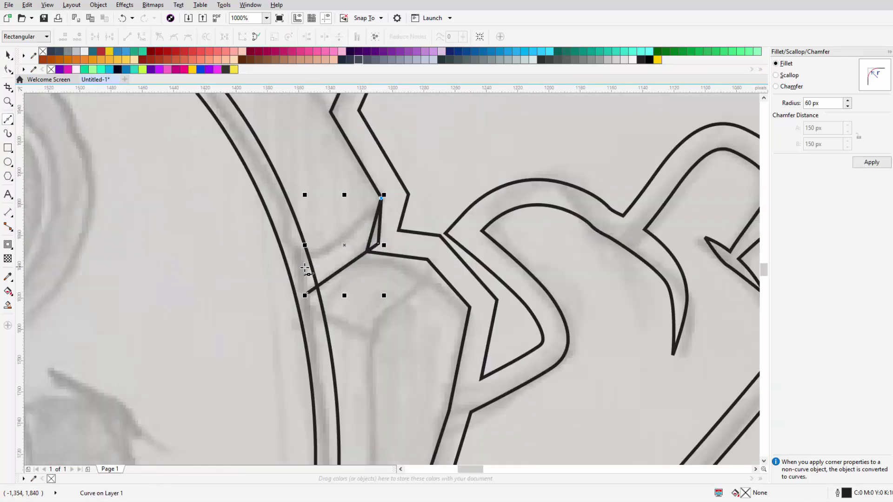
left_click(308, 291)
scroll(549, 313, "down", 4)
scroll(380, 319, "up", 3)
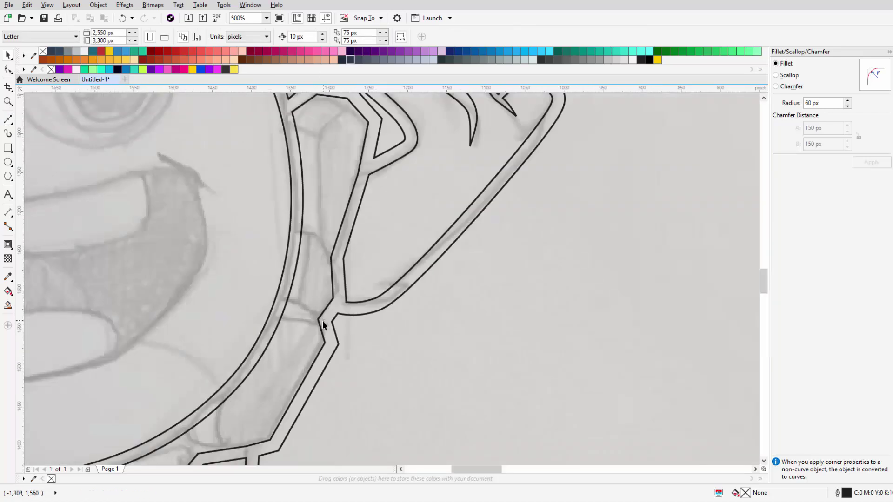
scroll(478, 355, "down", 1)
scroll(478, 355, "down", 1)
scroll(305, 273, "up", 3)
Step: Draw a closed crescent finger stroke on the arm outline
left_click(8, 119)
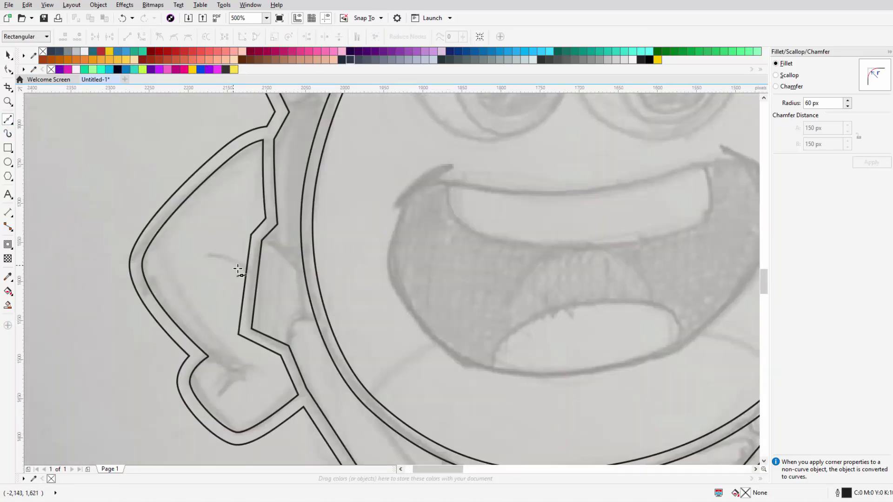
scroll(238, 269, "up", 1)
left_click(252, 292)
left_click_drag(167, 239, 107, 238)
left_click_drag(252, 292, 269, 259)
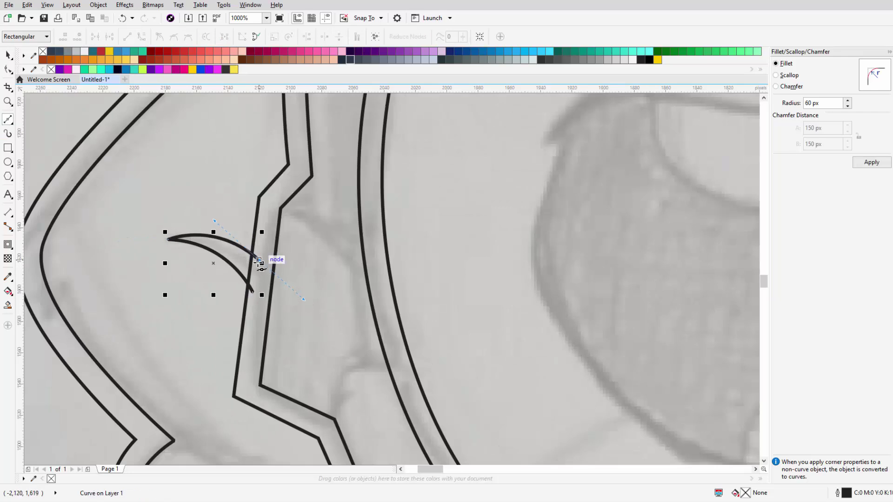
key("space")
scroll(326, 238, "down", 5)
scroll(326, 237, "up", 5)
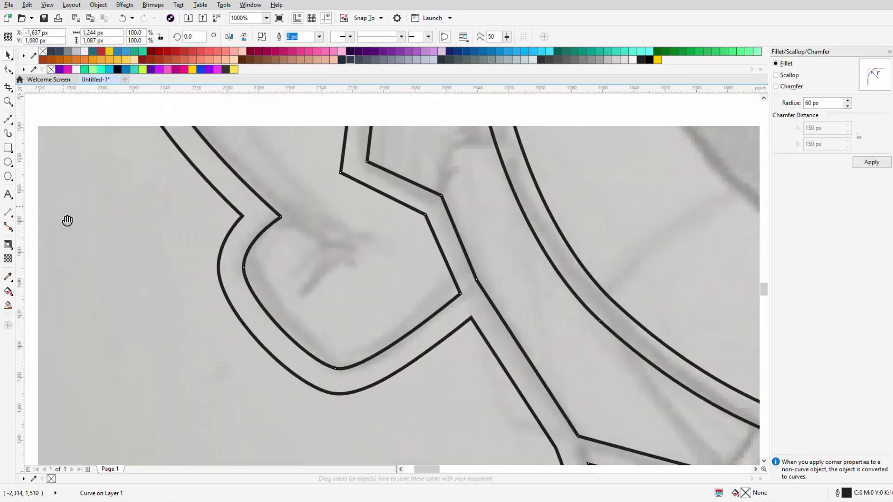
Step: Start a curved finger crease inside the hand, undoing a misdrawn segment
key("space")
left_click(279, 226)
mouse_move(366, 269)
left_mouse_down()
mouse_move(412, 277)
mouse_move(408, 246)
left_mouse_up()
key("ctrl+z")
key("space")
scroll(345, 279, "down", 5)
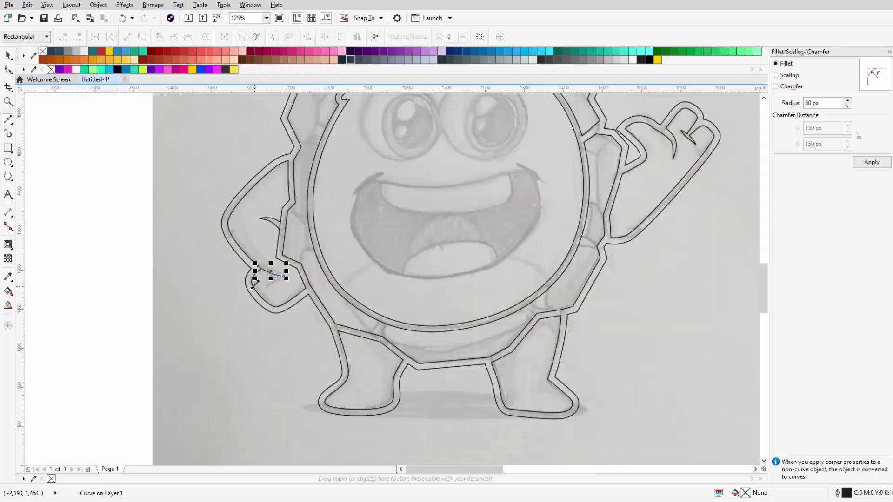
scroll(345, 279, "up", 6)
Step: Extend the finger crease with two more nodes and close it on its start
left_click(359, 283)
left_click(251, 334)
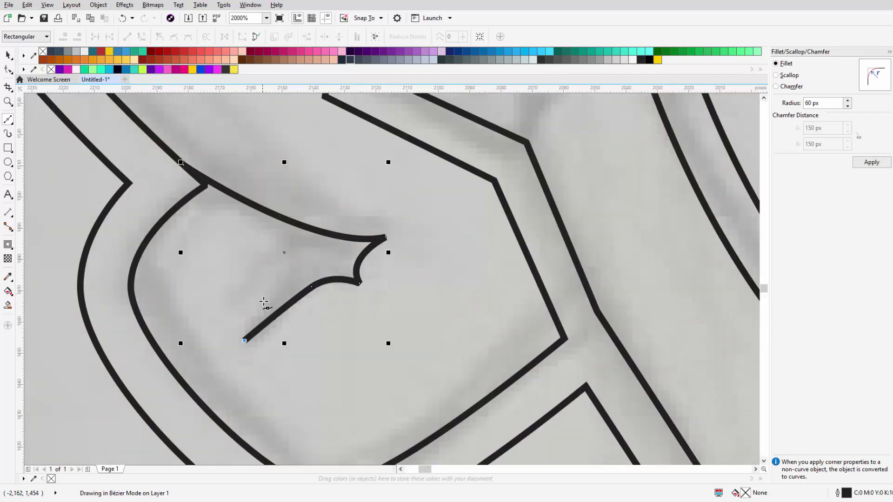
scroll(279, 307, "down", 2)
key("space")
left_click(218, 245)
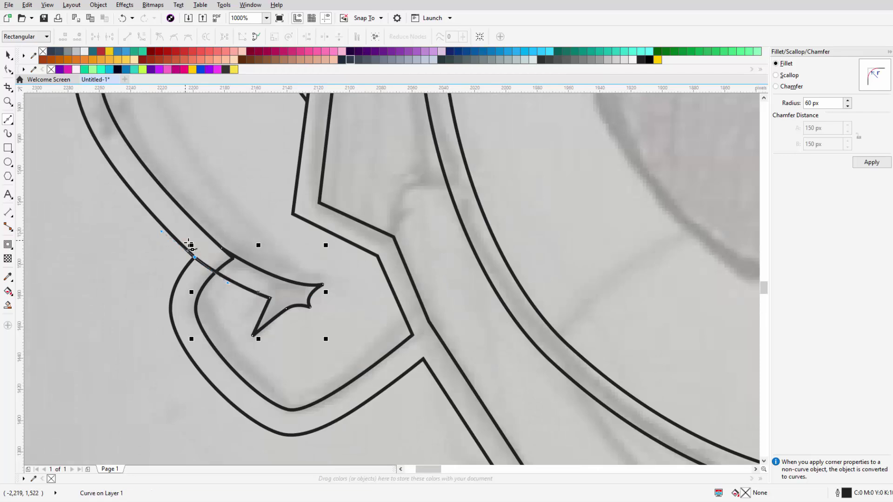
key("space")
scroll(218, 374, "down", 6)
Step: Draw a small pointed sliver shape along the left shell line and select it
key("space")
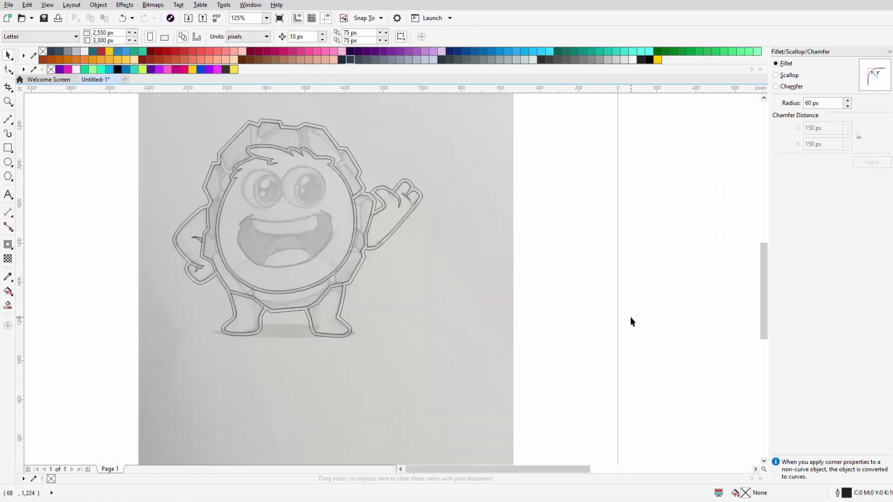
scroll(205, 279, "up", 6)
left_click(411, 269)
left_click(378, 227)
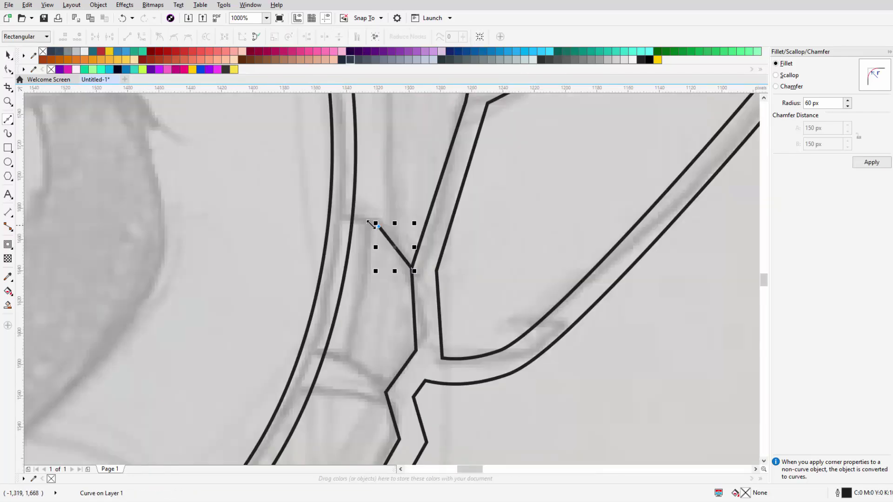
left_click(344, 217)
left_click(434, 270)
key("space")
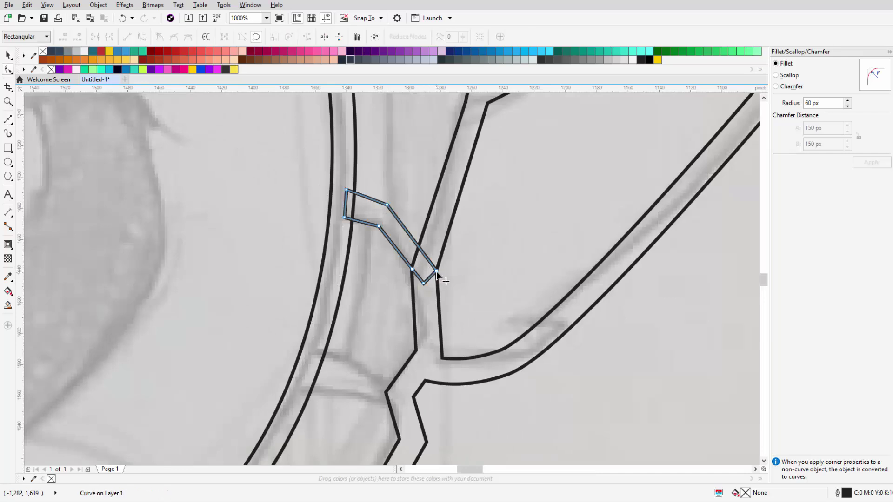
left_click(350, 195, "shift")
scroll(372, 210, "down", 6)
scroll(323, 235, "up", 6)
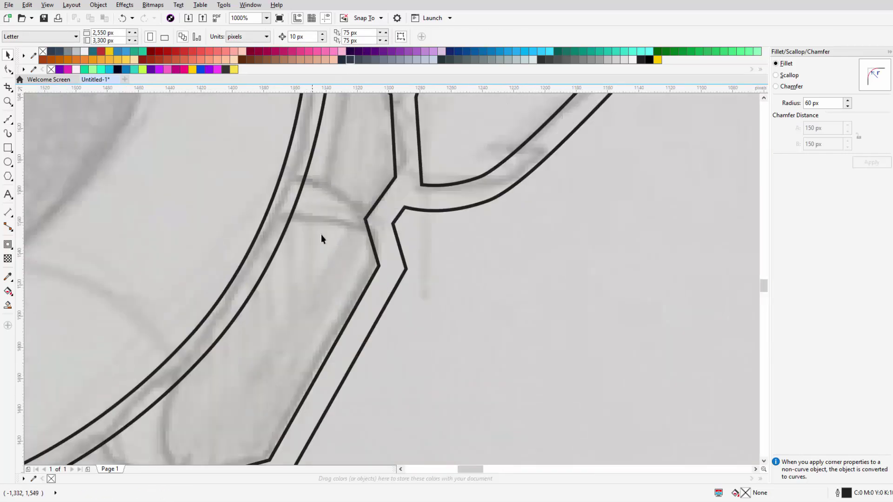
Step: Draw a short divider line across the left shell band
key("space")
left_click(287, 213)
double_click(295, 180)
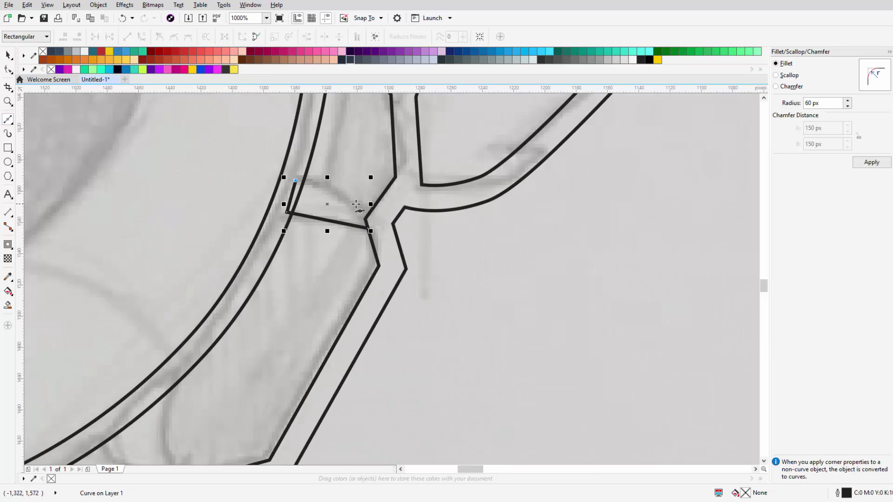
key("space")
scroll(351, 167, "down", 5)
scroll(373, 255, "up", 3)
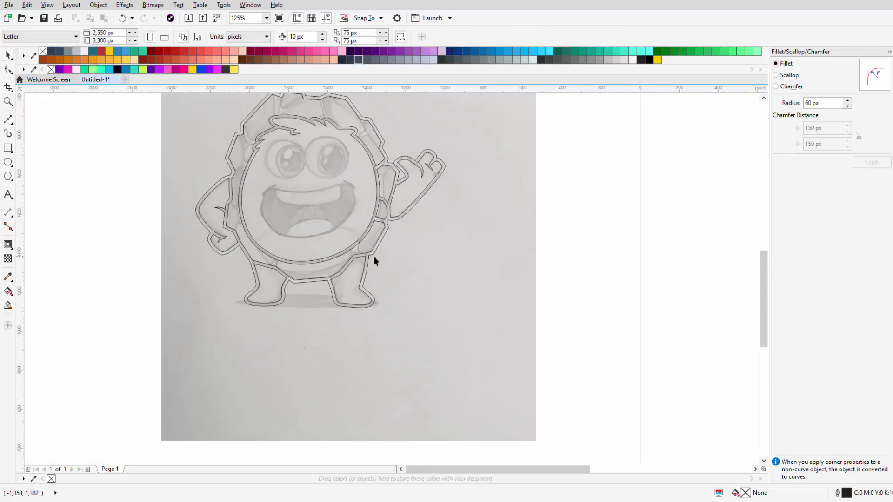
scroll(361, 259, "up", 2)
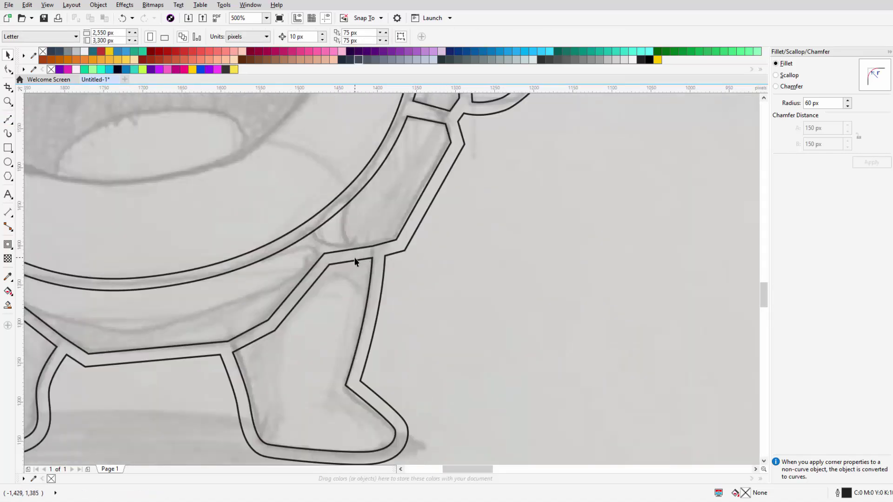
Step: Draw a shell seam above the leg as a multi-node curve
left_click(8, 120)
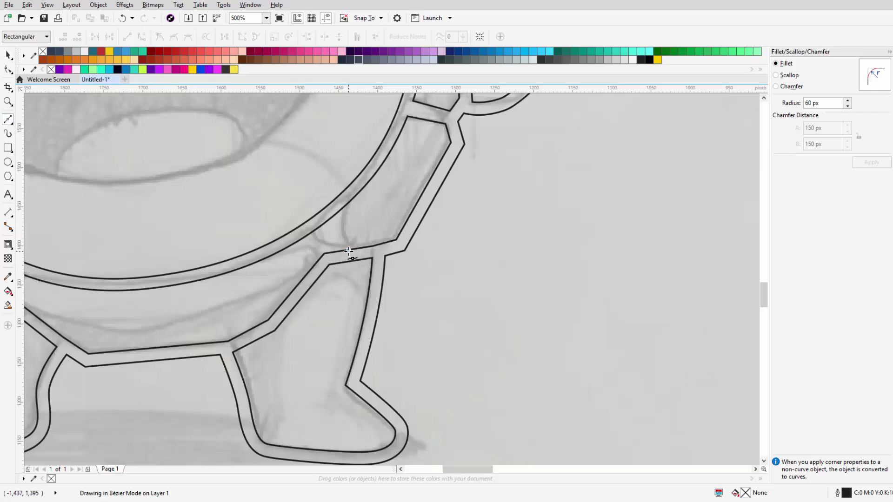
left_click(288, 241)
left_click(306, 227)
double_click(347, 250)
scroll(307, 244, "up", 2)
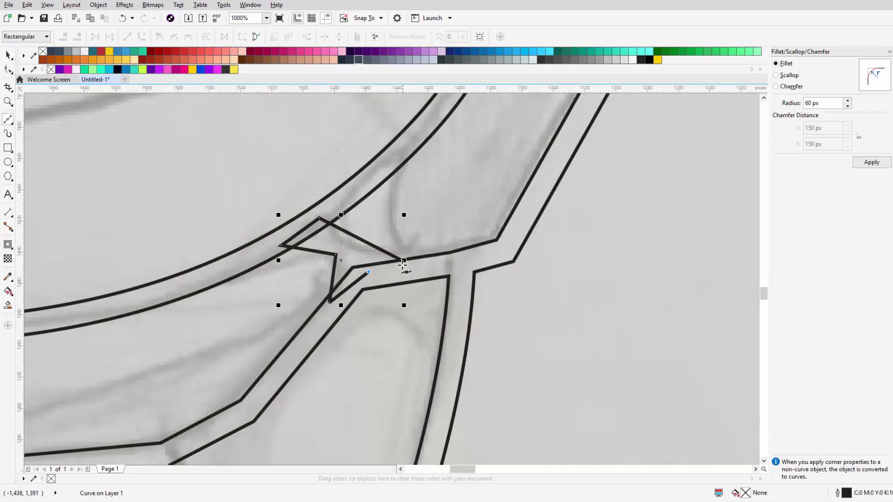
key("space")
scroll(409, 288, "down", 5)
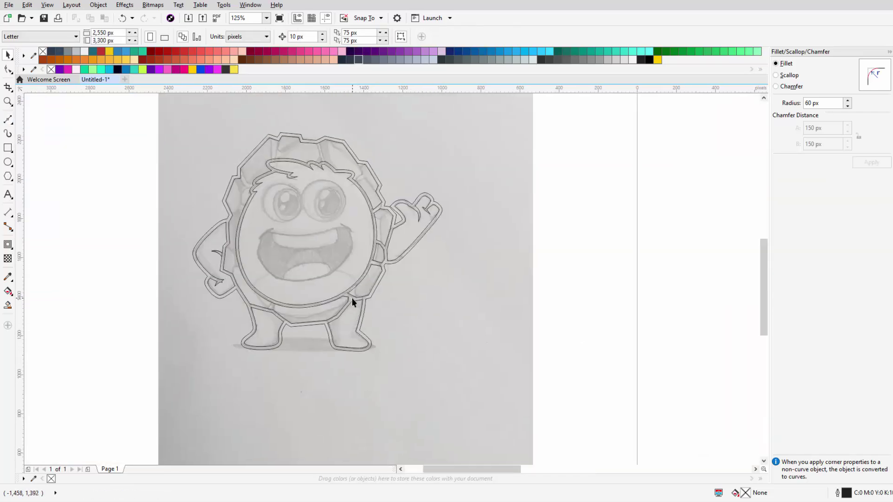
scroll(351, 300, "up", 4)
scroll(356, 309, "down", 3)
Step: Draw a four-sided shell piece, then delete it
key("space")
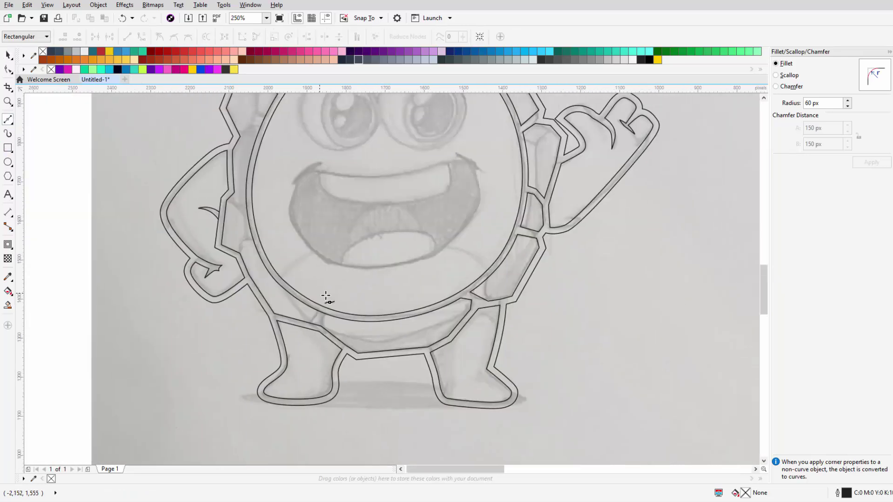
scroll(326, 297, "up", 4)
left_click(308, 358)
left_click(314, 279)
left_click(283, 265)
left_click(281, 347)
key("space")
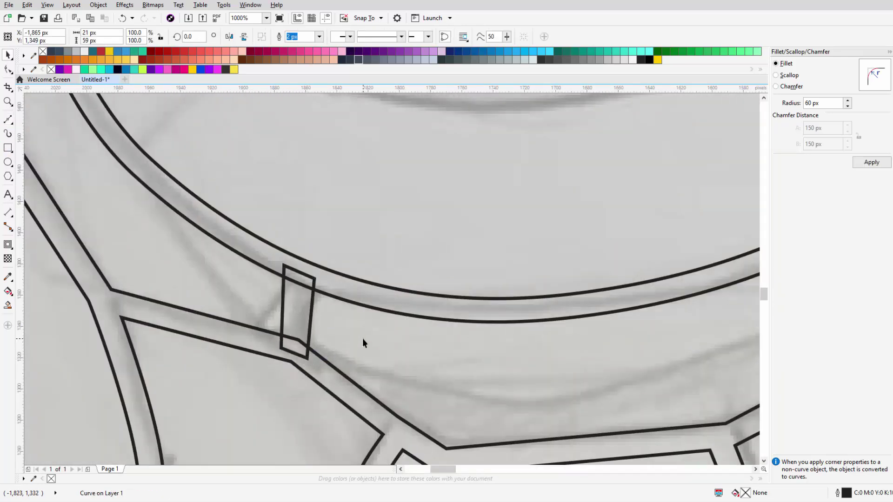
key("Delete")
scroll(295, 272, "down", 4)
Step: Select the large traced outline and reshape one of its curved segments
left_click(251, 256)
scroll(267, 278, "up", 4)
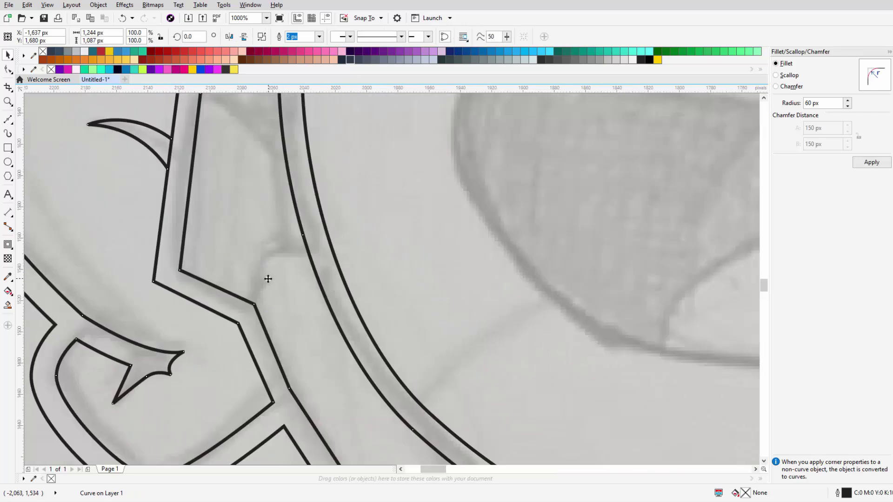
left_click(9, 119)
left_click_drag(255, 313, 291, 221)
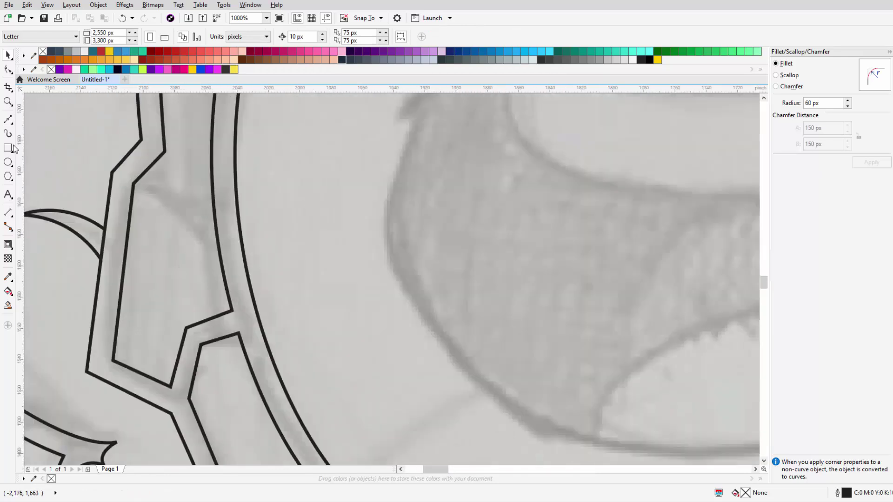
Step: Add a straight divider segment across the lower left shell band
left_click(13, 122)
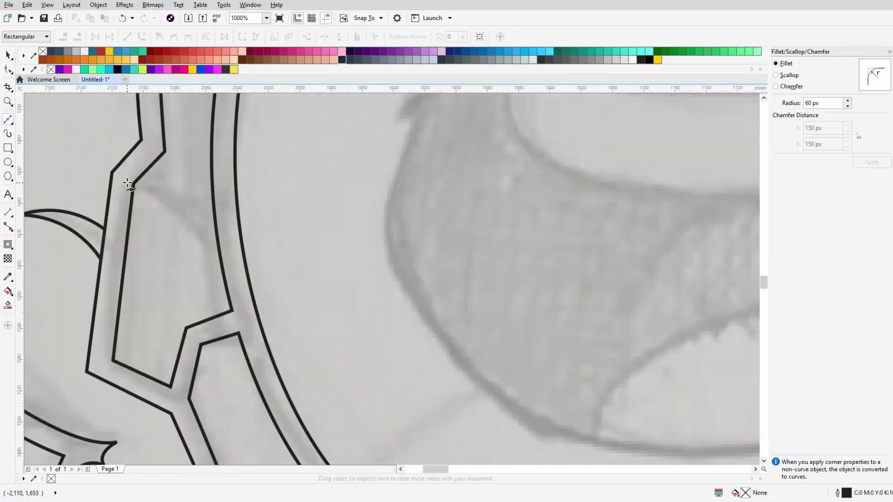
left_click(195, 238)
left_click(200, 275)
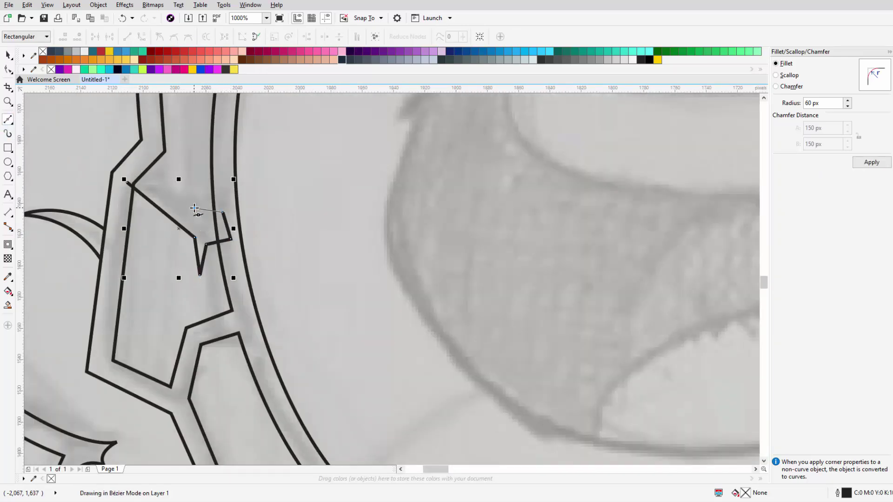
key("space")
scroll(192, 172, "down", 5)
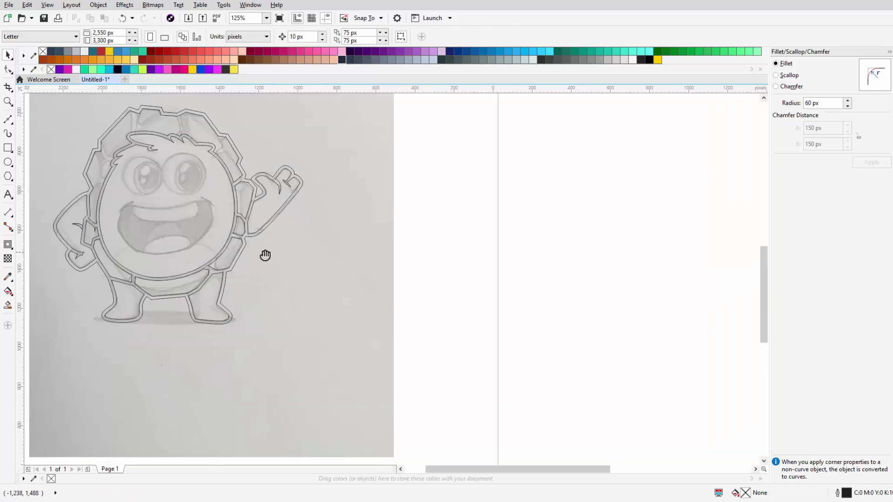
scroll(236, 275, "up", 3)
scroll(248, 241, "down", 2)
scroll(289, 246, "down", 1)
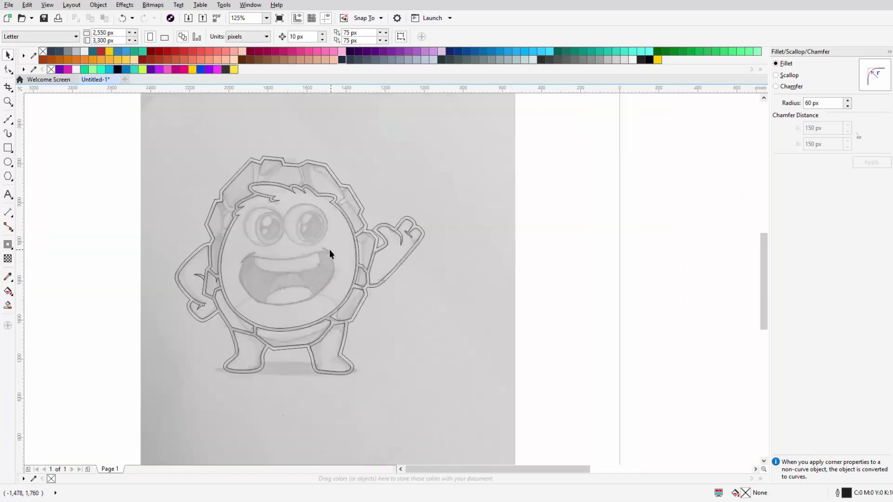
scroll(223, 253, "up", 3)
Step: Draw a straight divider from the shell outline to the inner outline, then zoom out
key("space")
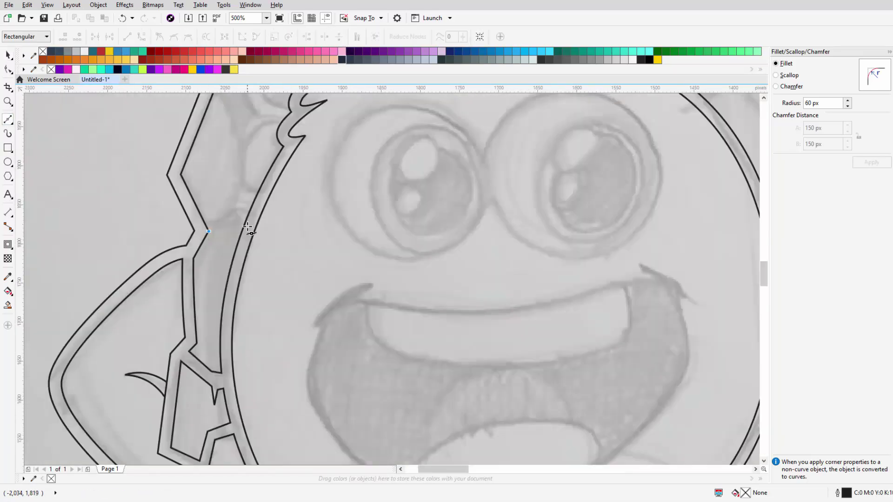
scroll(248, 228, "up", 2)
left_click(263, 212)
left_click(185, 213)
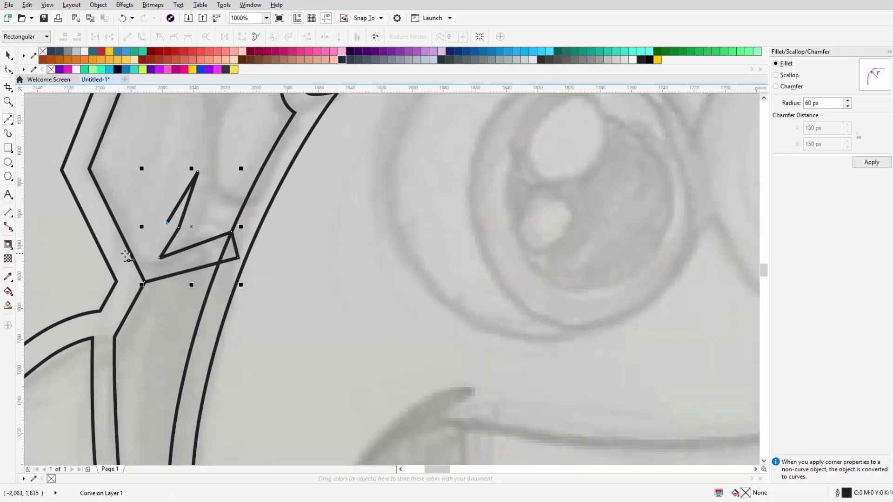
key("space")
scroll(221, 266, "down", 2)
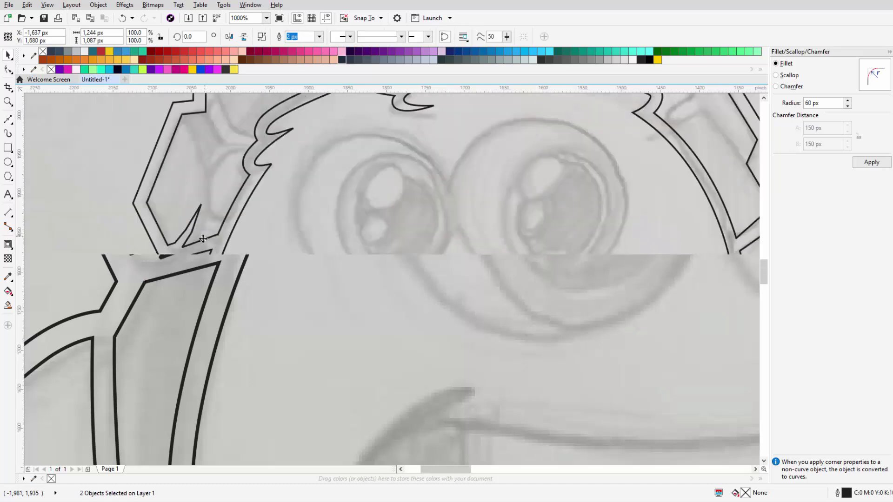
scroll(353, 264, "down", 1)
Step: Draw a multi-segment divider across the shell band beside the raised arm
scroll(263, 231, "down", 1)
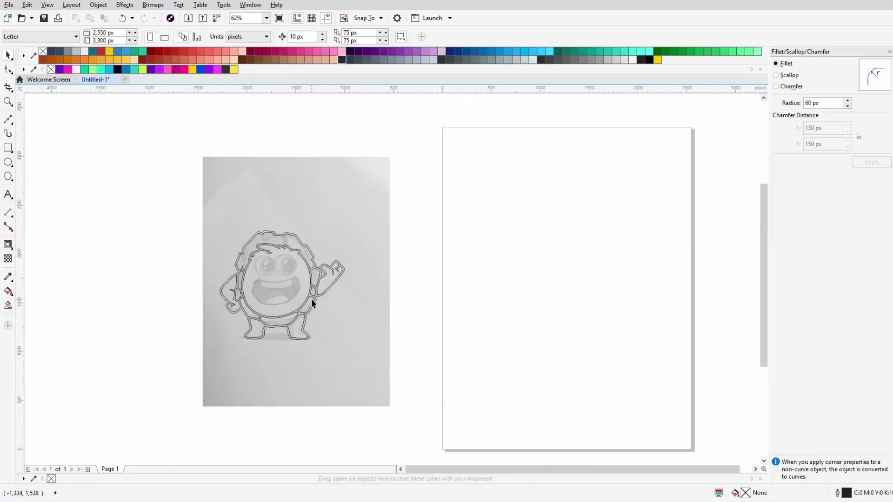
scroll(311, 298, "up", 2)
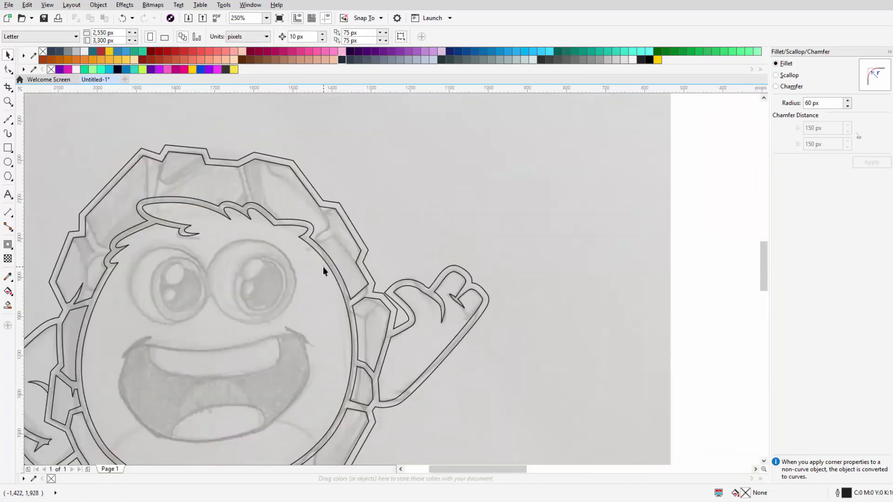
scroll(356, 263, "up", 1)
left_click(6, 122)
left_click(356, 268)
left_click(311, 215)
scroll(296, 215, "up", 1)
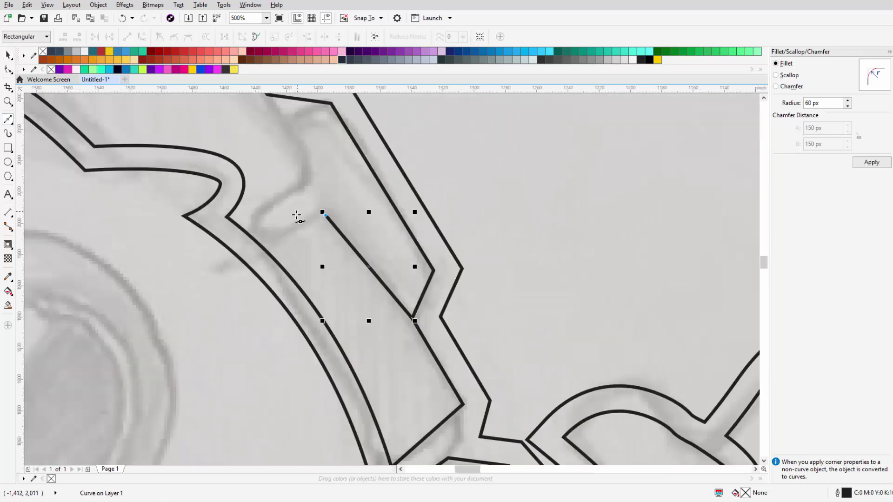
left_click(309, 197)
scroll(301, 201, "up", 2)
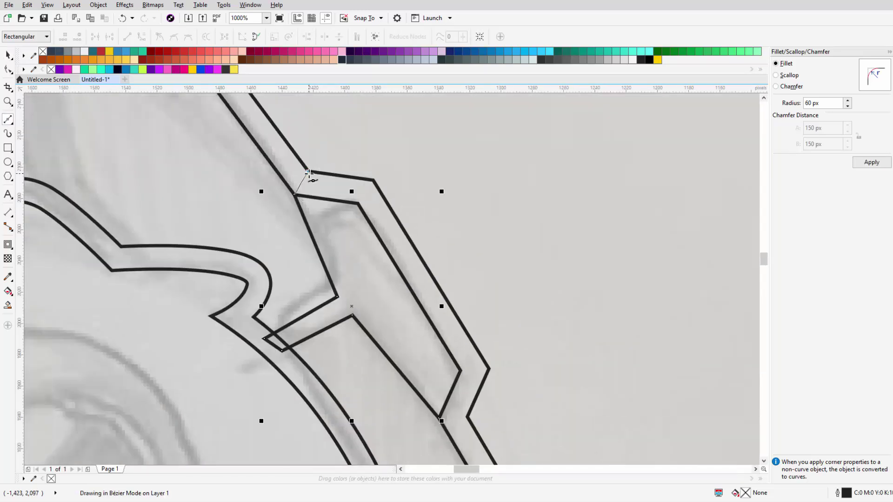
scroll(393, 328, "down", 2)
left_click(438, 345)
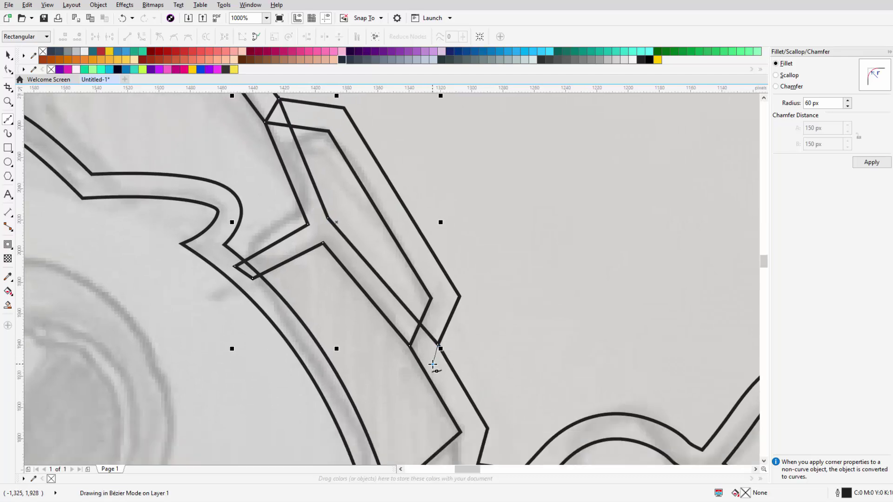
Step: Split the overlapping outlines into separate shell pieces and view the whole page
key("space")
key("ctrl+k")
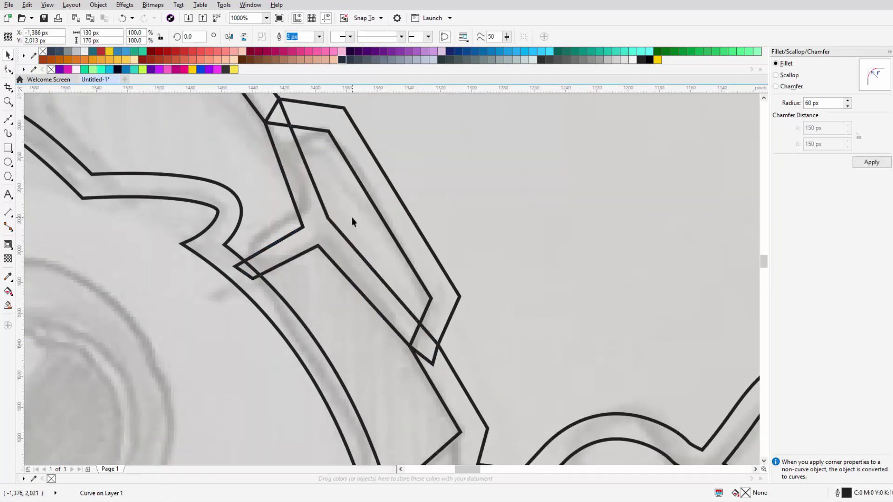
key("Escape")
key("shift+F4")
Step: Draw a divider from the top shell outline to the hair outline and merge it in
scroll(312, 213, "up", 5)
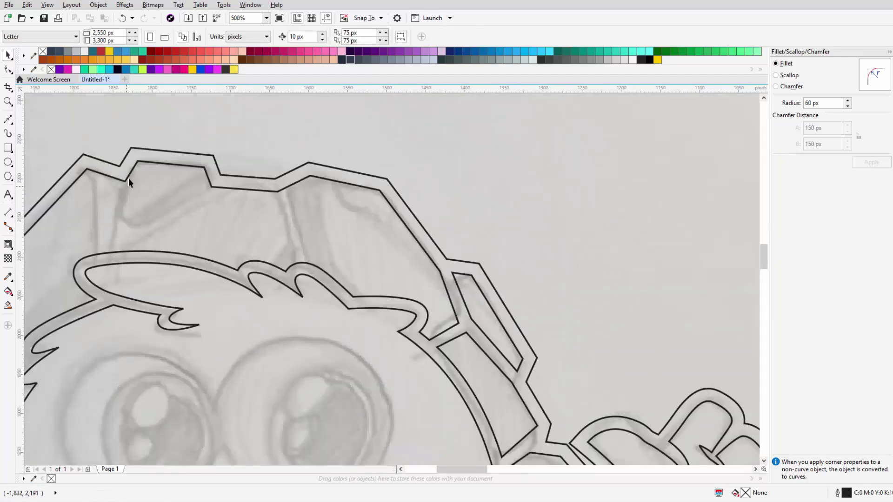
key("b")
scroll(299, 195, "up", 2)
left_click(267, 165)
left_click(320, 352)
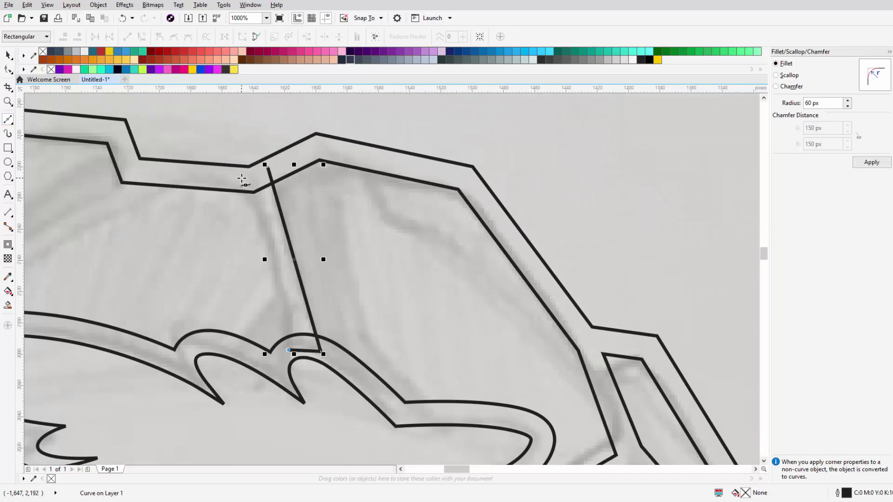
key("ctrl+shift+q")
left_click_drag(265, 130, 230, 112)
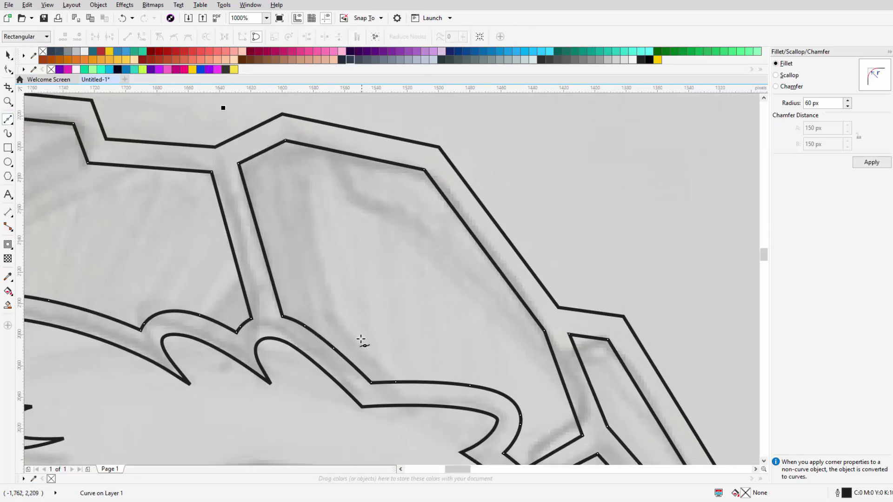
Step: Draw a pointed crack rising from the hair outline into the top shell piece
left_click(426, 383)
left_click(351, 324)
left_click(307, 215)
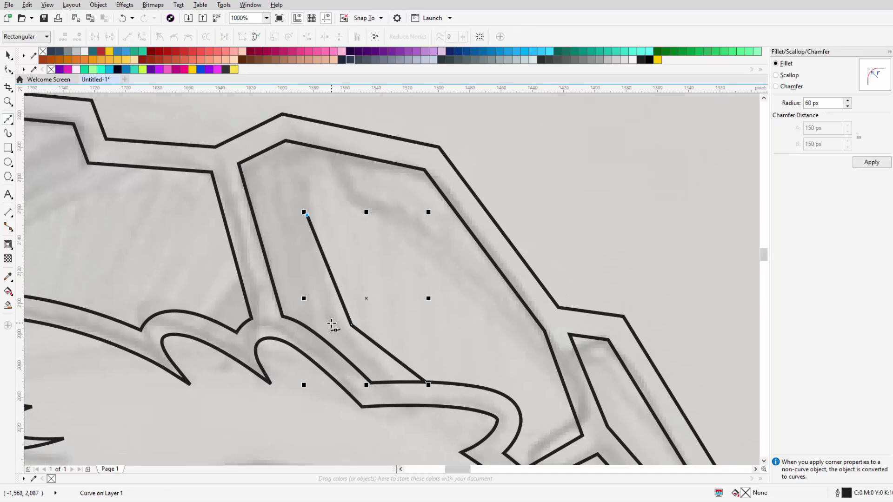
key("ctrl+z")
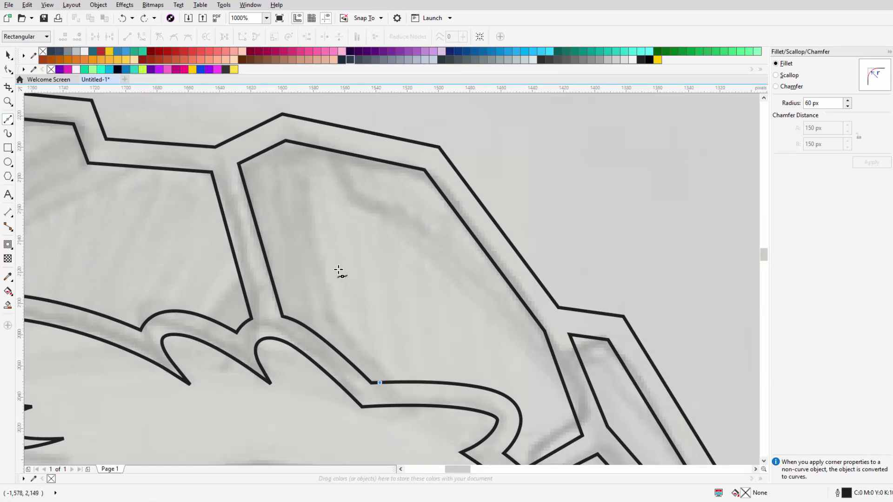
left_click(331, 307)
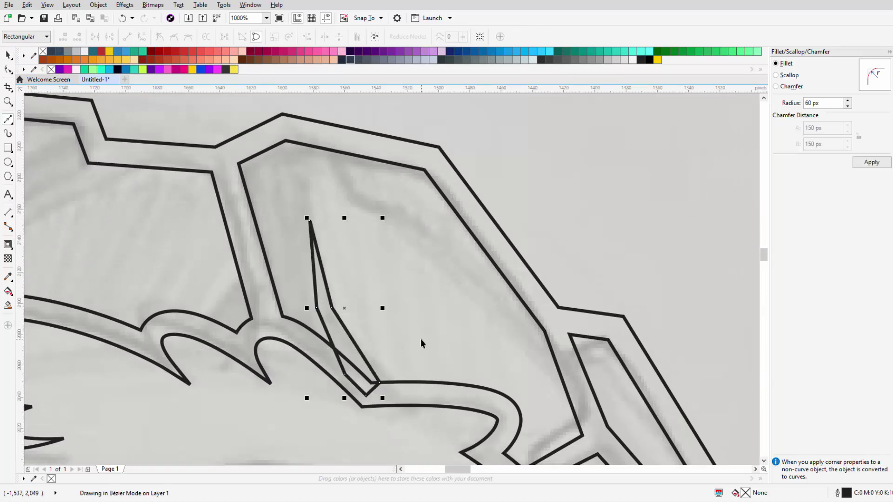
scroll(445, 309, "down", 5)
scroll(304, 302, "up", 5)
Step: Combine the crack into the outline and reshape its lower edge with the Shape tool
key("ctrl+l")
key("F10")
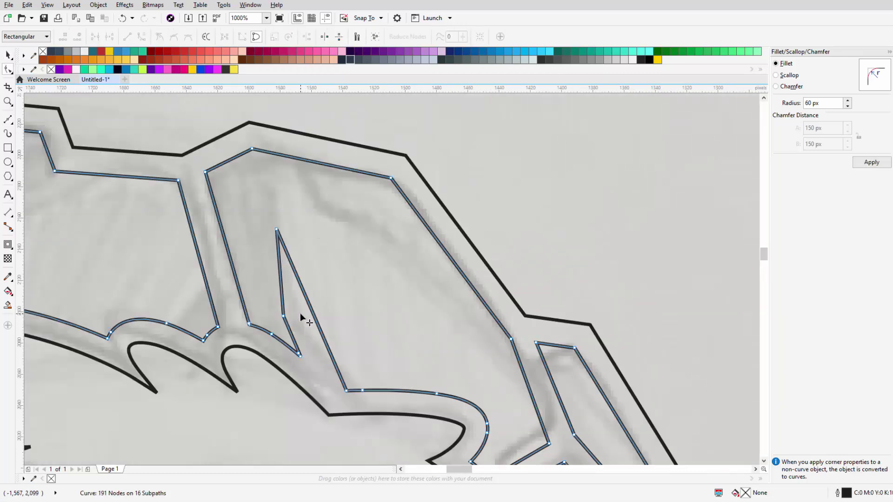
left_click_drag(287, 346, 316, 373)
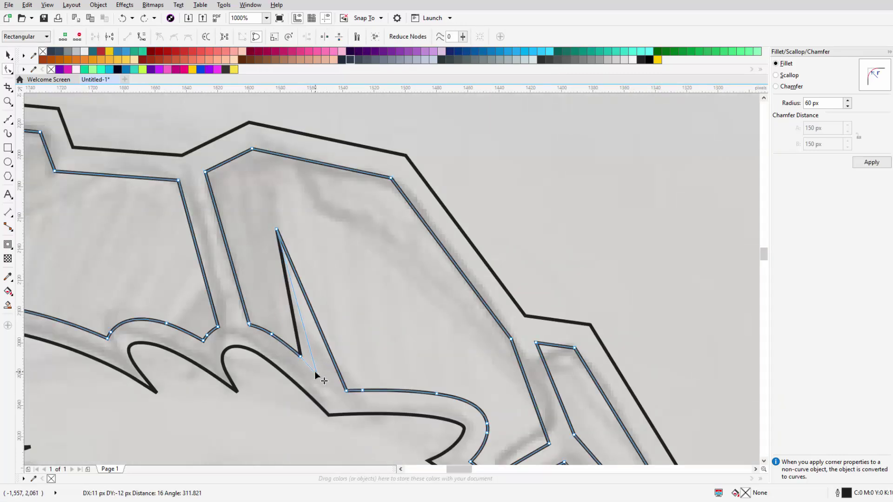
scroll(315, 374, "down", 5)
scroll(385, 334, "up", 1)
Step: Draw a straight divider through the top-left shell piece from the hair outline to the shell edge
scroll(367, 321, "down", 1)
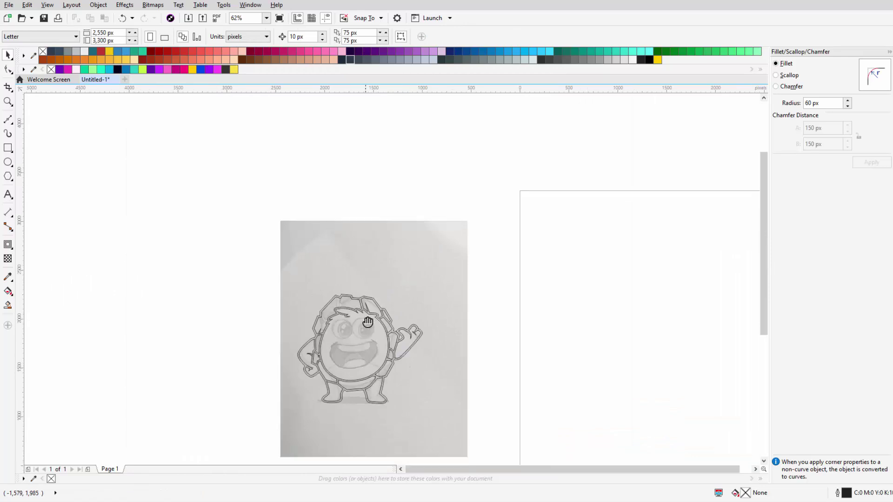
scroll(367, 322, "up", 5)
scroll(359, 314, "down", 3)
scroll(307, 307, "up", 3)
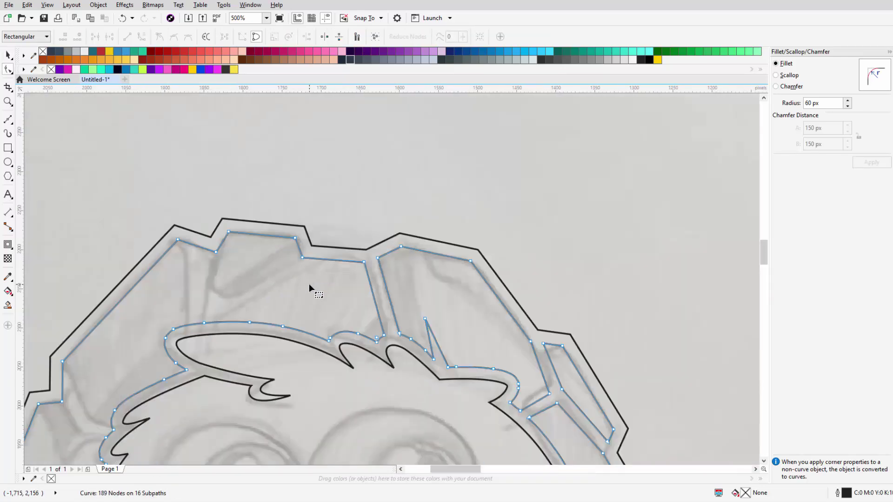
scroll(308, 286, "left", 3)
key("F5")
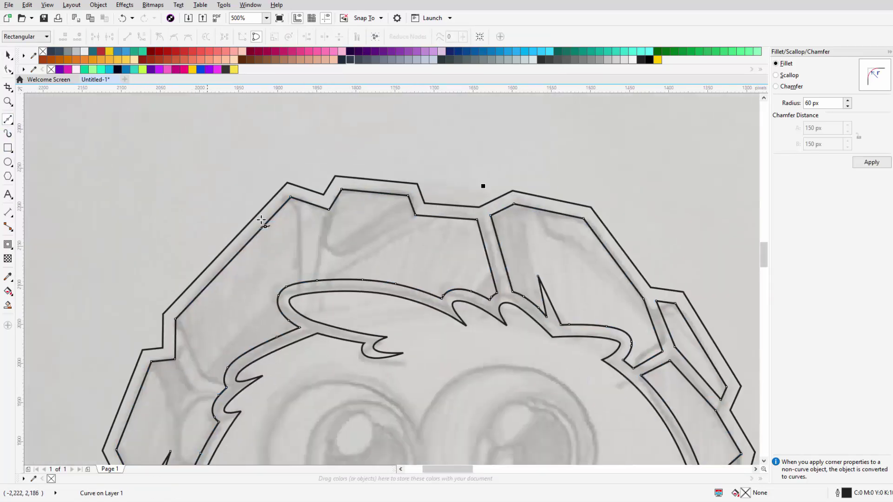
left_click(447, 215)
left_click(305, 301)
scroll(299, 300, "up", 1)
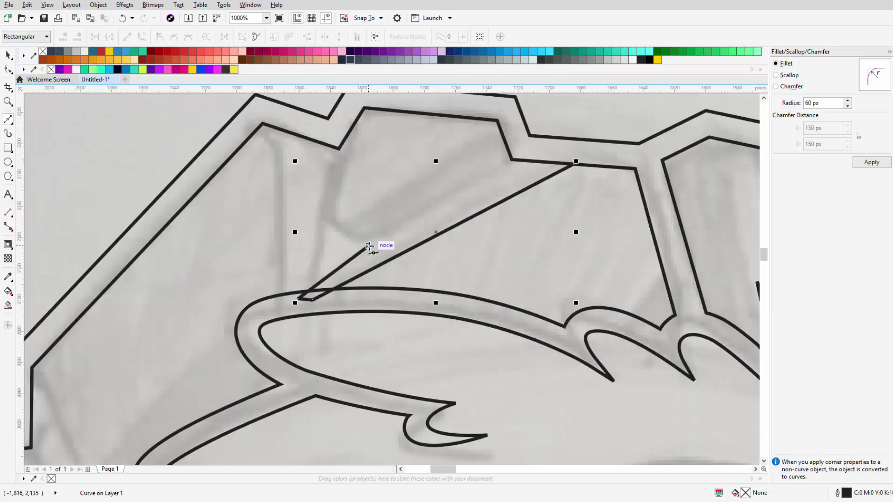
left_click(519, 163)
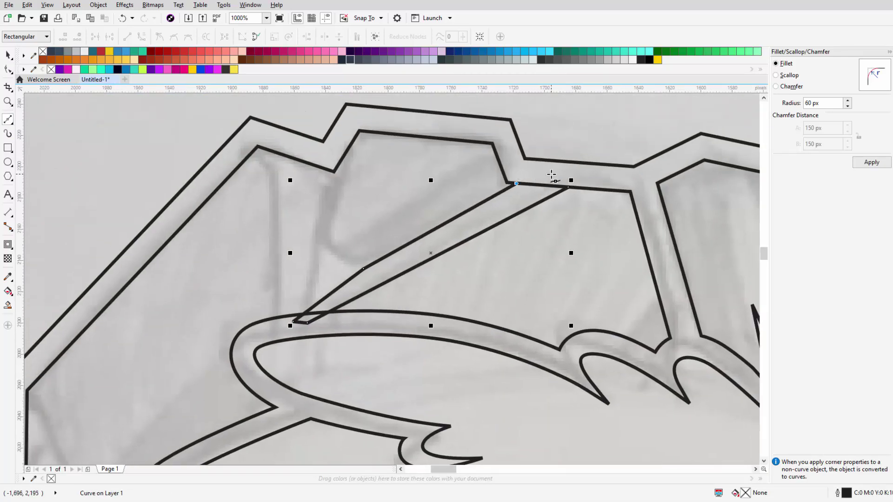
scroll(341, 219, "down", 3)
scroll(330, 183, "up", 2)
Step: Nudge a node of the new divider line into place, then deselect it
key("space")
left_click(329, 182)
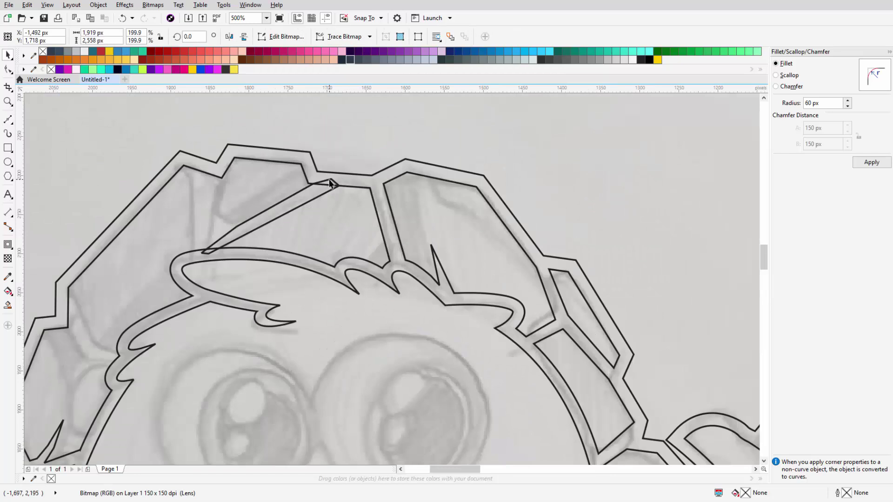
key("F10")
left_click(330, 183)
scroll(317, 224, "up", 1)
scroll(222, 256, "up", 1)
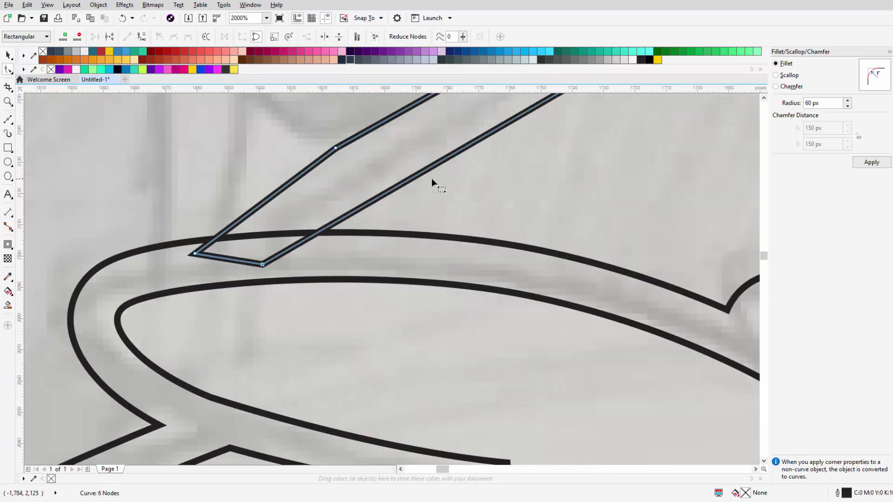
left_click_drag(408, 178, 390, 181)
scroll(389, 178, "down", 5)
scroll(243, 220, "up", 3)
key("space")
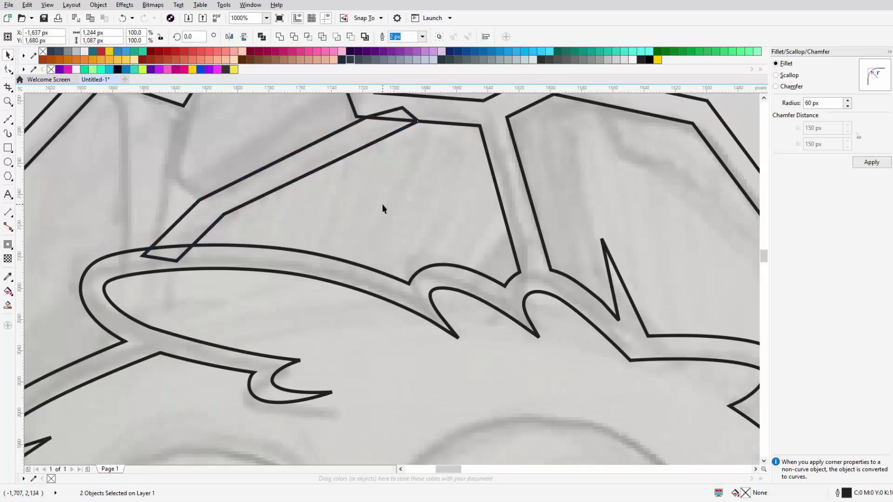
scroll(299, 221, "down", 3)
key("Escape")
scroll(362, 225, "up", 2)
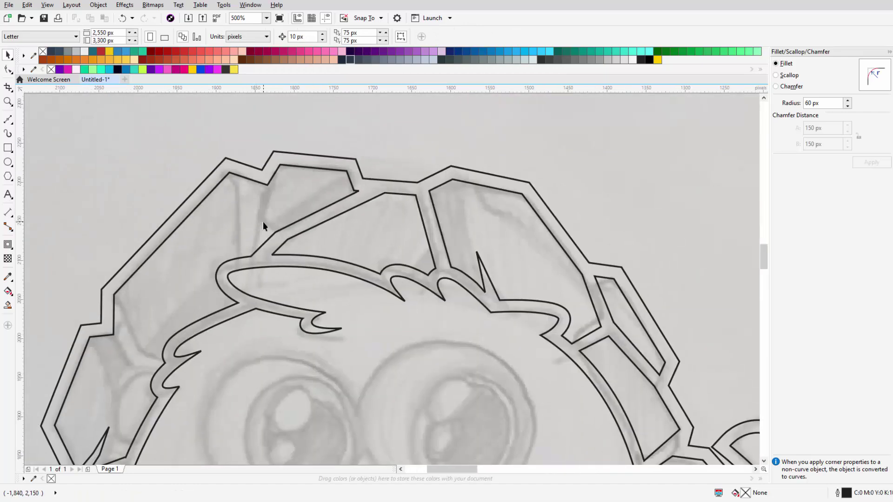
Step: Adjust the narrow shell strip's nodes, including its bottom corner
left_click(8, 118)
scroll(258, 233, "up", 2)
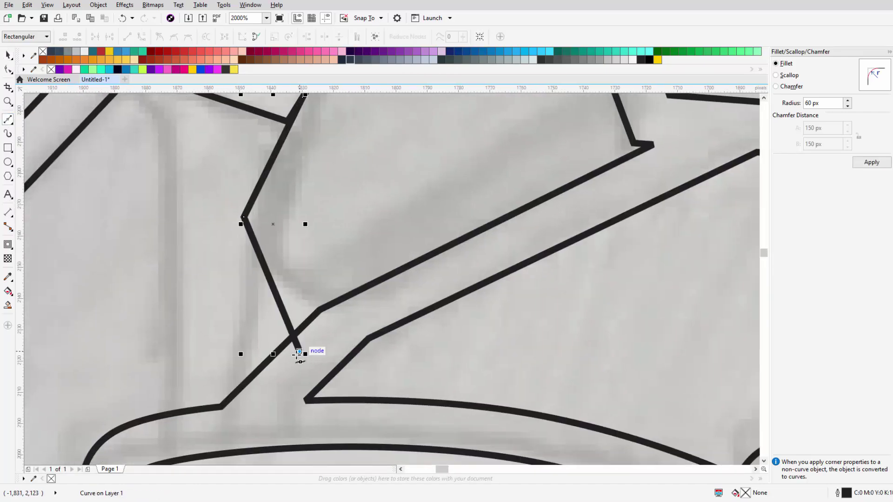
scroll(185, 206, "up", 2)
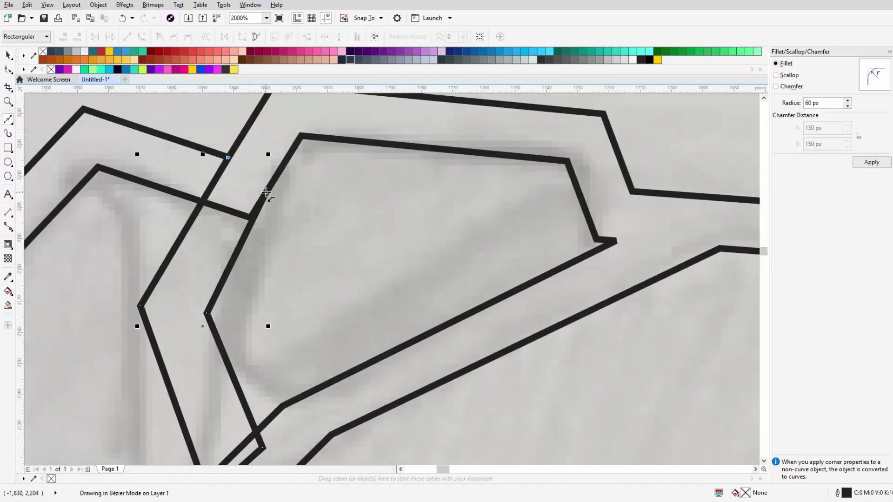
key("F10")
left_click_drag(160, 268, 173, 274)
scroll(246, 330, "down", 3)
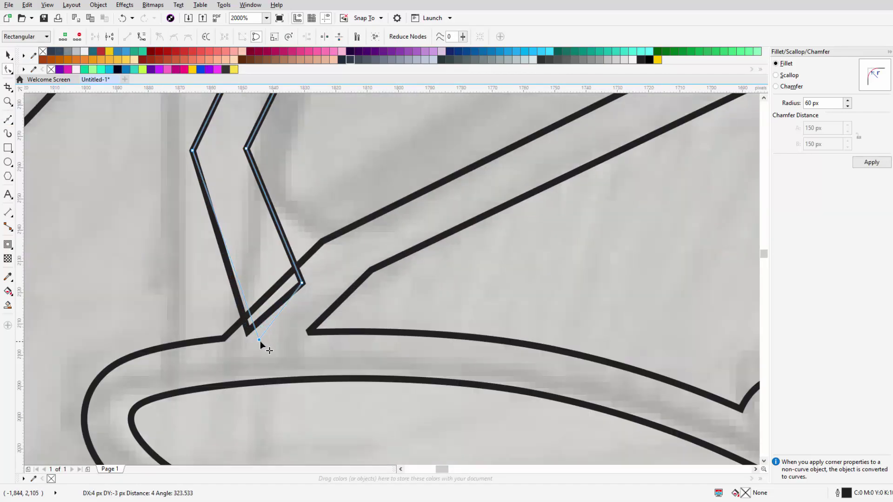
left_click_drag(260, 341, 267, 349)
key("space")
scroll(435, 160, "down", 5)
left_click(435, 159)
scroll(309, 217, "up", 2)
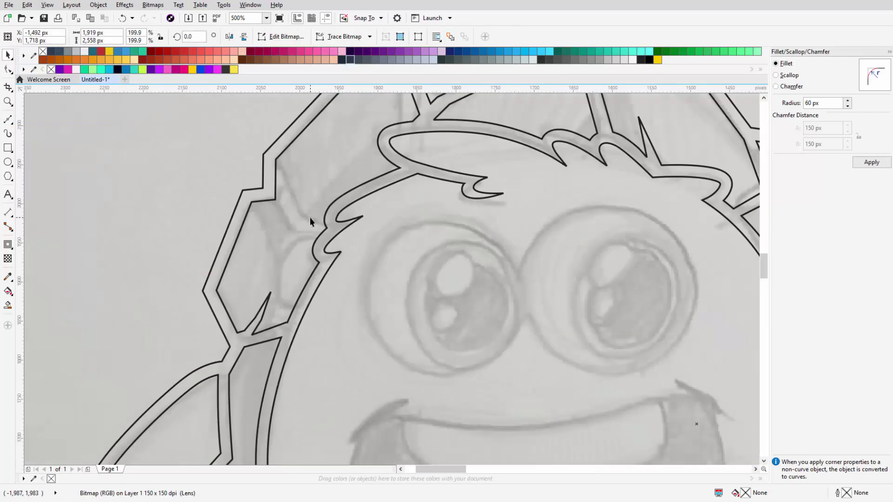
Step: Trace the narrow shell strip beside the head as a closed outline
key("F10")
left_click(279, 199)
scroll(295, 236, "up", 2)
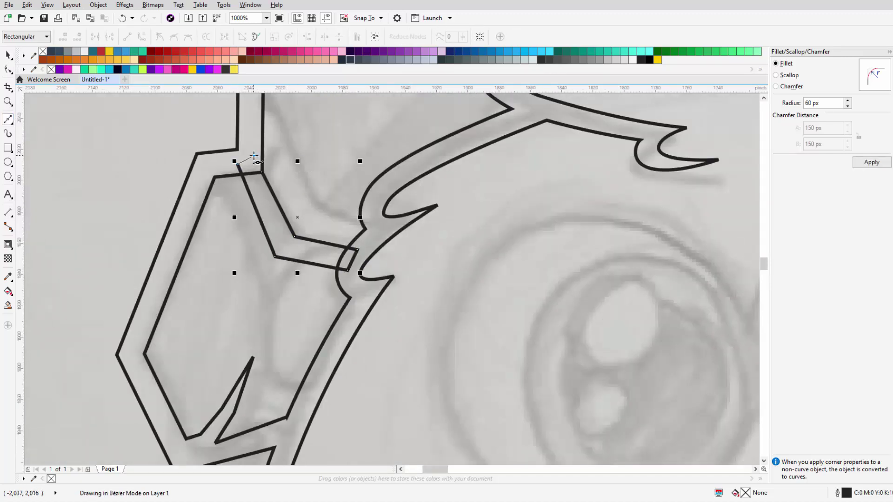
left_click(254, 156)
left_click(262, 172)
key("F10")
scroll(235, 186, "up", 2)
scroll(232, 185, "down", 2)
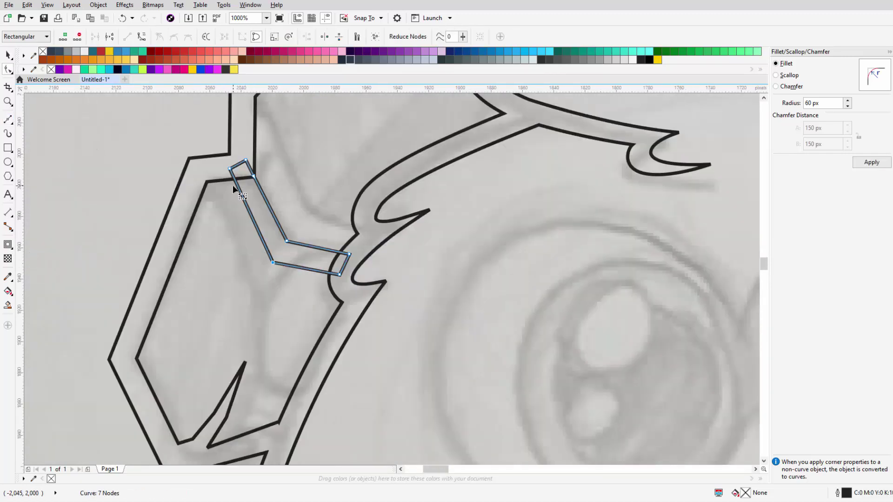
scroll(232, 185, "up", 2)
Step: Deselect the strip, fit the whole page in view, and select the inner body circle
key("space")
key("F4")
key("Escape")
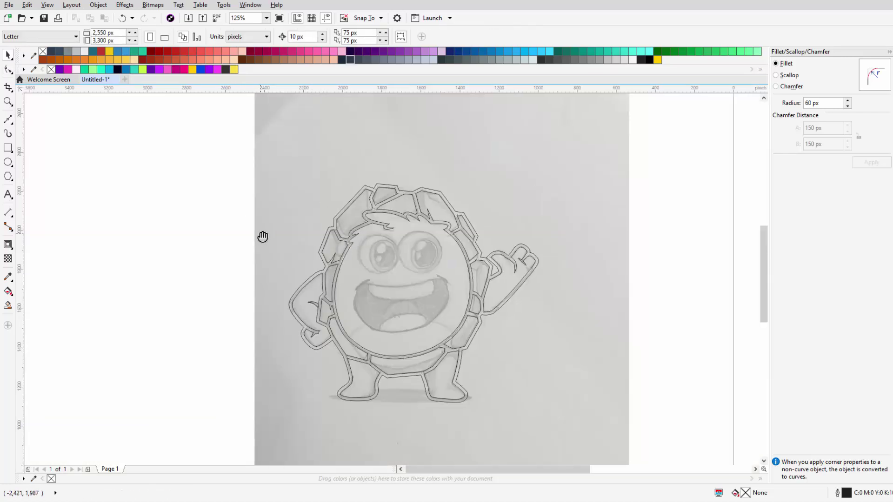
scroll(345, 248, "up", 1)
scroll(340, 253, "down", 2)
scroll(346, 298, "up", 3)
scroll(344, 297, "down", 2)
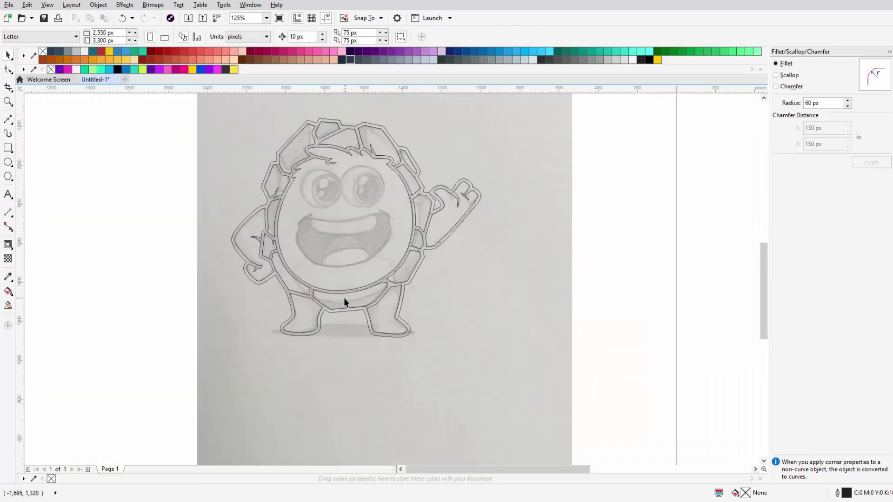
left_click(413, 197)
Step: Select the traced outer outline for node editing
left_click(382, 147, "shift")
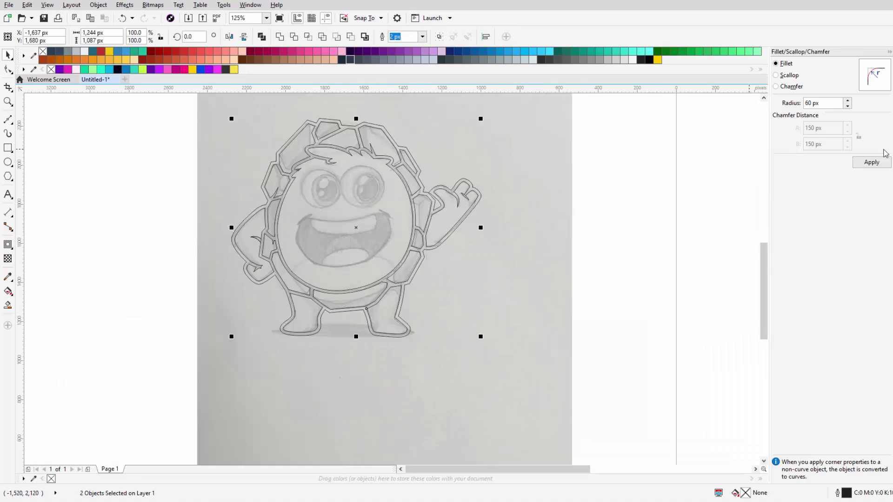
scroll(496, 195, "up", 2)
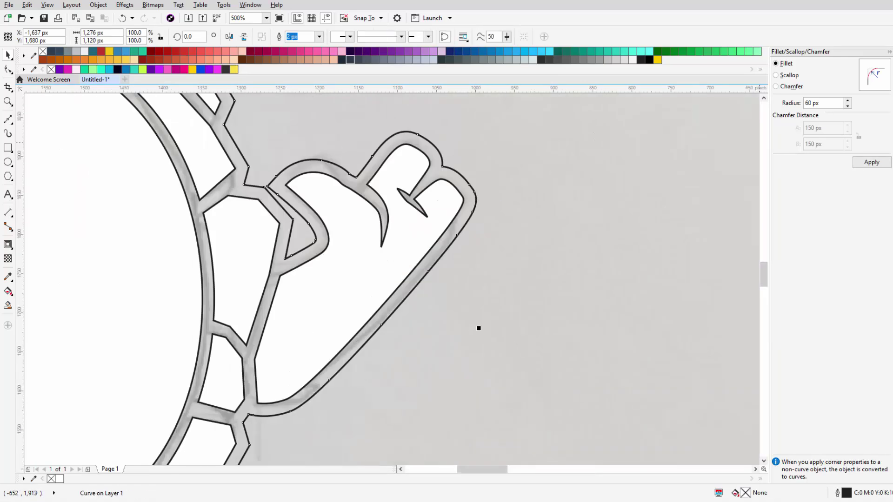
scroll(478, 329, "down", 3)
scroll(338, 159, "down", 1)
left_click(339, 159)
scroll(149, 172, "up", 5)
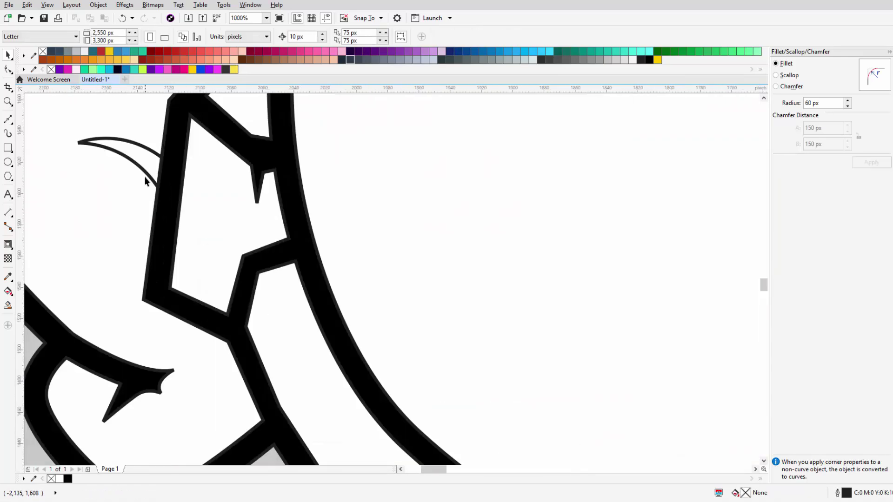
key("F10")
left_click(149, 160)
scroll(214, 195, "up", 2)
Step: Join the spike's end nodes to the trunk and reshape its pointed tip
left_click_drag(212, 191, 242, 198)
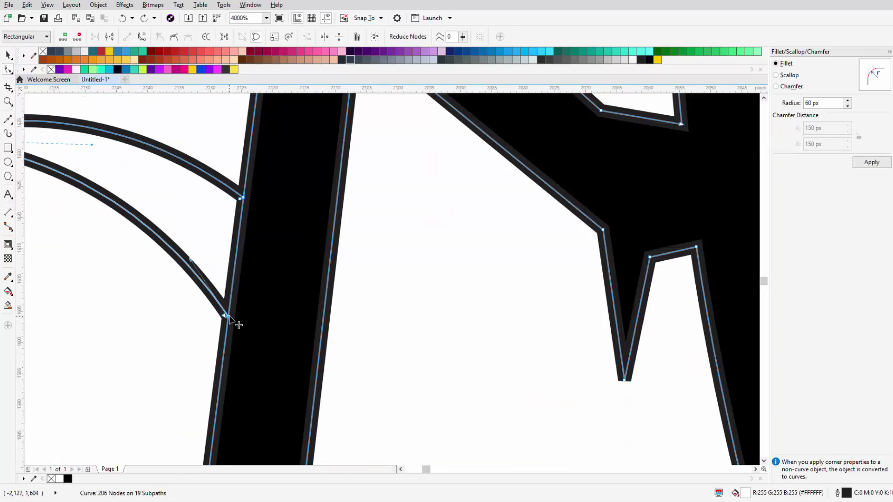
left_click_drag(225, 316, 269, 285)
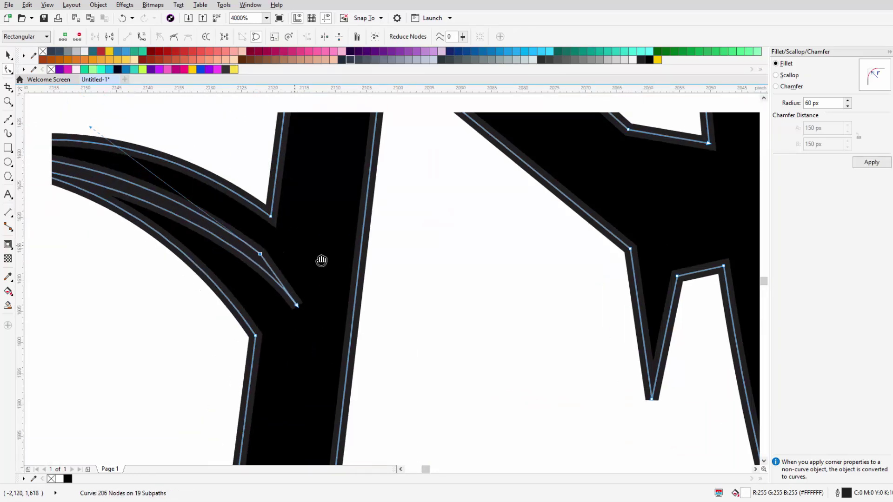
scroll(321, 269, "left", 5)
scroll(553, 350, "left", 5)
left_click_drag(261, 230, 271, 287)
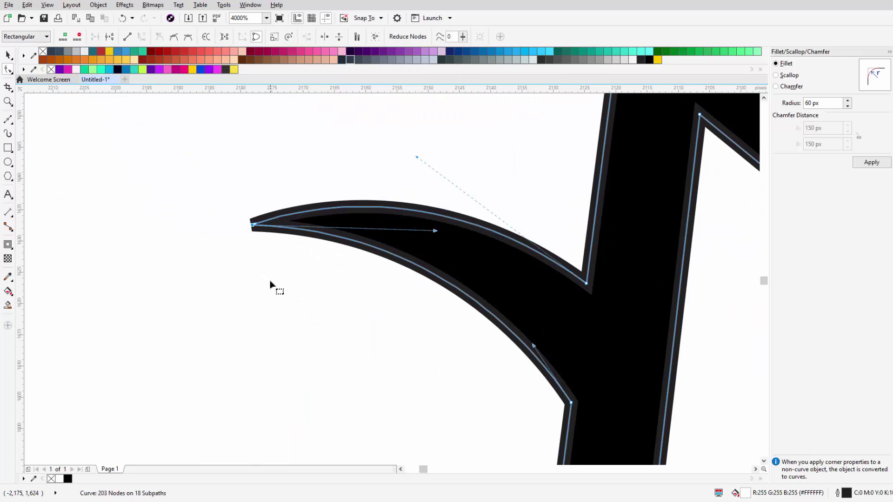
key("space")
scroll(168, 235, "down", 10)
left_click(167, 235)
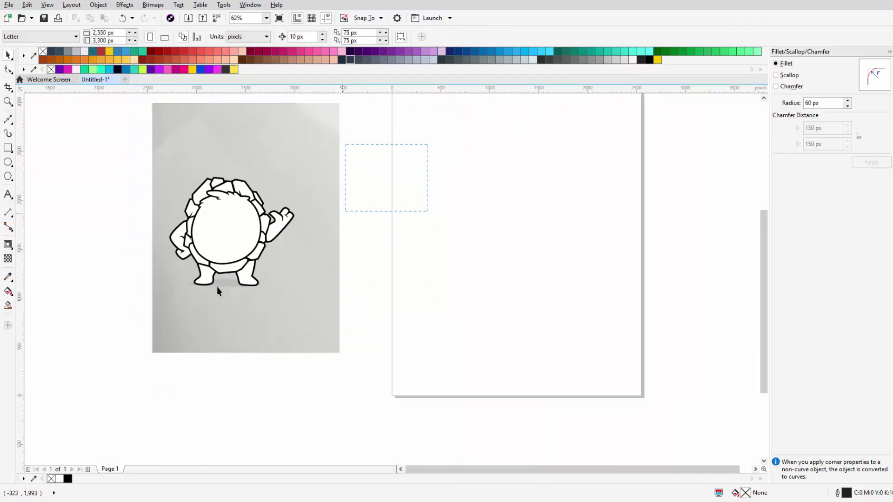
Step: Trace the mouth's upper-left corner and bend the outline along the upper lip
scroll(307, 229, "up", 3)
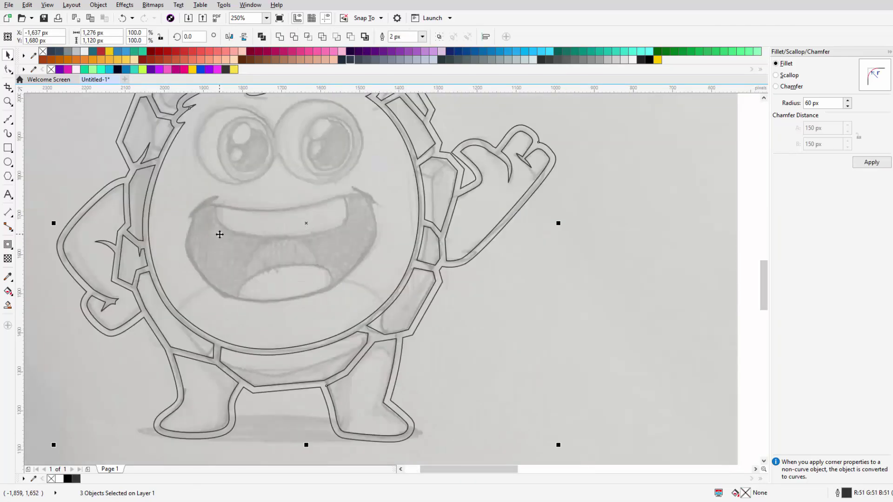
left_click(8, 119)
scroll(199, 207, "up", 4)
scroll(128, 279, "down", 2)
scroll(178, 197, "up", 2)
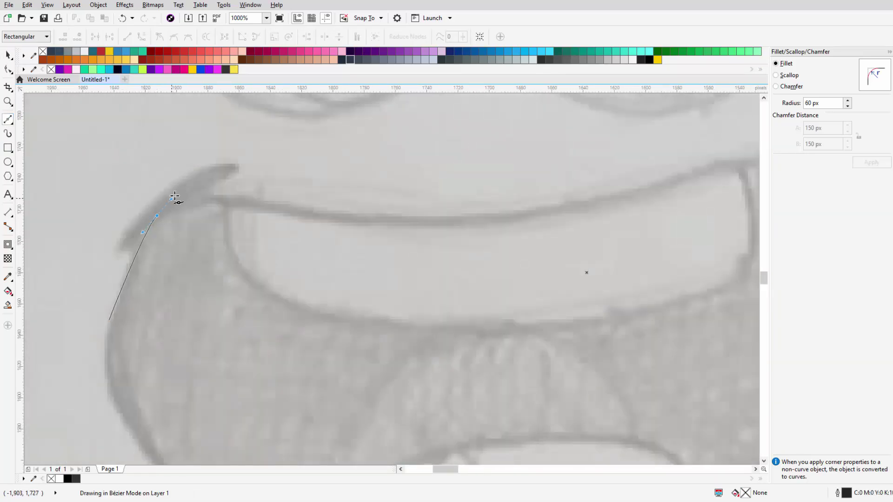
left_click(102, 211)
left_click_drag(311, 214, 411, 216)
scroll(301, 241, "right", 4)
left_click(235, 243)
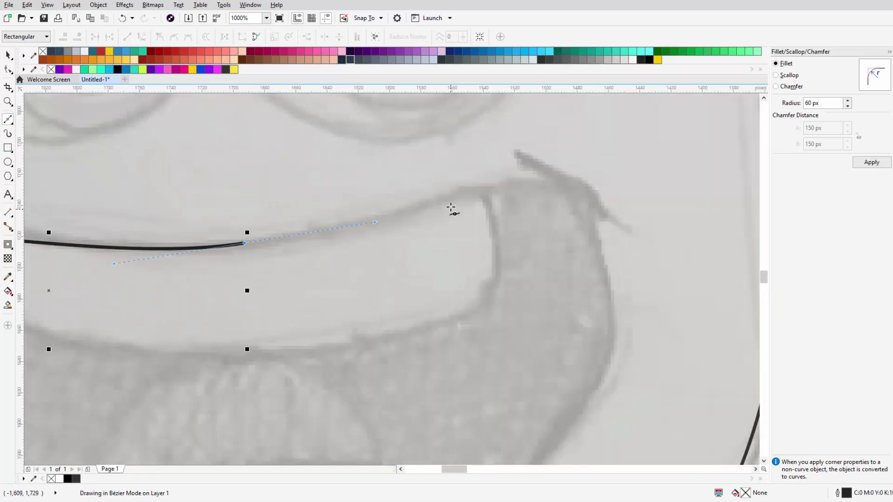
scroll(454, 207, "right", 2)
left_click_drag(447, 190, 495, 200)
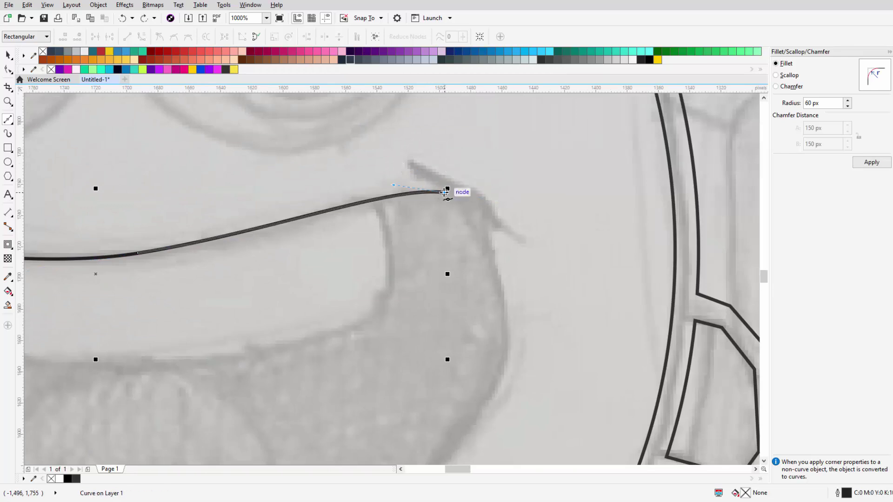
Step: Shape the mouth's spiky right corner and bottom edge, closing the mouth outline
left_click_drag(444, 192, 394, 168)
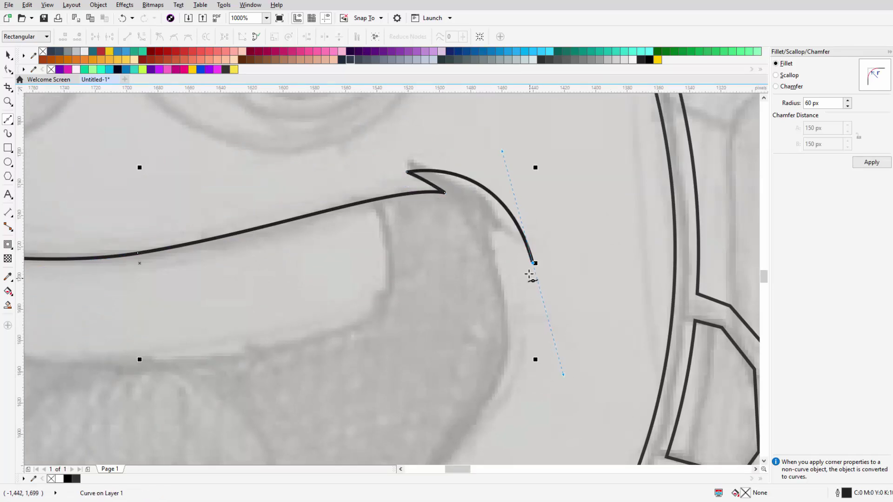
left_click_drag(535, 263, 475, 225)
scroll(484, 241, "down", 3)
left_click(548, 272)
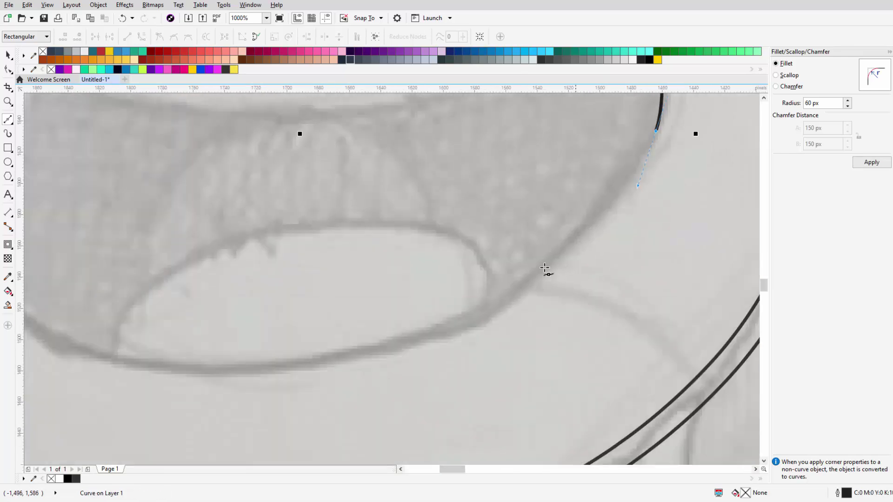
scroll(548, 269, "down", 2)
scroll(399, 364, "up", 3)
left_click_drag(399, 316, 345, 299)
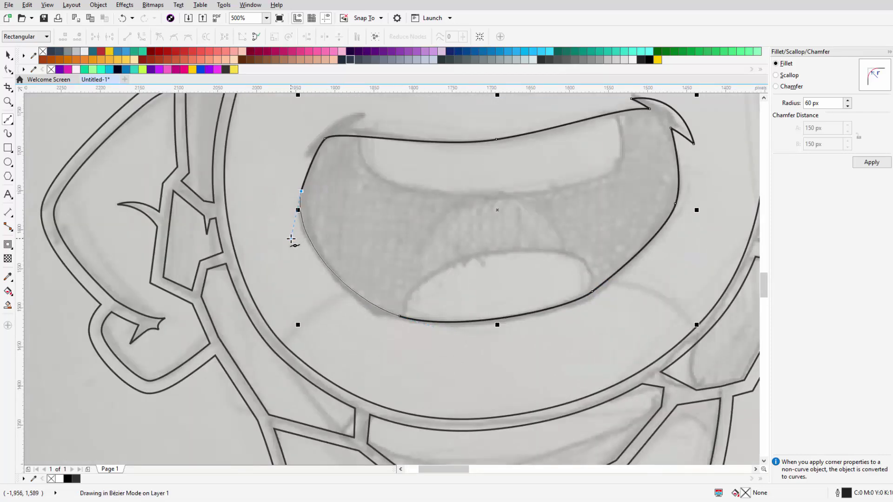
left_click_drag(291, 238, 291, 239)
scroll(291, 238, "down", 3)
scroll(278, 252, "up", 2)
scroll(313, 265, "up", 1)
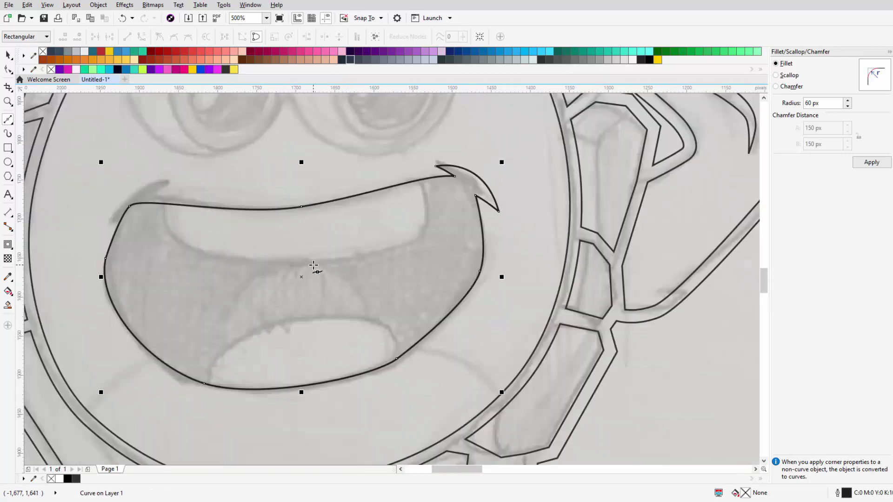
Step: Trace the upper teeth band as a curved outline
left_click(167, 217)
scroll(167, 217, "up", 2)
left_click_drag(217, 258, 281, 277)
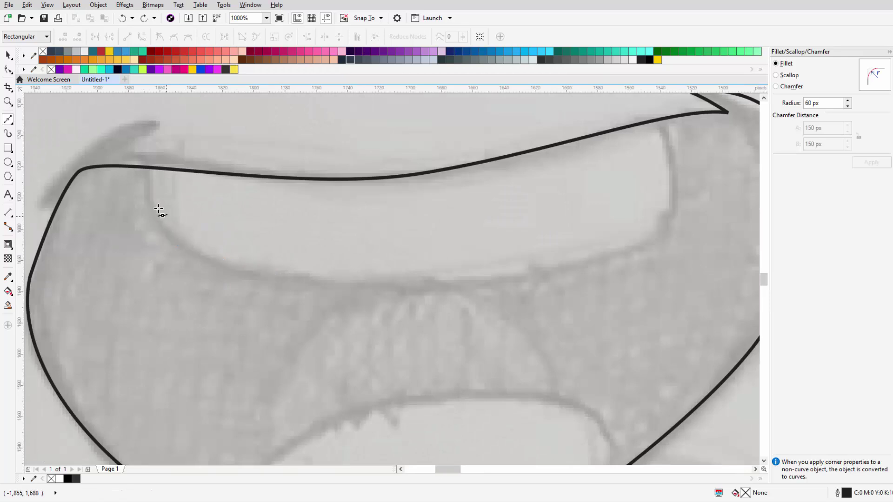
left_click_drag(554, 280, 628, 265)
left_click_drag(666, 145, 655, 120)
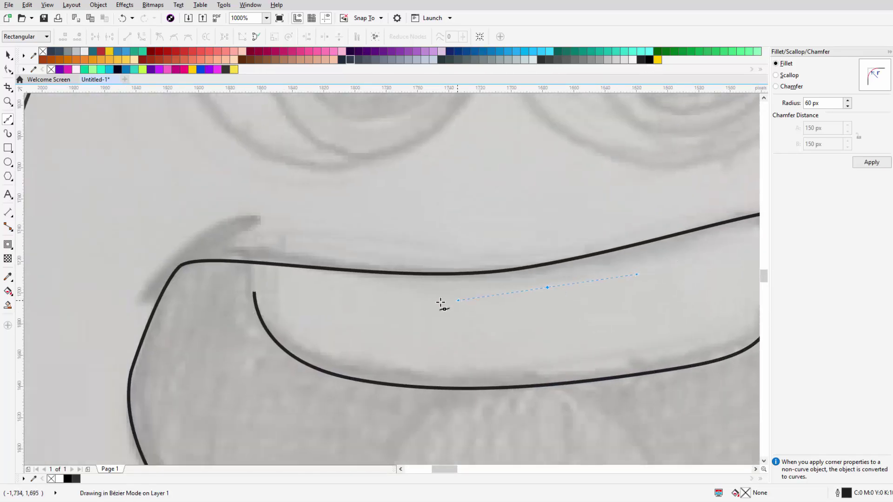
key("space")
scroll(306, 239, "down", 5)
scroll(306, 239, "up", 4)
key("F10")
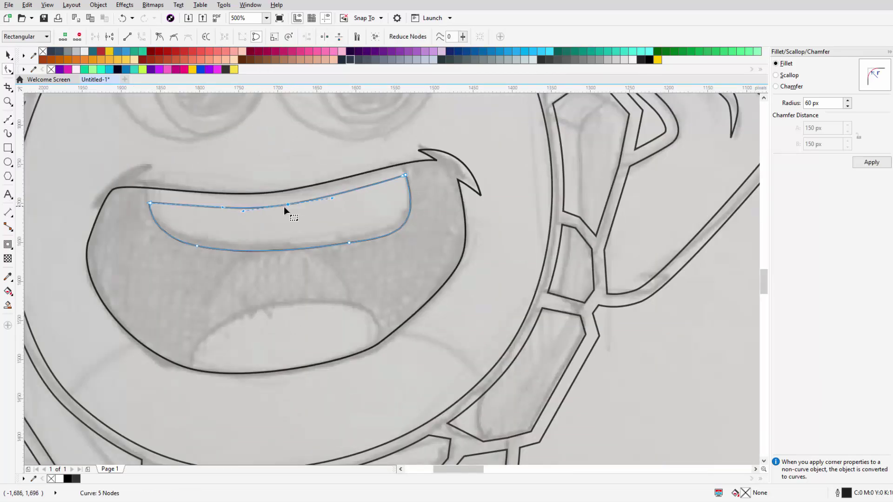
key("space")
scroll(283, 206, "down", 5)
scroll(389, 258, "up", 5)
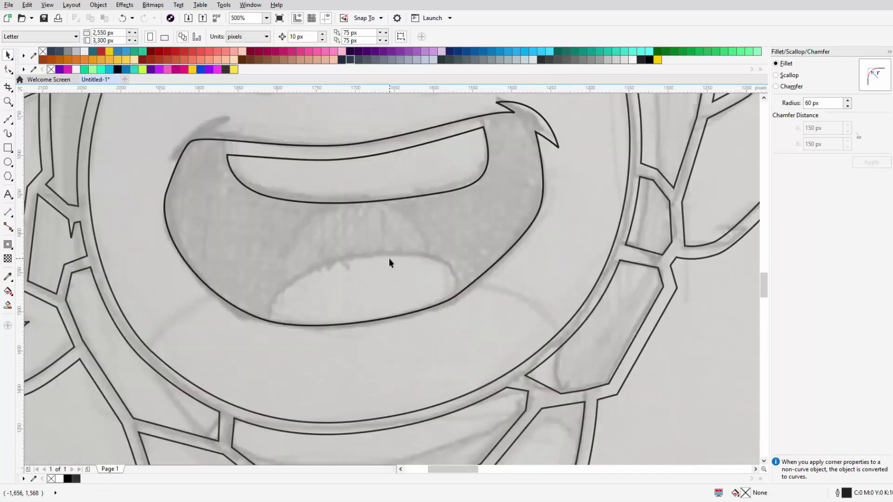
Step: Trace the oval tongue and close its outline
key("F5")
scroll(449, 279, "up", 2)
left_click(519, 281)
left_click_drag(474, 237, 370, 225)
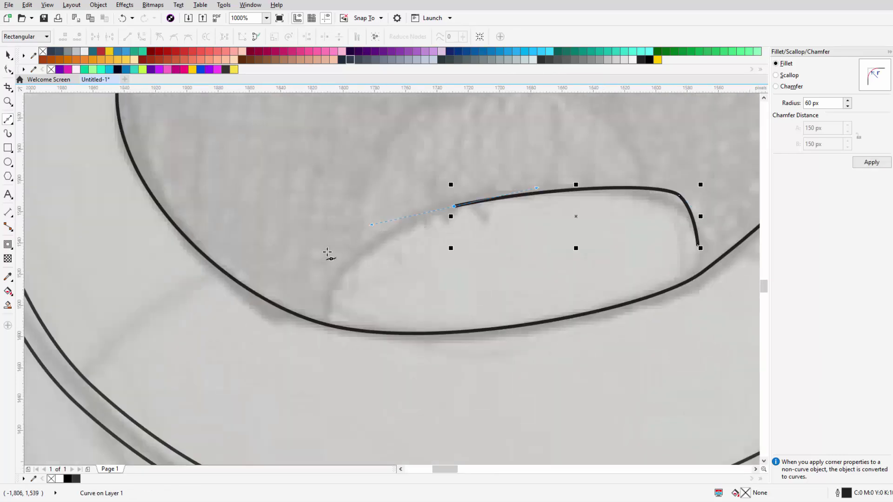
left_click_drag(505, 299, 620, 275)
key("F10")
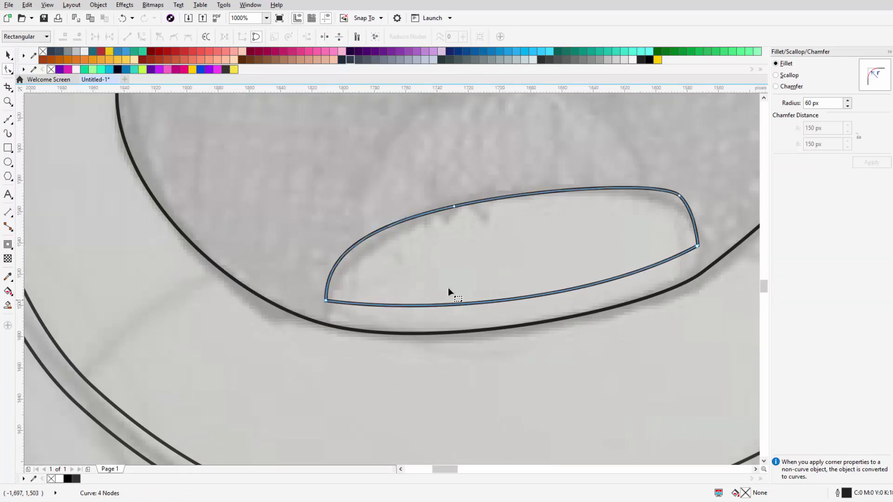
key("space")
scroll(295, 233, "down", 10)
Step: Draw circles over the left and right eyes, sizing each to the sketch
scroll(427, 269, "up", 5)
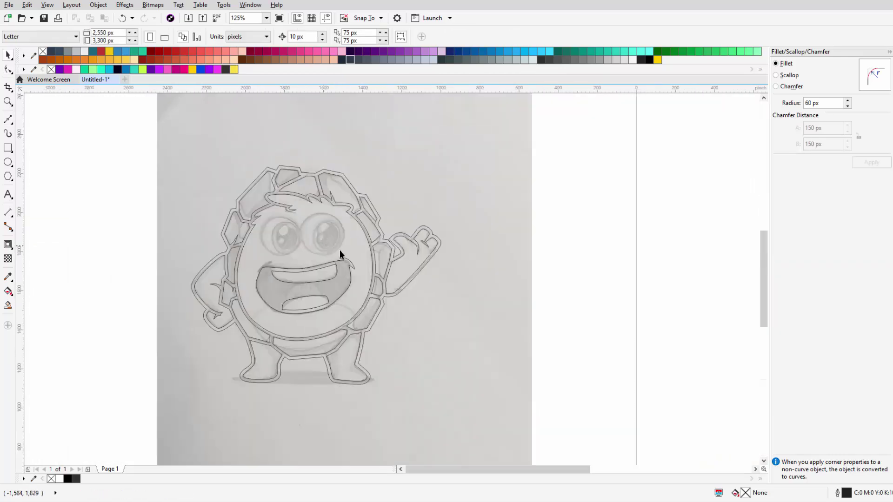
scroll(332, 230, "up", 4)
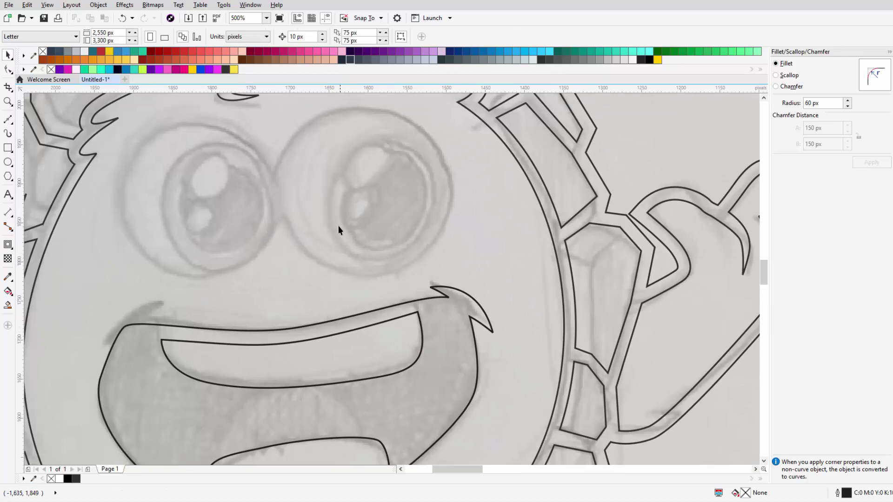
left_click(8, 161)
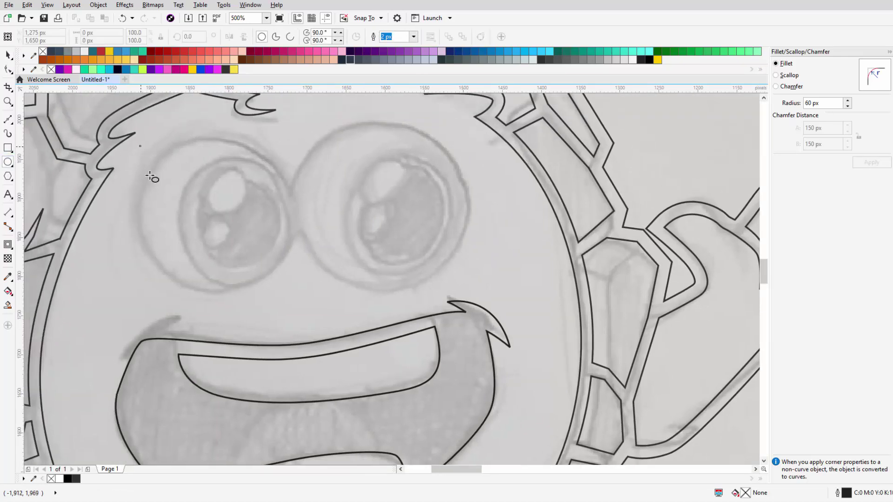
left_click_drag(138, 142, 295, 300)
key("space")
mouse_move(226, 161)
left_mouse_down()
mouse_move(389, 161)
mouse_move(380, 158)
left_mouse_up()
left_click_drag(457, 133, 469, 121)
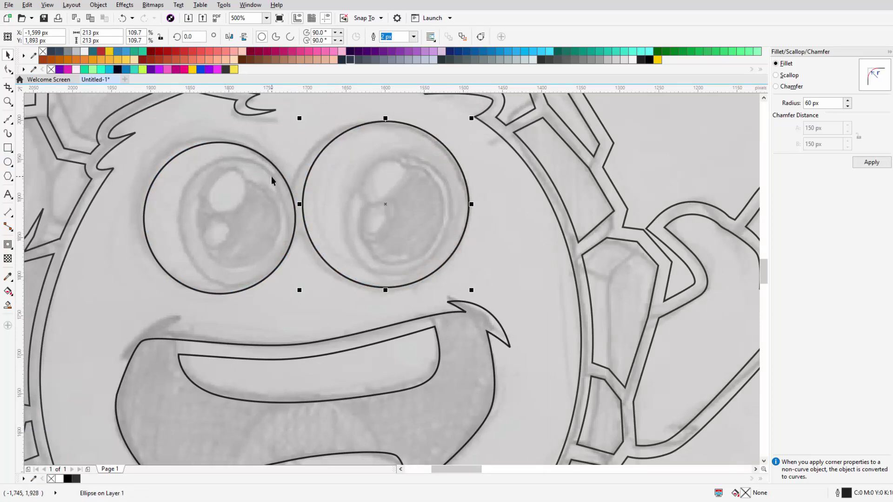
left_click(291, 182, "shift")
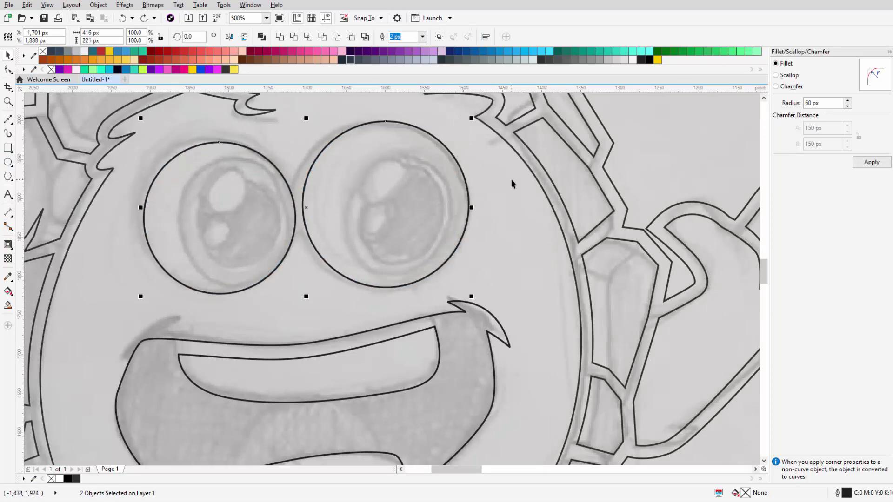
left_click_drag(295, 139, 291, 143)
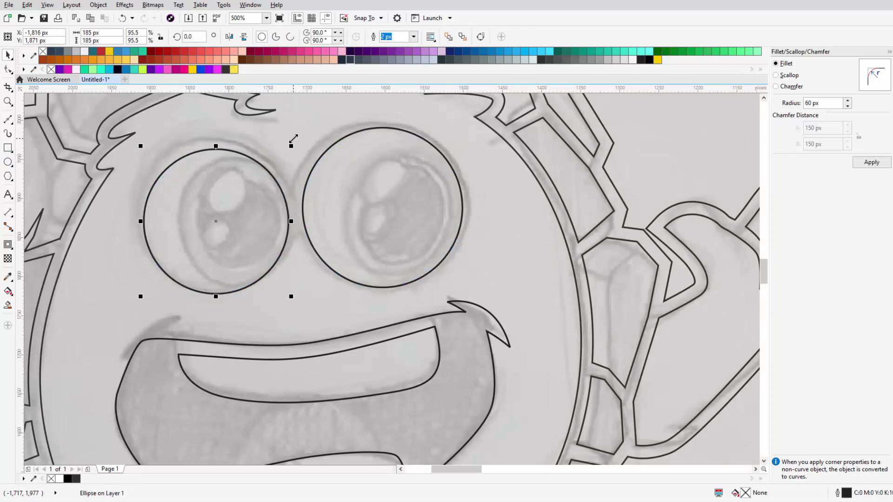
Step: Group both eye circles, add an outward contour, and break it into a separate curve
left_click(315, 198, "shift")
key("ctrl+g")
left_click(8, 244)
left_click_drag(472, 208, 474, 208)
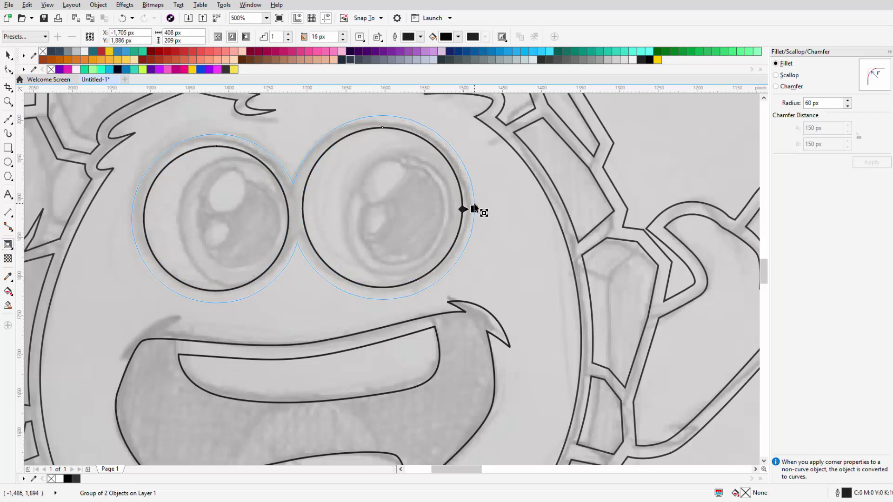
scroll(352, 199, "down", 3)
key("ctrl+k")
left_click(372, 196)
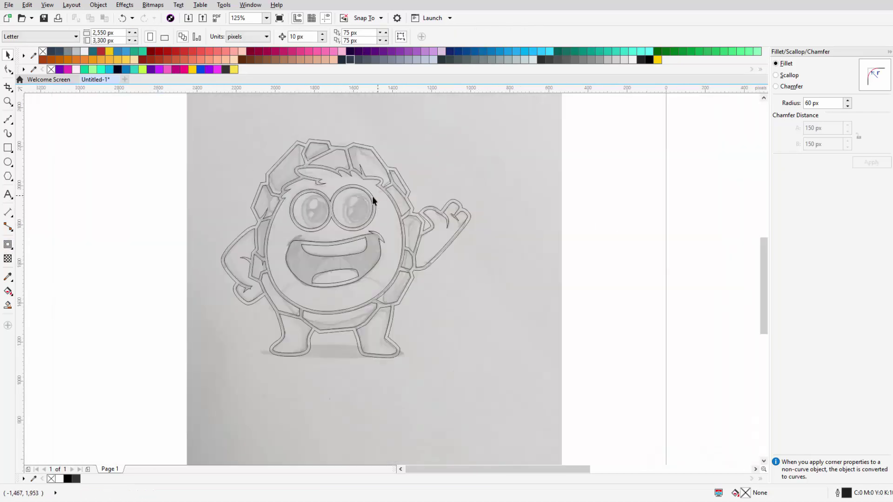
scroll(372, 196, "up", 3)
key("ctrl+z")
key("ctrl+z")
scroll(290, 197, "down", 3)
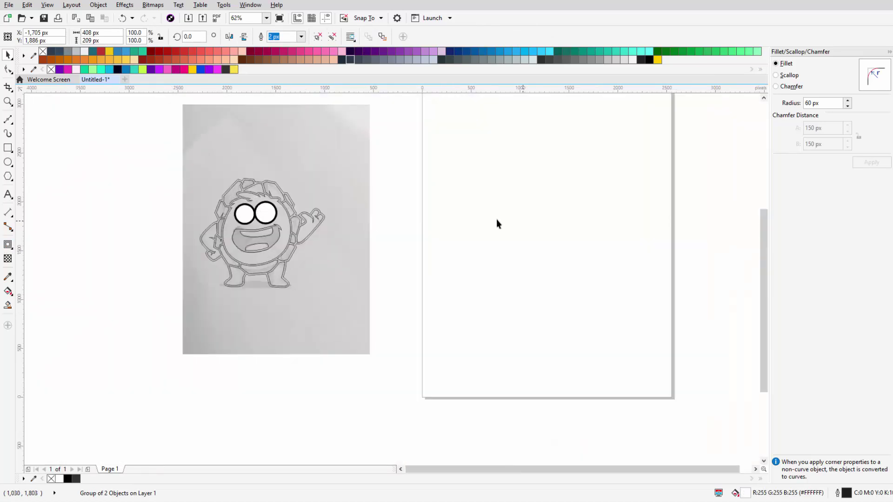
scroll(496, 223, "up", 3)
Step: Shrink the inner circles of both eyes to pupil size and centre them in the eyes
left_click(296, 222)
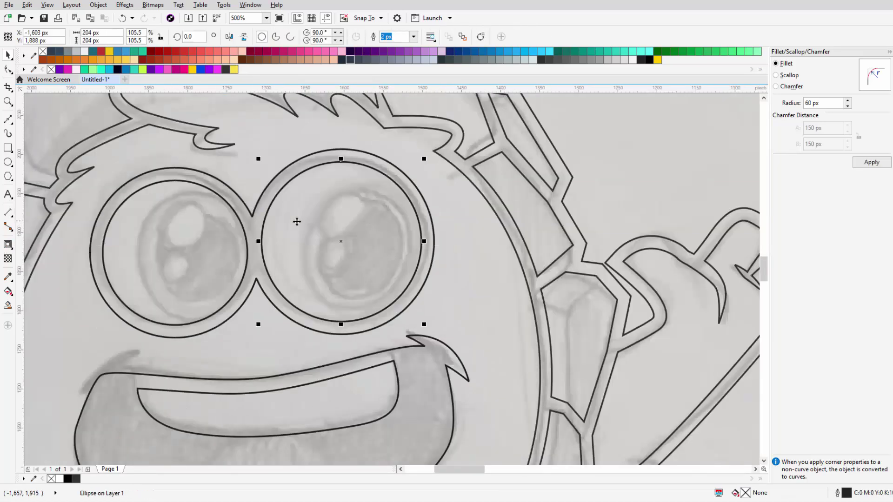
left_click_drag(268, 161, 330, 213)
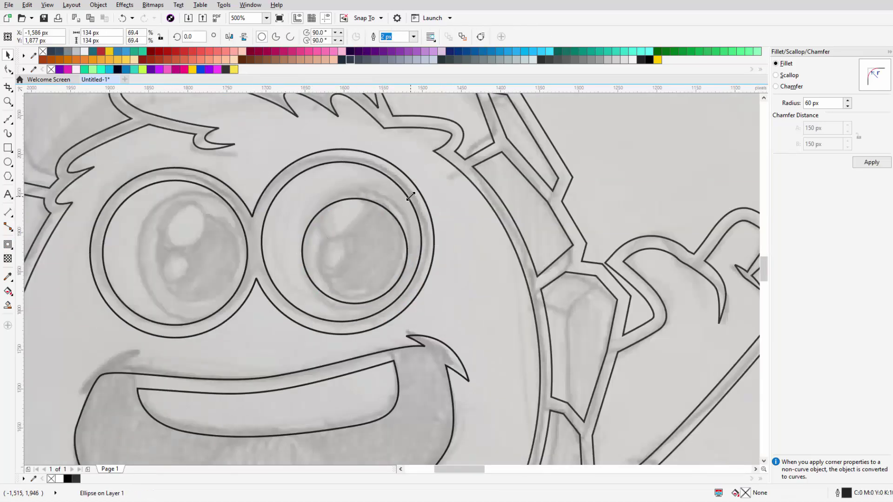
left_click_drag(404, 193, 401, 201)
left_click_drag(352, 230, 357, 232)
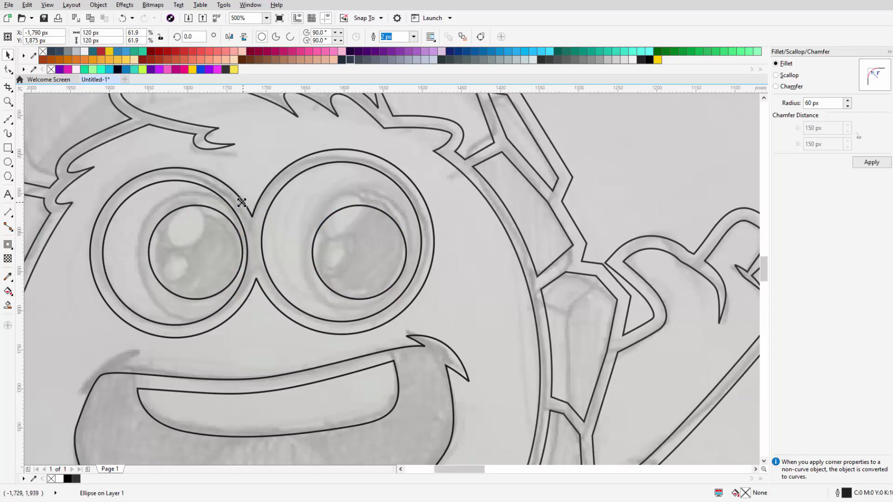
left_click_drag(241, 203, 232, 214)
left_click_drag(207, 241, 213, 239)
Step: Draw a small closed highlight loop inside the left pupil
left_click(8, 162)
scroll(161, 270, "up", 2)
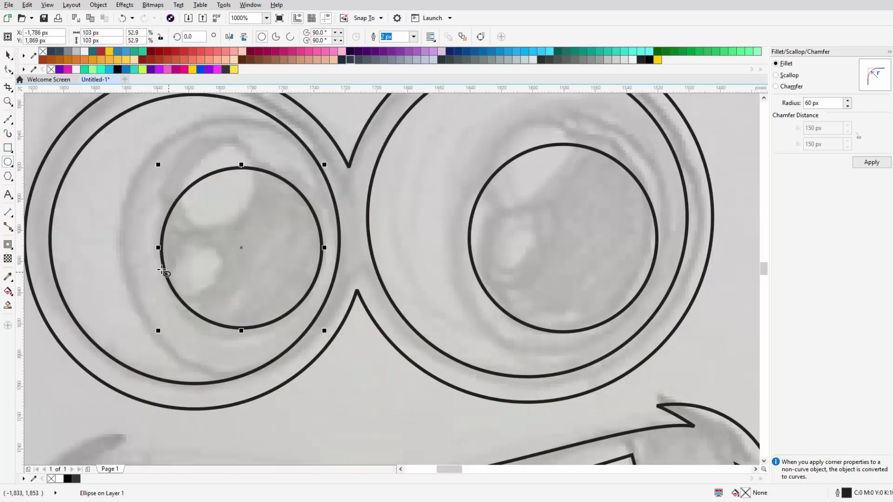
left_click(8, 120)
scroll(200, 245, "up", 2)
left_click(200, 245)
left_click_drag(146, 305, 249, 305)
left_click_drag(199, 239, 257, 227)
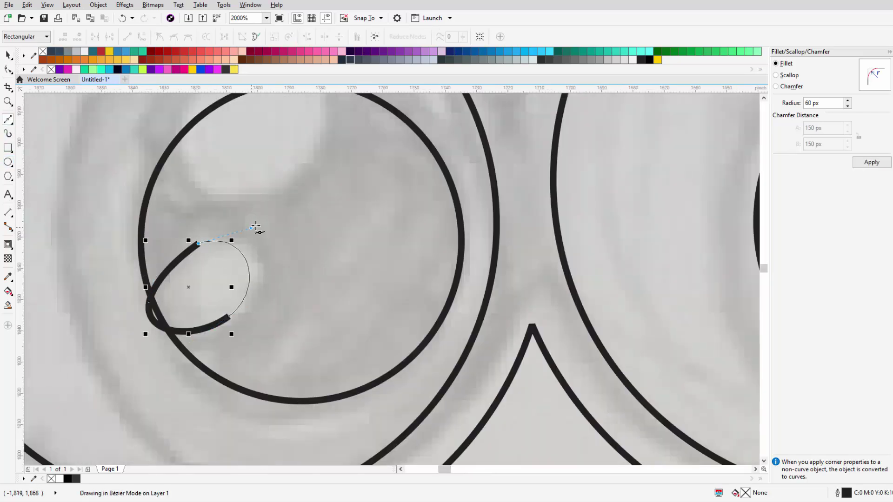
key("space")
Step: Copy the loop higher up as a larger highlight, then copy both loops into the right eye
left_click_drag(219, 331, 250, 161)
left_click_drag(310, 270, 311, 269)
scroll(310, 270, "down", 2)
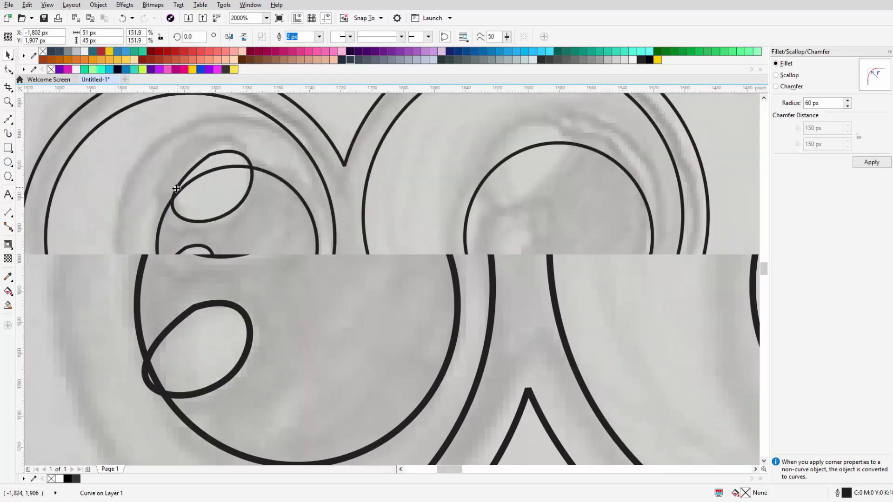
left_click(186, 224, "shift")
left_click_drag(506, 159, 506, 159)
scroll(505, 159, "down", 1)
scroll(427, 184, "up", 1)
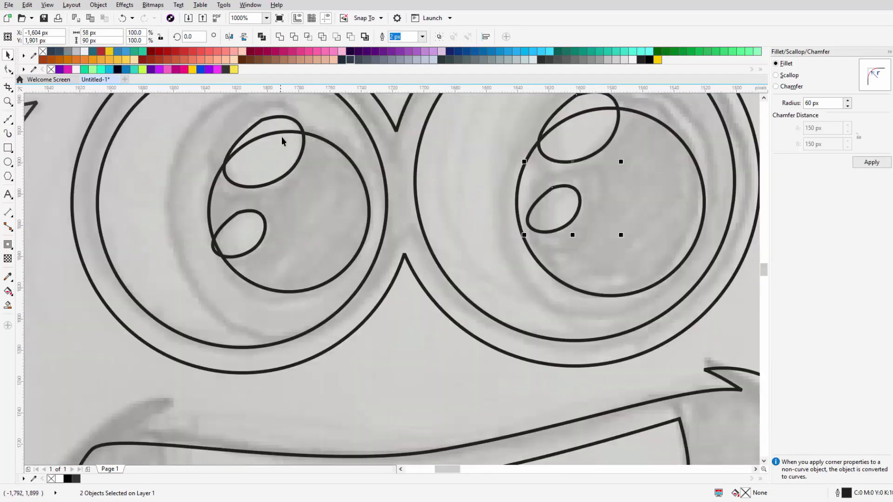
Step: Resize the highlight loops and trim them out of the right and left pupils
left_click(282, 129)
left_click_drag(216, 192, 216, 192)
left_click(264, 213)
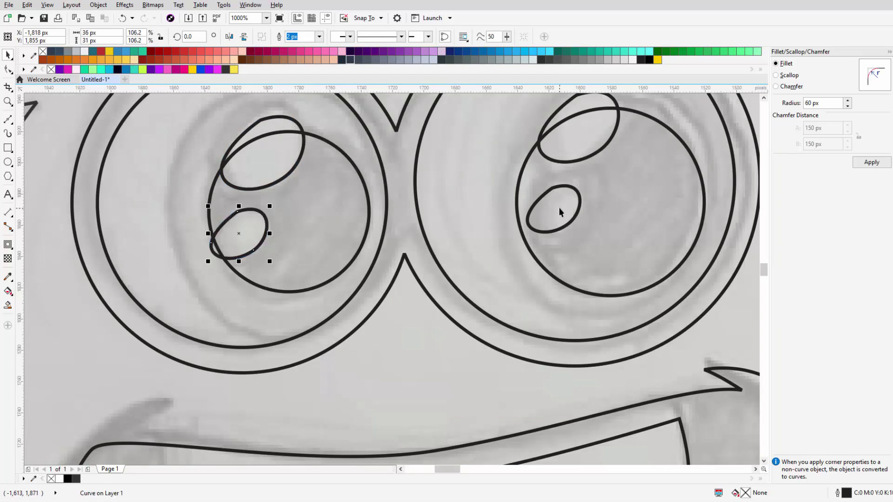
left_click_drag(584, 181, 584, 181)
left_click(529, 204, "shift")
left_click(350, 36)
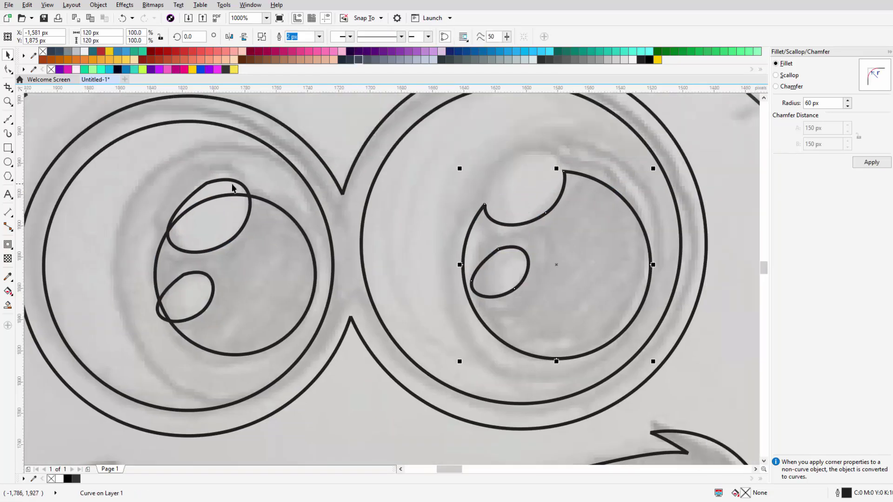
left_click(155, 260, "shift")
Step: Fill both eyeballs white and both pupils black
left_click(351, 36)
scroll(370, 191, "down", 2)
left_click(529, 228)
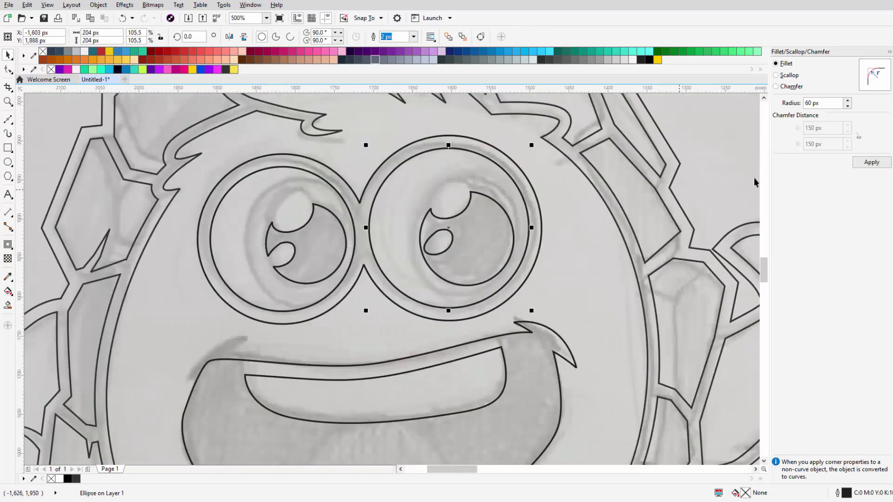
key("ctrl+r")
left_click(478, 243, "shift")
left_click(648, 59)
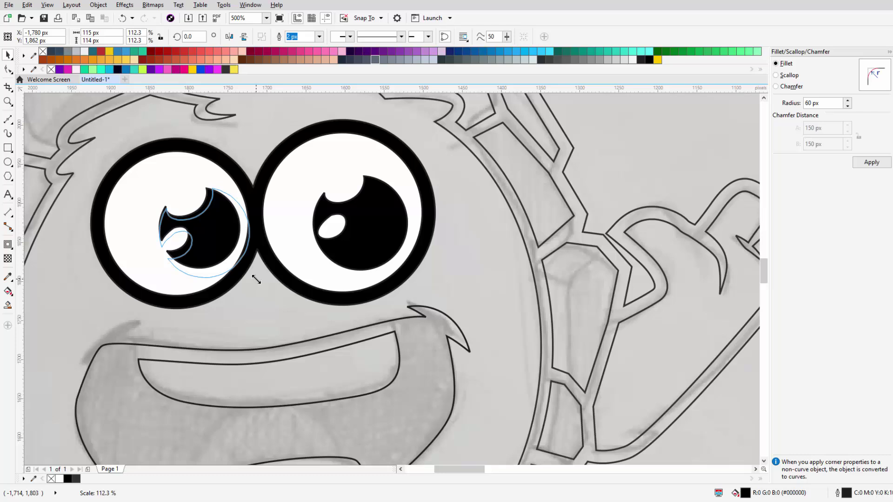
Step: Select every object in the drawing, undo, reselect, then clear the selection
left_click(360, 223)
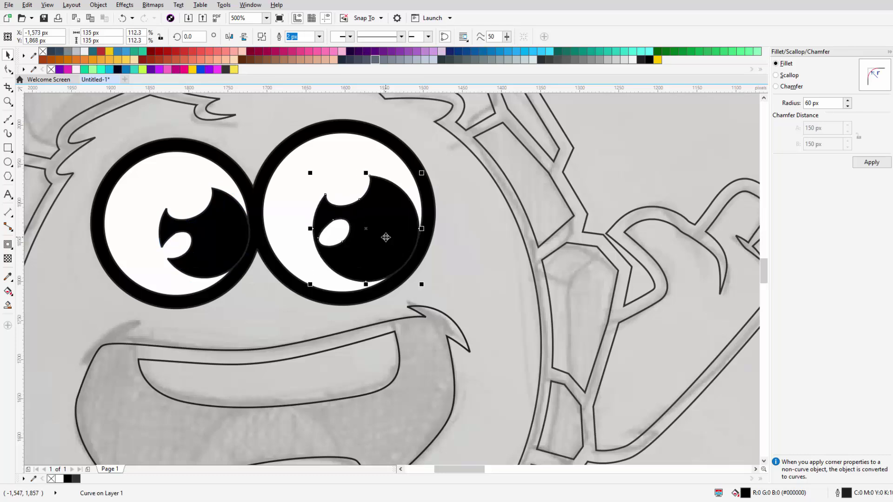
scroll(267, 183, "down", 7)
key("ctrl+a")
scroll(180, 210, "up", 8)
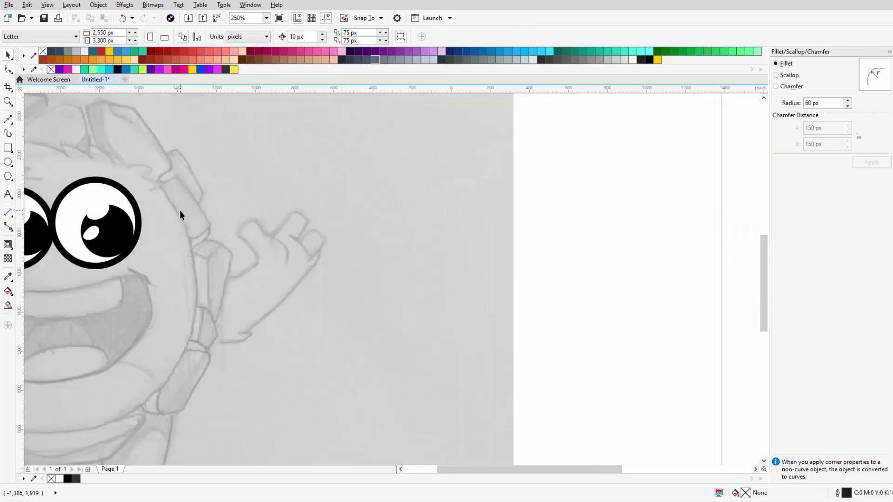
scroll(196, 205, "down", 3)
key("ctrl+z")
scroll(196, 205, "down", 2)
key("ctrl+a")
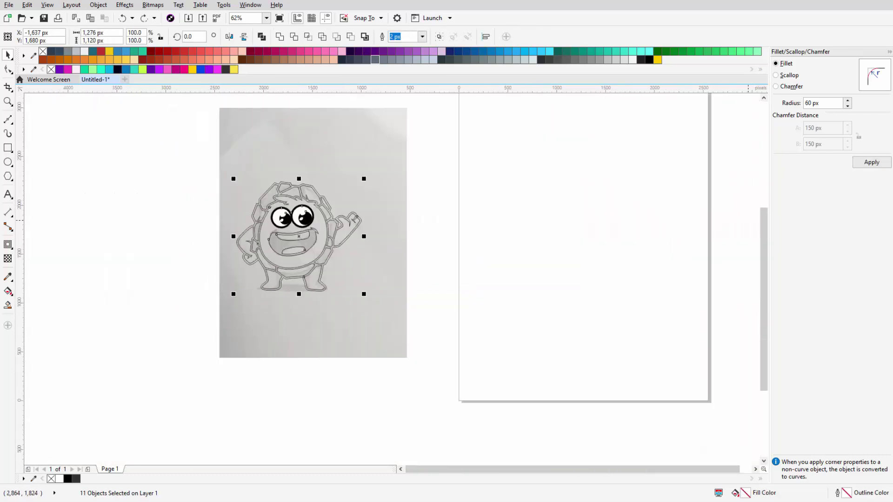
key("Escape")
scroll(352, 204, "up", 4)
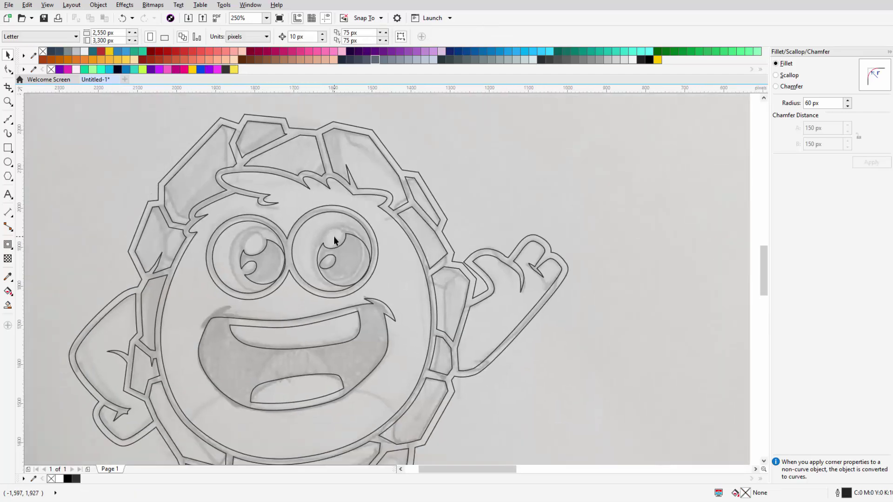
Step: Select the traced shell-and-limbs outline shape and fill it mid-grey
left_click(357, 169)
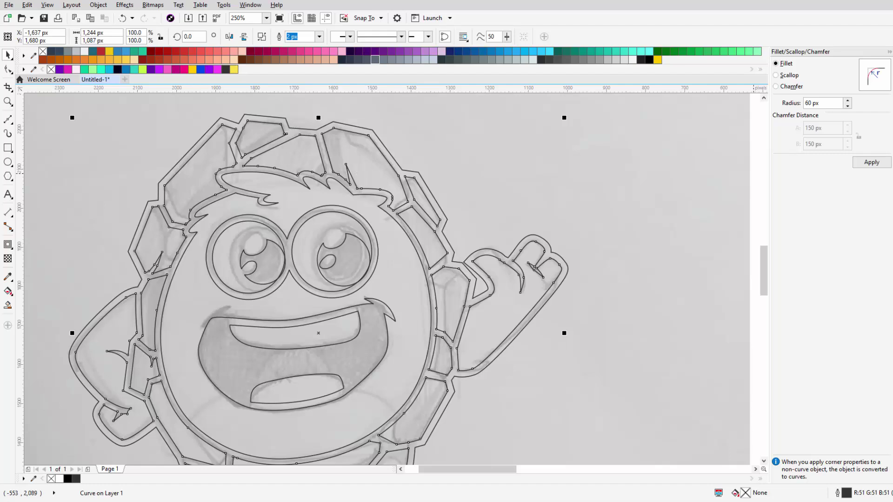
scroll(343, 243, "down", 4)
left_click_drag(596, 279, 394, 279)
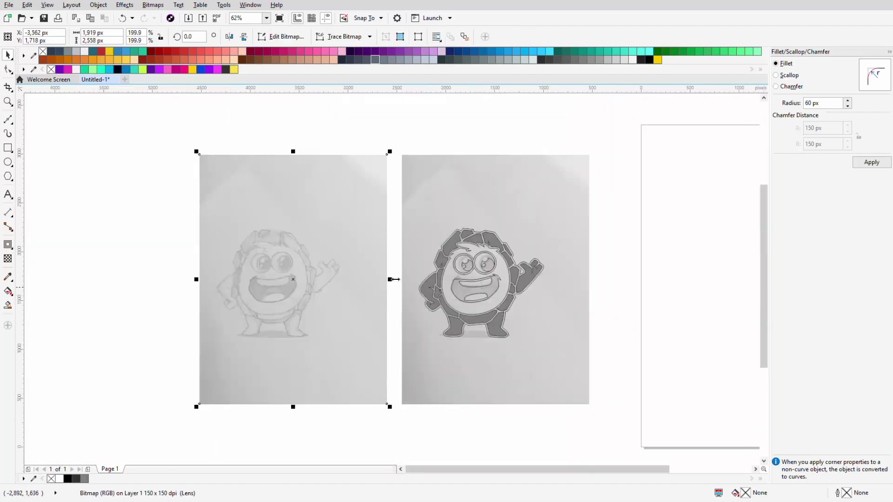
scroll(398, 191, "up", 4)
scroll(369, 243, "down", 2)
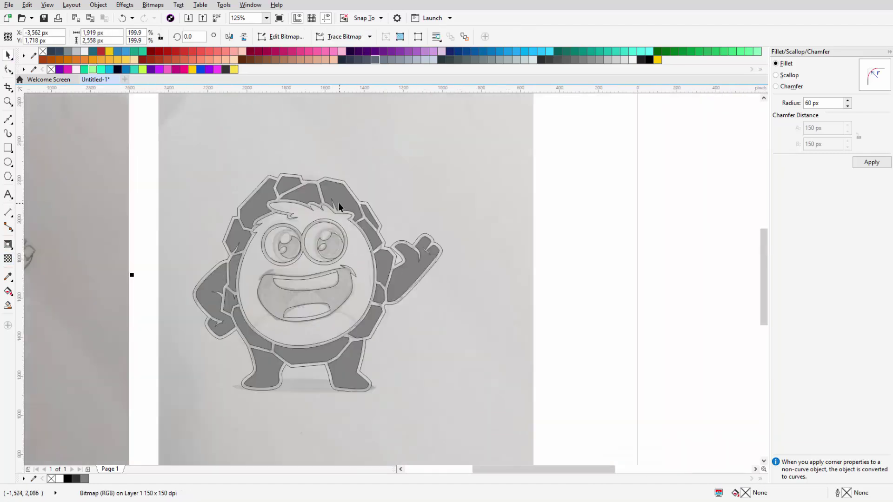
scroll(339, 203, "up", 1)
left_click(340, 193)
scroll(340, 194, "down", 3)
scroll(519, 188, "up", 2)
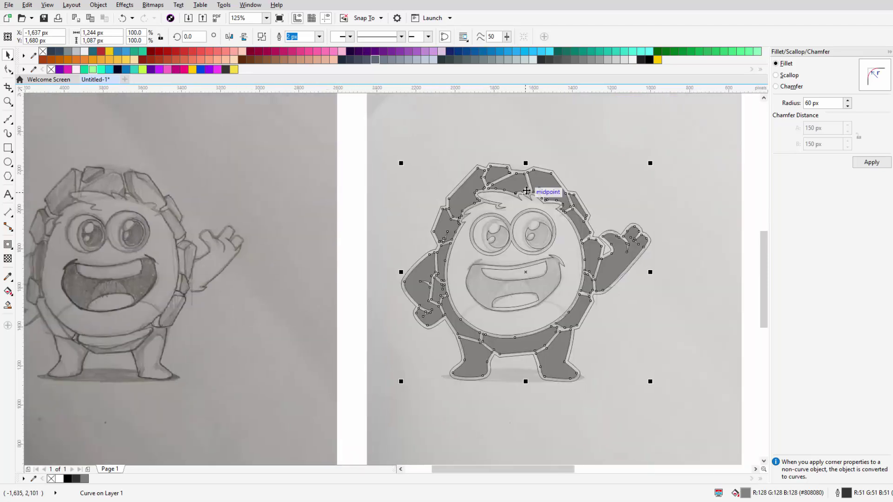
scroll(528, 181, "up", 2)
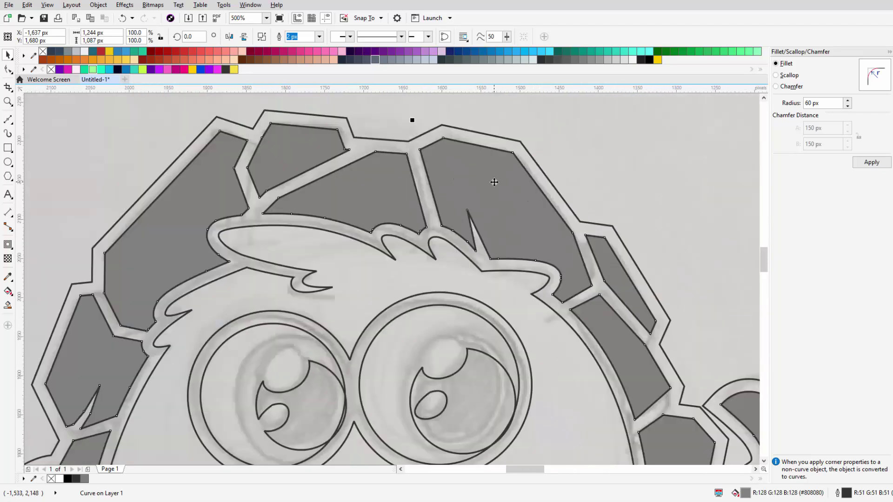
Step: Trace a closed Bezier highlight over the top shell piece, undoing one wrong segment
left_click(9, 121)
scroll(449, 152, "up", 1)
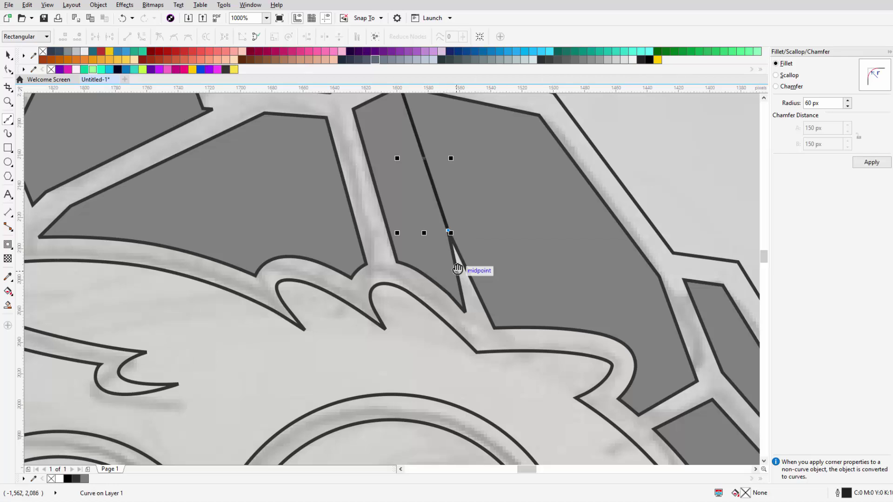
scroll(478, 270, "down", 2)
mouse_move(453, 261)
left_mouse_down()
mouse_move(453, 274)
mouse_move(451, 268)
left_mouse_up()
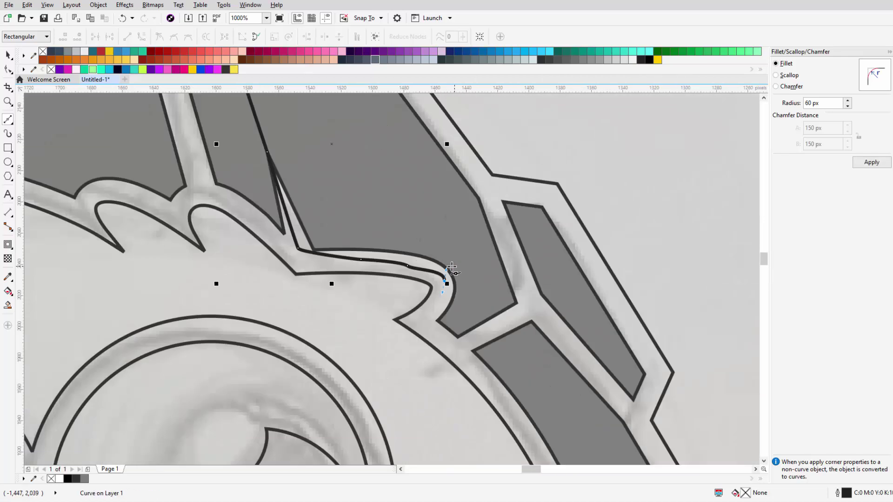
scroll(477, 199, "down", 2)
key("ctrl+z")
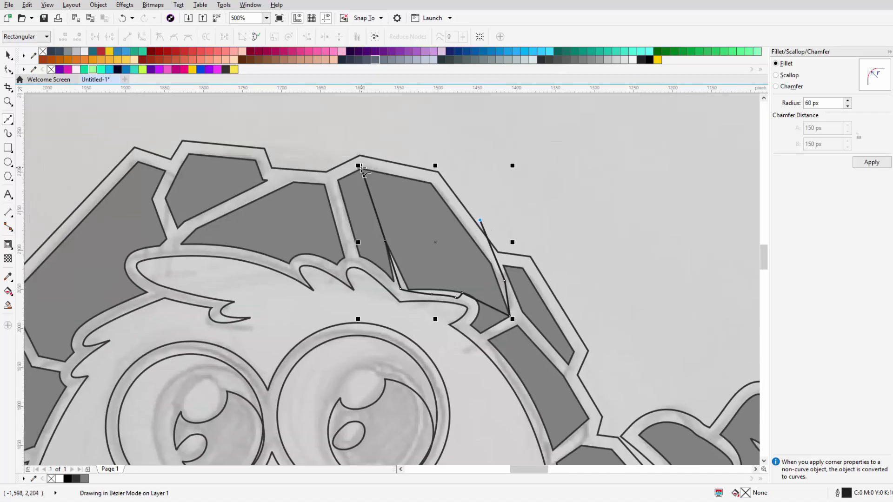
left_click(360, 168)
key("space")
left_click(310, 37)
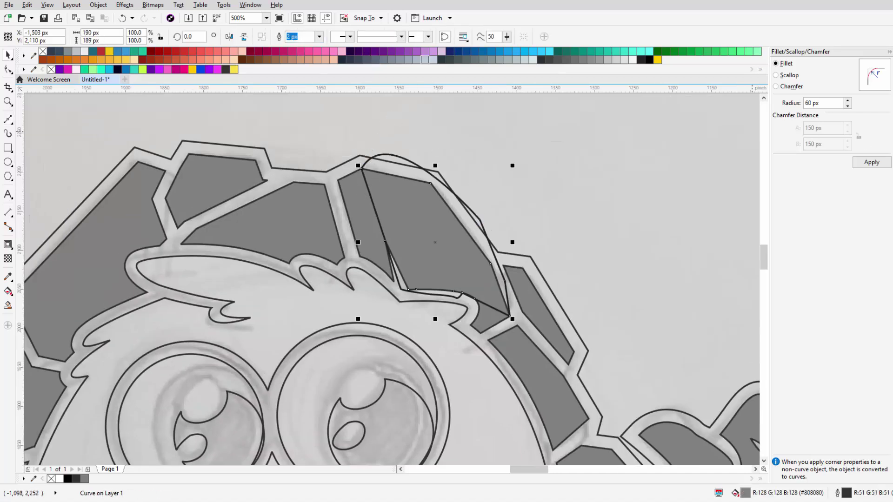
Step: Fill the top shell highlight light grey and the two pupils black
scroll(426, 178, "down", 2)
left_click(426, 178)
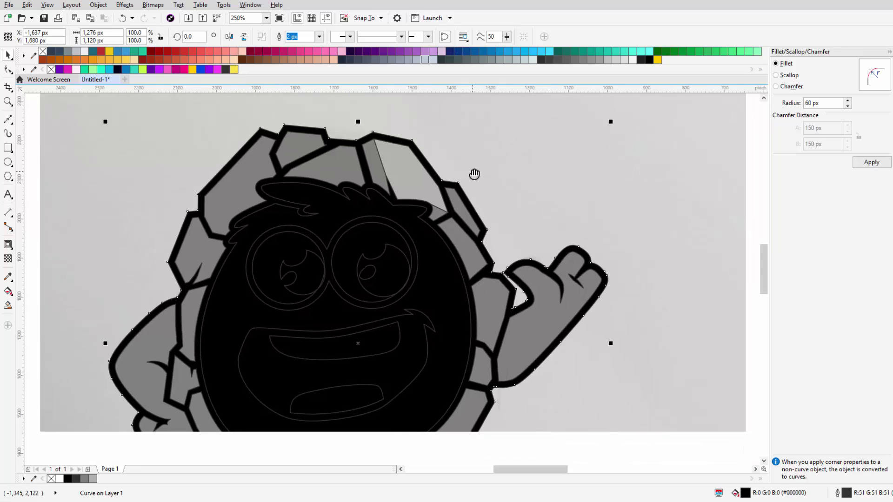
scroll(650, 215, "right", 2)
scroll(434, 199, "up", 2)
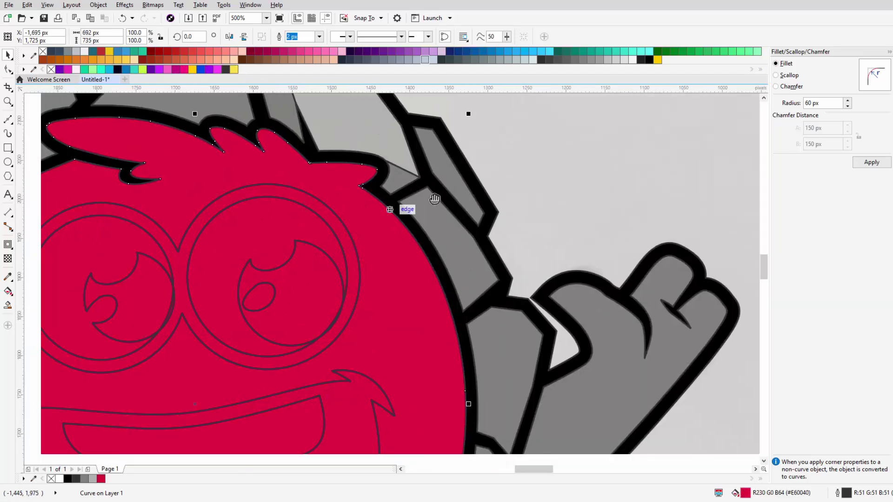
left_click(260, 221)
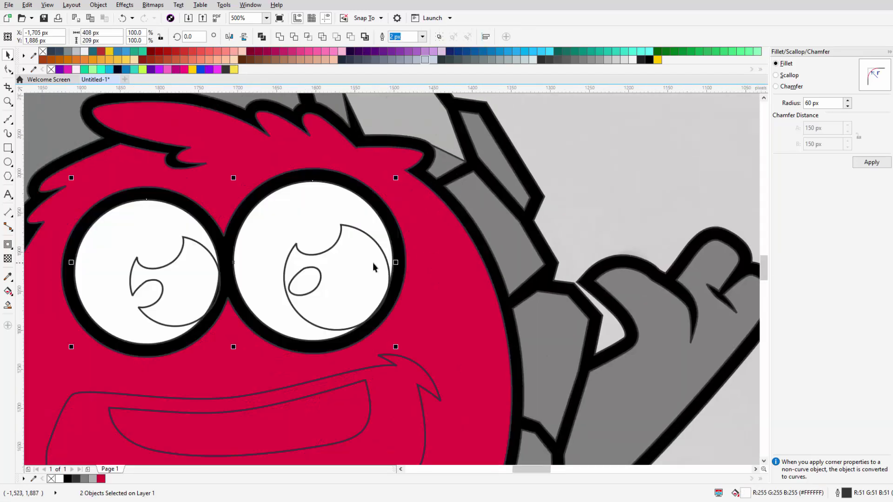
left_click(133, 267, "shift")
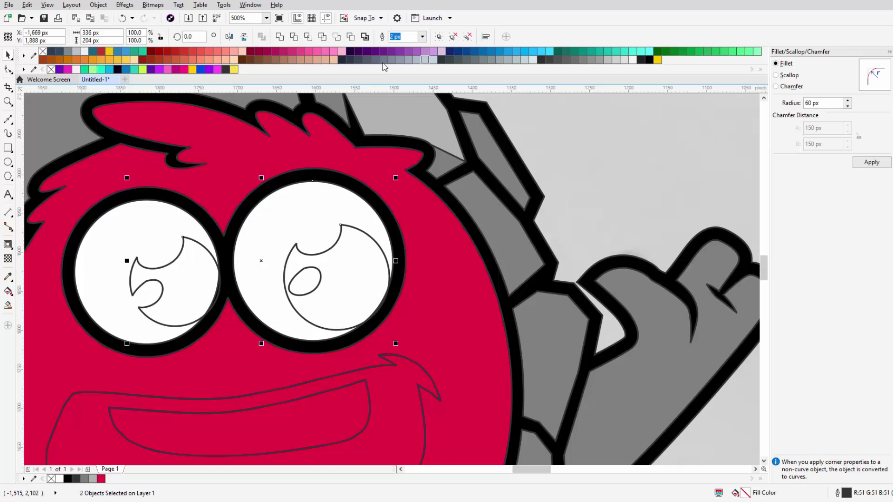
left_click(289, 52)
Step: Smart Fill both arms, both legs and the remaining limb area dark red
scroll(300, 215, "down", 2)
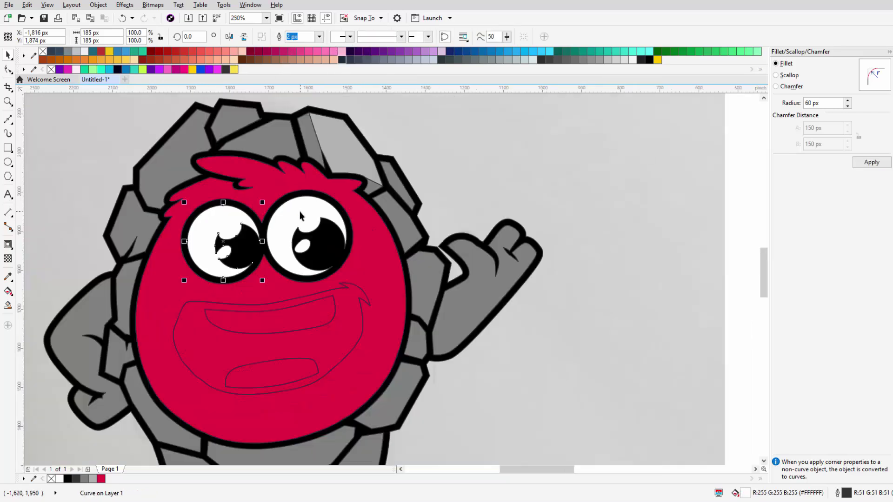
scroll(300, 215, "down", 2)
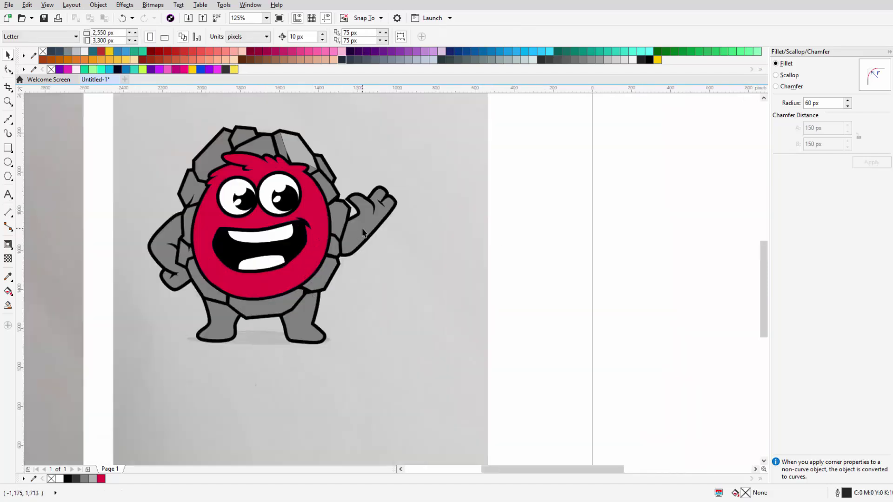
left_click(363, 231)
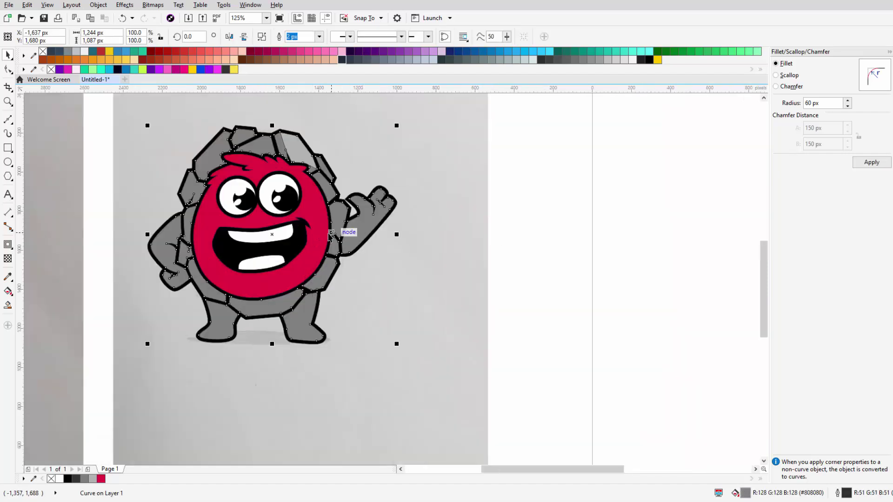
left_click(8, 291)
left_click(358, 232)
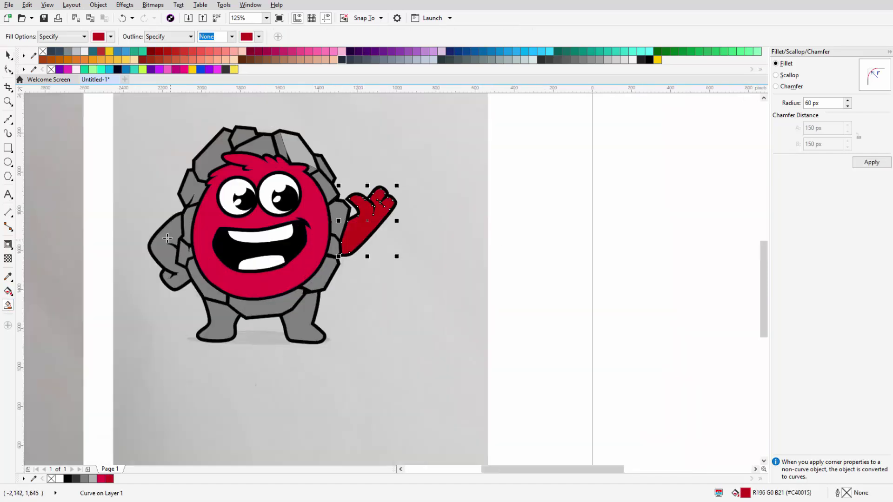
left_click(167, 245)
left_click(214, 321)
left_click(298, 321)
key("space")
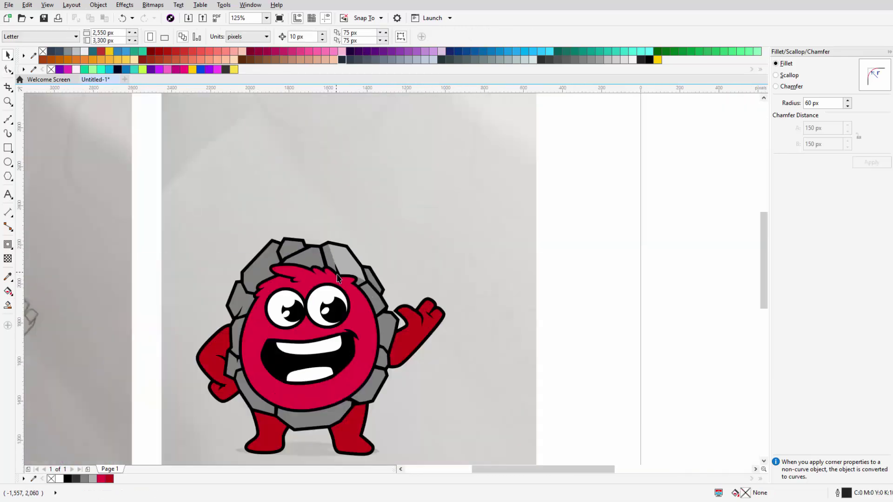
Step: Draw a closed highlight outline over a top rock
scroll(351, 265, "up", 10)
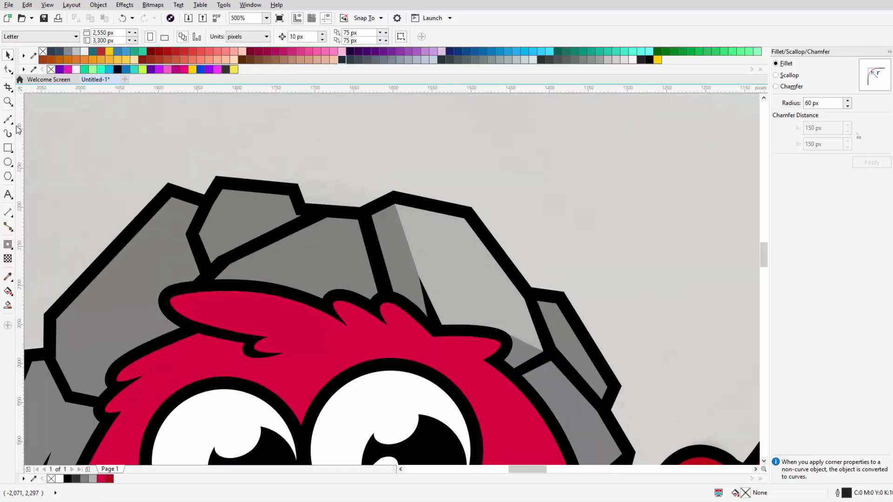
key("F5")
left_click(360, 216)
scroll(362, 303, "up", 5)
left_click(361, 303)
scroll(354, 279, "down", 2)
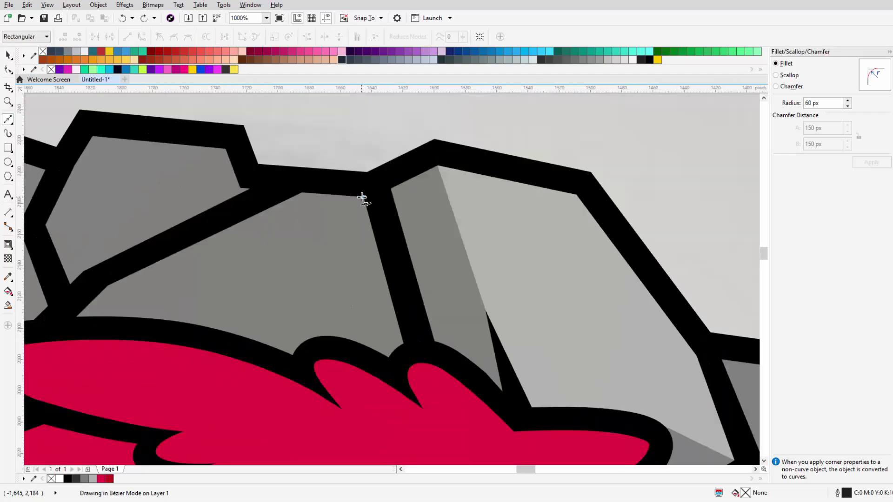
left_click(277, 349)
scroll(319, 314, "down", 2)
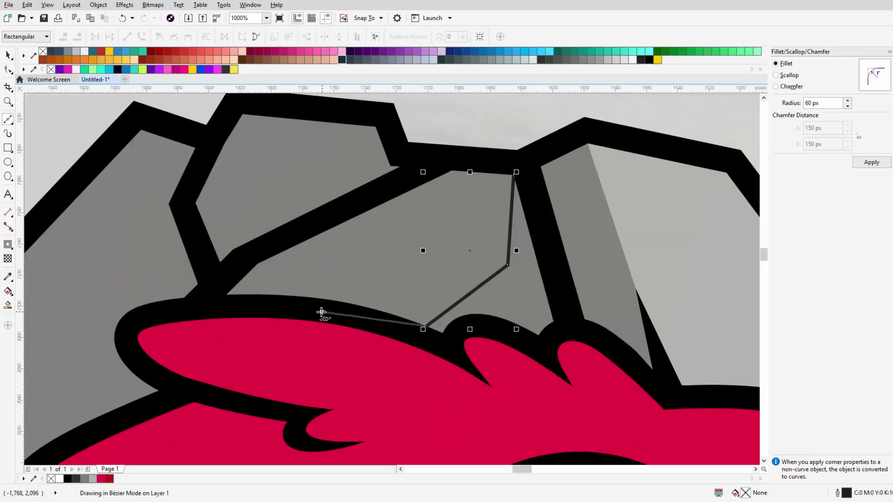
scroll(319, 315, "down", 3)
scroll(568, 240, "up", 3)
scroll(568, 240, "up", 2)
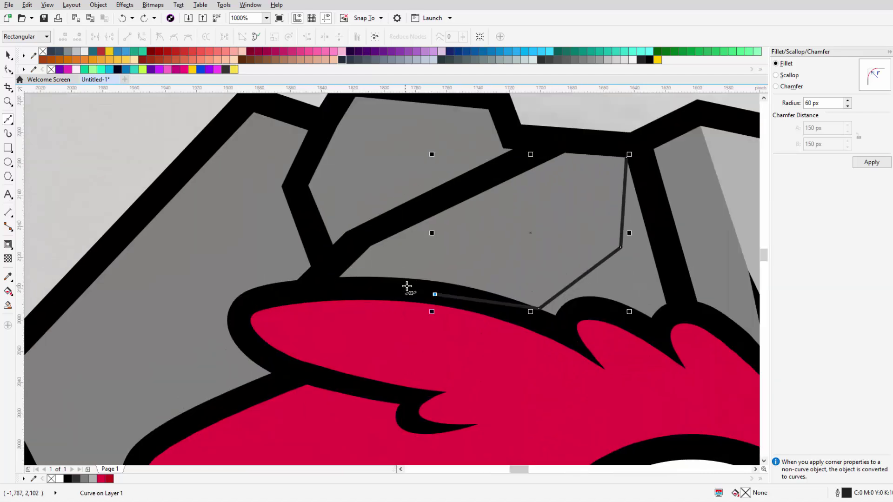
left_click(551, 140)
Step: Fill the top-rock highlight light grey and remove its outline
left_click(626, 156)
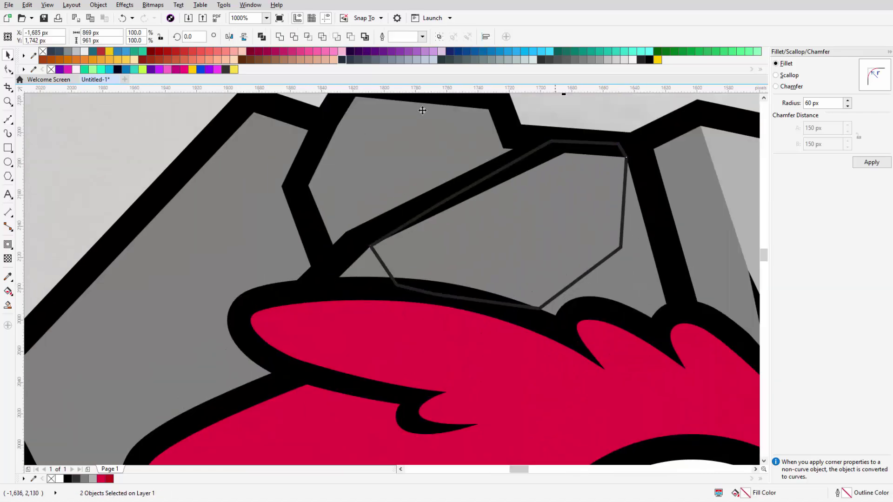
key("space")
left_click(358, 60)
key("Escape")
scroll(674, 185, "down", 3)
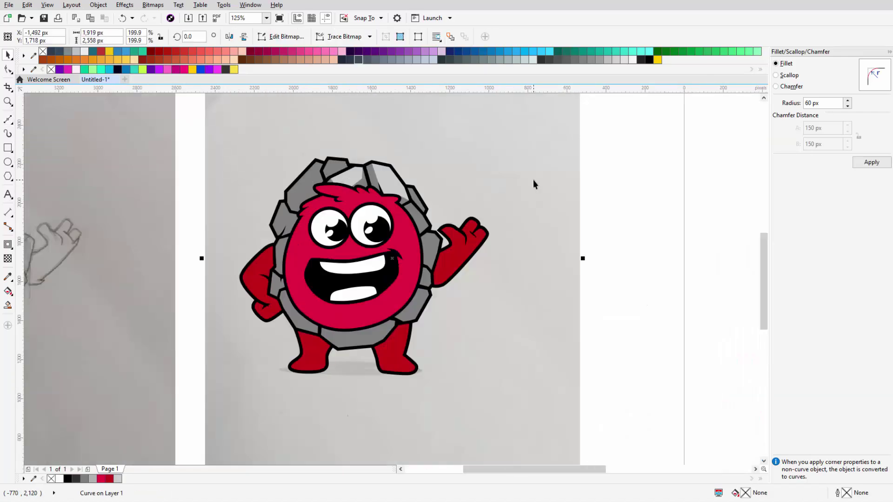
scroll(533, 179, "down", 1)
scroll(441, 182, "up", 3)
scroll(440, 182, "down", 2)
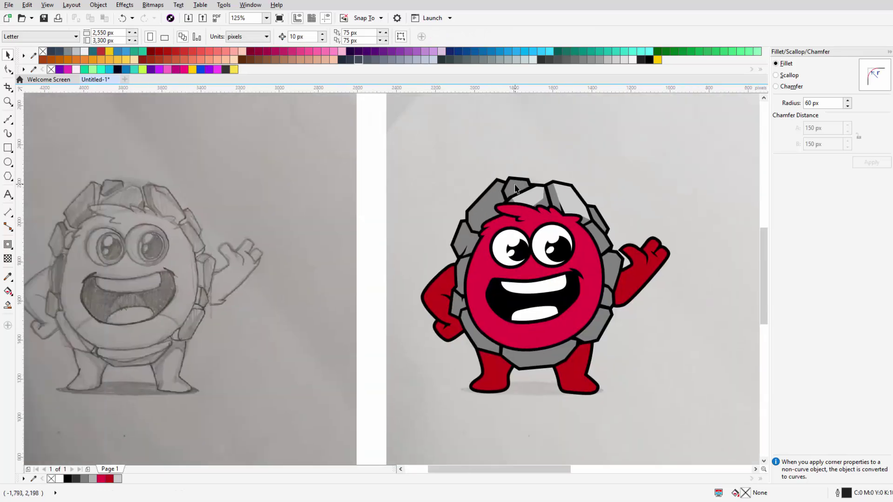
scroll(519, 200, "up", 3)
Step: Draw a second closed three-corner highlight shape on the shell
left_click(7, 120)
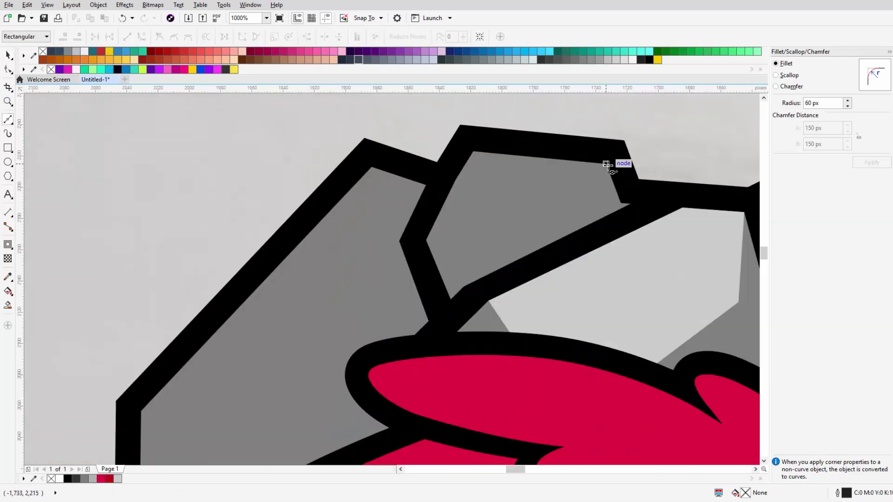
left_click(470, 255)
left_click(425, 240)
left_click(605, 164)
key("space")
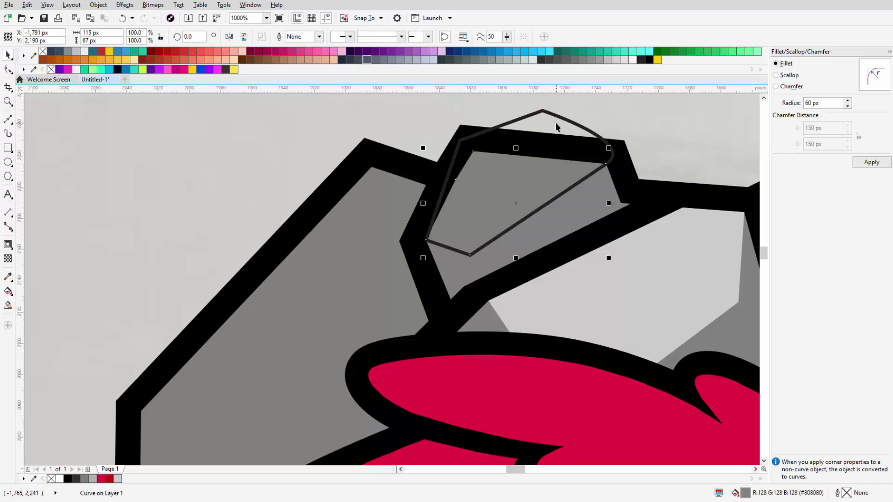
scroll(537, 182, "down", 5)
scroll(390, 149, "down", 2)
scroll(390, 148, "up", 4)
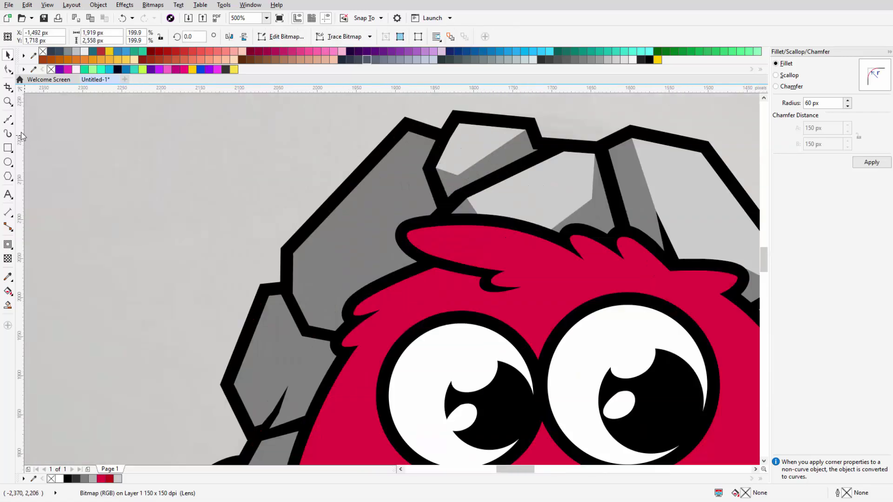
Step: Draw a third highlight curve, then select and delete it
key("F10")
left_click(409, 132)
scroll(402, 202, "down", 3)
scroll(486, 249, "up", 4)
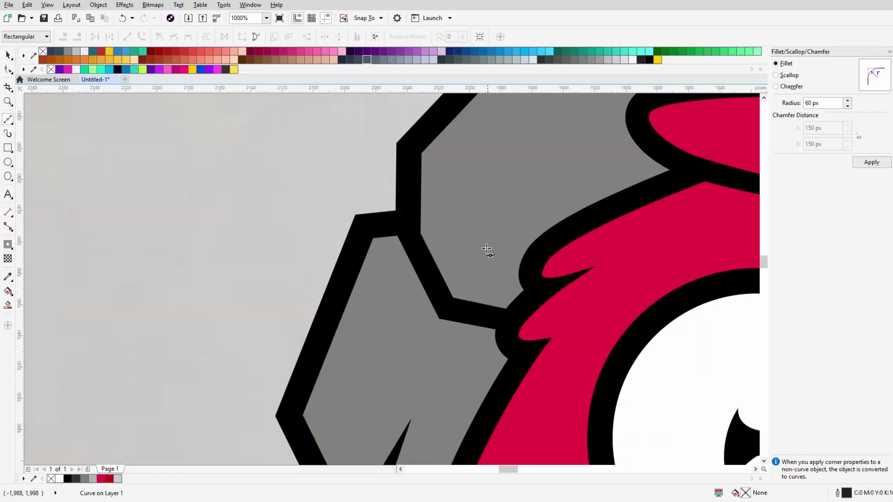
left_click(484, 249)
scroll(419, 231, "down", 3)
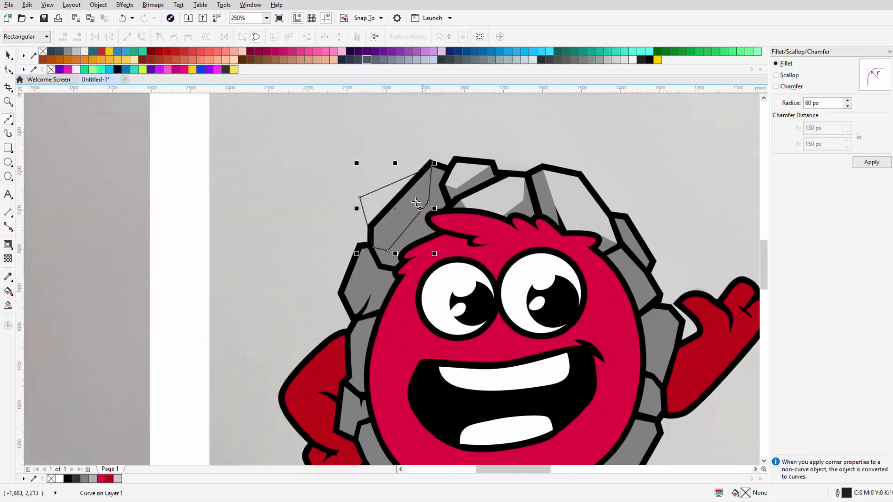
scroll(417, 201, "up", 2)
key("space")
left_click(335, 178)
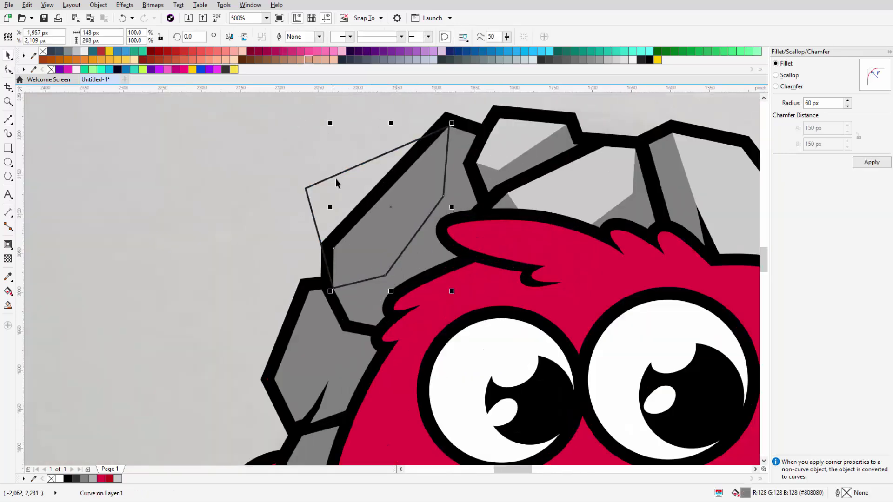
key("Delete")
scroll(271, 186, "down", 2)
scroll(272, 186, "down", 3)
scroll(314, 206, "up", 3)
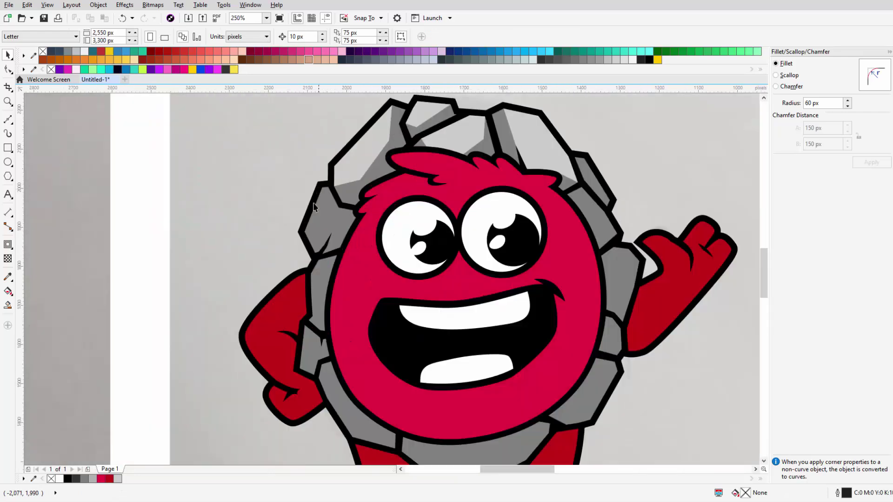
Step: Draw a highlight curving around the left rock's side, undoing one misplaced segment
key("F5")
scroll(364, 191, "up", 2)
left_click(381, 250)
scroll(381, 249, "up", 2)
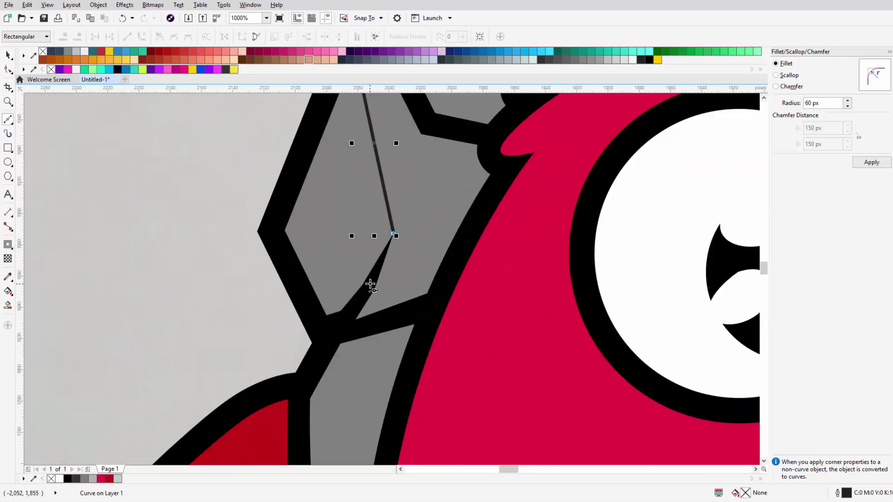
key("ctrl+z")
left_click(385, 302)
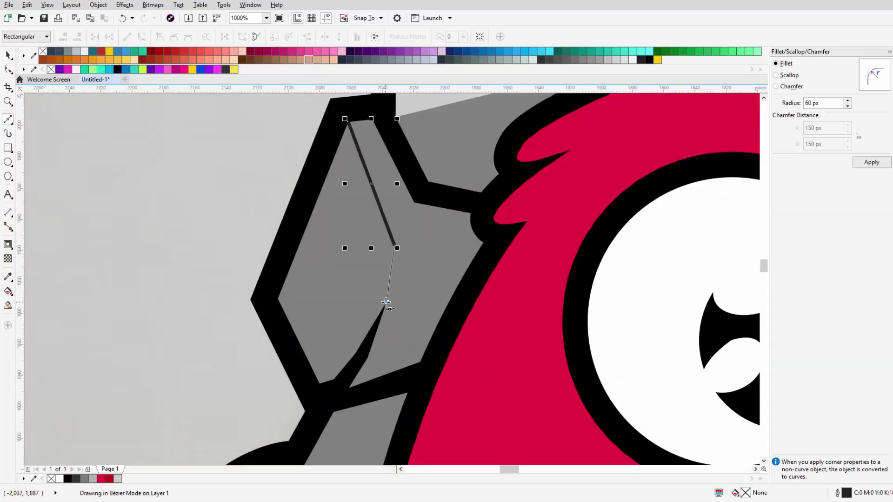
scroll(393, 268, "down", 2)
scroll(366, 329, "up", 2)
left_click_drag(309, 154, 375, 378)
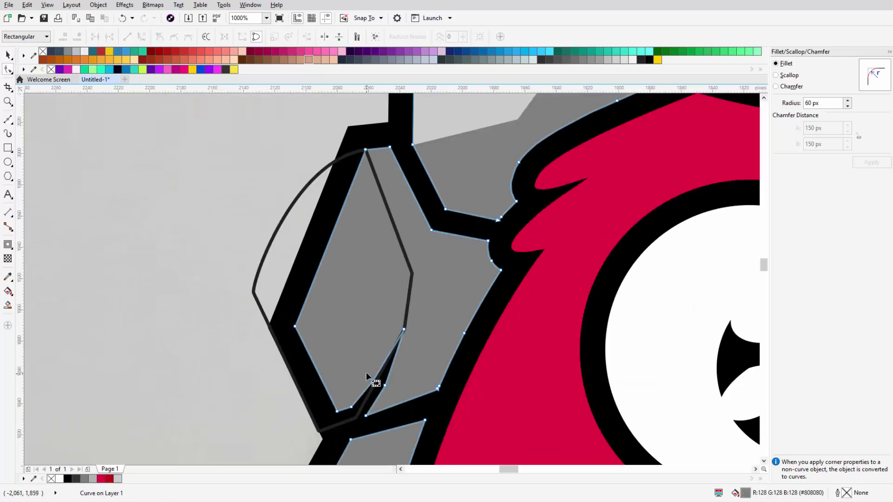
key("space")
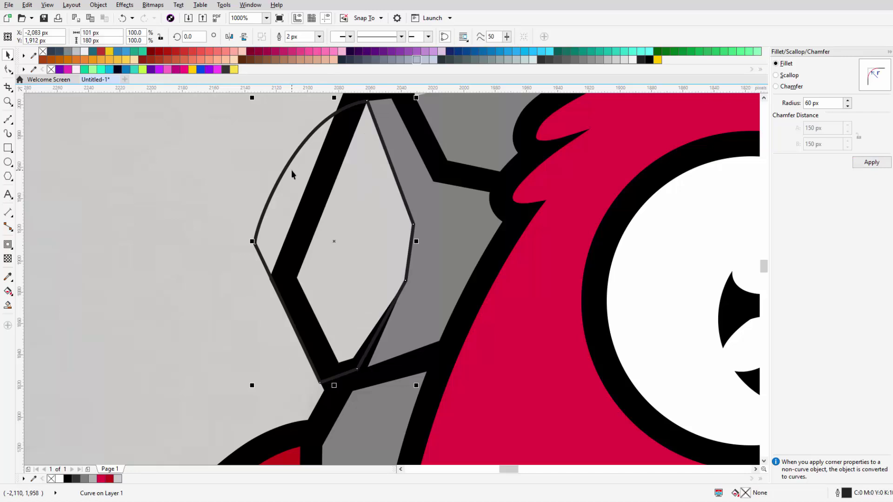
scroll(291, 169, "down", 5)
scroll(371, 232, "left", 3)
Step: Trace a closed Bézier highlight shape on the side rock shell piece
scroll(465, 219, "left", 3)
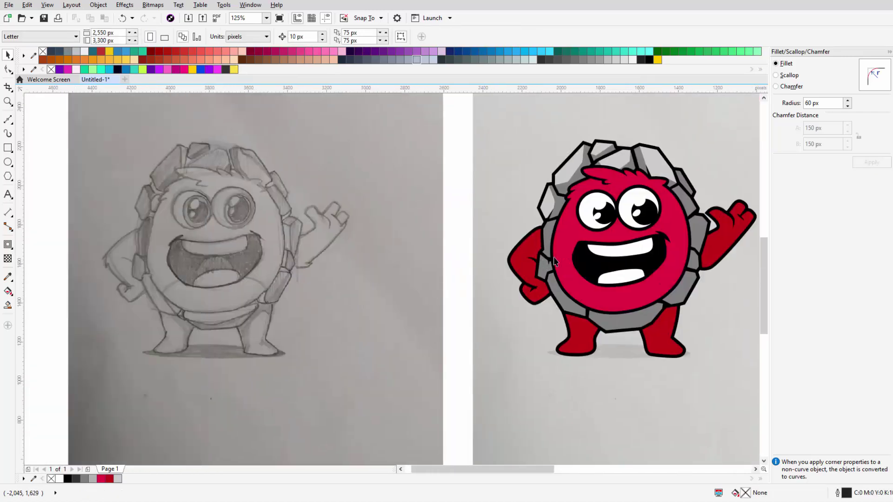
scroll(485, 211, "up", 2)
scroll(485, 210, "up", 2)
left_click(8, 119)
scroll(465, 156, "up", 2)
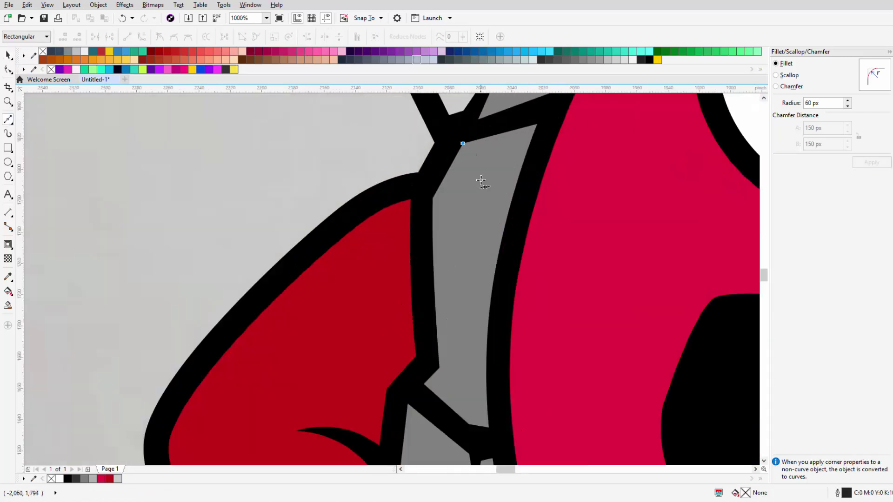
left_click(478, 135)
left_click(455, 252)
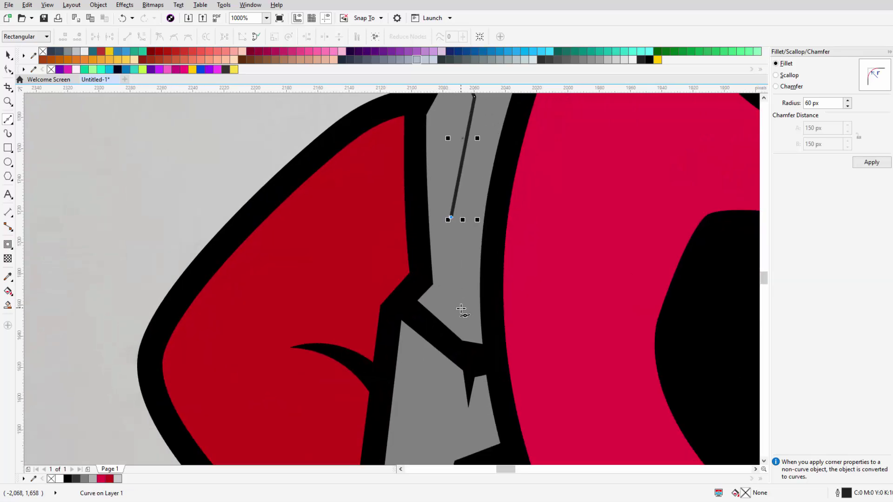
left_click(430, 280)
scroll(431, 281, "down", 2)
left_click(430, 199)
key("space")
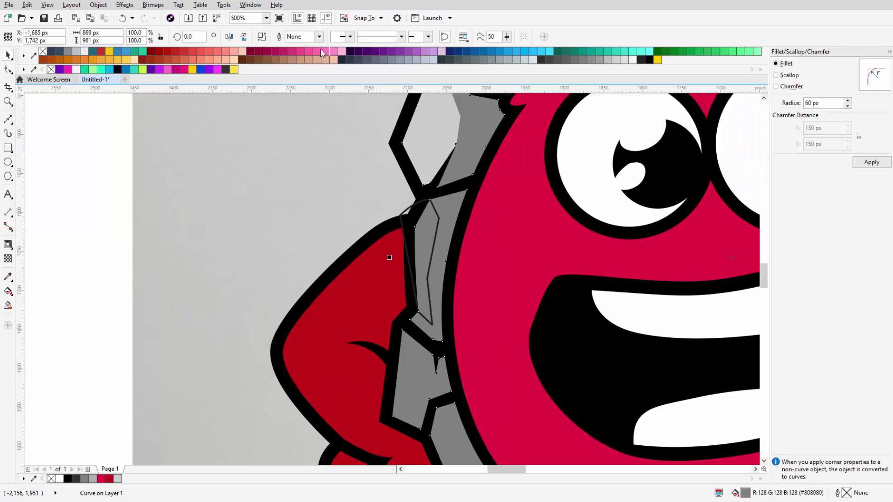
Step: Nudge a highlight node to fit the edge and move the highlight over its shell piece
left_click(400, 199)
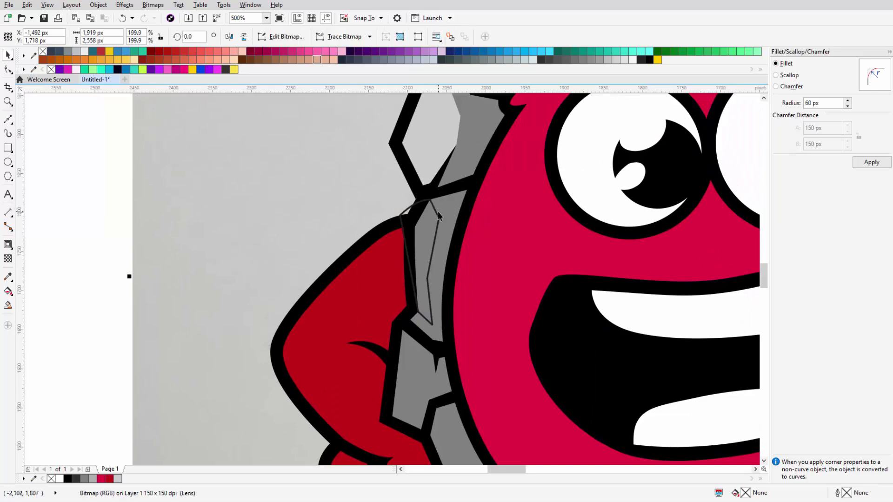
scroll(419, 218, "up", 2)
left_click(454, 226)
key("F10")
left_click_drag(456, 239, 449, 241)
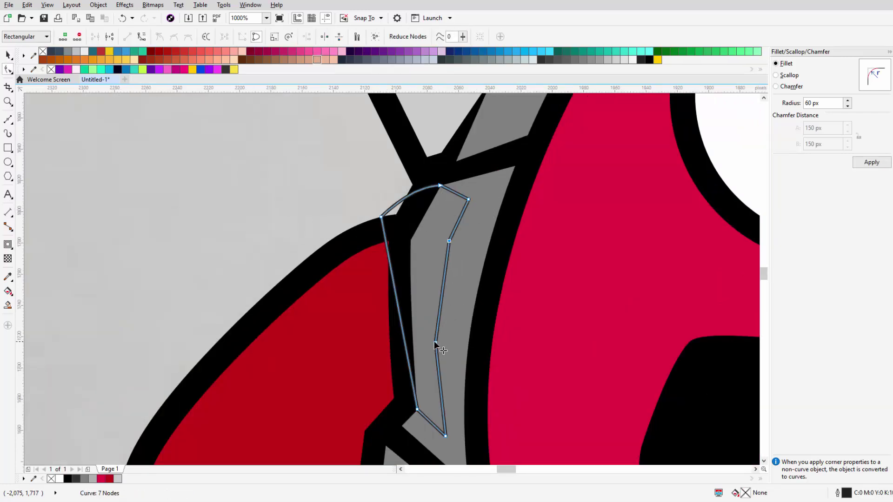
key("space")
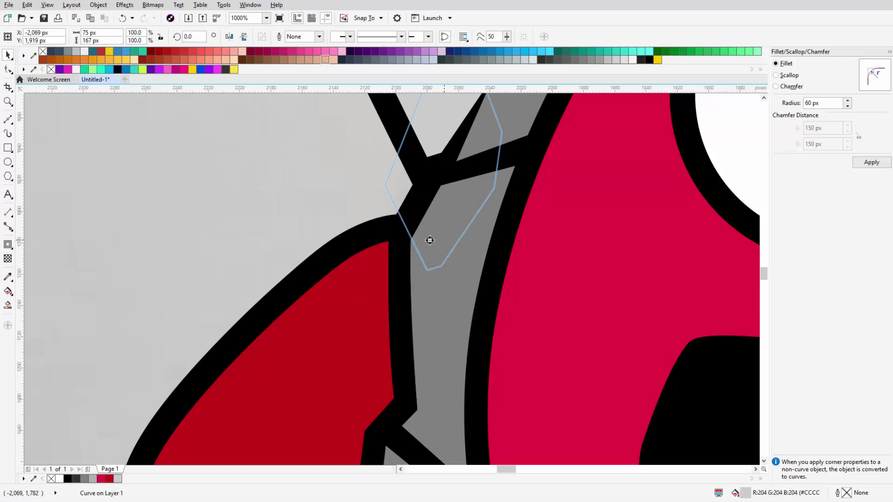
left_click_drag(444, 409, 456, 269)
left_click(456, 266)
Step: Draw another closed highlight path on the left-side shell pieces
scroll(604, 288, "down", 5)
scroll(604, 289, "down", 2)
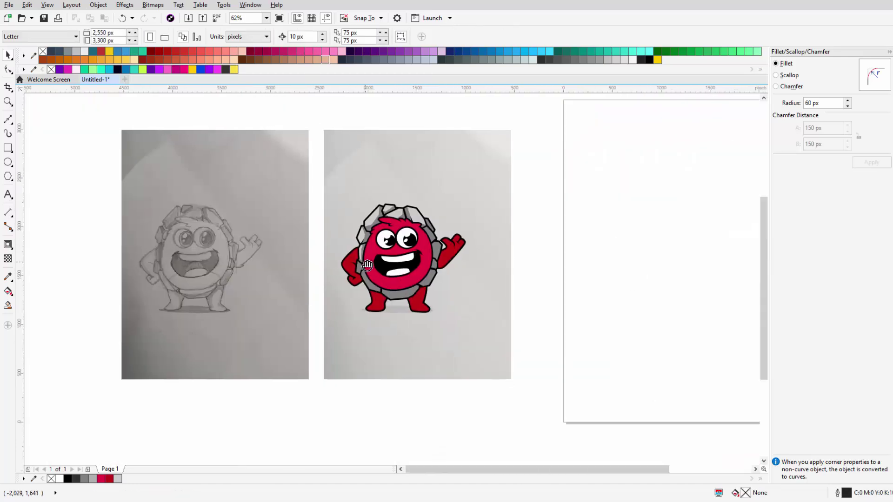
scroll(362, 270, "up", 6)
key("F10")
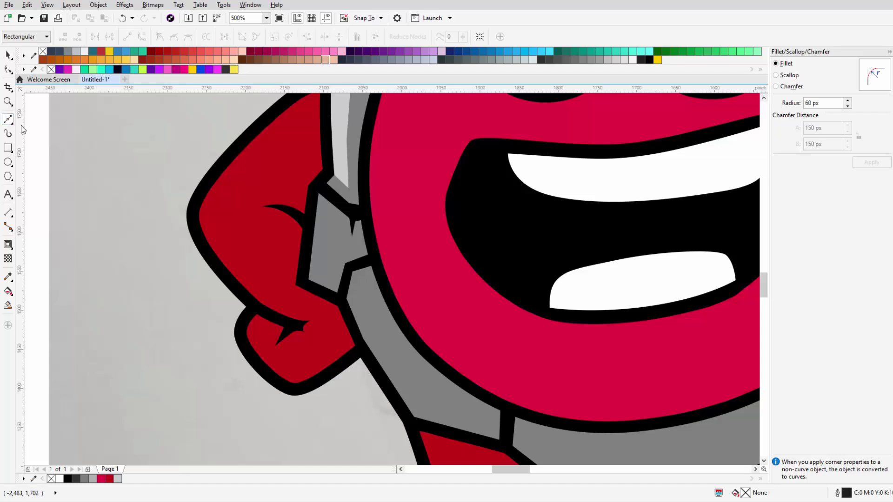
scroll(352, 236, "up", 2)
left_click(337, 290)
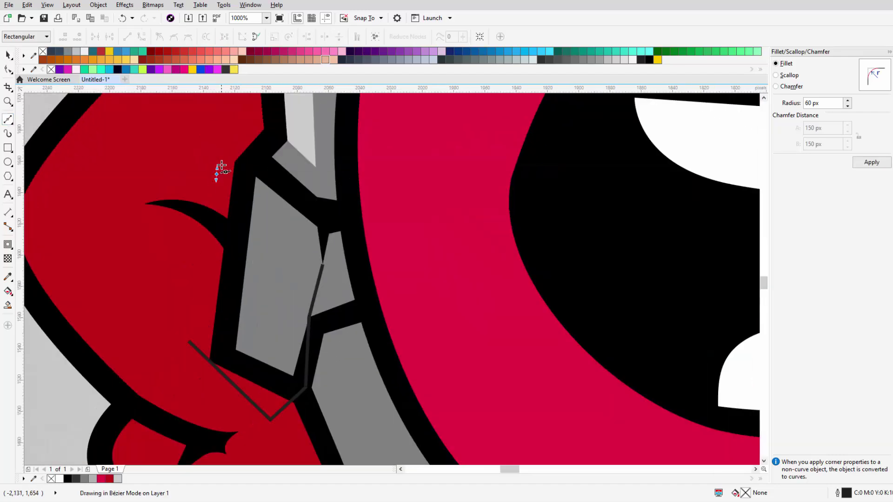
key("space")
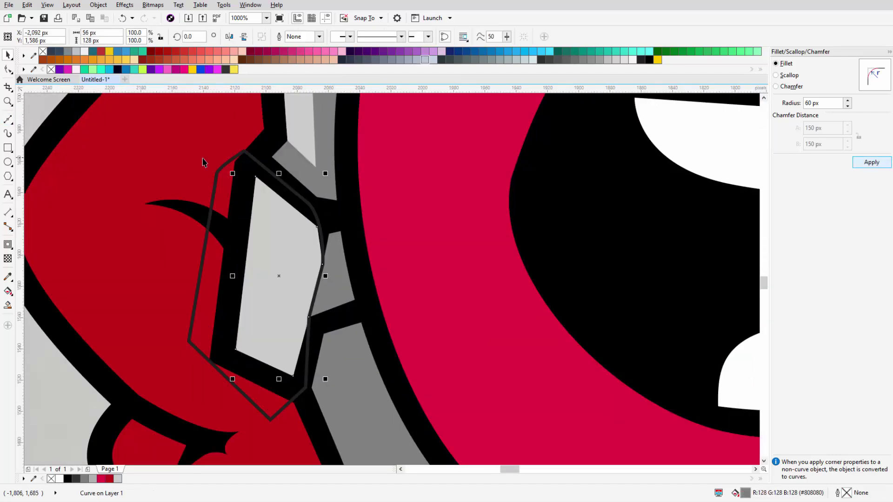
scroll(249, 241, "down", 4)
scroll(249, 241, "down", 2)
scroll(248, 241, "up", 4)
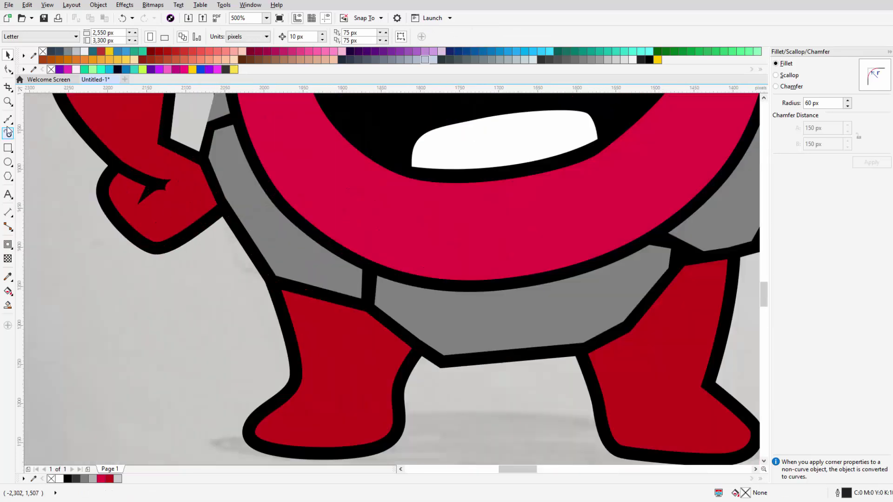
Step: Trace a highlight curve along the hip shell piece's edge
left_click(8, 119)
left_click(237, 192)
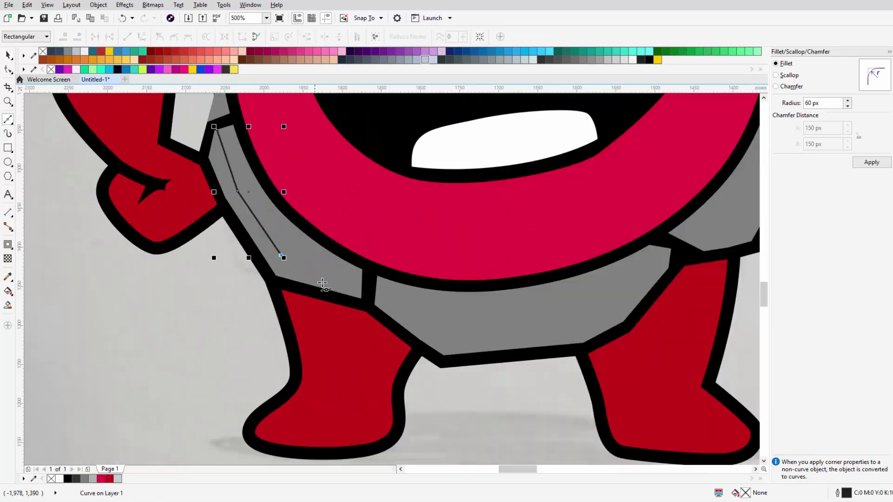
scroll(215, 130, "up", 3)
left_click(232, 127)
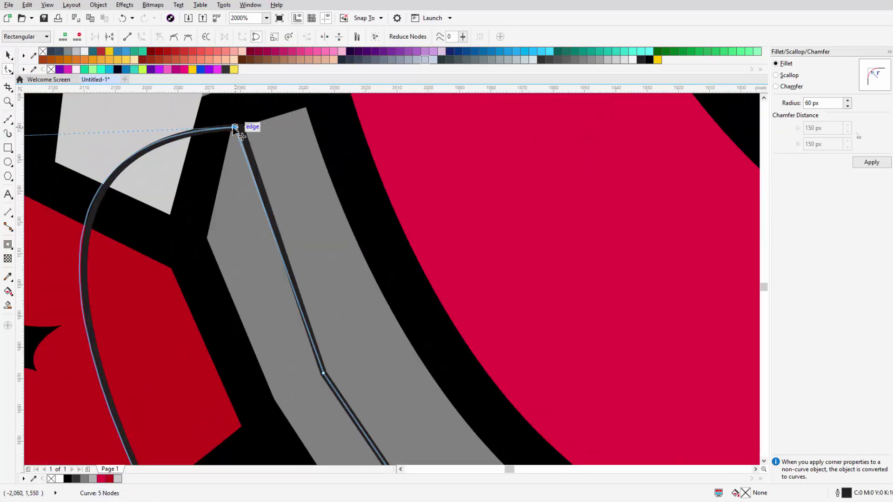
key("space")
key("Escape")
scroll(311, 258, "down", 3)
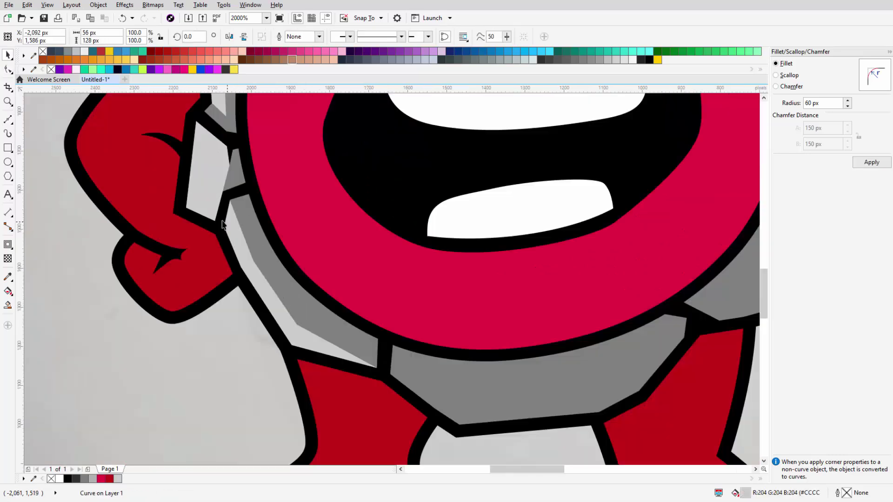
scroll(312, 258, "down", 5)
scroll(313, 259, "up", 5)
scroll(311, 259, "down", 5)
scroll(311, 259, "up", 5)
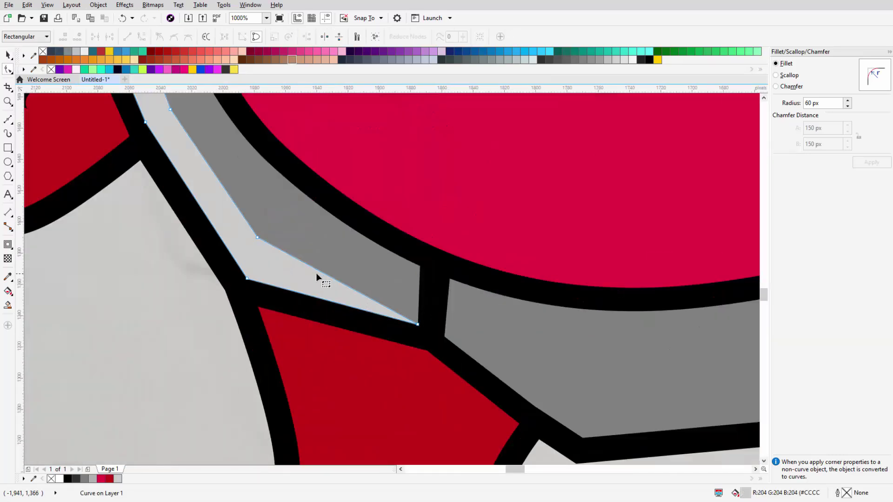
Step: Inspect and adjust the nodes of the new light-grey hip highlight
left_click(318, 274)
scroll(215, 325, "down", 8)
key("F10")
scroll(215, 325, "up", 2)
scroll(211, 279, "up", 4)
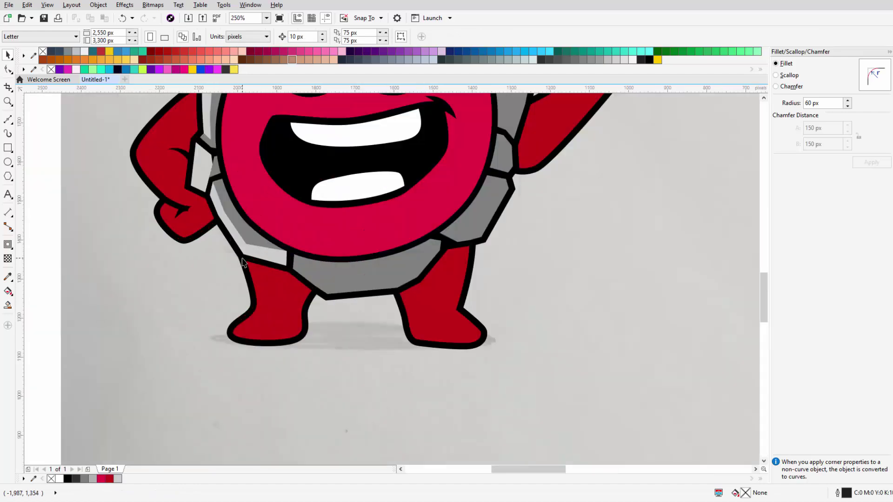
scroll(207, 166, "up", 2)
scroll(171, 200, "up", 2)
key("space")
scroll(206, 197, "down", 10)
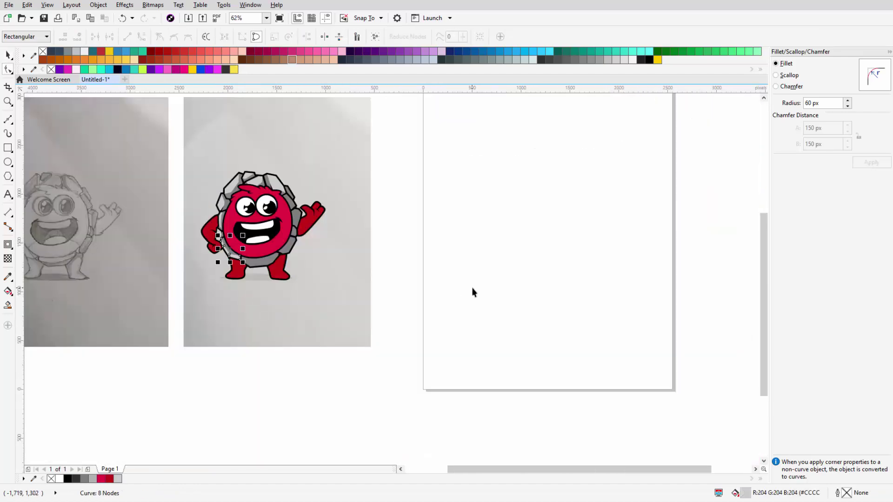
scroll(382, 270, "left", 3)
scroll(356, 256, "up", 2)
scroll(356, 255, "down", 2)
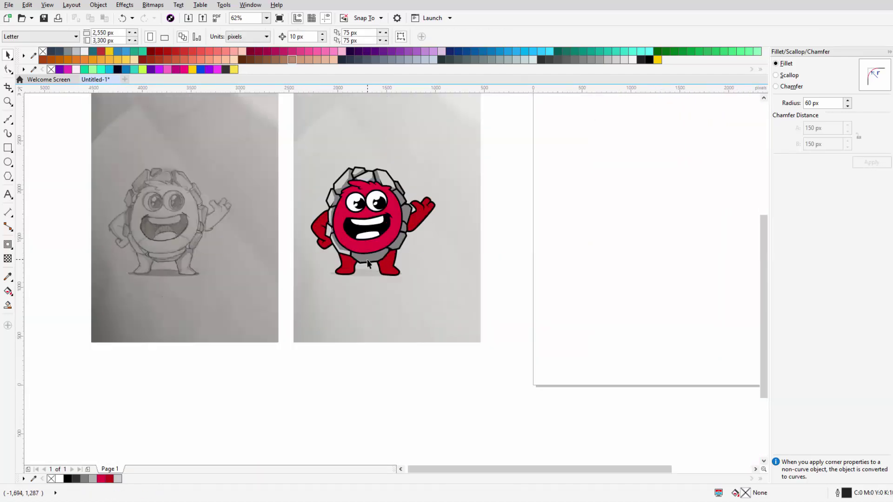
scroll(365, 264, "up", 2)
scroll(365, 263, "up", 2)
Step: Start a highlight path on the bottom shell plate, then deselect
key("F10")
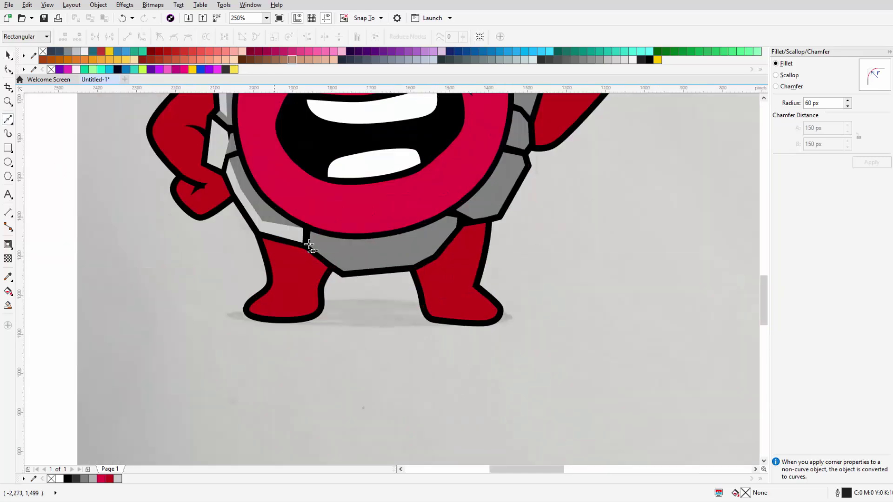
scroll(349, 254, "up", 2)
left_click(350, 258)
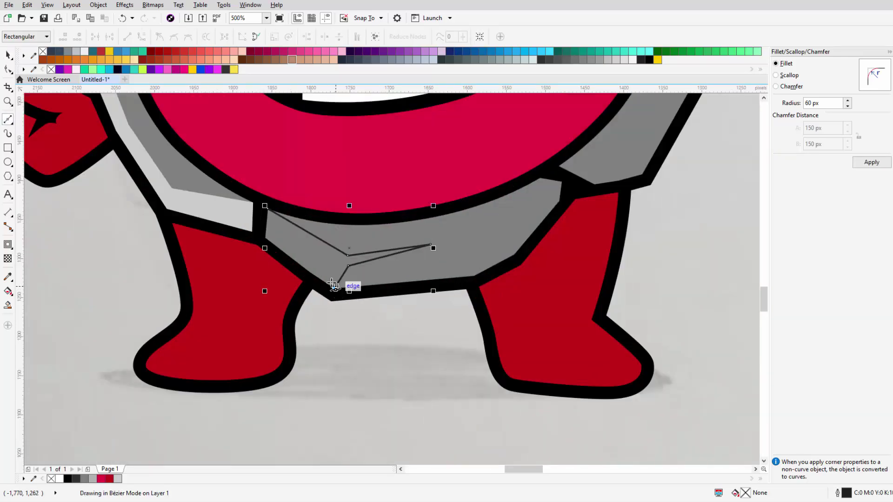
key("space")
left_click(299, 255)
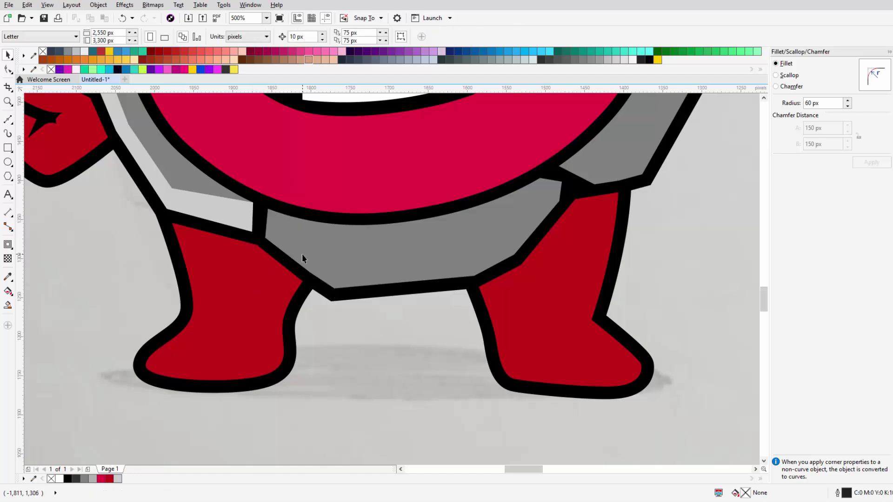
scroll(296, 275, "down", 6)
scroll(300, 262, "up", 3)
scroll(306, 246, "up", 3)
Step: Trace a thin highlight sliver on the bottom plate, fill it light grey without outline
key("F10")
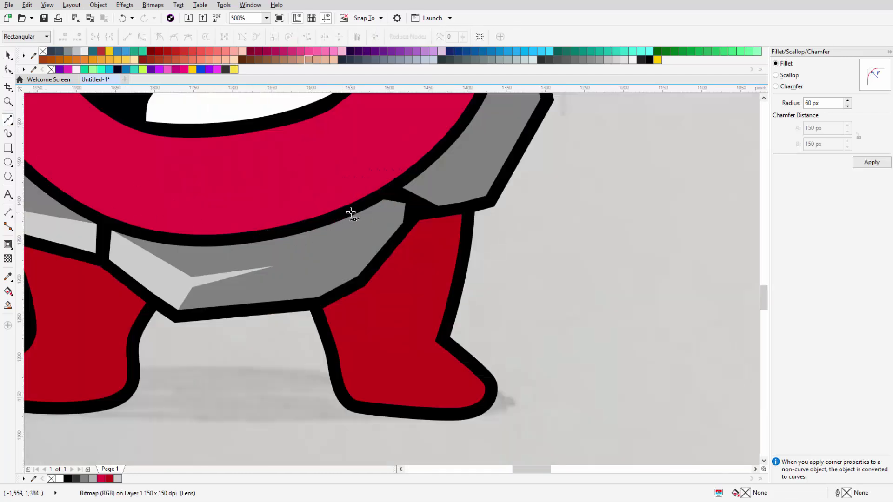
left_click(298, 237)
scroll(301, 281, "up", 2)
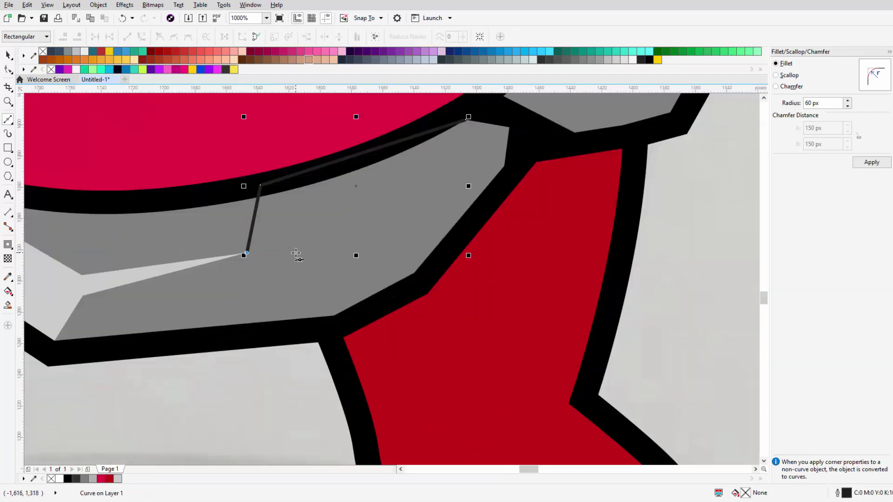
left_click(334, 315)
left_click(334, 241)
left_click(383, 234)
left_click(421, 196)
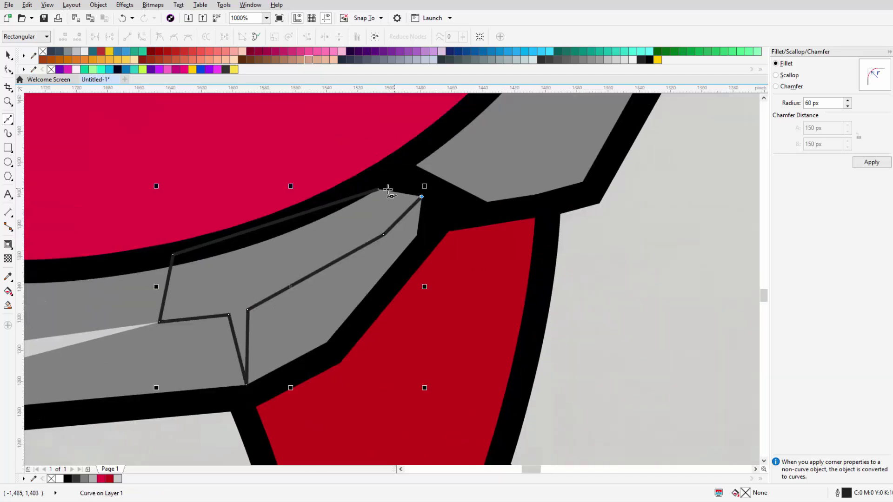
key("space")
left_click(298, 60)
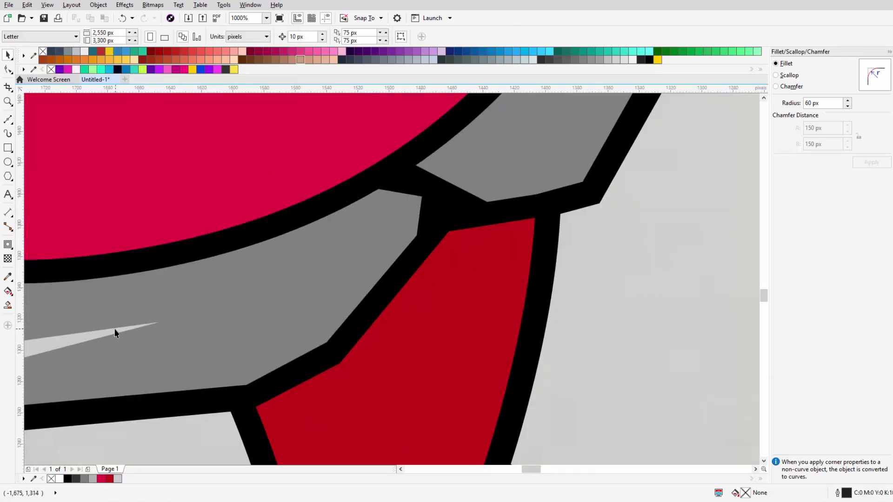
scroll(449, 306, "down", 5)
left_click(449, 306)
scroll(449, 305, "down", 3)
scroll(440, 298, "up", 3)
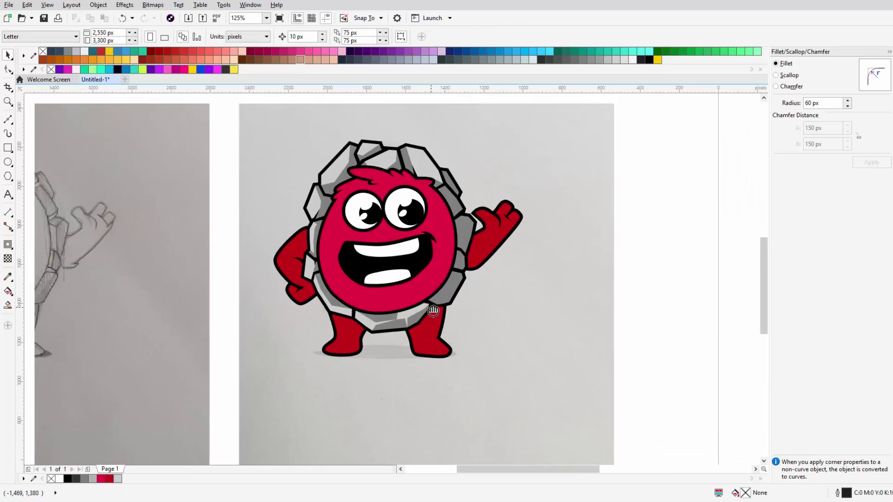
Step: Inspect the nodes of the shell piece near the head
scroll(403, 263, "up", 5)
left_click(334, 129)
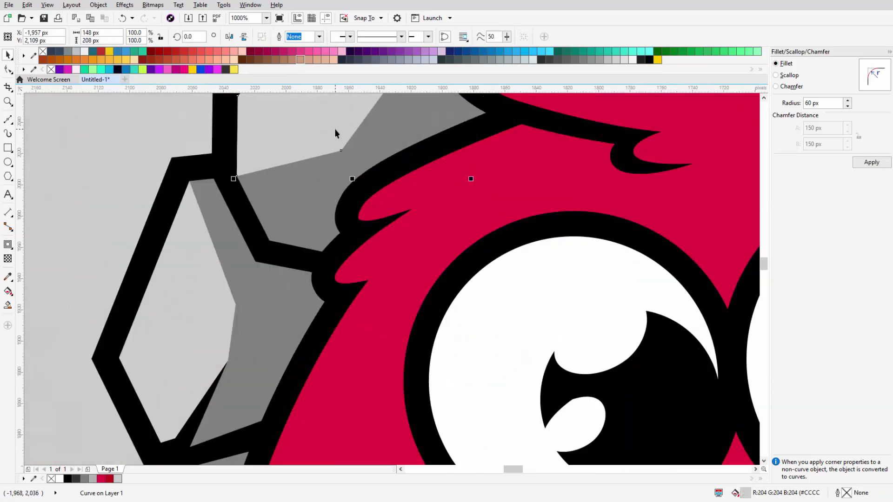
key("F10")
scroll(298, 163, "down", 3)
scroll(409, 205, "up", 3)
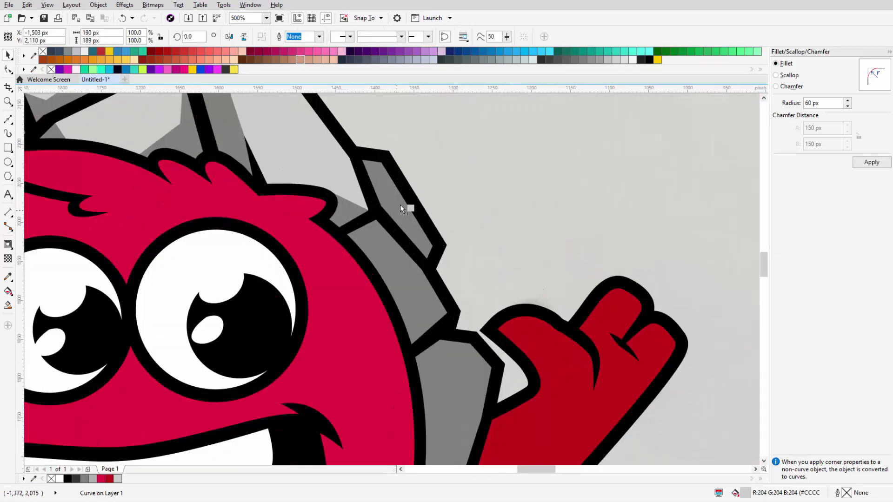
scroll(408, 205, "down", 5)
key("space")
scroll(211, 231, "up", 5)
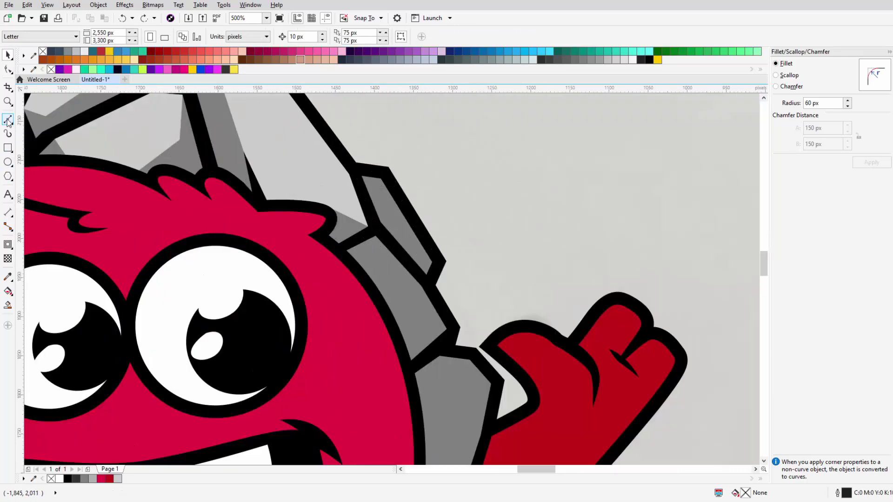
Step: Start a highlight path on the upper shell piece
left_click(8, 120)
scroll(353, 164, "up", 4)
left_click(418, 183)
scroll(391, 209, "down", 2)
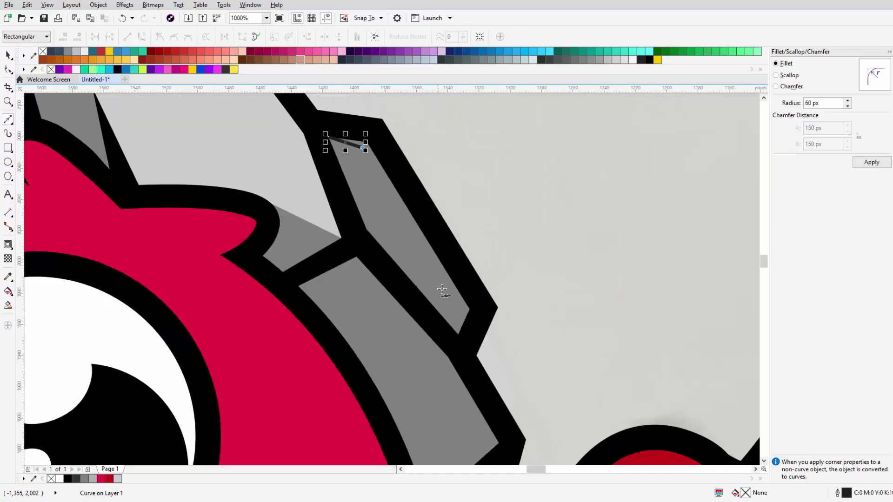
key("space")
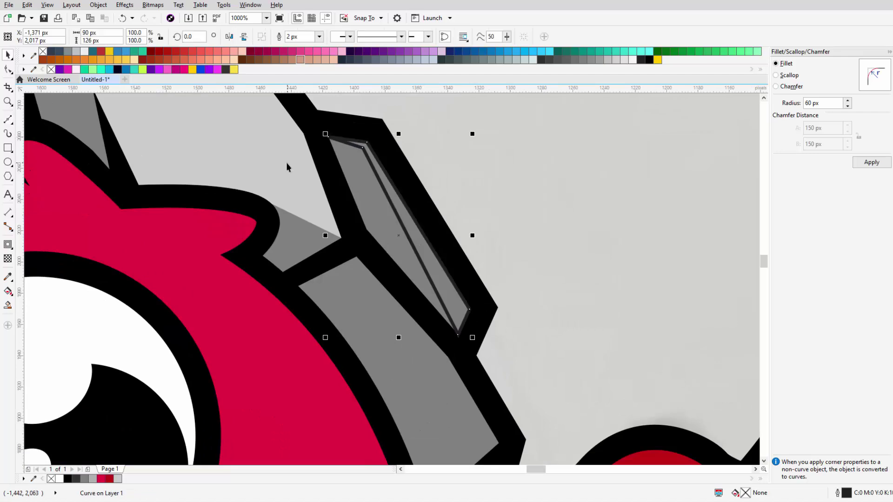
scroll(460, 249, "down", 8)
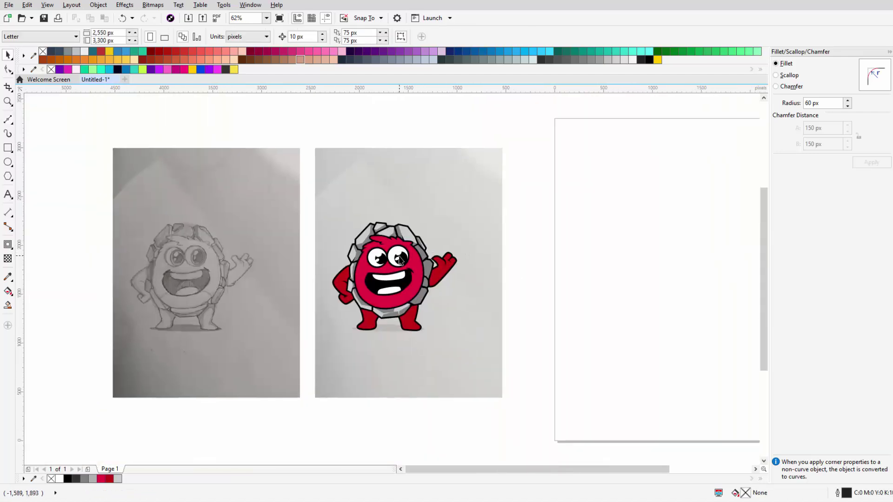
scroll(414, 246, "up", 5)
Step: Trace a closed highlight shape on the shell piece beside the eye
left_click(8, 120)
scroll(433, 192, "up", 2)
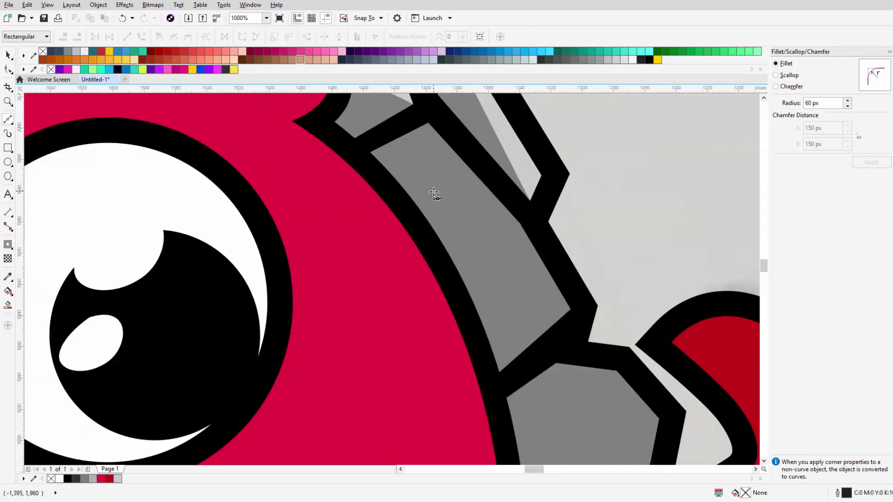
left_click(435, 171)
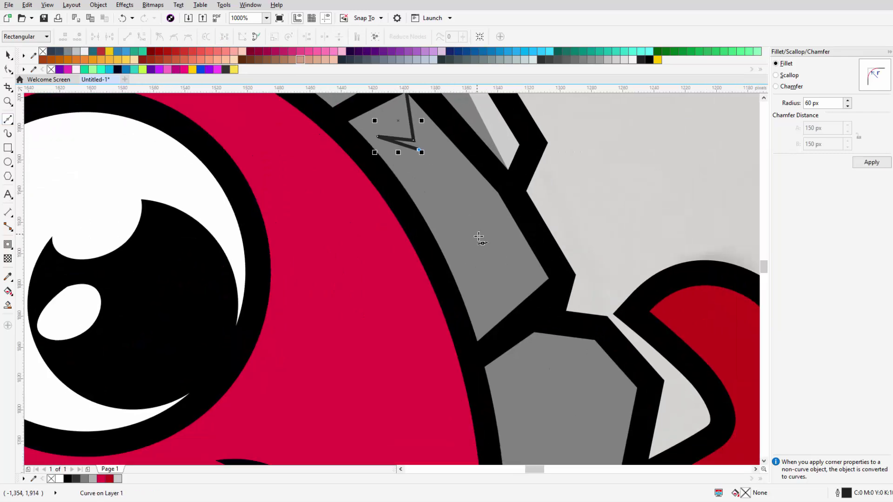
left_click(547, 277)
scroll(549, 279, "up", 2)
left_click(405, 158)
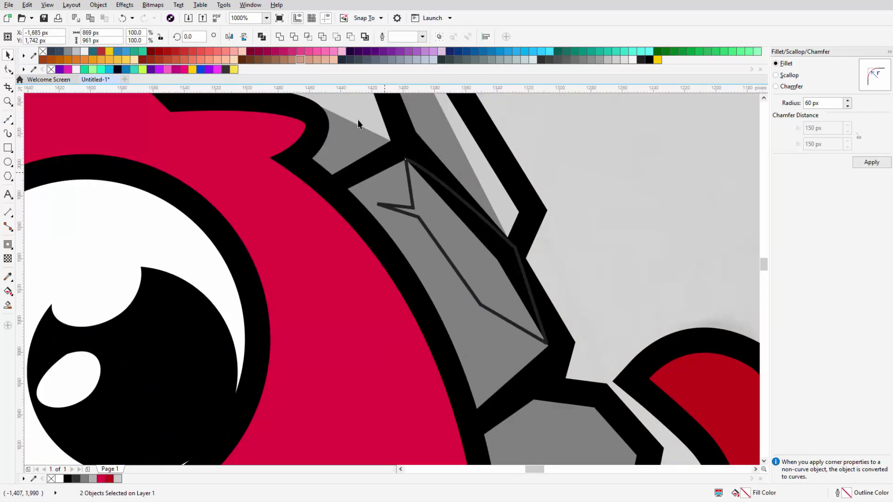
scroll(507, 217, "down", 5)
Step: Delete the duplicate tip node and drag a node down-left into a V-shaped notch
key("F10")
scroll(421, 236, "up", 3)
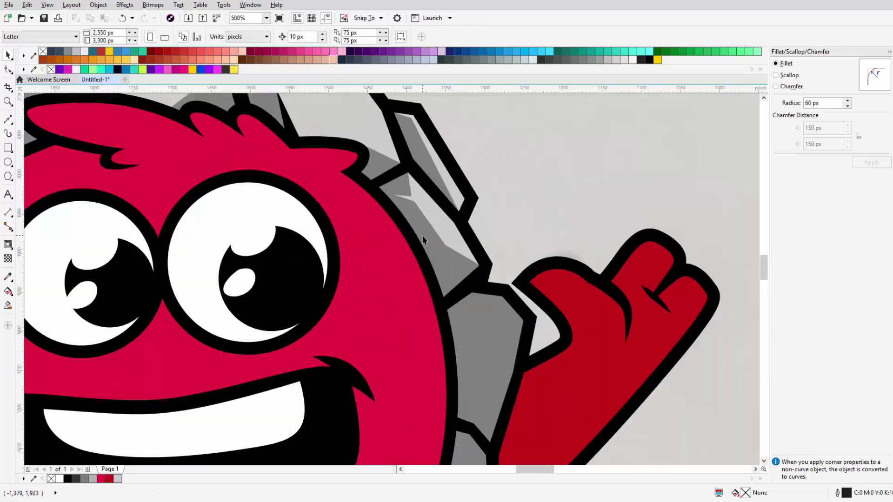
scroll(423, 235, "up", 3)
left_click(400, 206)
scroll(607, 235, "down", 4)
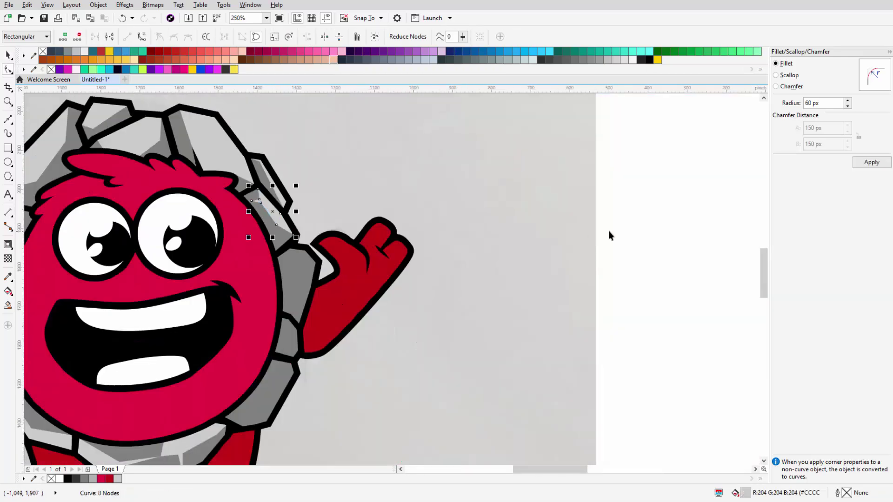
scroll(552, 245, "down", 3)
scroll(361, 195, "up", 5)
scroll(409, 230, "up", 2)
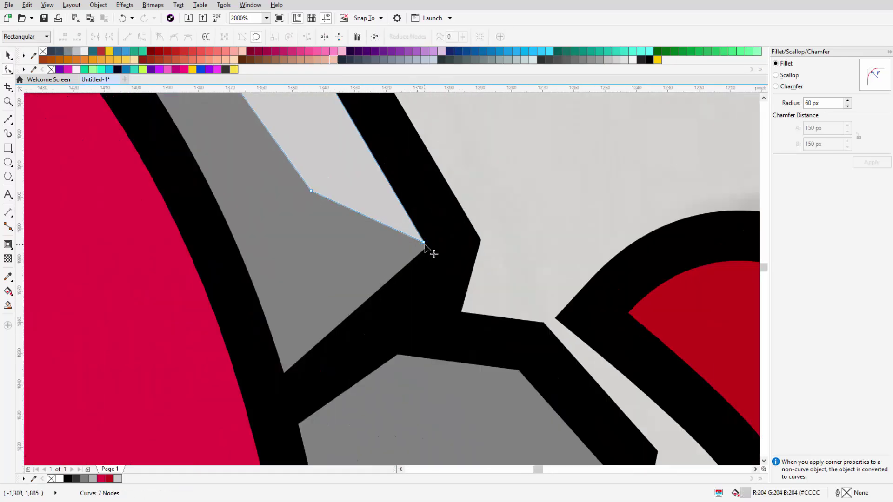
double_click(426, 247)
left_click_drag(330, 203, 289, 320)
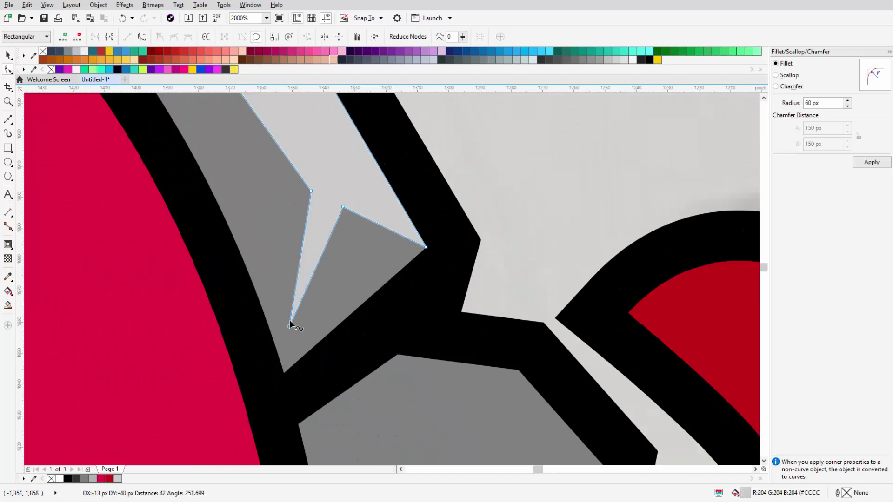
scroll(553, 279, "down", 10)
scroll(398, 270, "up", 2)
Step: Trace a light-grey highlight outline over the first shell piece below the waving arm
scroll(399, 270, "down", 2)
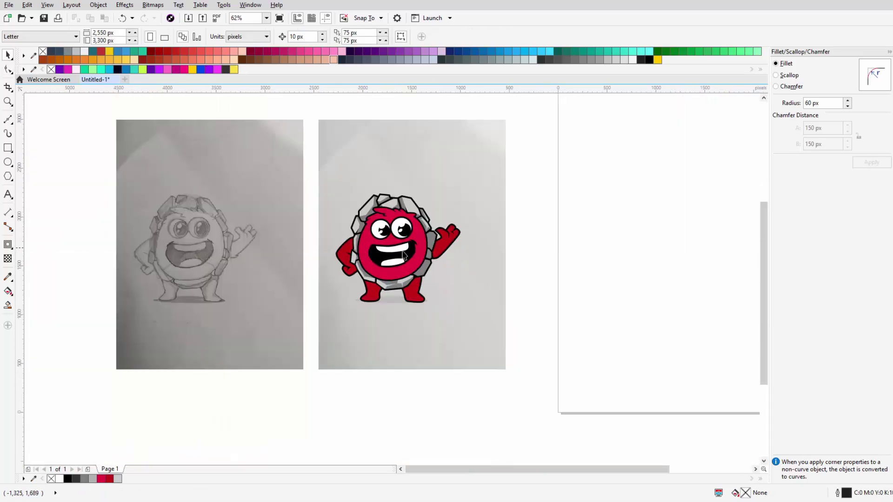
left_click_drag(388, 251, 374, 247)
scroll(395, 241, "up", 6)
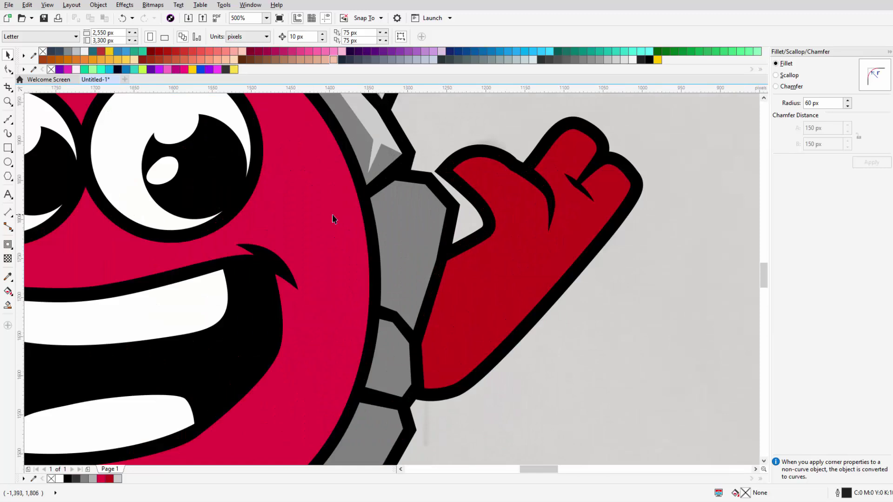
left_click(8, 120)
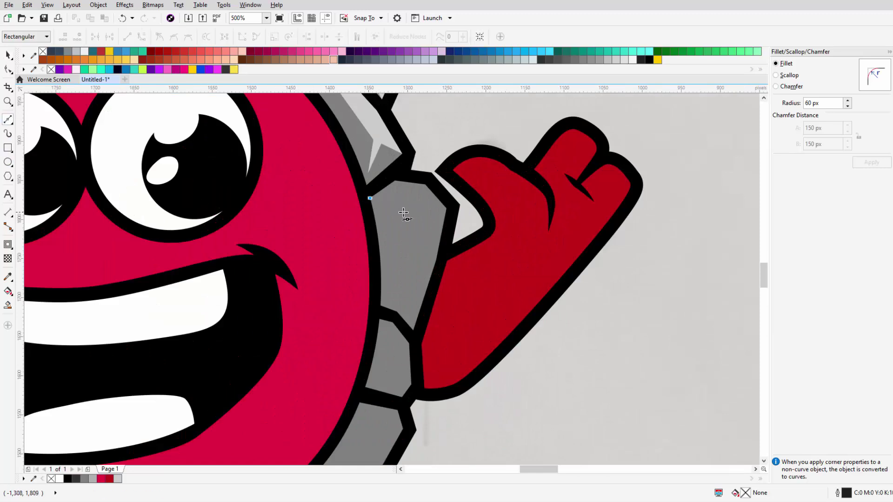
left_click(403, 213)
scroll(403, 213, "up", 3)
left_click(387, 345)
left_click(417, 182)
left_click(444, 119)
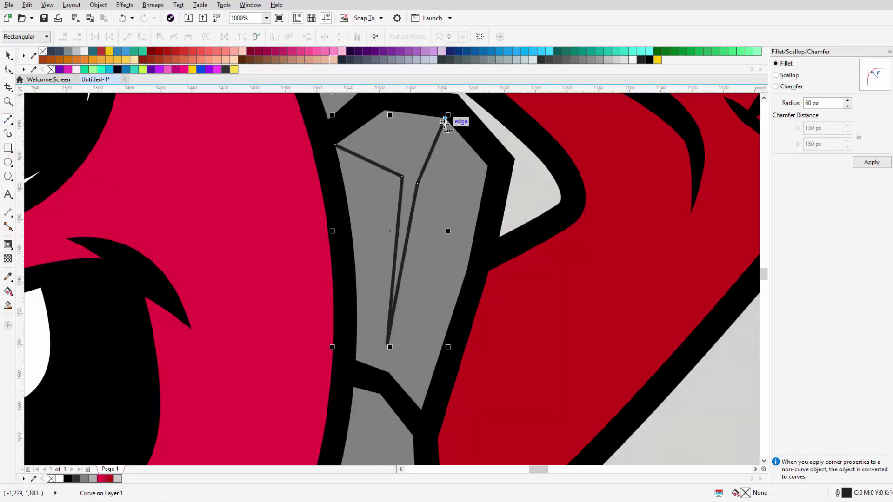
left_click(488, 166)
scroll(465, 159, "up", 1)
left_click(452, 145)
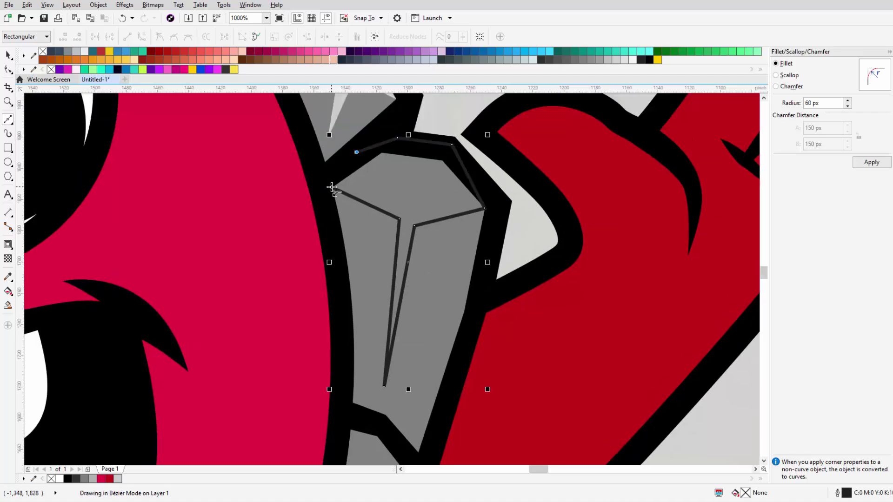
left_click(331, 187)
Step: Trace a small light-grey highlight on the small shell piece beside the mouth
key("F4")
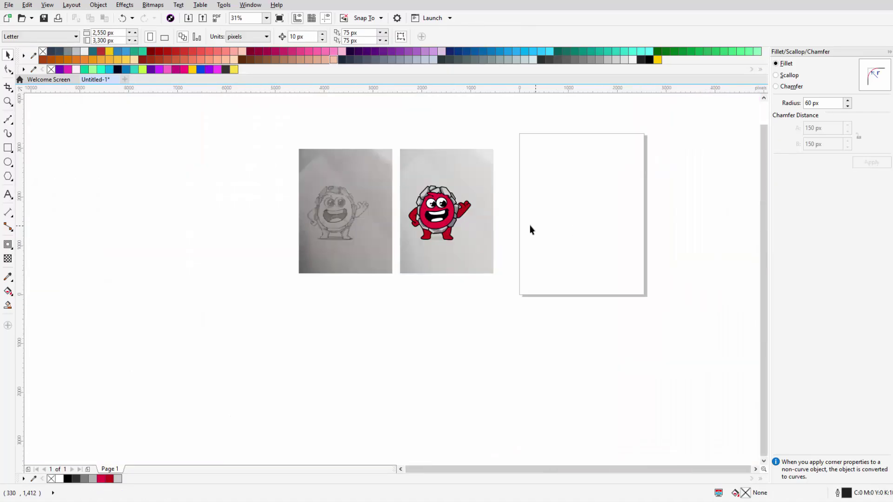
scroll(444, 208, "up", 3)
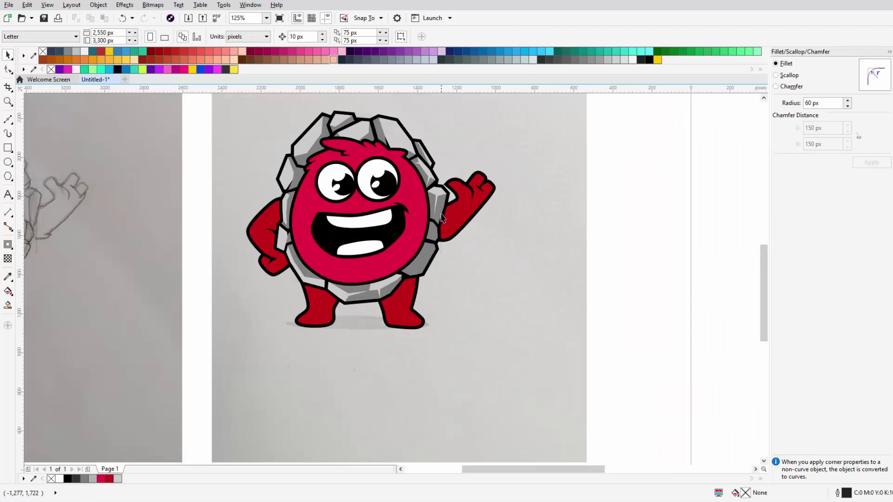
scroll(441, 227, "down", 2)
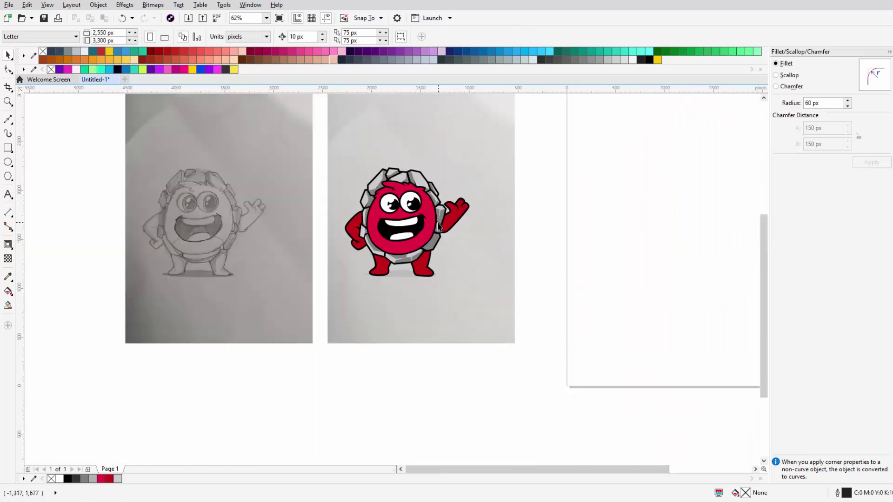
scroll(438, 226, "up", 3)
scroll(411, 232, "up", 2)
left_click(8, 119)
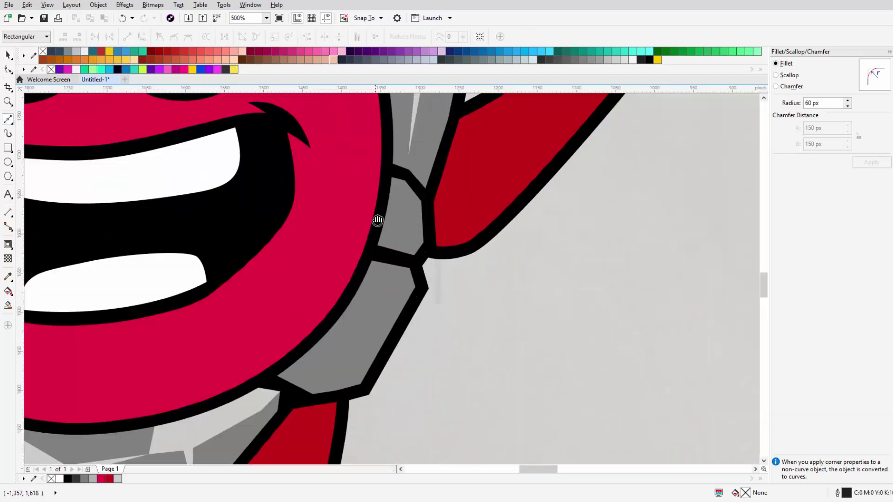
scroll(374, 238, "up", 1)
left_click(428, 269)
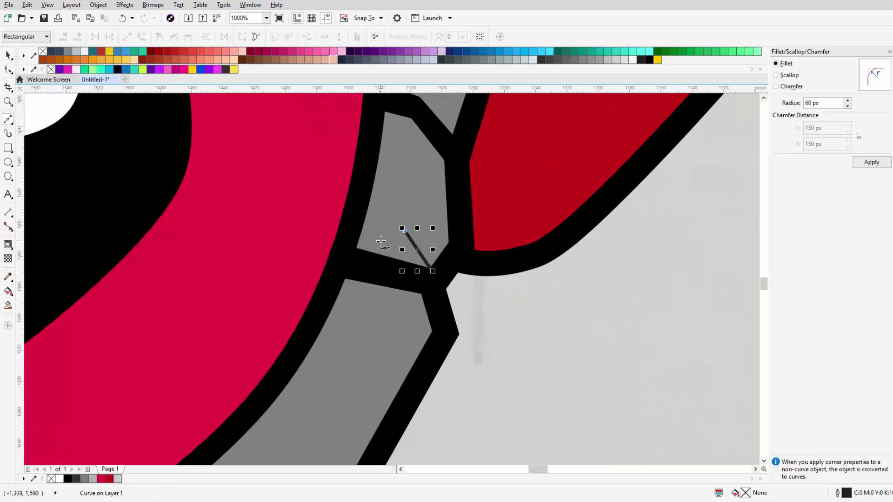
left_click(384, 266)
left_click(397, 170)
left_click(431, 210)
left_click(435, 292)
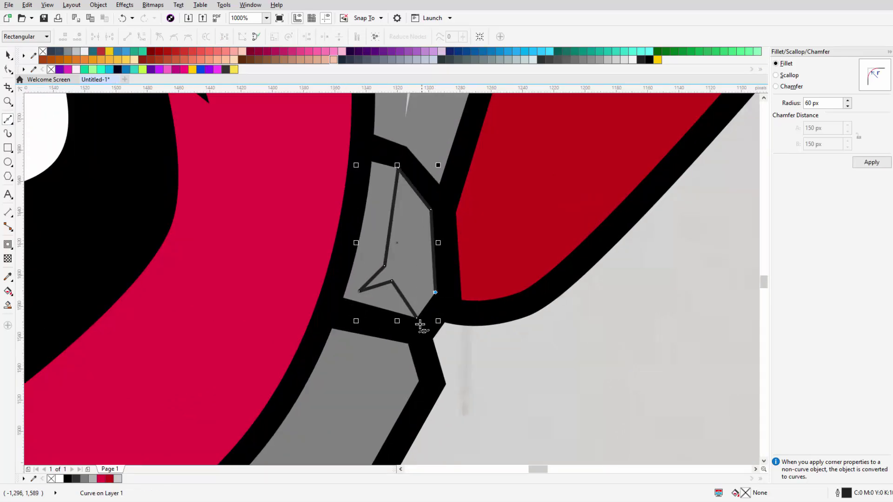
Step: Finish the long light-grey highlight outline on the next shell piece
scroll(325, 136, "down", 1)
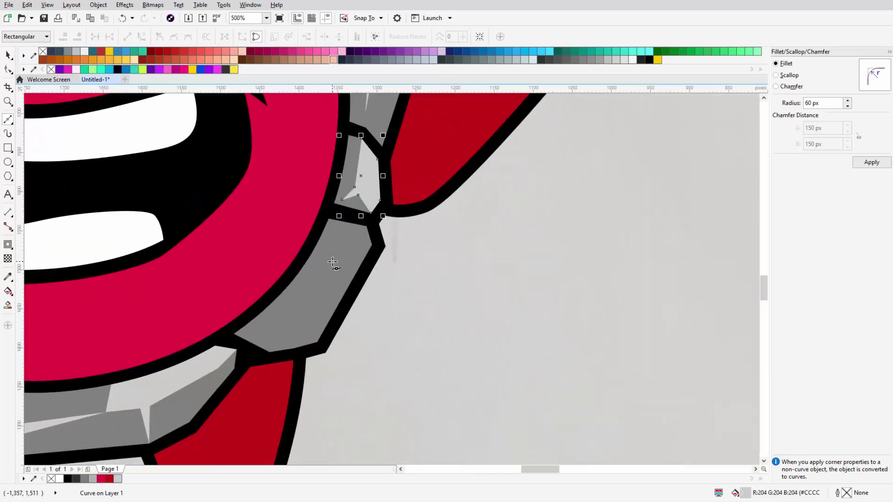
scroll(356, 231, "up", 1)
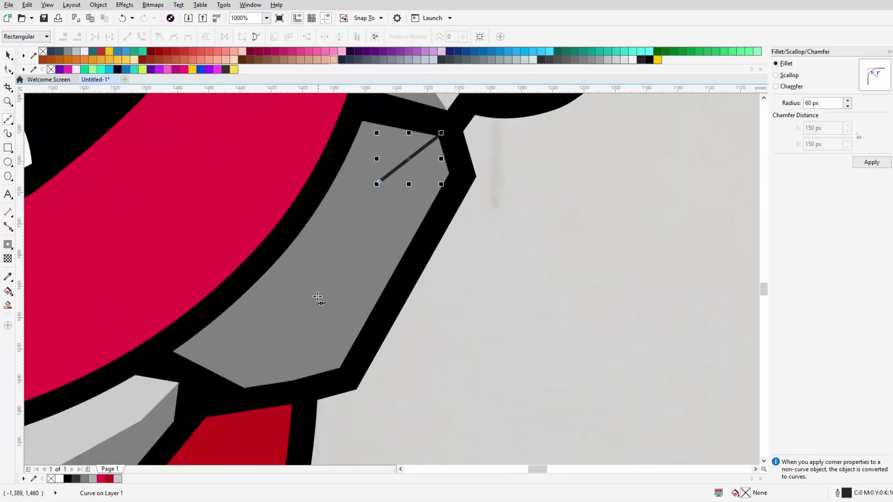
left_click(215, 342)
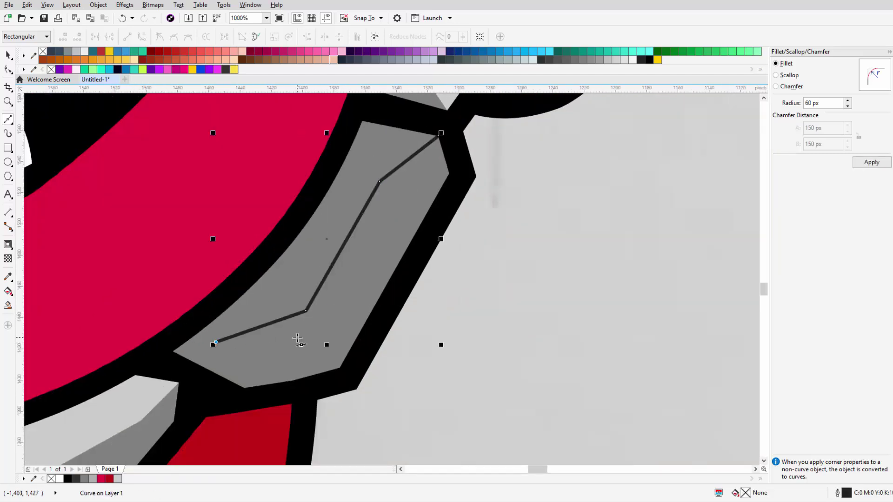
left_click(342, 368)
left_click(440, 134)
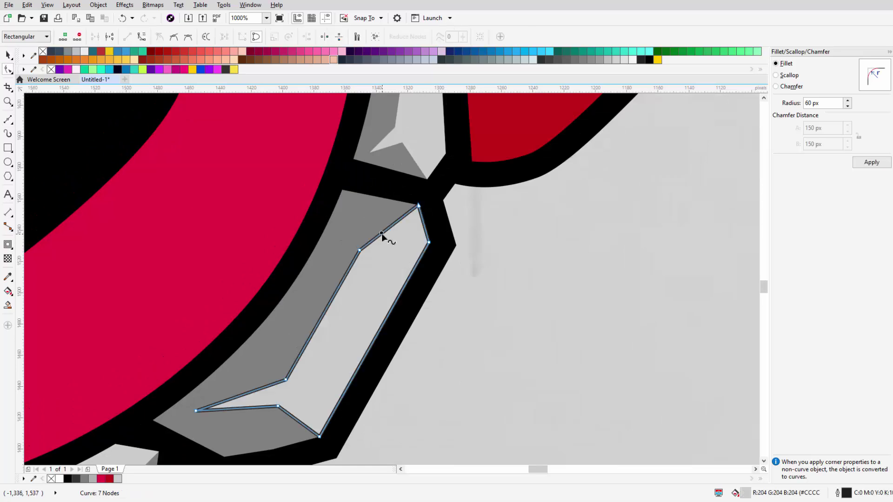
scroll(362, 238, "down", 2)
scroll(358, 236, "up", 2)
Step: Return to the Pick tool and deselect the sketch image
scroll(374, 239, "down", 2)
key("space")
left_click(258, 235)
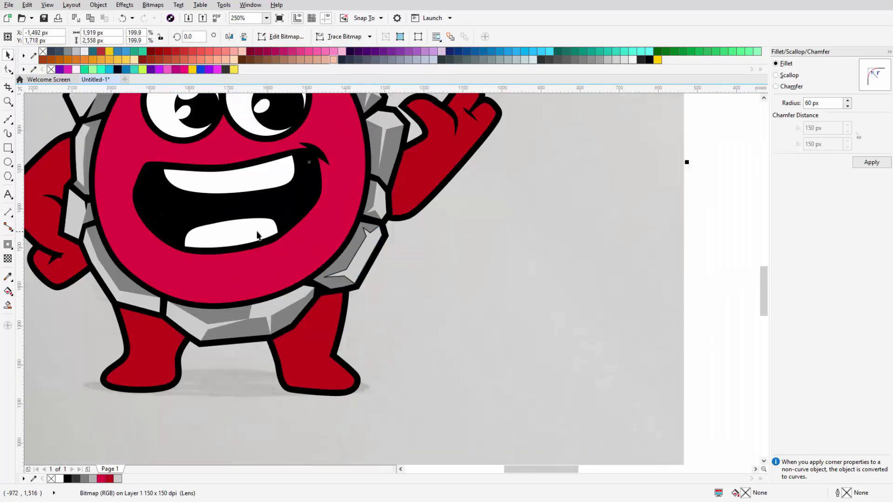
scroll(258, 234, "down", 2)
key("Escape")
scroll(235, 260, "down", 1)
scroll(255, 206, "up", 3)
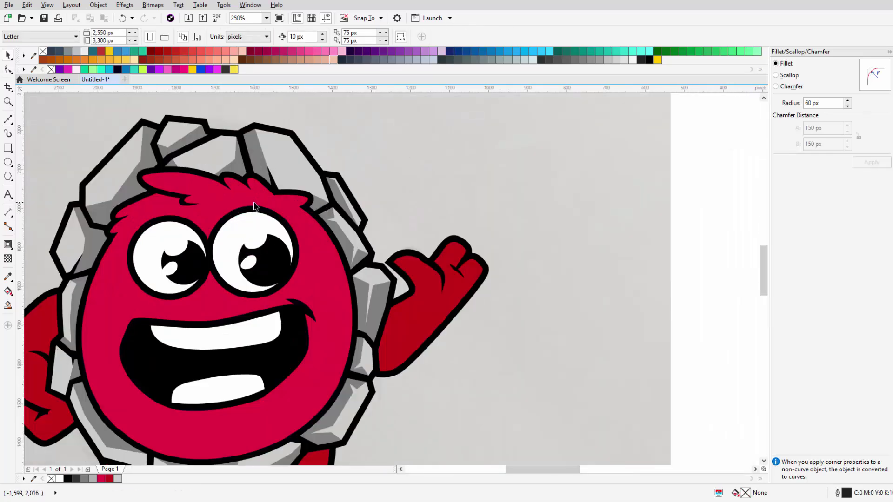
scroll(255, 206, "up", 1)
scroll(171, 183, "up", 2)
Step: Notch the top shell piece's highlight by pulling out a new node, then remove the extra node
key("F10")
scroll(347, 218, "up", 1)
left_click(347, 219)
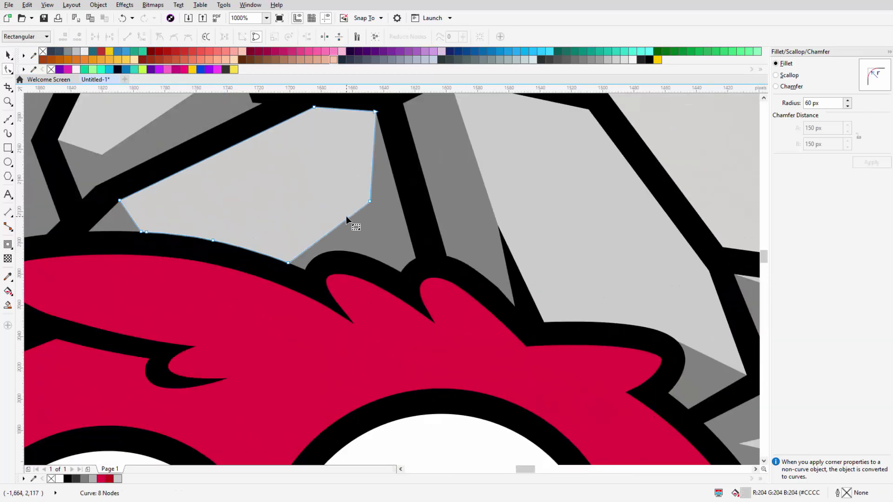
left_click_drag(363, 206, 390, 233)
scroll(323, 207, "down", 2)
scroll(316, 208, "up", 2)
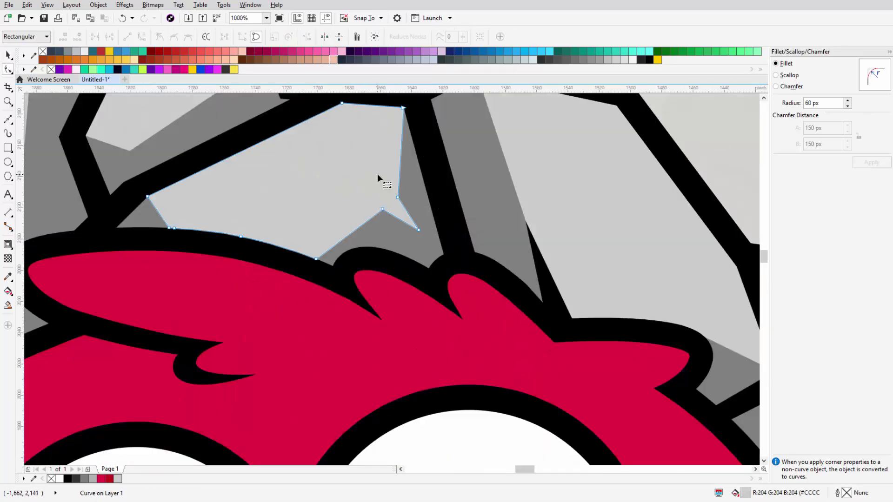
double_click(315, 258)
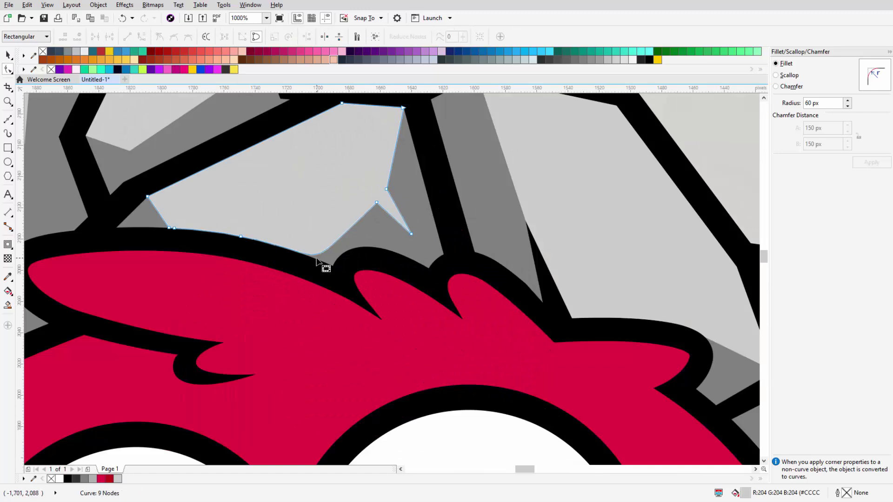
scroll(264, 205, "down", 5)
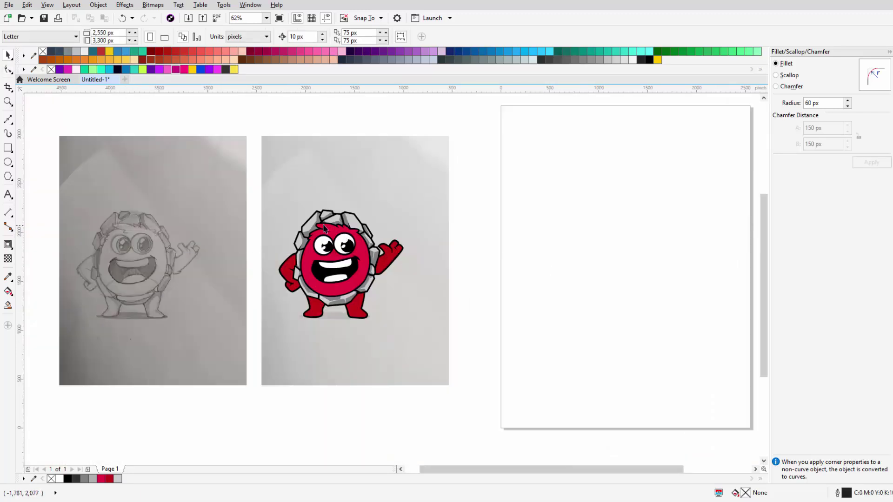
scroll(252, 251, "up", 4)
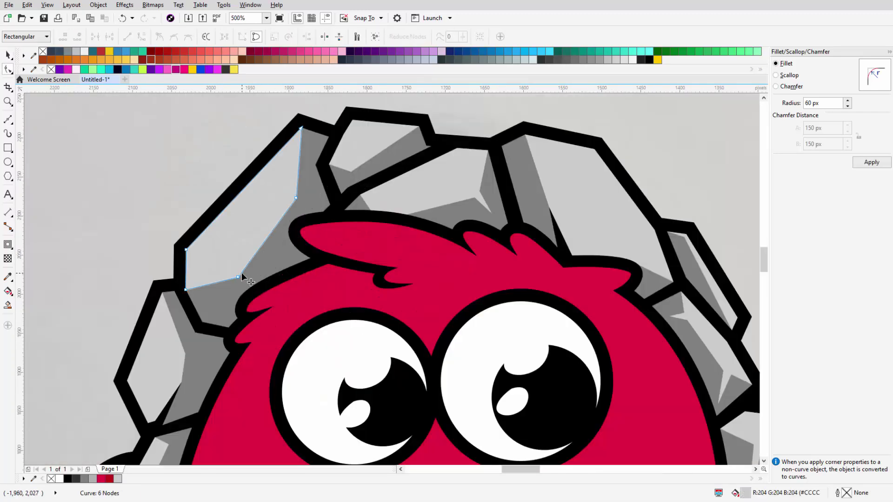
Step: Reshape the upper-left hexagon highlight, pushing its spike tip further right, then deselect it
left_click_drag(239, 277, 235, 264)
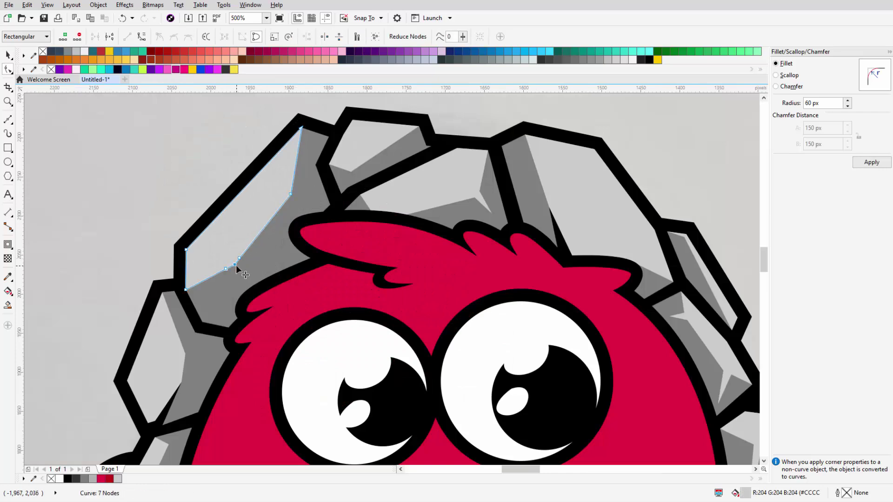
scroll(294, 194, "down", 4)
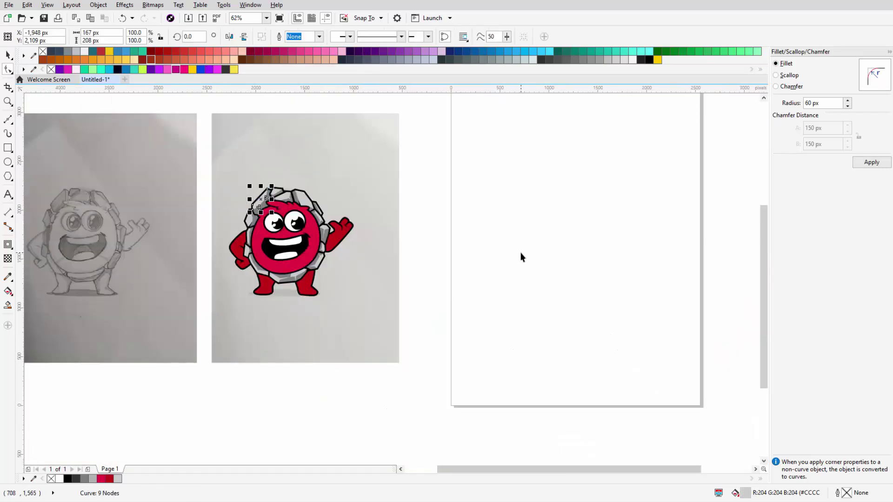
key("space")
scroll(261, 256, "up", 5)
left_click(266, 260)
key("space")
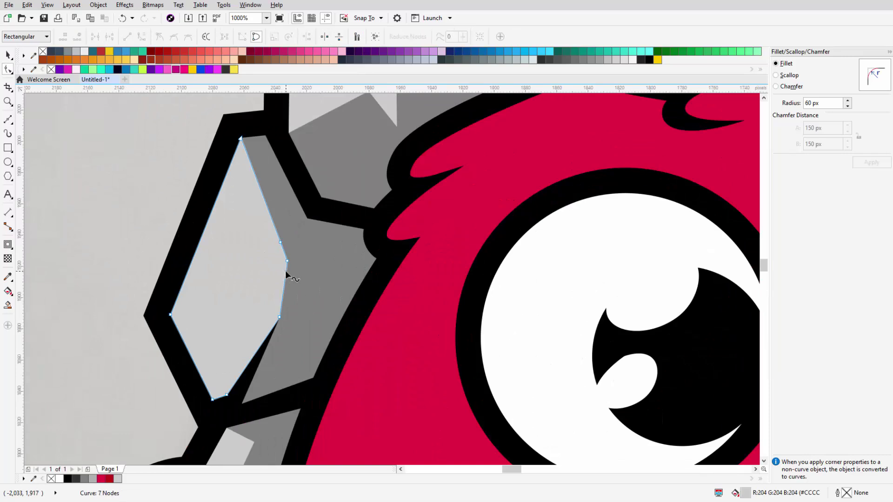
left_click_drag(338, 257, 342, 256)
left_click_drag(280, 243, 285, 246)
scroll(204, 247, "up", 3)
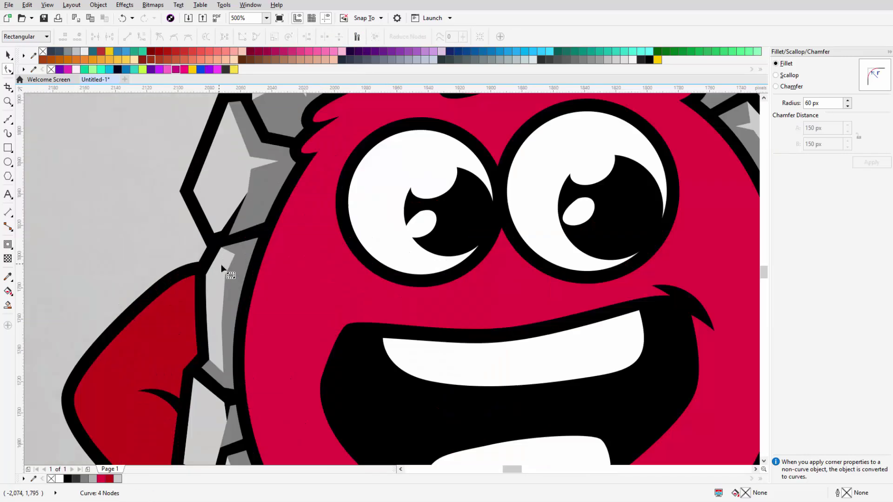
scroll(221, 264, "up", 2)
scroll(418, 270, "down", 5)
key("space")
left_click(582, 303)
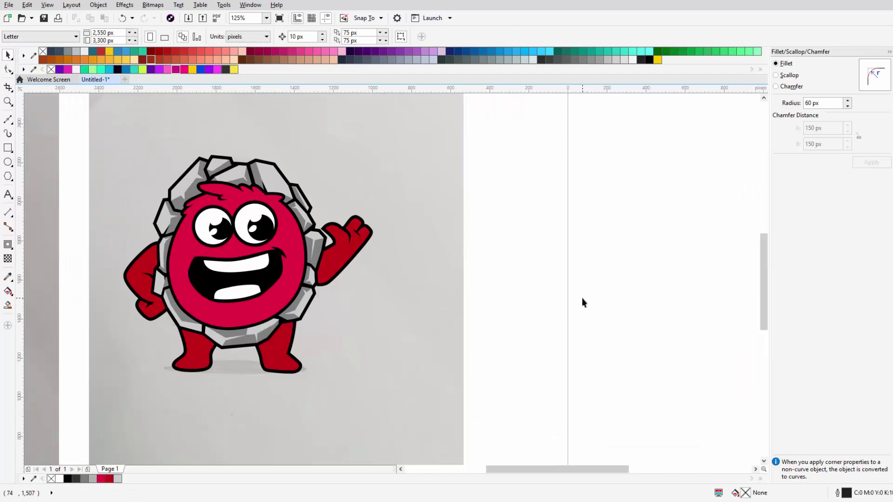
Step: Reshape a grey rock facet by moving its corner node upward
scroll(154, 288, "up", 3)
scroll(283, 263, "up", 2)
key("F10")
left_click(263, 245)
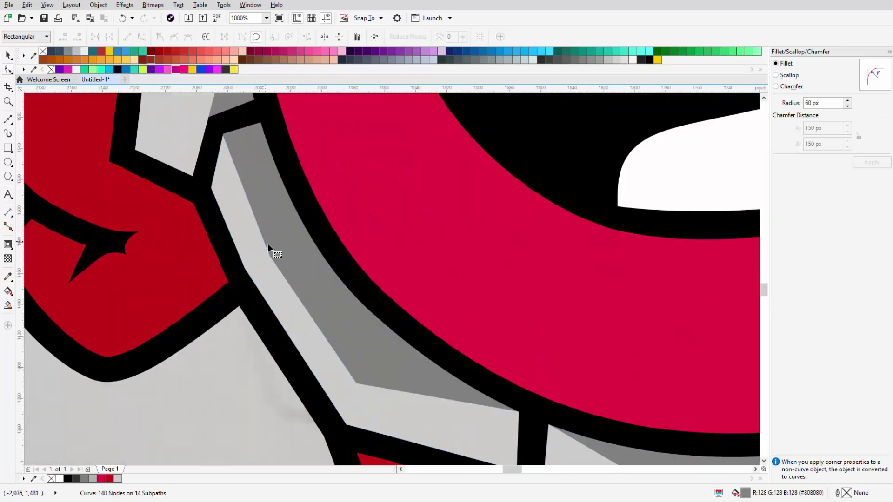
left_click_drag(372, 384, 373, 336)
scroll(373, 335, "down", 5)
key("space")
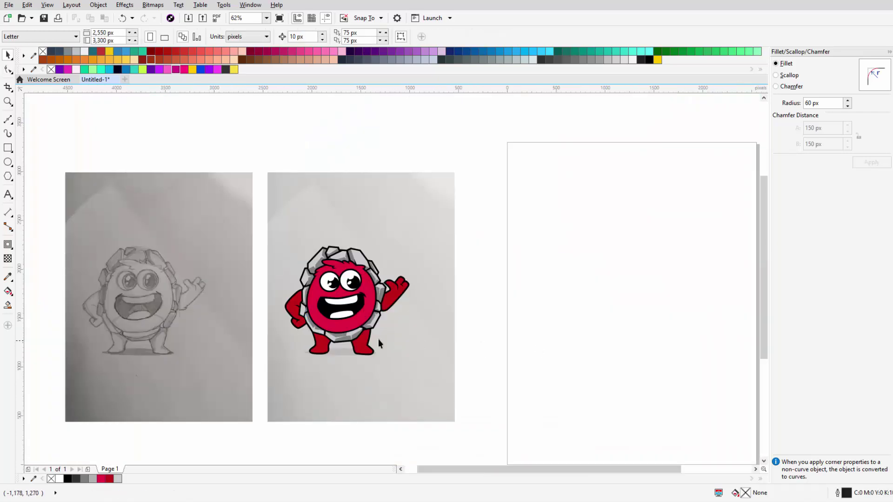
scroll(378, 339, "up", 3)
Step: Pull the facet's corner node left onto the black outline, undoing and redoing the move
key("F10")
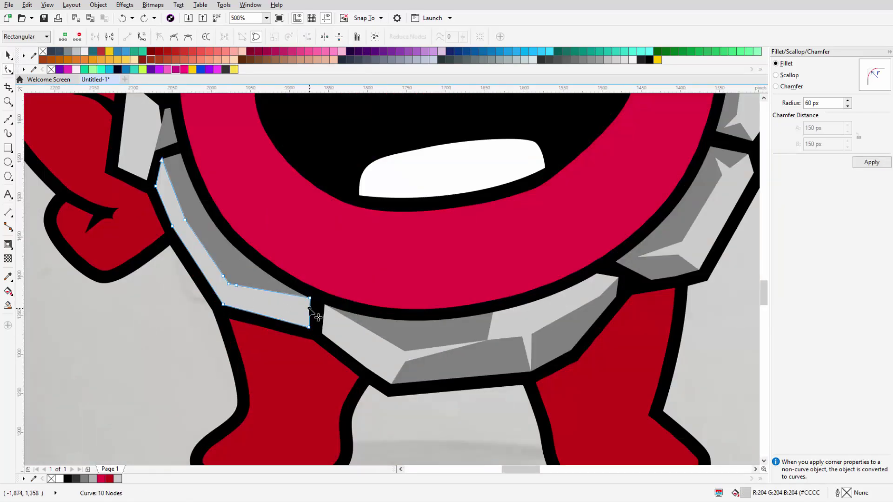
left_click_drag(309, 308, 270, 294)
key("ctrl+z")
scroll(233, 286, "down", 5)
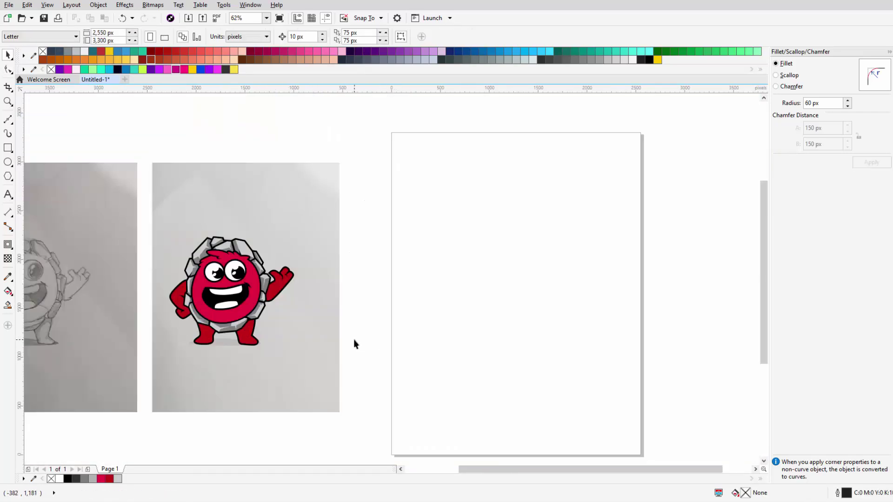
scroll(353, 339, "up", 2)
scroll(288, 342, "up", 5)
key("ctrl+shift+z")
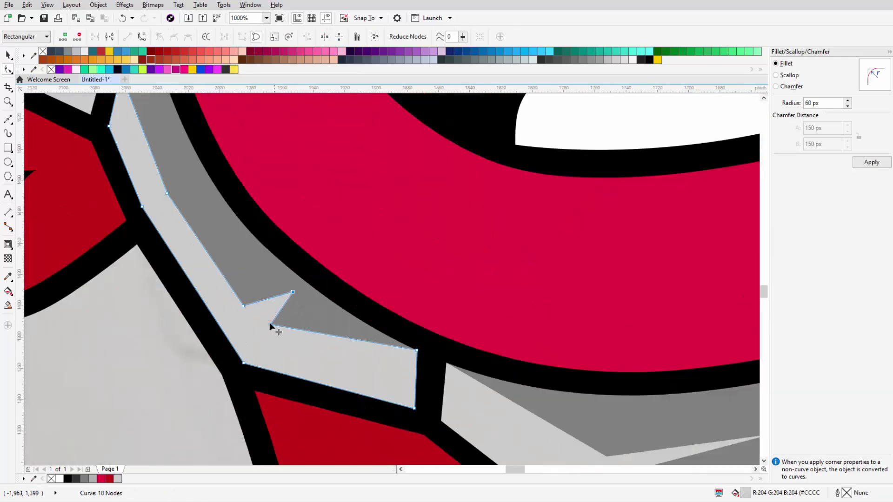
scroll(251, 307, "down", 5)
scroll(217, 246, "up", 5)
Step: Move another facet node so the facet fits the outline, then deselect it
left_click_drag(218, 247, 256, 233)
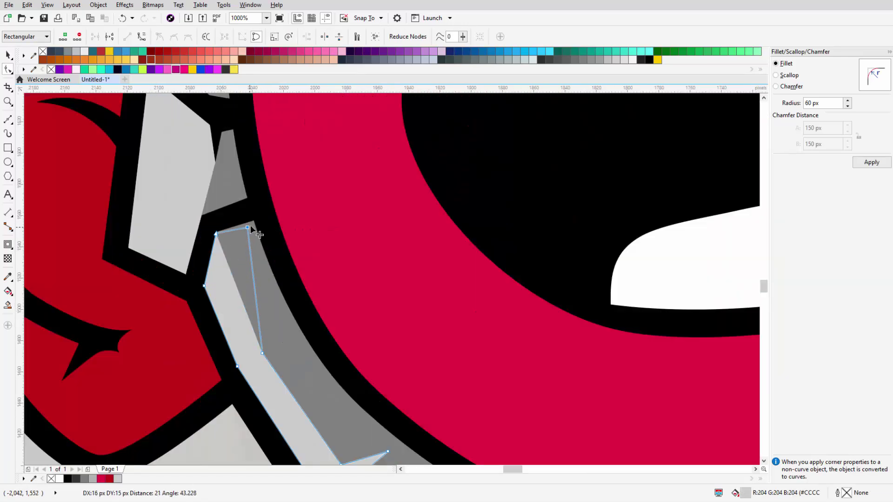
scroll(303, 277, "down", 5)
key("space")
key("Escape")
scroll(585, 344, "down", 3)
scroll(410, 329, "right", 3)
scroll(410, 329, "down", 2)
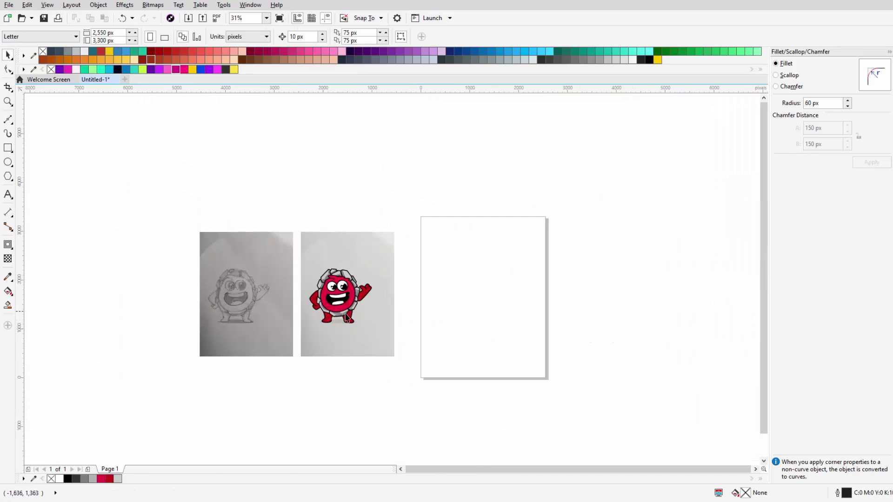
scroll(344, 328, "up", 1)
scroll(332, 248, "up", 5)
Step: Check a small light-grey stone facet's nodes, then select the mascot's left arm
key("F10")
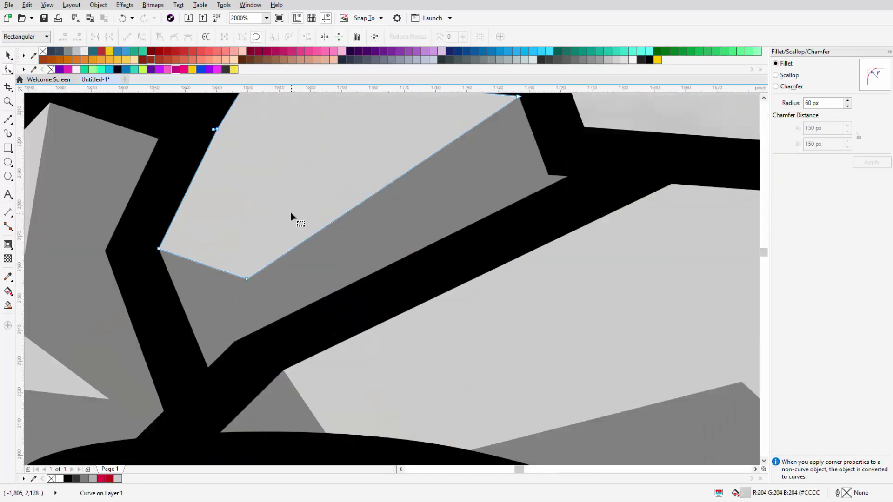
left_click(263, 235)
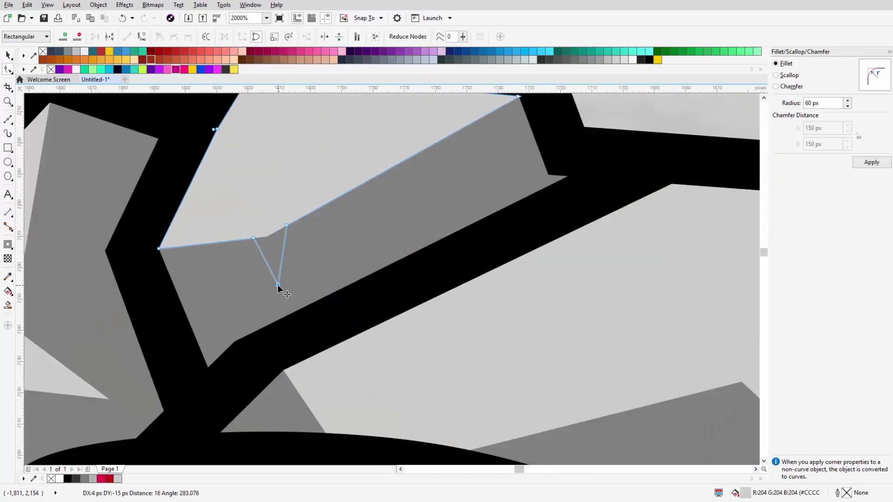
scroll(277, 284, "down", 8)
key("space")
scroll(225, 249, "down", 5)
key("Escape")
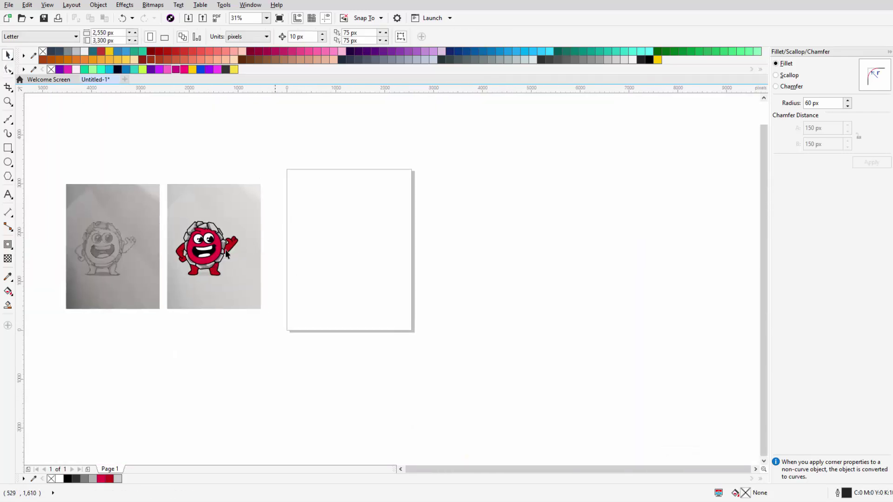
scroll(225, 249, "up", 5)
left_click(251, 284)
left_click(158, 288)
Step: Recolour the mascot's black outline shape to dark magenta #4F0239 in Edit Fill
left_click(130, 246)
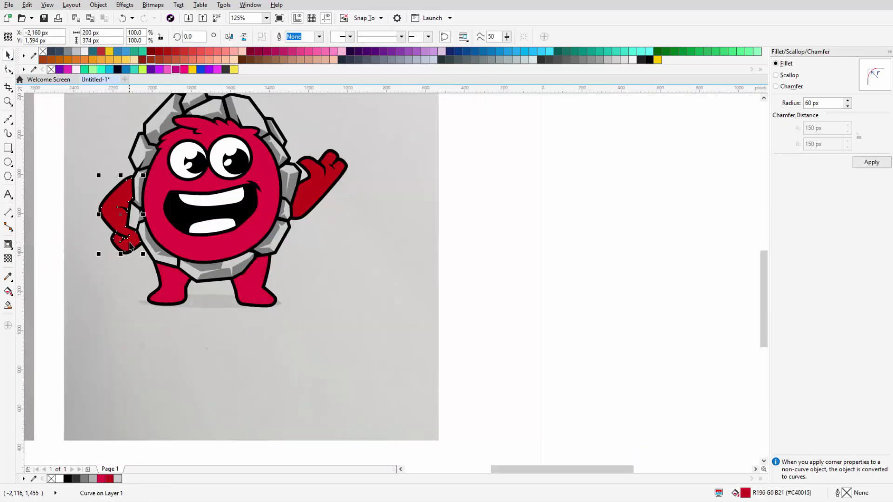
left_click(326, 172)
left_click(329, 186)
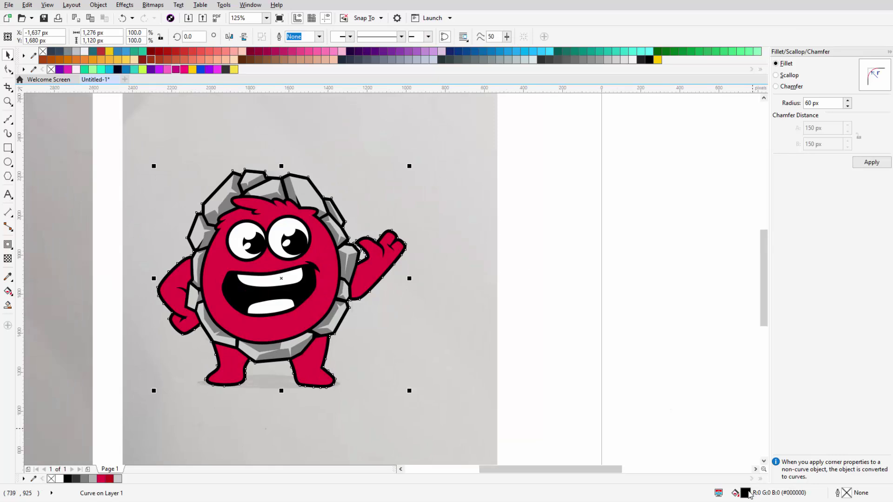
double_click(745, 493)
left_click(395, 270)
left_click_drag(421, 150, 653, 147)
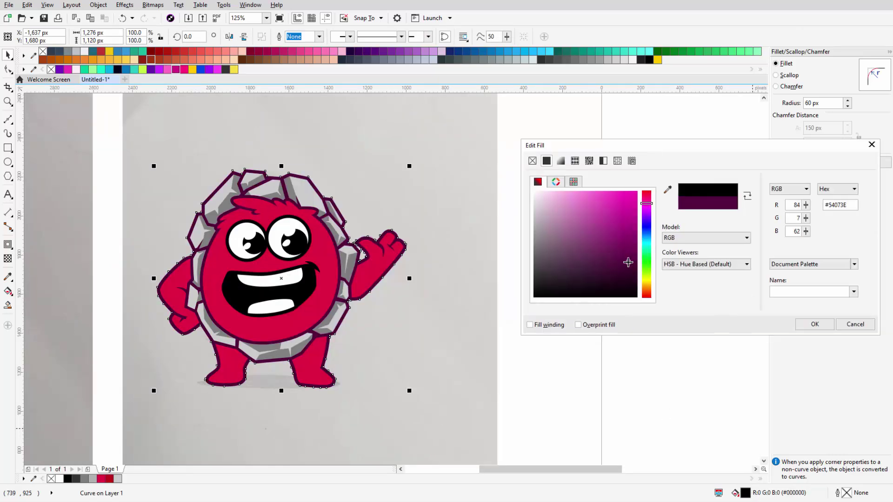
left_click(814, 324)
left_click(309, 218)
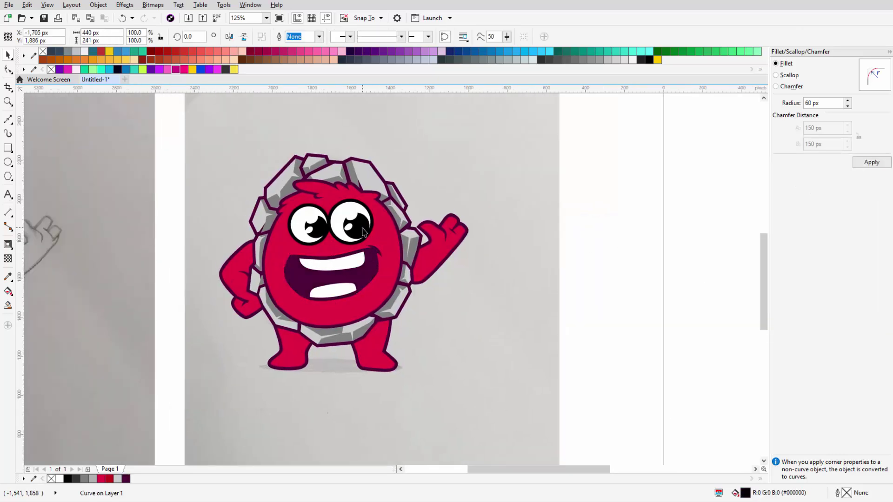
scroll(359, 246, "down", 2)
left_click(587, 257)
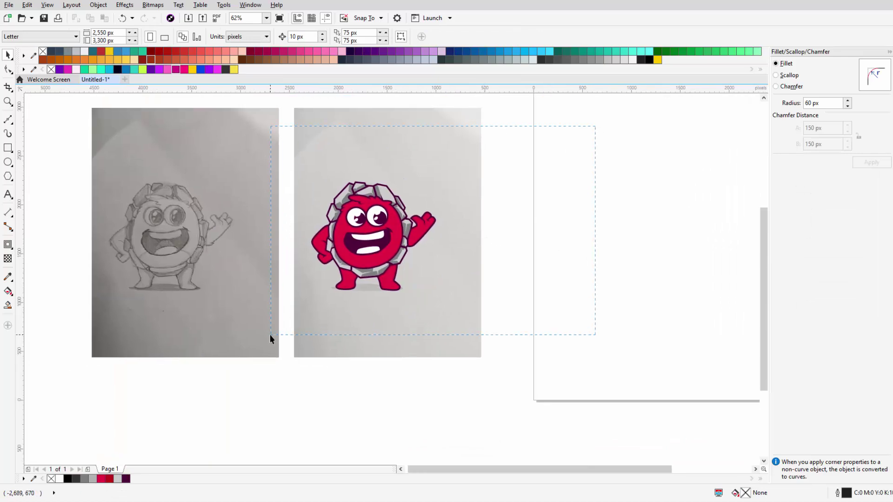
Step: Draw two overlapping ellipses over the mouth, narrowing one to about 263 px wide
left_click_drag(270, 335, 270, 335)
left_click(8, 162)
scroll(367, 241, "up", 5)
left_click_drag(304, 214, 462, 293)
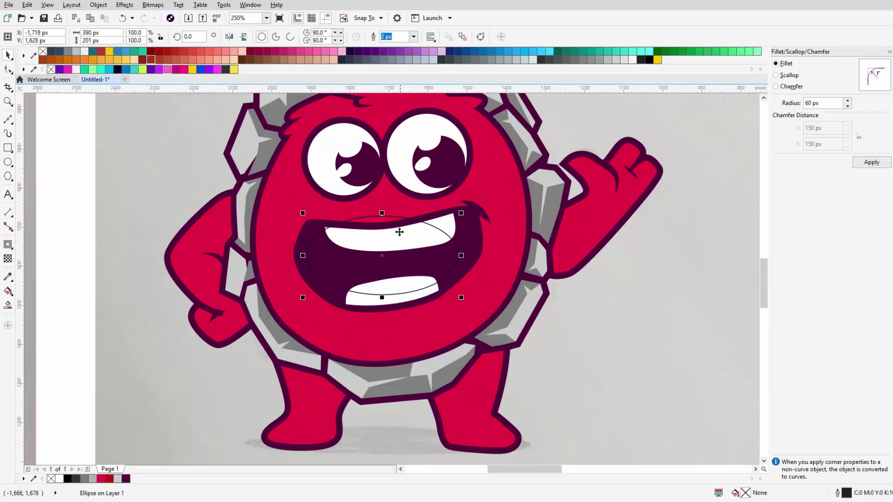
scroll(319, 164, "up", 2)
mouse_move(320, 162)
left_mouse_down()
mouse_move(311, 173)
mouse_move(338, 188)
left_mouse_up()
left_click_drag(449, 237, 404, 236)
scroll(372, 186, "up", 2)
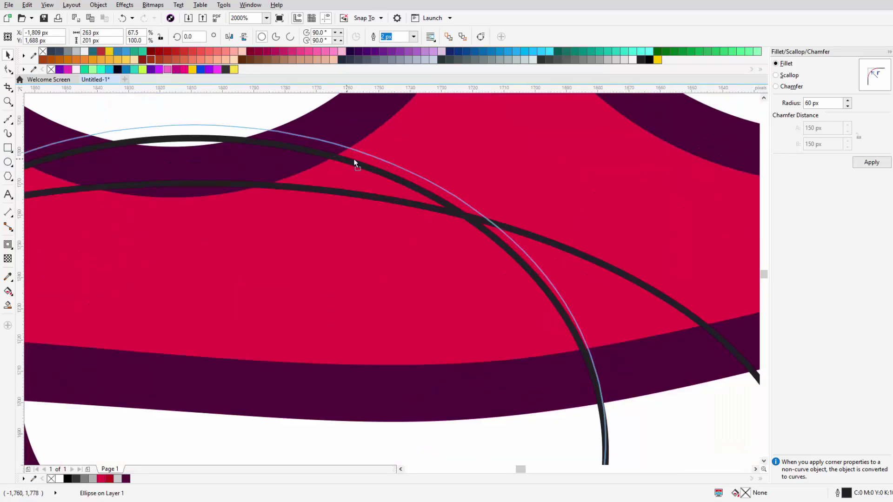
Step: Trim the overlapping ellipses into a single crescent with Back Minus Front
left_click(384, 206, "shift")
left_click(367, 37)
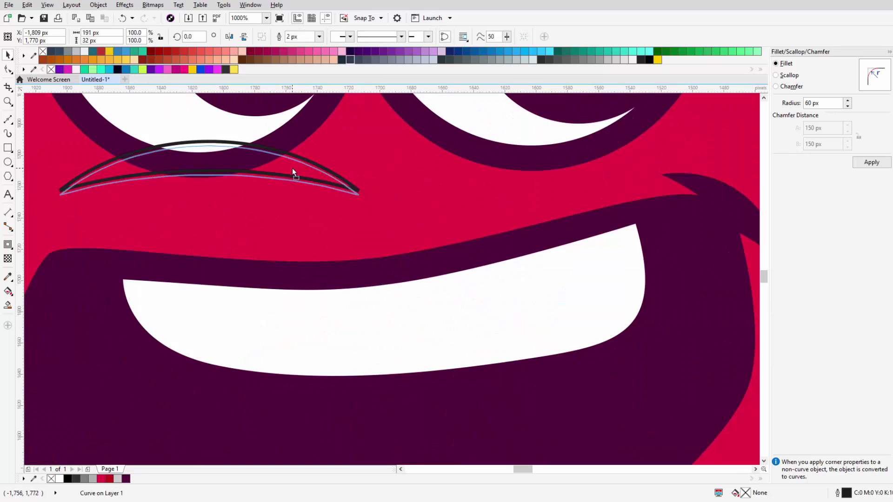
scroll(288, 168, "down", 5)
scroll(526, 229, "down", 2)
scroll(526, 229, "up", 6)
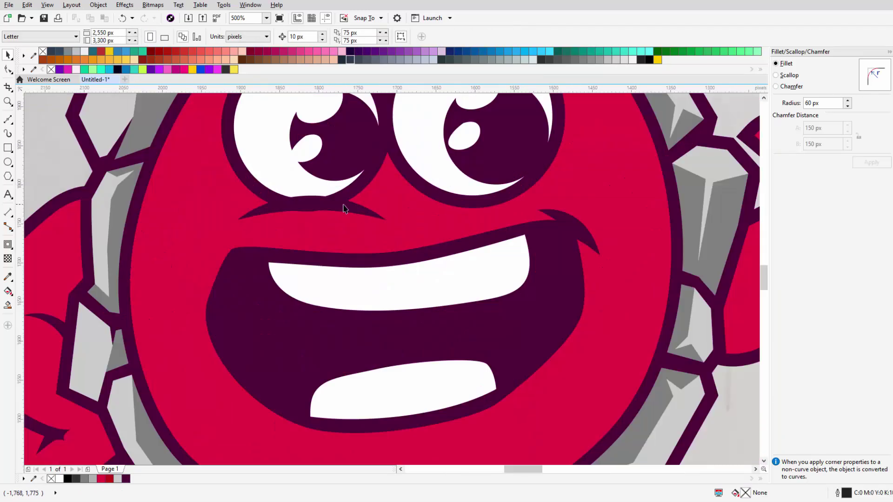
Step: Position the crescent under the eyes, just above the grinning mouth
left_click_drag(387, 209, 430, 176)
scroll(326, 184, "down", 5)
scroll(362, 184, "up", 5)
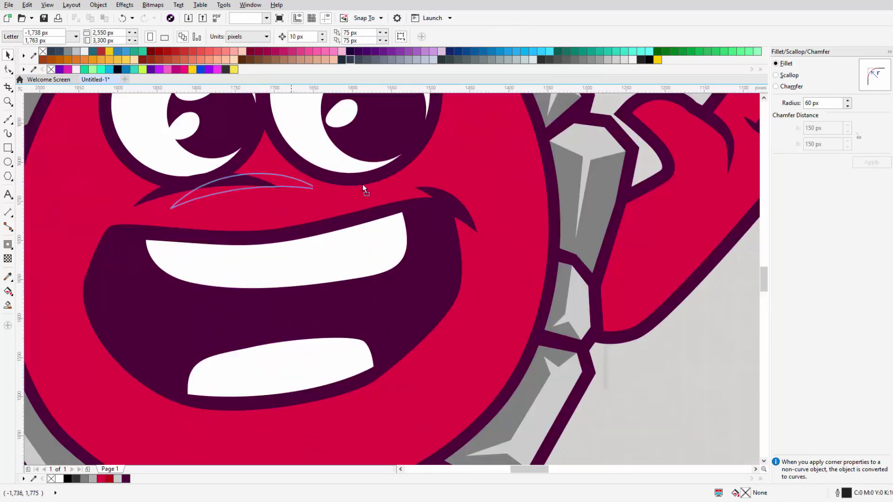
scroll(405, 231, "down", 5)
scroll(395, 228, "up", 2)
scroll(386, 223, "up", 2)
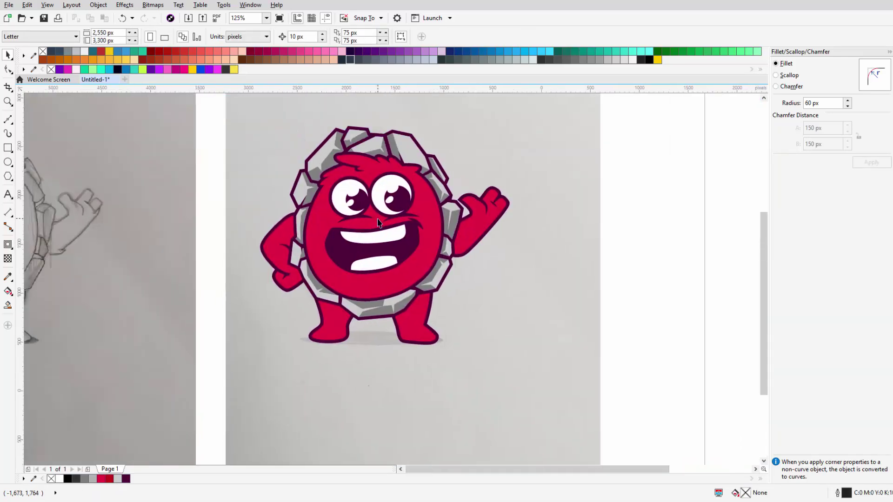
scroll(380, 222, "down", 1)
scroll(379, 222, "up", 3)
scroll(372, 219, "up", 3)
left_click_drag(355, 210, 386, 204)
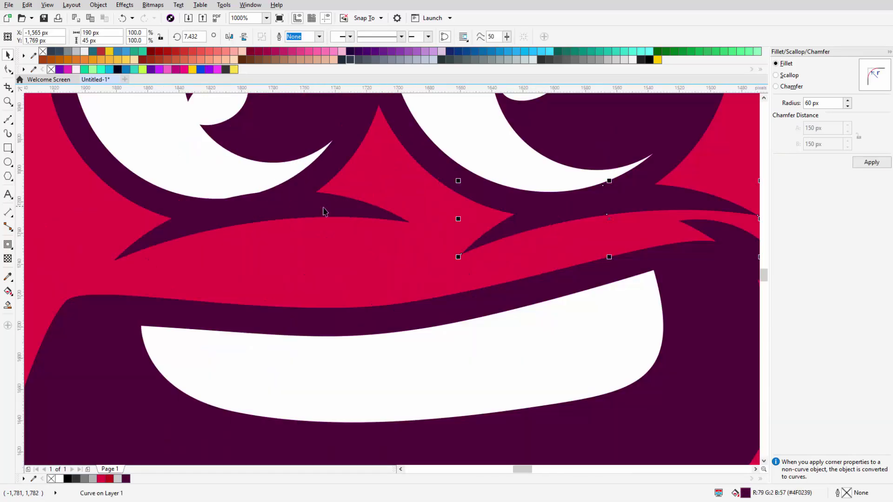
scroll(382, 212, "down", 5)
scroll(381, 212, "up", 3)
left_click(340, 178)
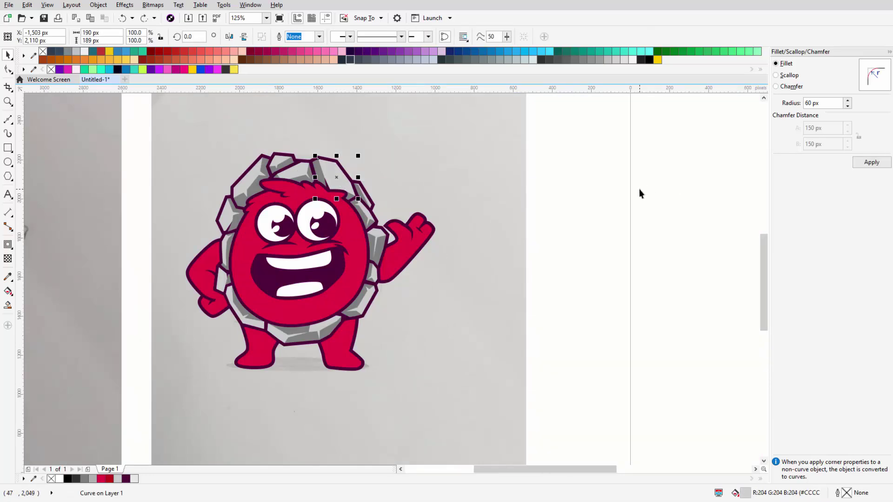
Step: Tint the large rock ring bluish grey, then shift its hue toward purple in the fill editor
left_click(388, 253)
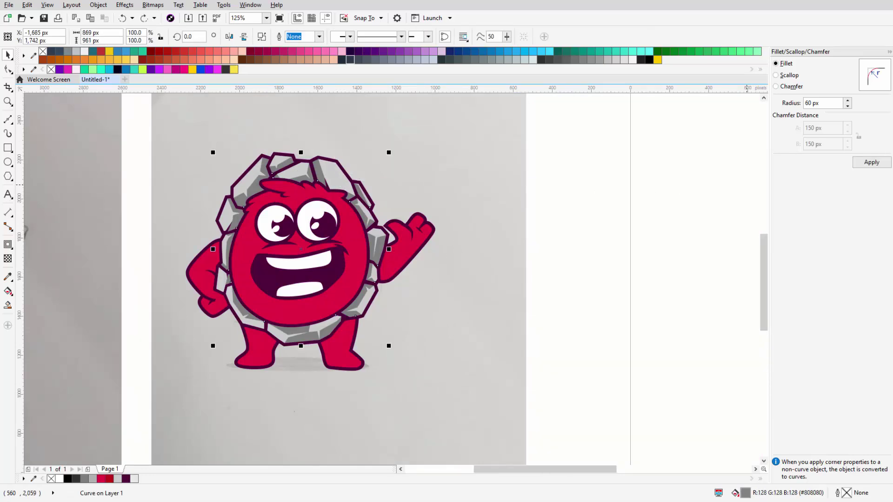
left_click(374, 61)
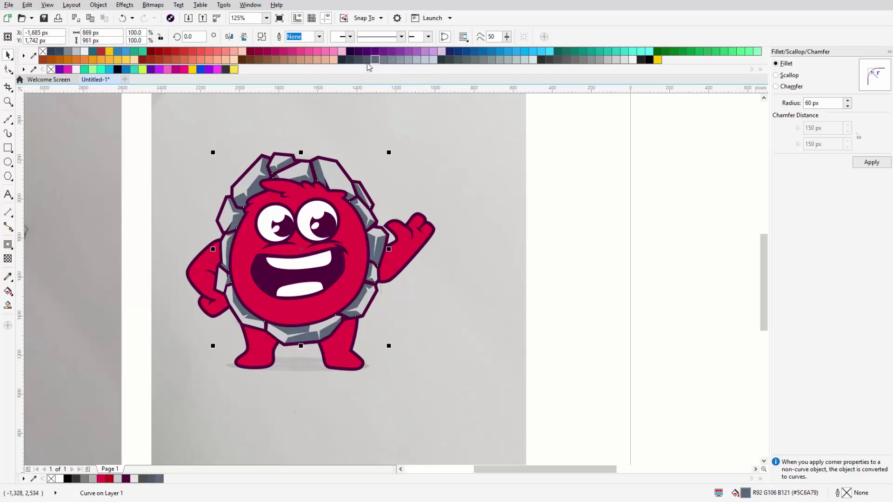
left_click(366, 60)
key("shift+F11")
left_click(591, 240)
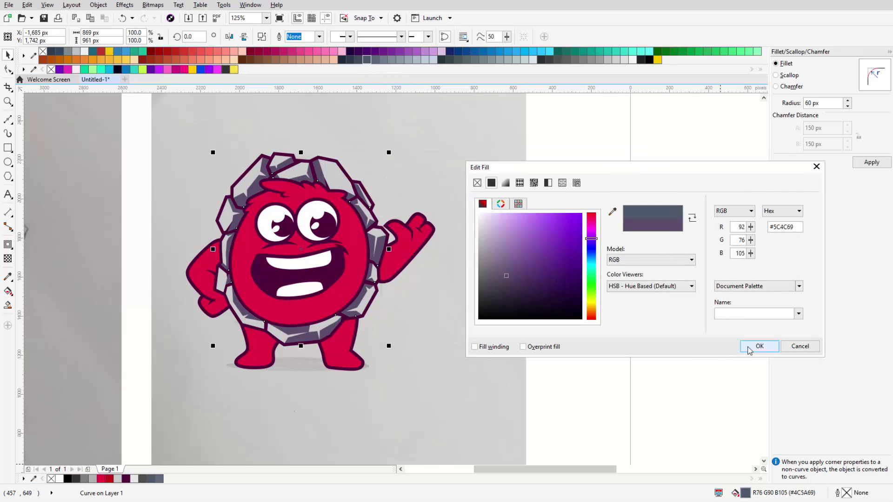
left_click(759, 346)
scroll(364, 202, "up", 3)
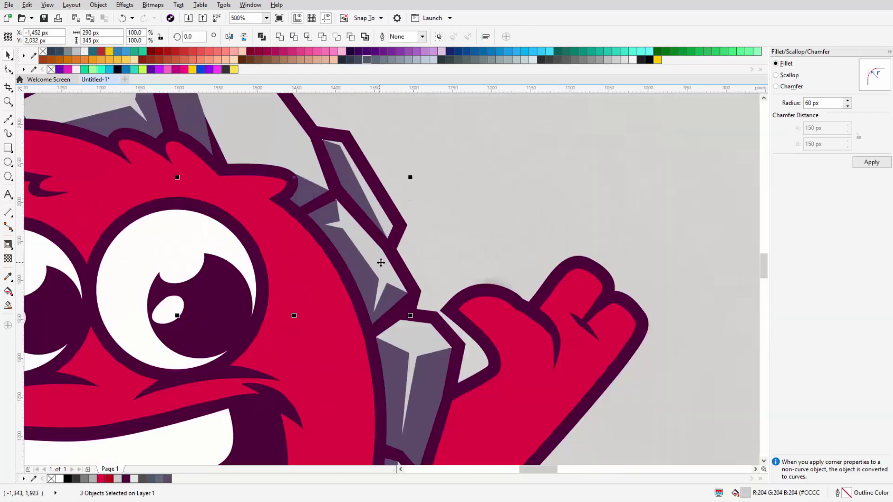
scroll(419, 321, "down", 3)
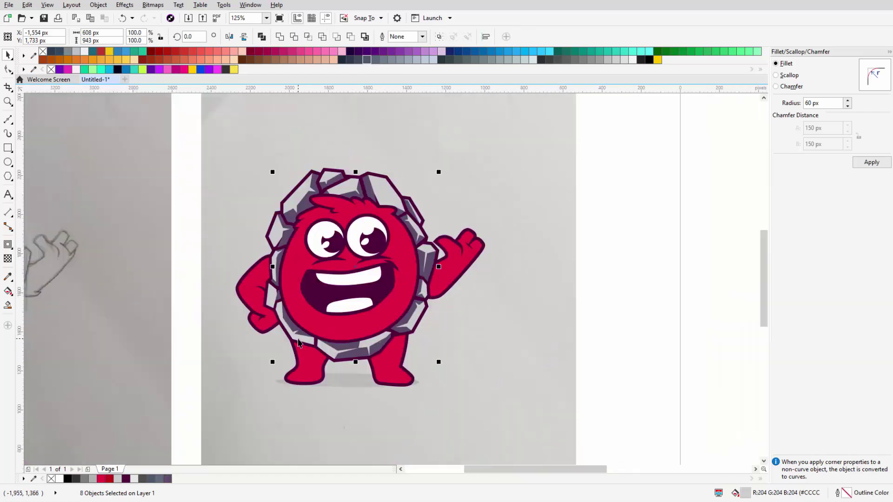
scroll(273, 260, "up", 3)
scroll(243, 298, "up", 2)
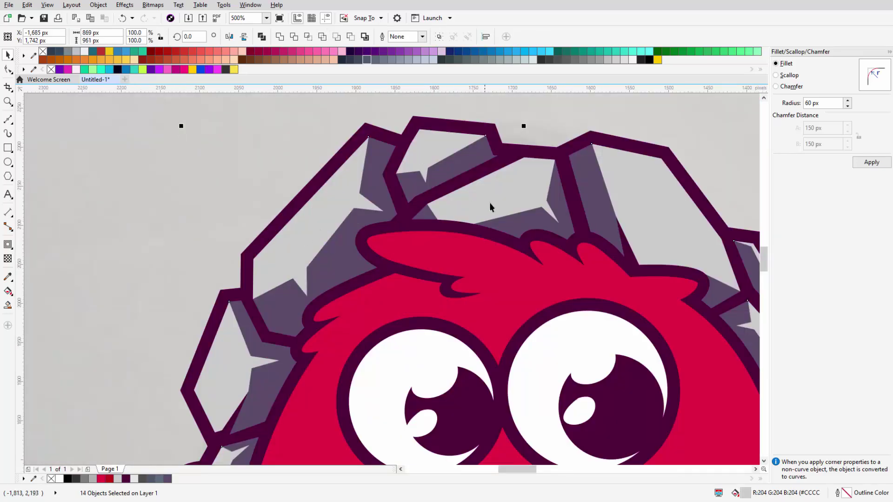
Step: Undo that colour and fill the rocks with a darker lavender (#CDBED1) instead
key("ctrl+z")
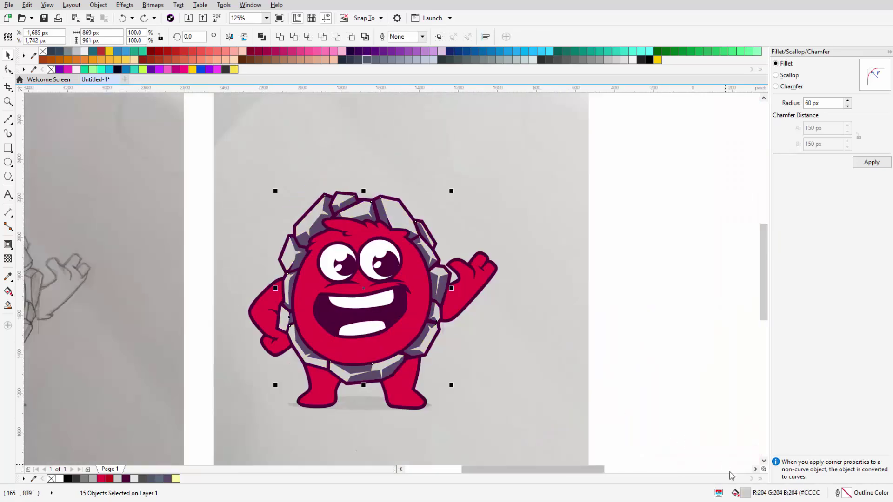
double_click(743, 492)
left_click_drag(356, 153, 577, 158)
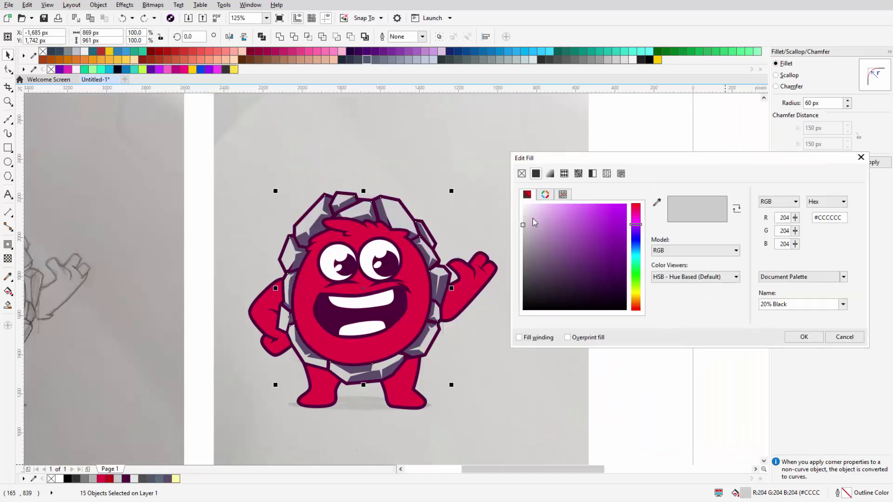
left_click_drag(530, 215, 532, 223)
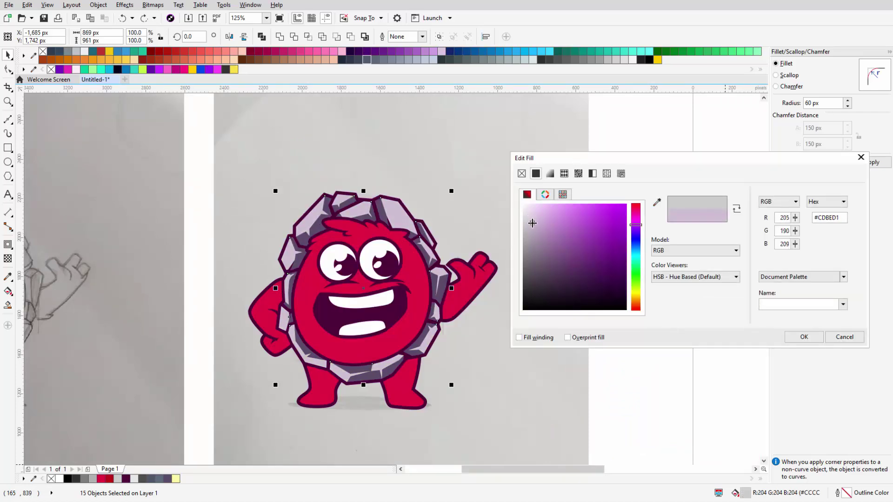
key("Return")
scroll(280, 213, "down", 3)
scroll(300, 246, "up", 3)
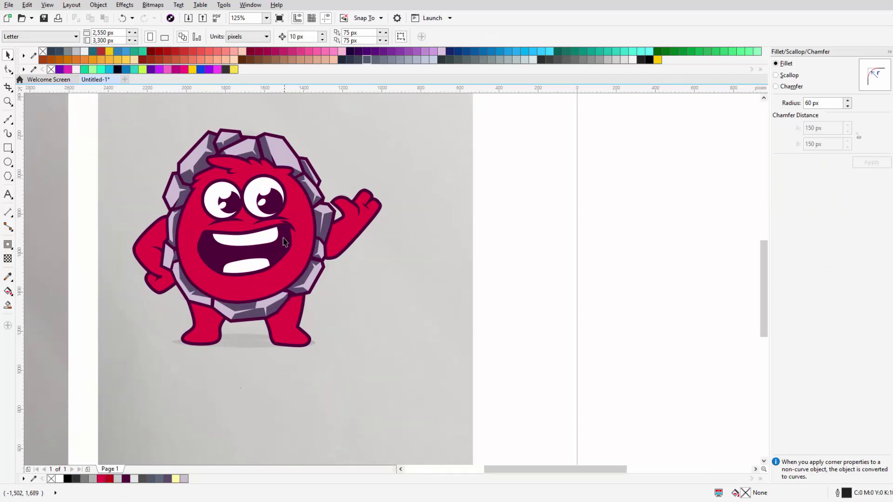
Step: Begin tracing a straight-edged highlight outline on the top rock of the shell
scroll(285, 242, "up", 1)
scroll(292, 174, "up", 3)
scroll(222, 210, "up", 2)
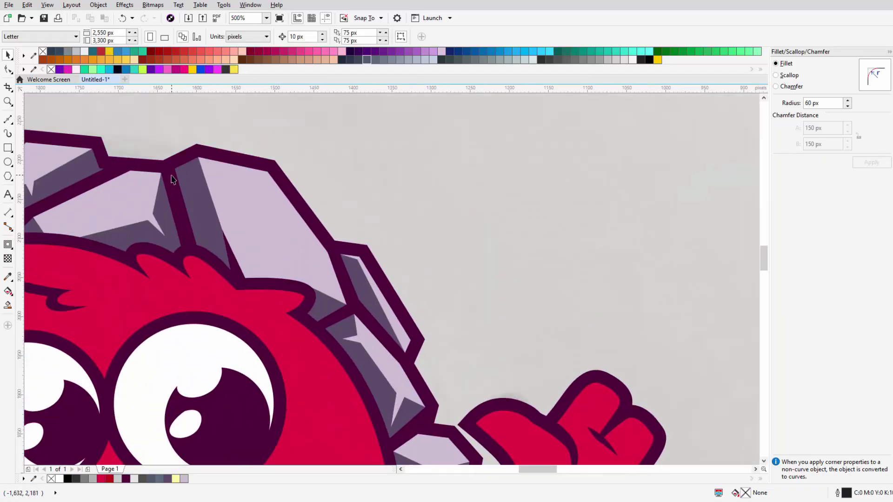
key("F10")
scroll(229, 233, "up", 1)
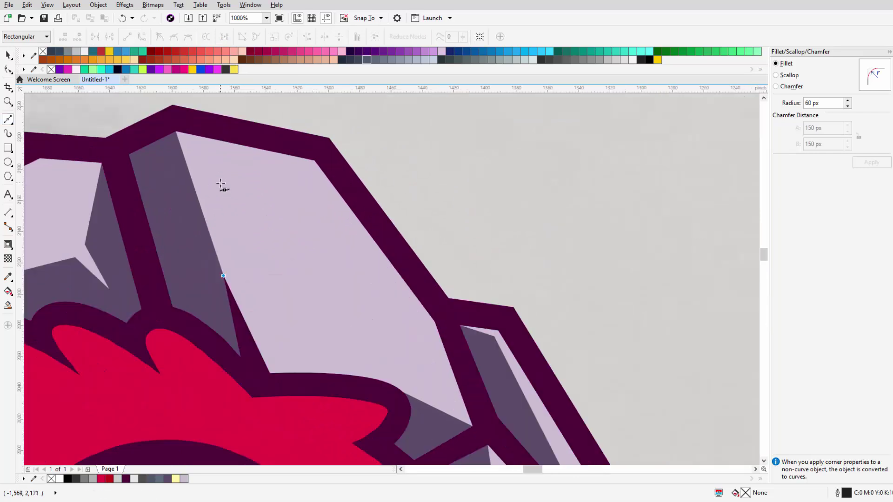
left_click(221, 186)
left_click(387, 388)
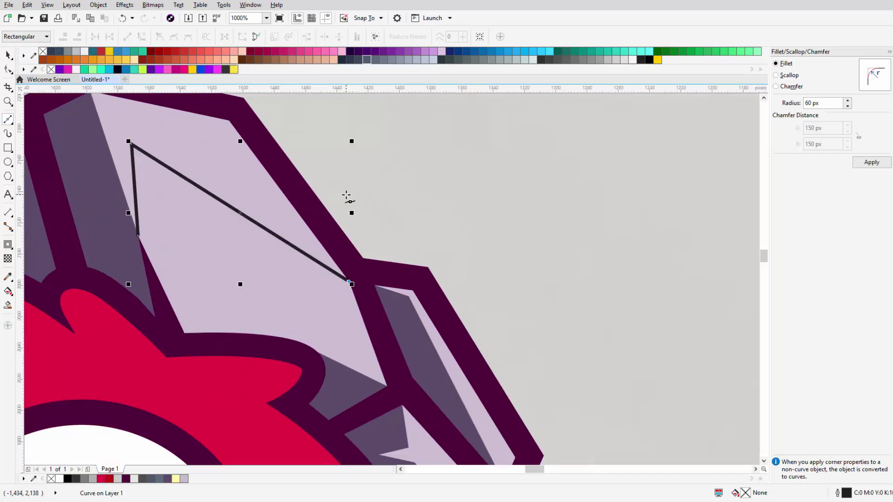
double_click(349, 193)
Step: Close the top-rock highlight around its upper edge, cut it out, and make it white with no outline
left_click(390, 227)
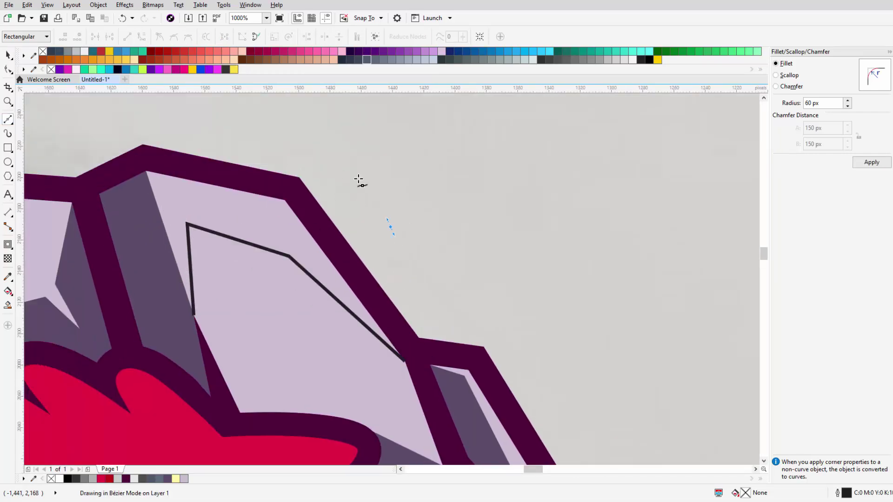
left_click(276, 133)
left_click(135, 128)
left_click(122, 199)
left_click(195, 316)
key("ctrl+l")
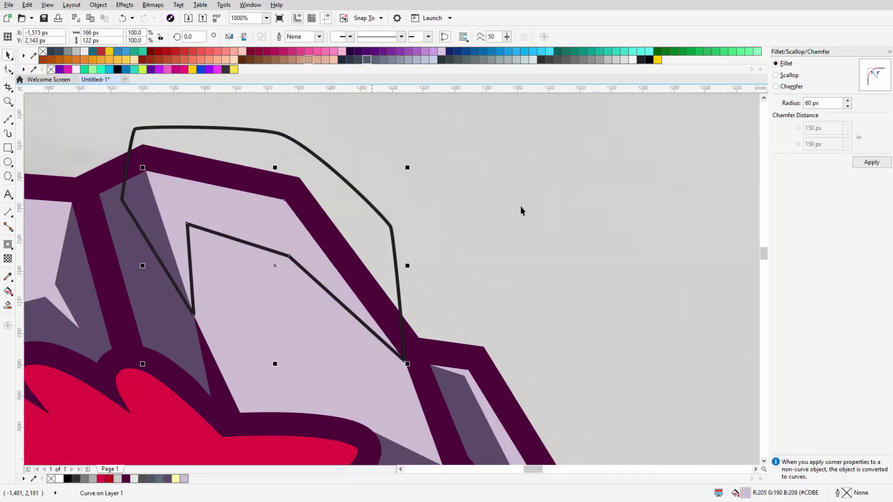
key("Escape")
Step: Nudge one corner of the top-rock white highlight slightly upward
scroll(311, 226, "down", 5)
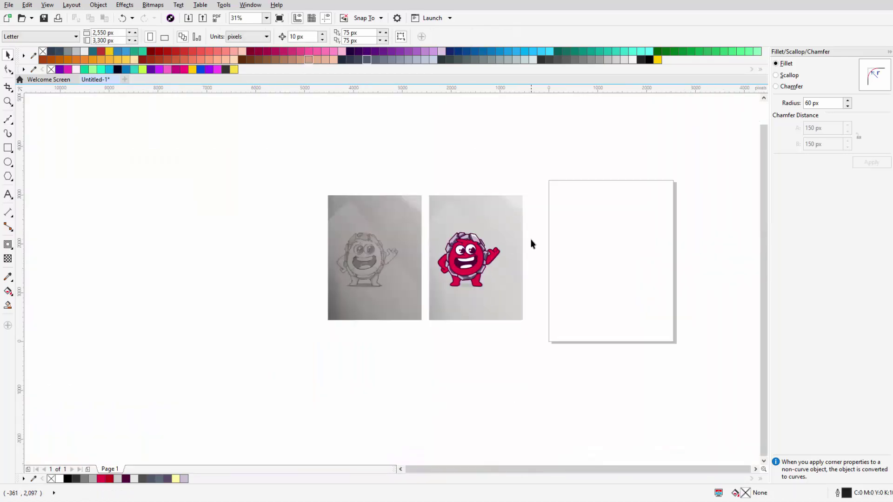
scroll(530, 239, "up", 5)
key("F10")
left_click(395, 244)
scroll(346, 238, "down", 5)
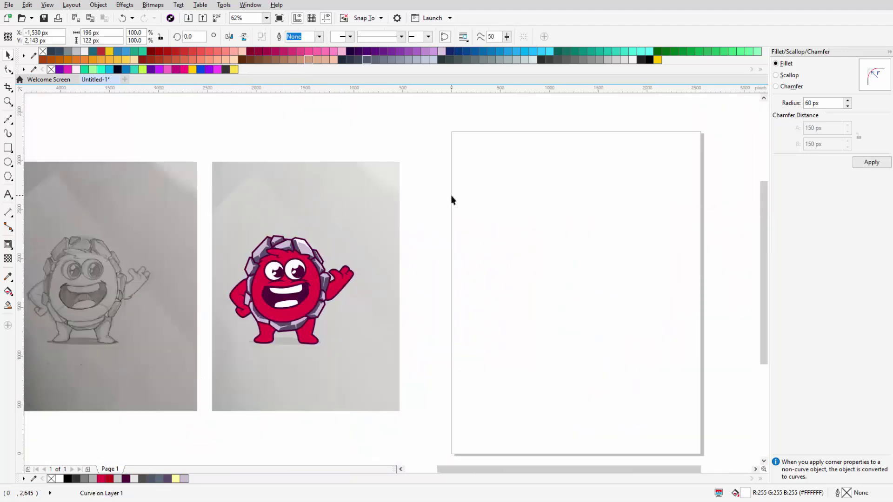
scroll(399, 217, "up", 5)
left_click_drag(271, 225, 270, 220)
scroll(271, 223, "down", 3)
key("space")
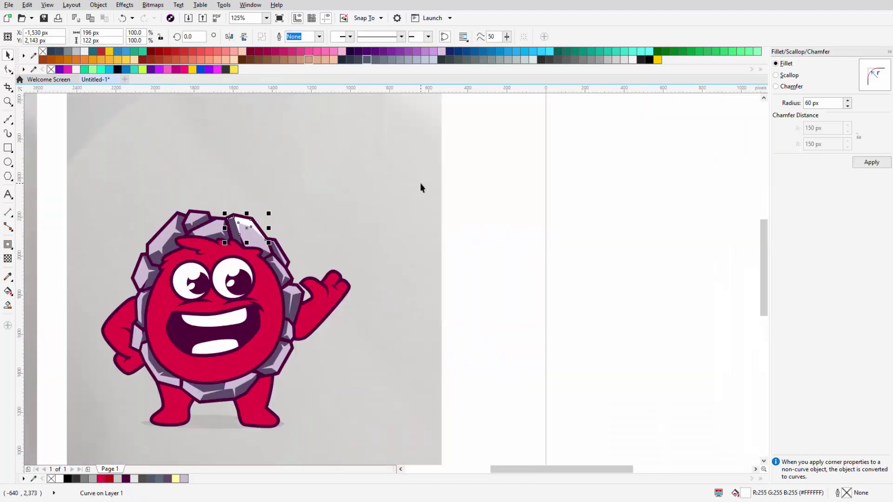
scroll(420, 183, "down", 3)
scroll(339, 195, "up", 5)
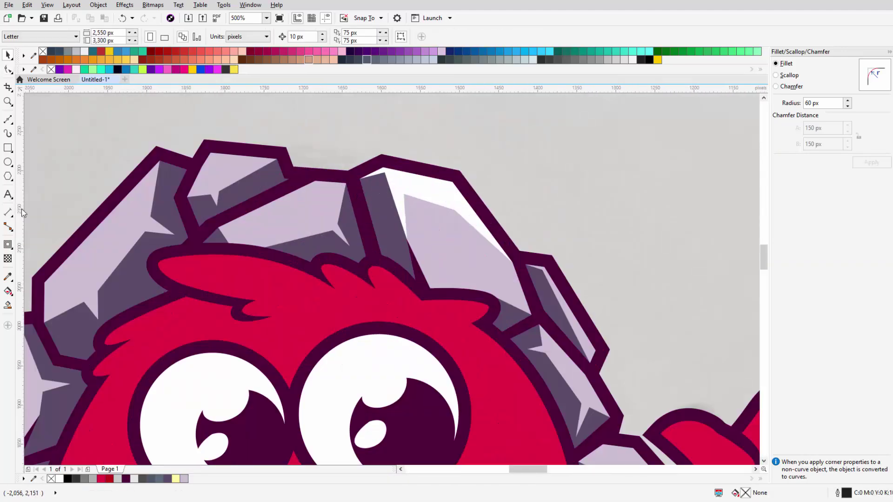
Step: Trace a highlight outline along the top edge of the next rock
left_click(9, 120)
scroll(125, 258, "up", 3)
left_click(191, 214)
scroll(191, 214, "down", 2)
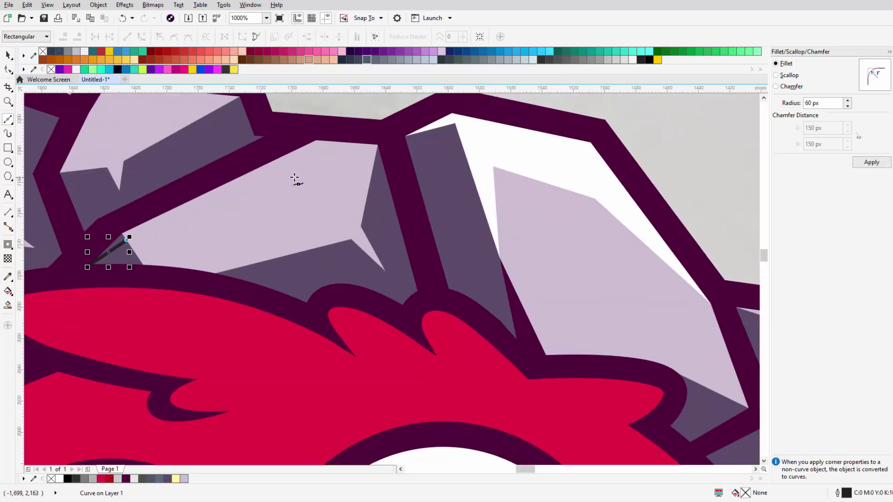
double_click(307, 170)
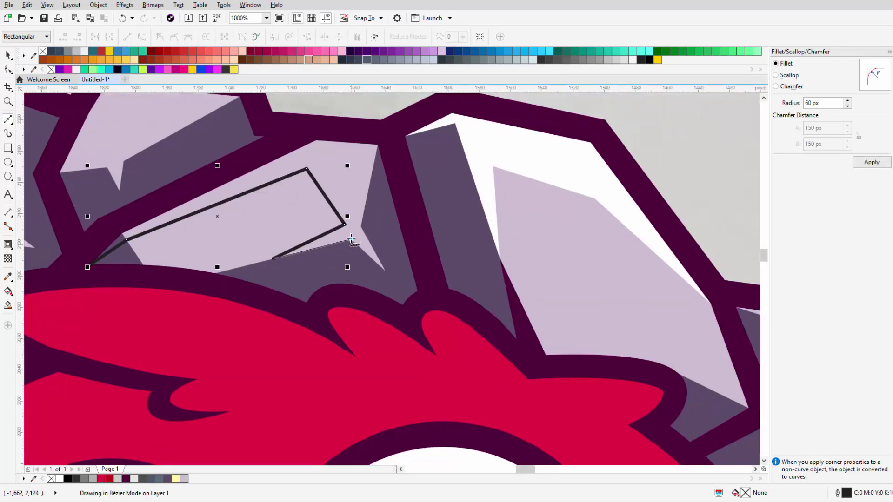
left_click(351, 239)
double_click(385, 270)
left_click(367, 224)
left_click(377, 144)
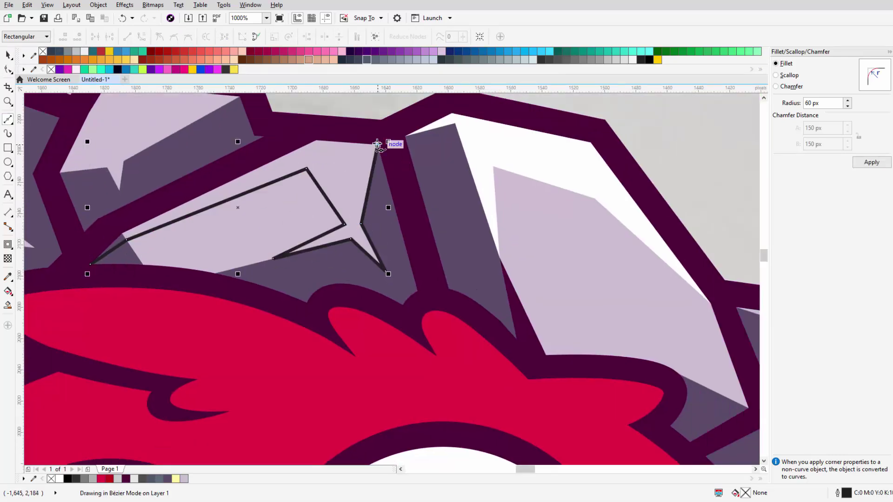
left_click(123, 232)
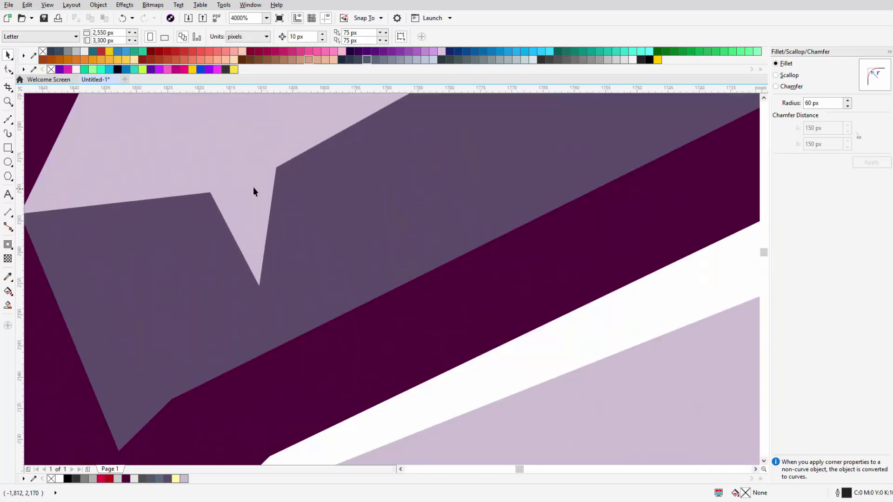
left_click(255, 185)
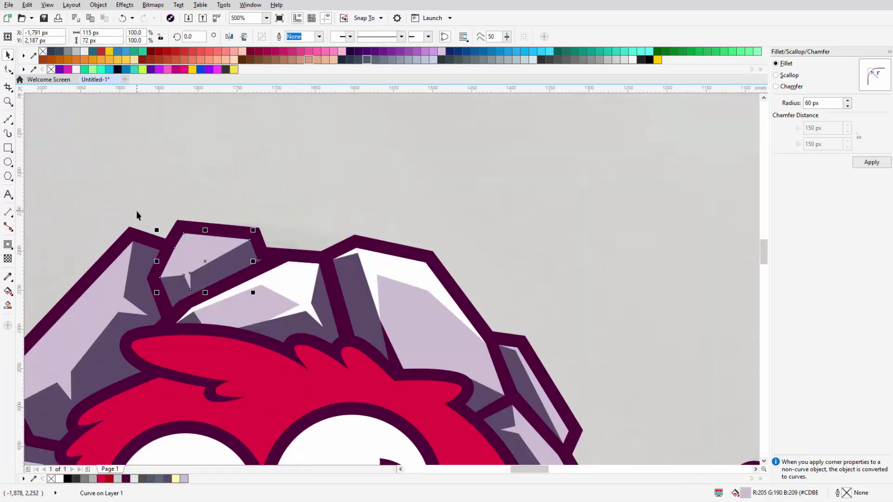
Step: Trace a five-corner highlight outline on the small top rock
scroll(137, 212, "up", 2)
left_click(8, 120)
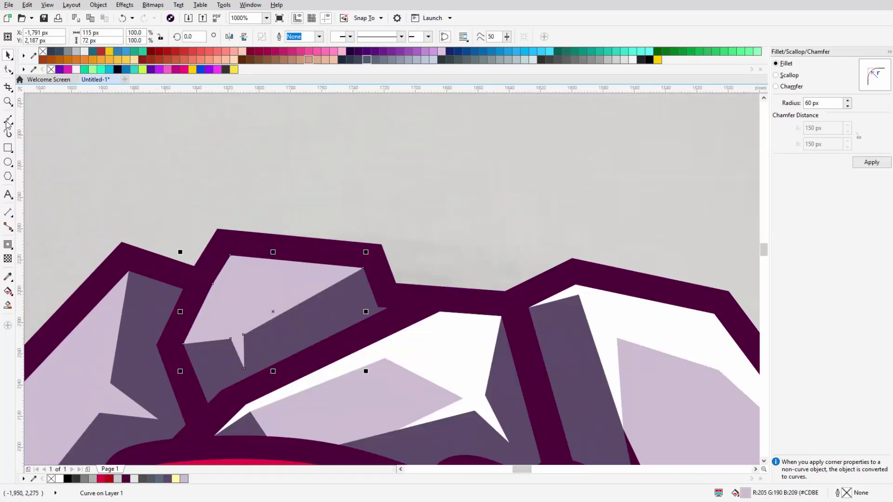
left_click(209, 282)
left_click(297, 291)
left_click(262, 324)
left_click(362, 267)
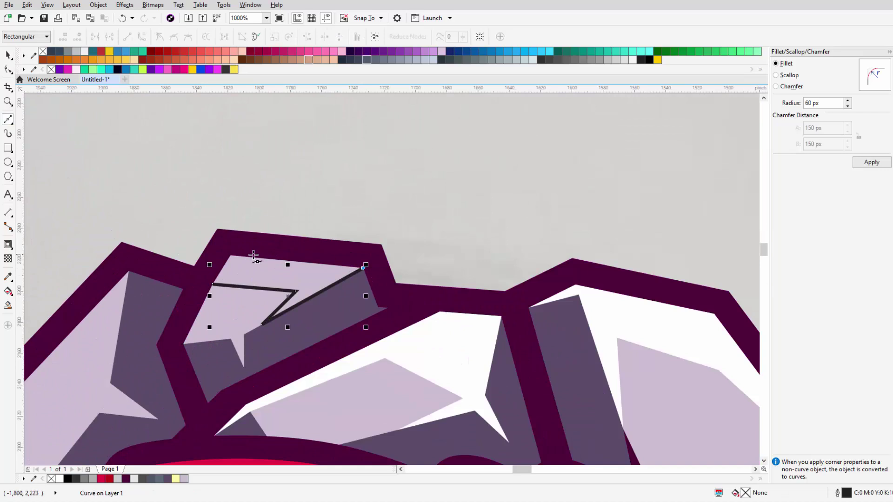
left_click(230, 255)
Step: Close the small-rock highlight and pull a corner to fit the rock edge
left_click(213, 284)
key("F10")
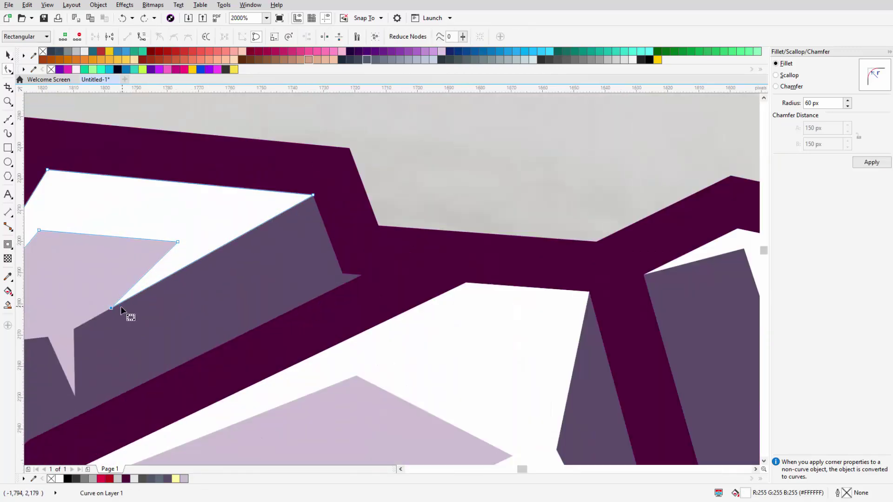
left_click_drag(121, 306, 213, 241)
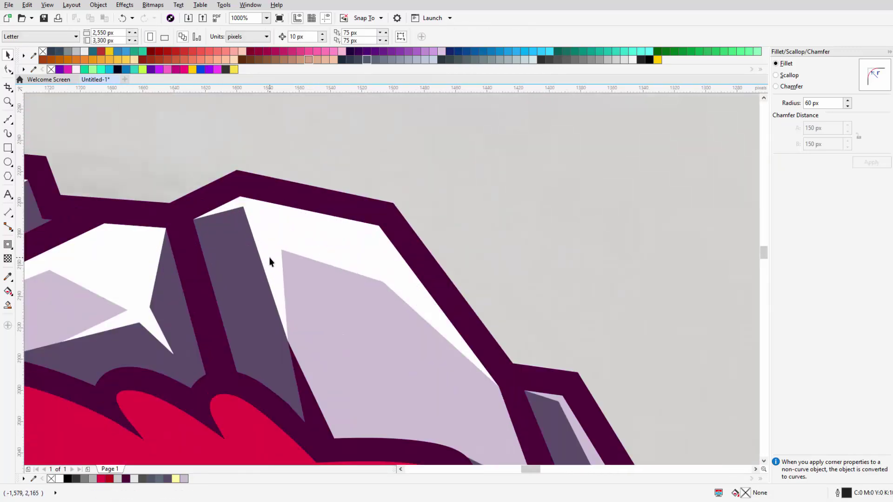
left_click(268, 257)
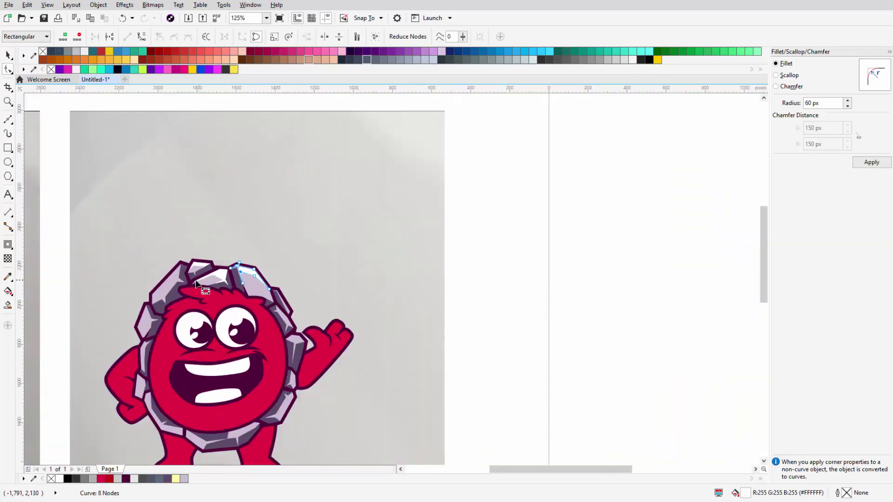
Step: Draw a short freehand highlight line on the left rock
scroll(167, 280, "up", 4)
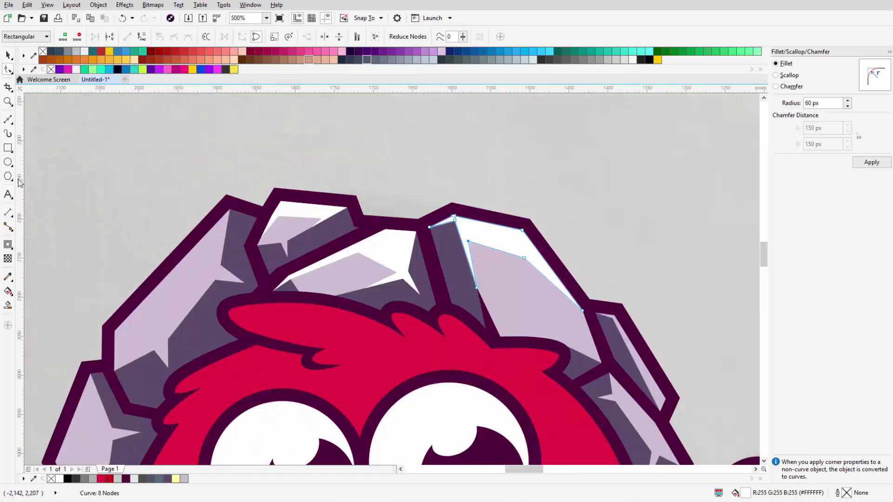
key("F5")
left_click(174, 269)
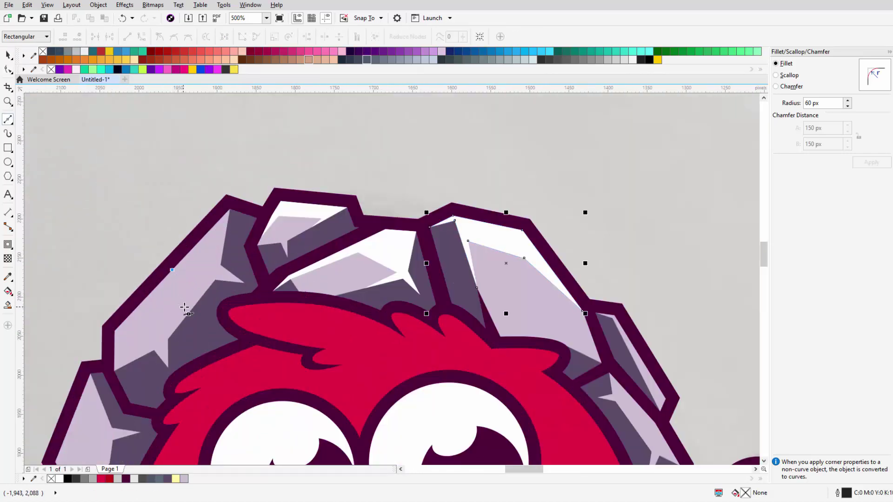
left_click(191, 303)
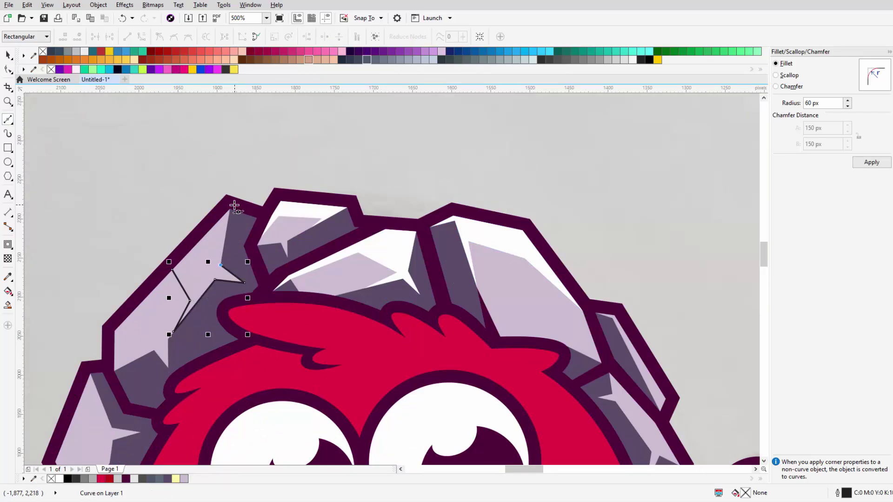
key("space")
scroll(293, 374, "down", 5)
Step: Briefly select the whole mascot, deselect it, and zoom in on the right side
key("ctrl+a")
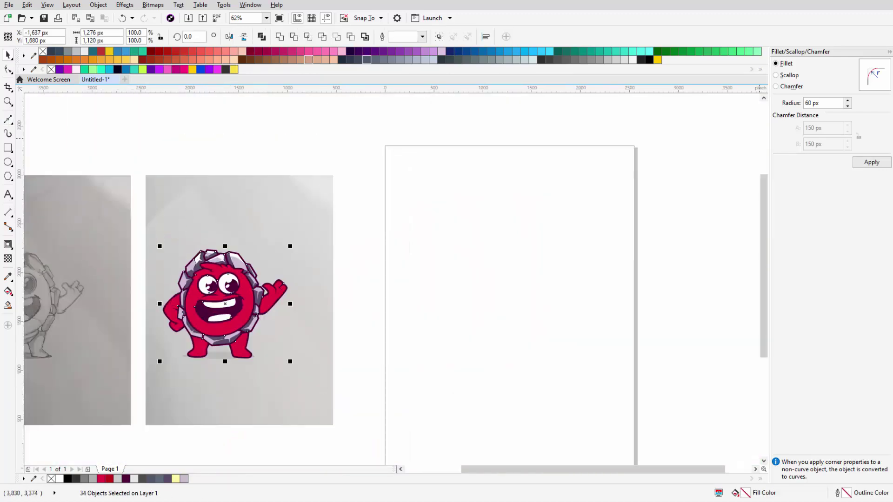
scroll(379, 307, "down", 2)
left_click(379, 308)
scroll(300, 308, "up", 2)
scroll(313, 266, "up", 2)
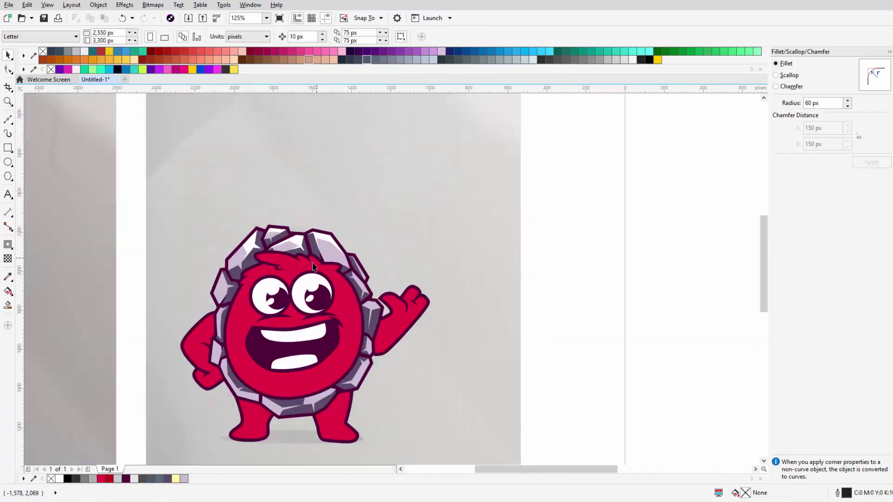
scroll(312, 265, "up", 4)
scroll(340, 260, "up", 4)
Step: Draw a highlight facet with a curved left side on the side rock
left_click(8, 120)
scroll(291, 252, "up", 2)
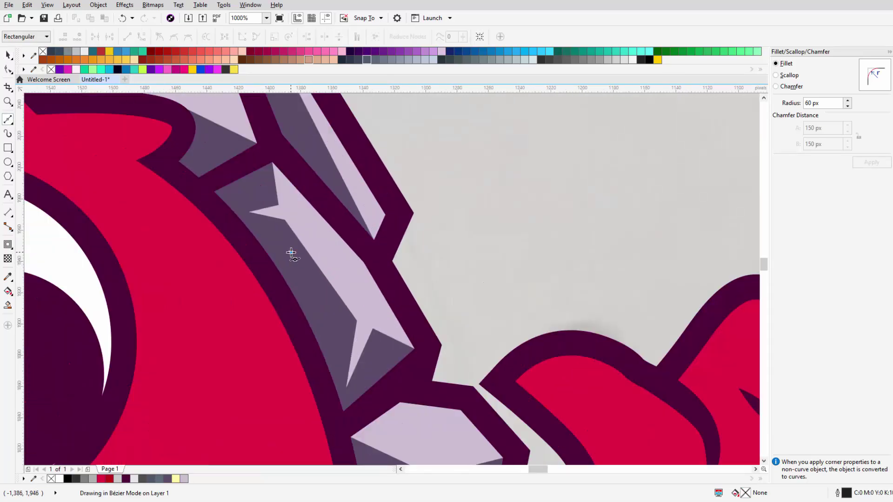
left_click(360, 263)
left_click(415, 348)
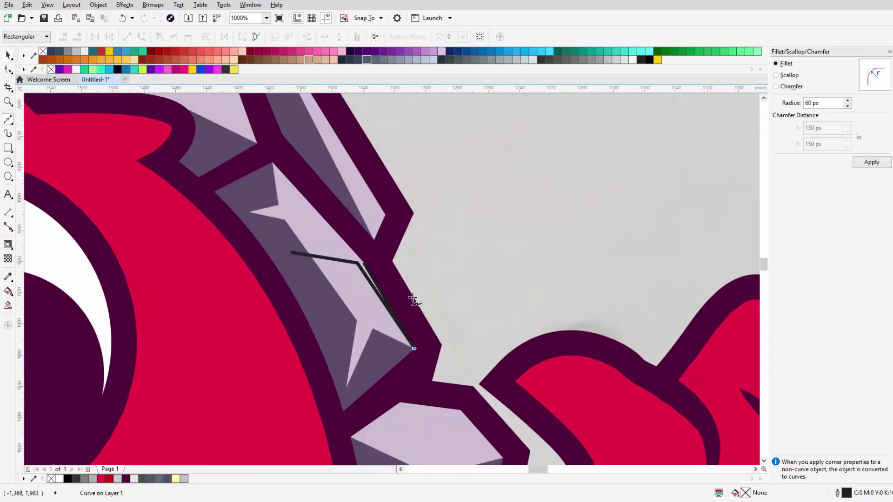
left_click(445, 325)
left_click(275, 153)
left_click_drag(291, 252, 353, 265)
key("space")
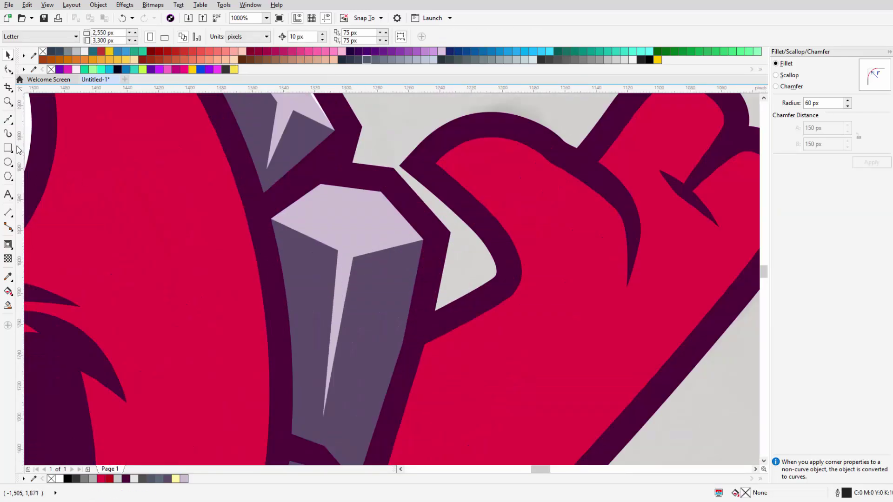
Step: Draw a curved white facet over the top of the lower rock
key("space")
left_click_drag(492, 262, 493, 263)
key("ctrl+z")
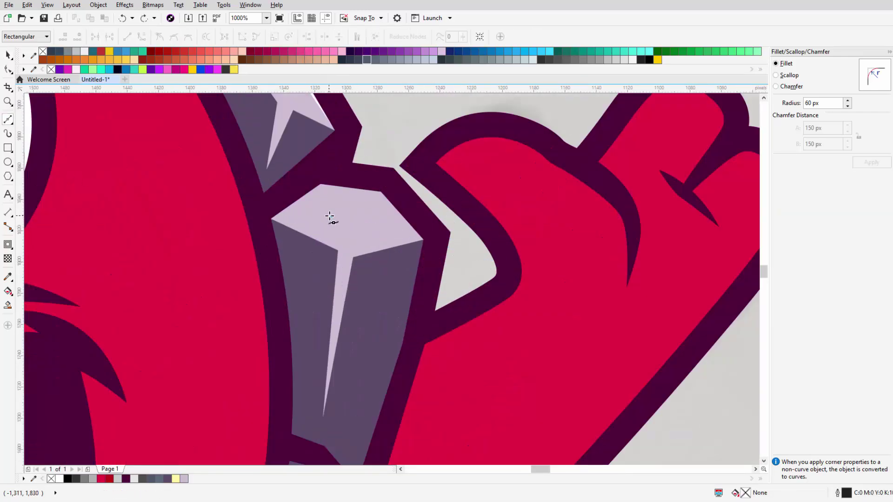
left_click(268, 219)
left_click_drag(410, 190, 450, 164)
key("space")
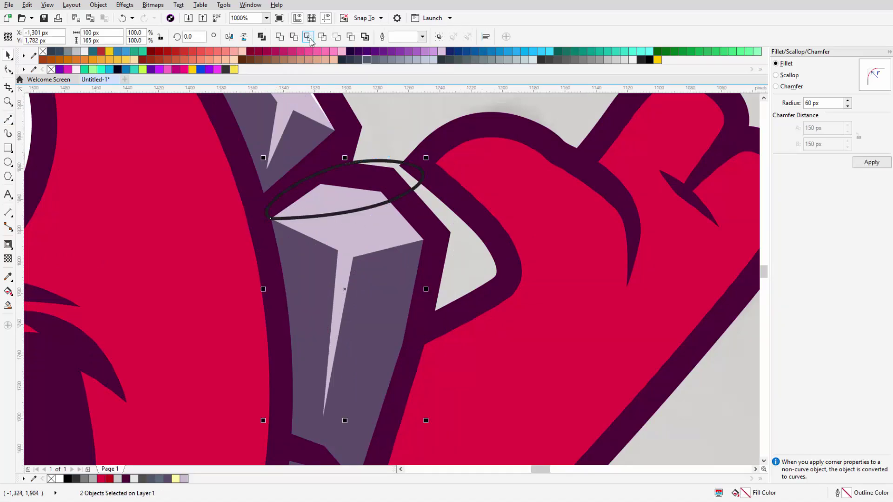
scroll(401, 234, "down", 5)
scroll(546, 259, "down", 3)
scroll(442, 246, "up", 3)
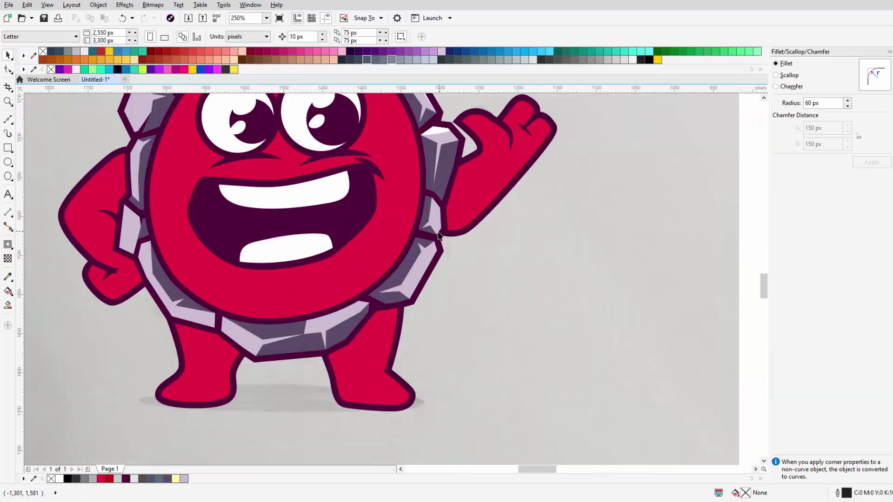
scroll(358, 233, "up", 3)
Step: Draw another closed highlight shape on a right-side rock
key("space")
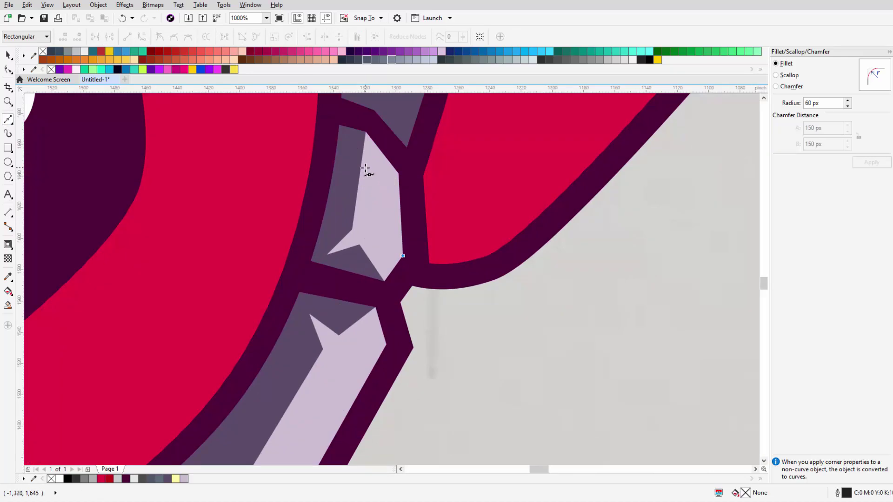
left_click(365, 169)
left_click(402, 255)
key("space")
scroll(398, 138, "down", 2)
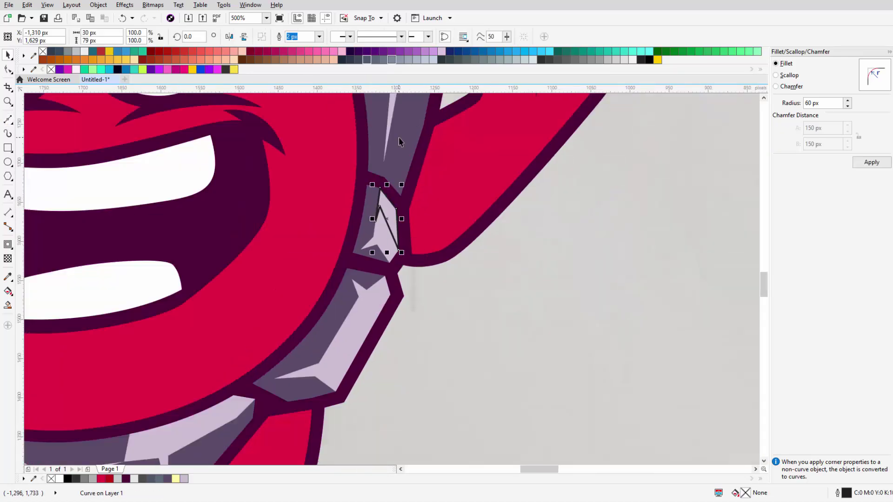
scroll(398, 137, "down", 2)
scroll(279, 265, "down", 3)
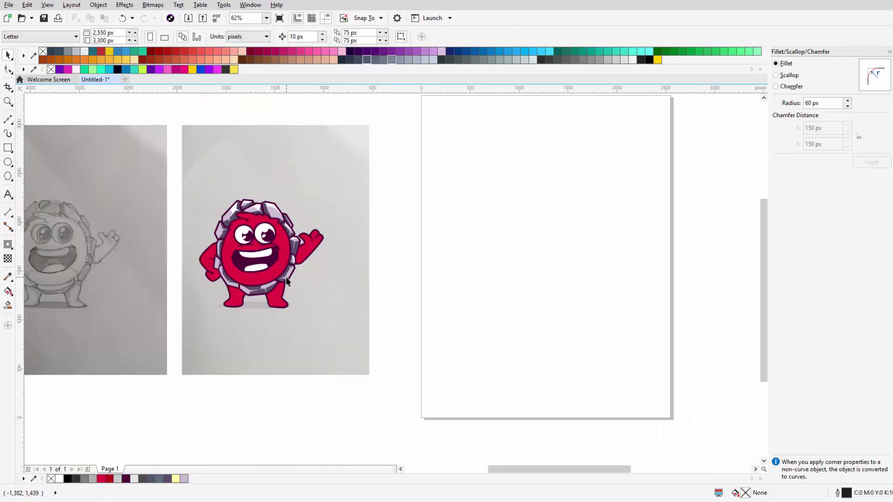
scroll(286, 277, "up", 5)
Step: Outline a four-corner highlight facet around a lower-shell rock piece
key("space")
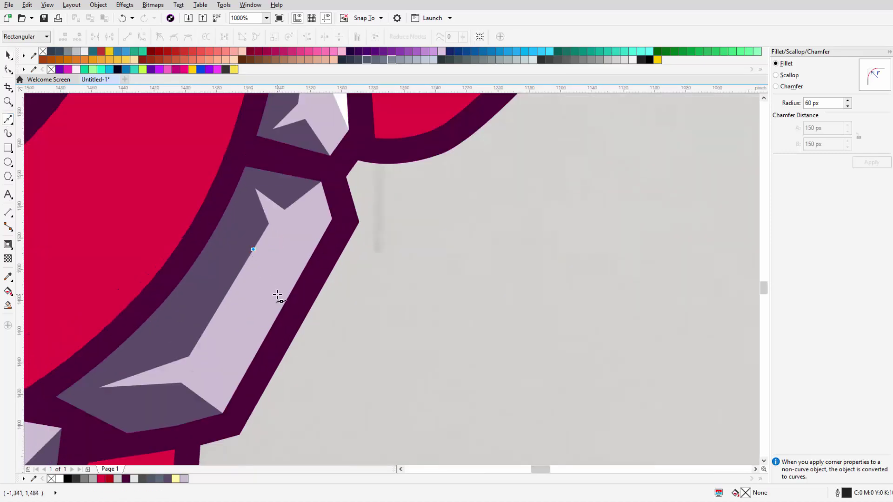
left_click(277, 294)
left_click(242, 376)
left_click(456, 254)
left_click(347, 176)
left_click(254, 249)
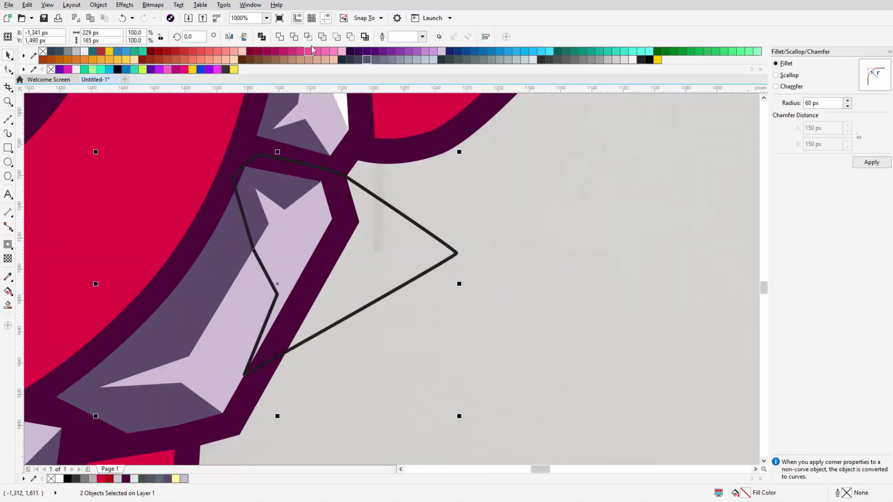
key("space")
scroll(415, 265, "down", 3)
scroll(403, 284, "down", 3)
scroll(403, 284, "up", 3)
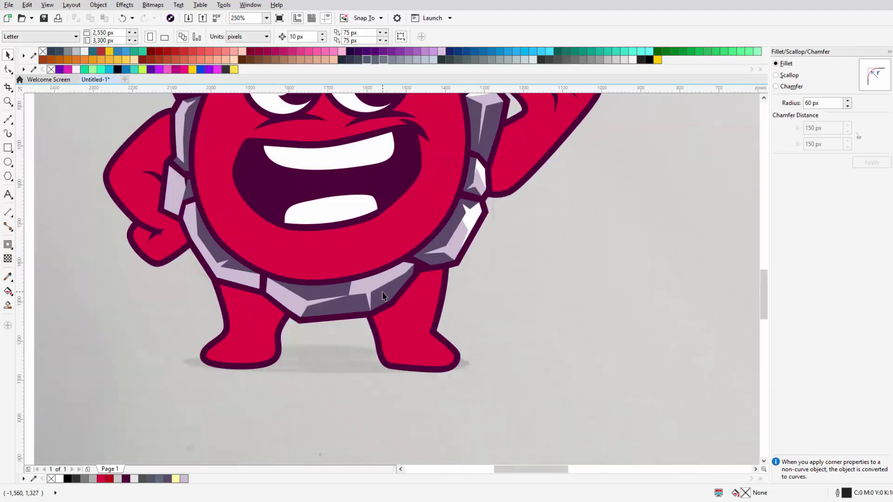
key("space")
scroll(336, 302, "up", 4)
Step: Draw a curved highlight facet on the bottom rock under the belly and fill it white
key("ctrl+z")
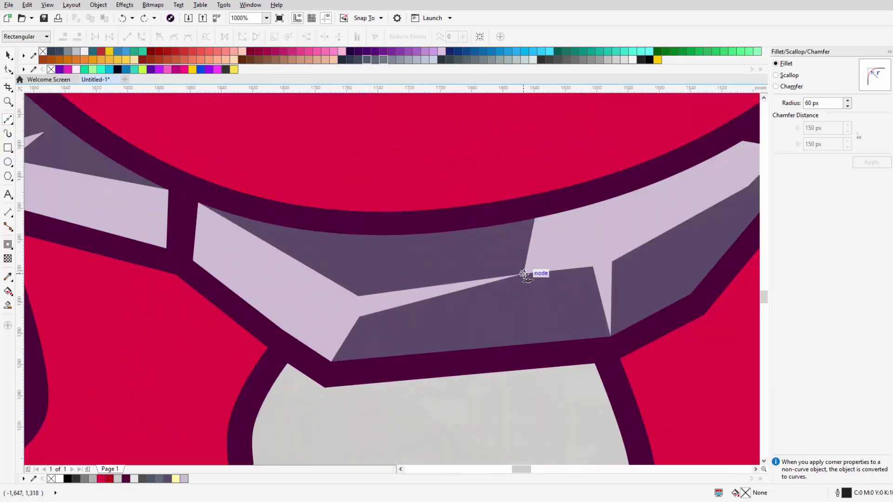
left_click(356, 304)
left_click(270, 257)
left_click_drag(185, 221, 186, 191)
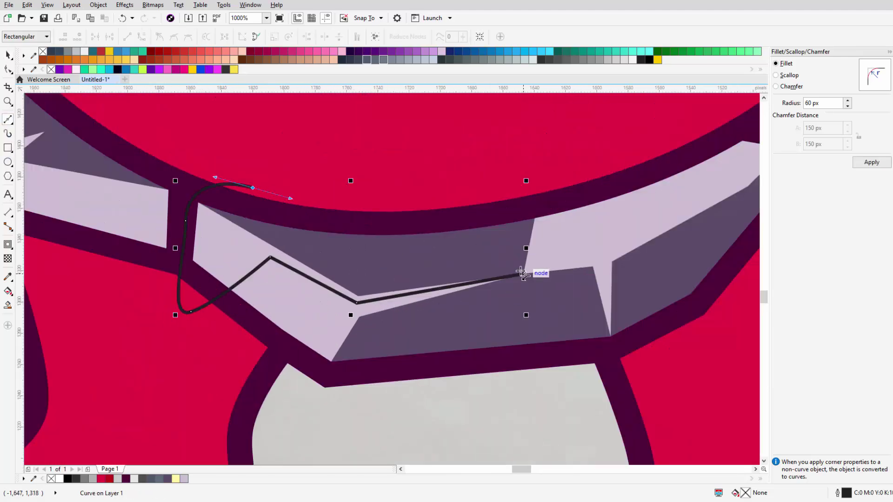
left_click(521, 274)
key("space")
left_click(85, 51)
scroll(318, 300, "down", 10)
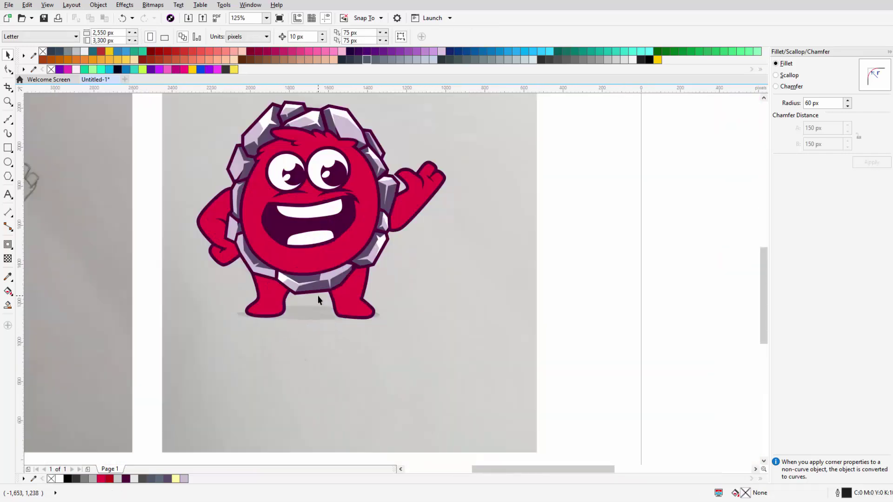
scroll(318, 300, "up", 10)
Step: Trim the rock facet with a cutting polygon using Intersect, removing the leftover outline
key("space")
left_click(450, 224)
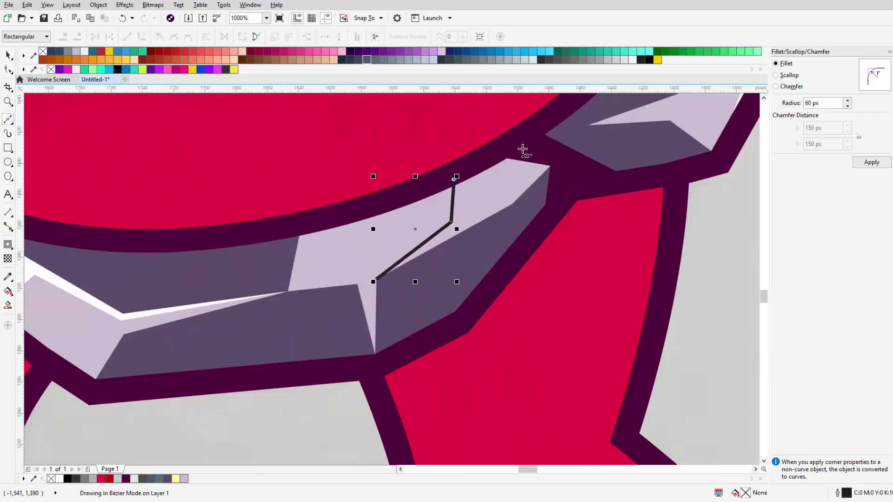
left_click(527, 142)
left_click(598, 188)
left_click(376, 279)
key("space")
left_click(379, 249, "shift")
left_click(308, 38)
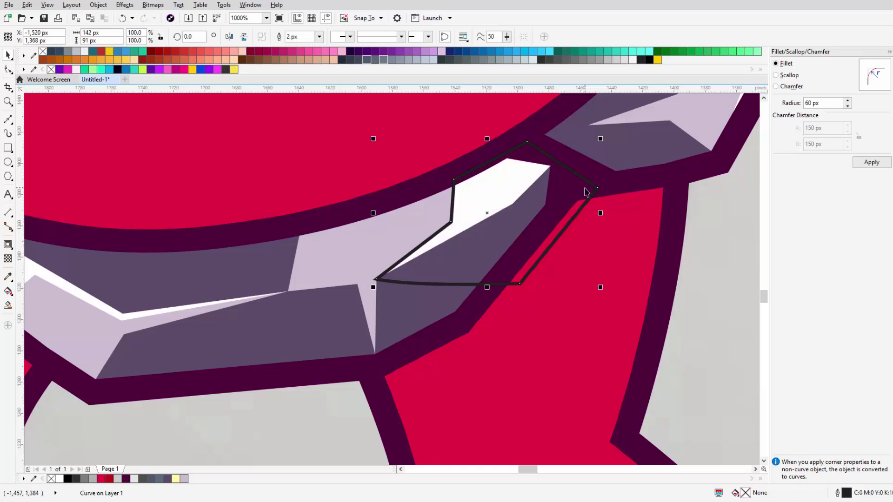
key("Escape")
scroll(347, 270, "down", 5)
scroll(347, 270, "up", 3)
Step: Trace a closed highlight shape over the left lavender rock band along the shell edge
key("space")
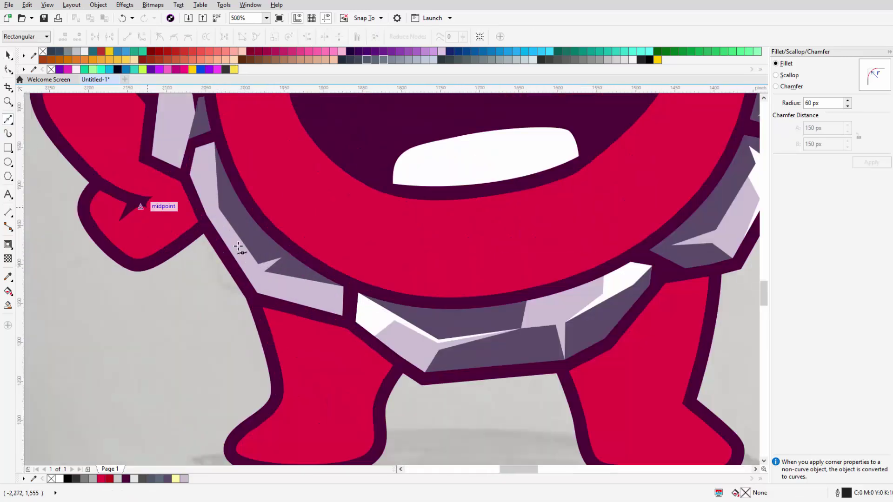
scroll(264, 287, "up", 2)
left_click(253, 289)
left_click(319, 372)
left_click(408, 372)
left_click(339, 267)
left_click(292, 137)
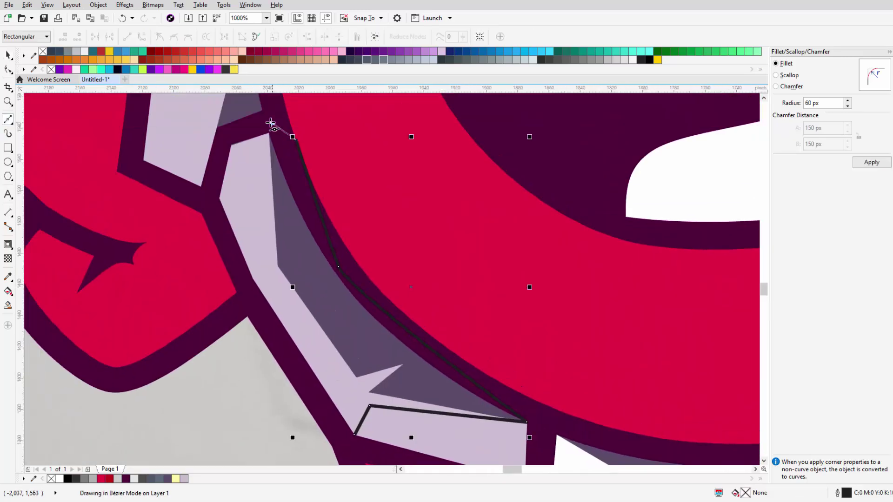
left_click(278, 265)
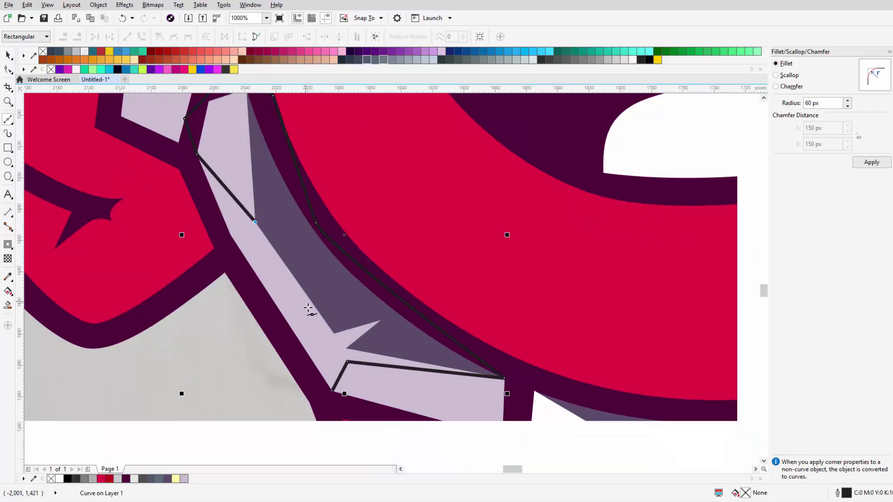
key("space")
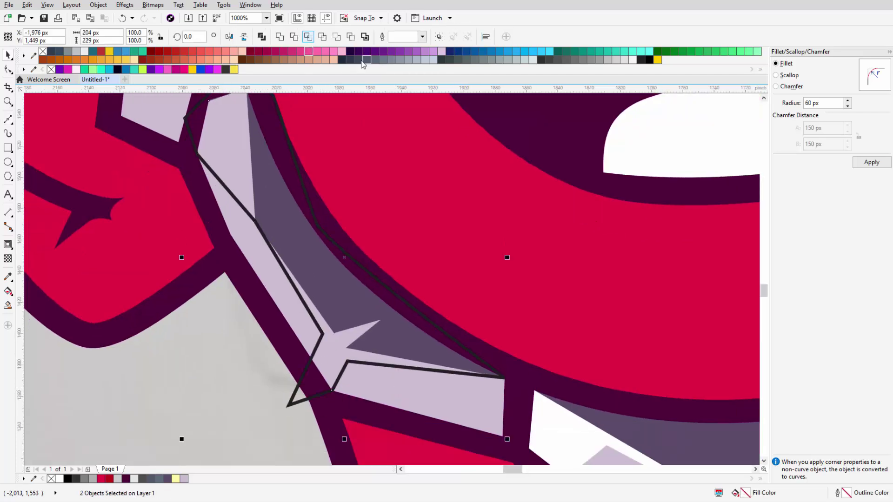
scroll(250, 347, "down", 6)
scroll(250, 347, "down", 2)
scroll(271, 320, "up", 4)
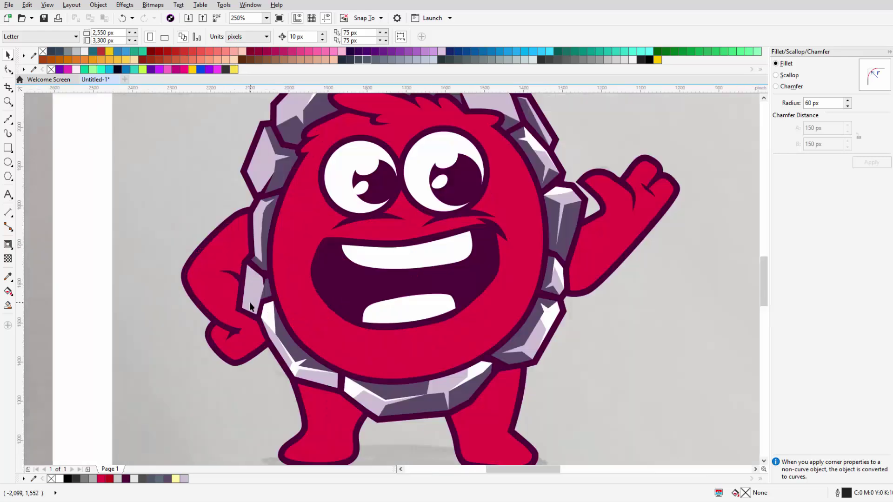
scroll(271, 320, "up", 2)
Step: Add a white highlight on the rock beside the arm
key("space")
left_click(271, 320)
left_click(307, 265)
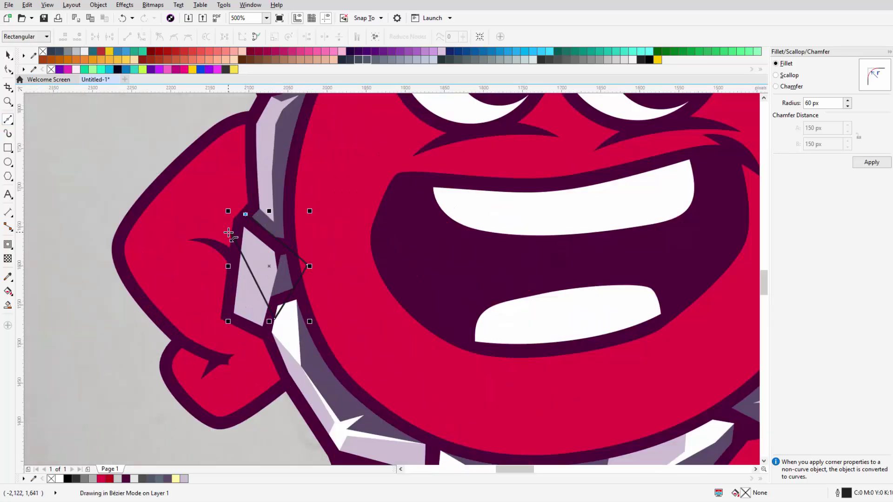
key("space")
left_click(366, 59)
scroll(261, 263, "down", 3)
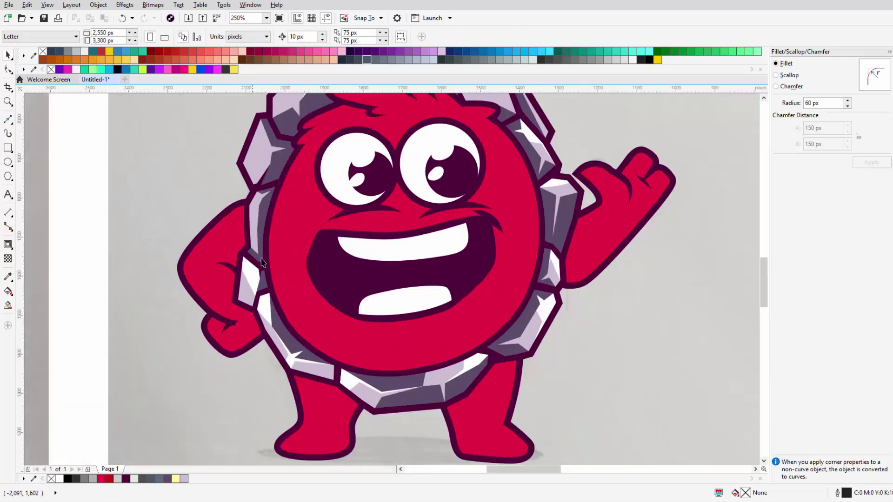
scroll(261, 262, "up", 5)
Step: Draw a tiny closed highlight on the rock and fill it white
key("space")
left_click(208, 167)
left_click(176, 200)
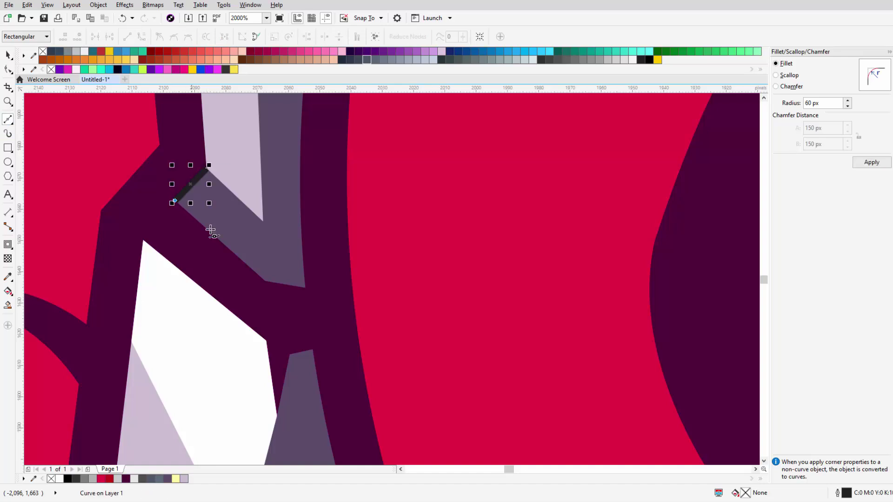
left_click(265, 281)
left_click(209, 167)
key("space")
left_click(84, 51)
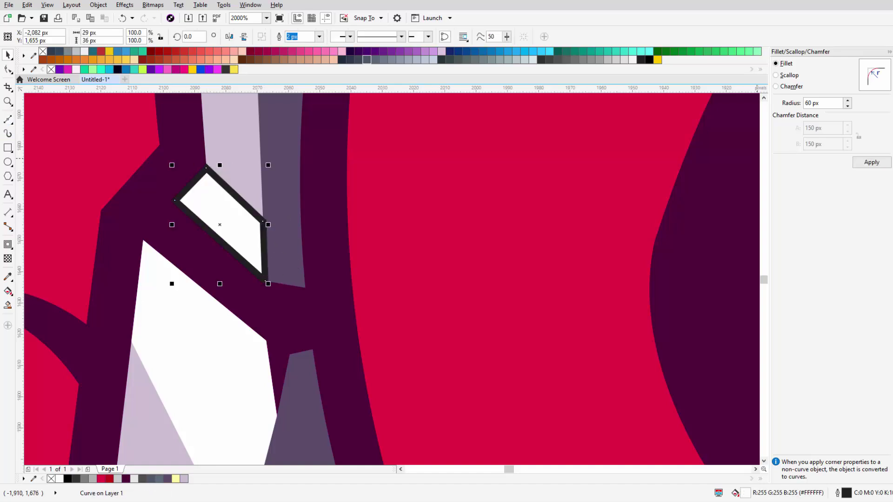
scroll(160, 279, "down", 2)
Step: Outline a five-corner light facet on a left-side rock
key("space")
left_click(158, 278)
left_click(188, 376)
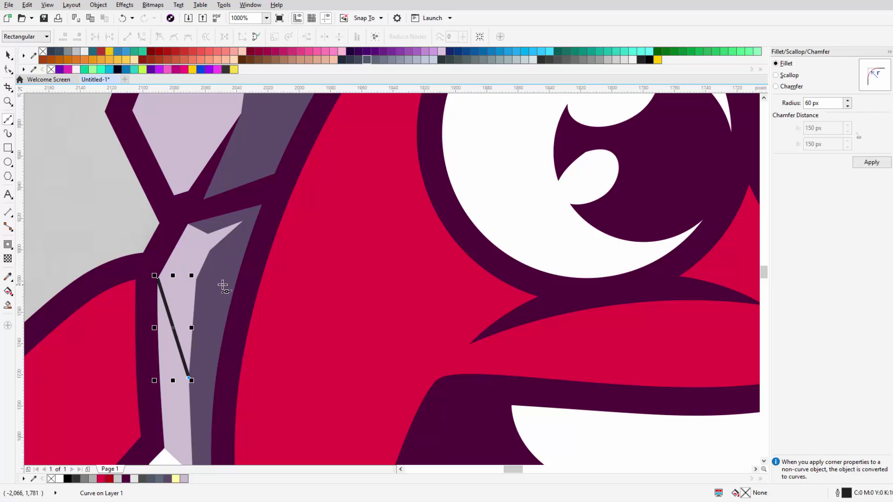
left_click(227, 277)
left_click(279, 212)
left_click(195, 199)
left_click(158, 278)
key("space")
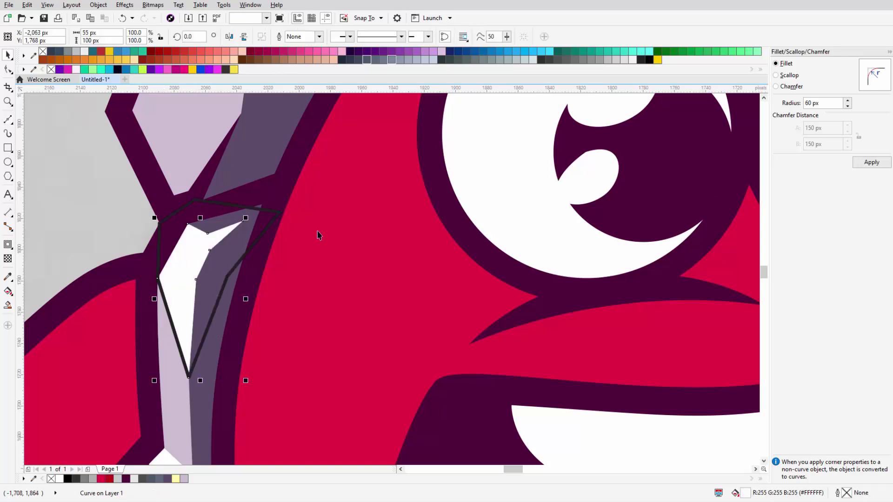
scroll(185, 321, "down", 3)
scroll(185, 320, "up", 3)
Step: Outline a closed facet on the upper-left rock of the shell
left_click(8, 119)
left_click(217, 320)
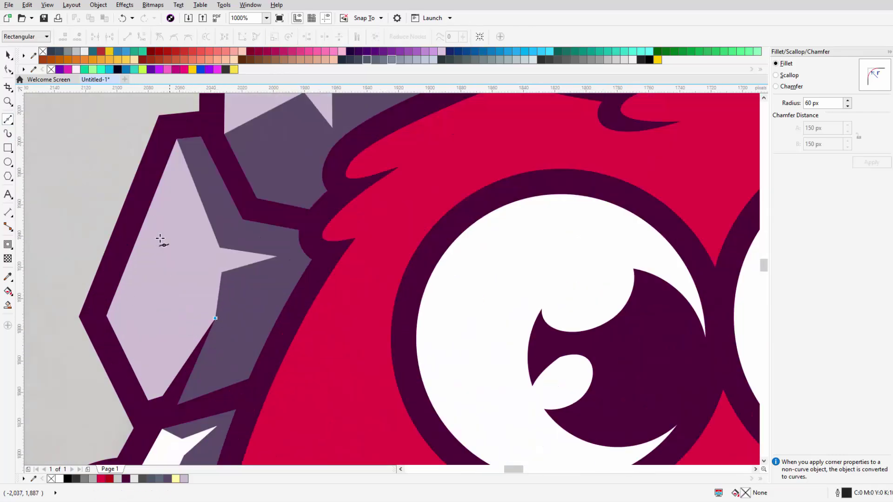
left_click(156, 220)
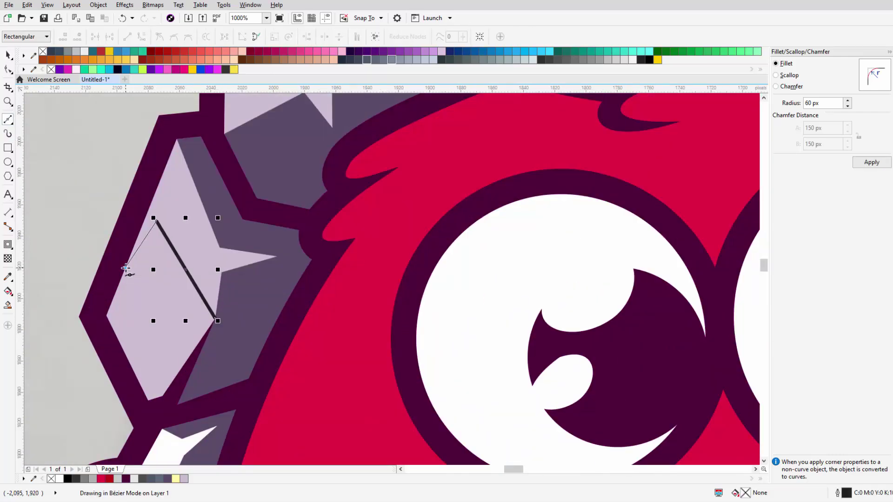
left_click(217, 321)
key("space")
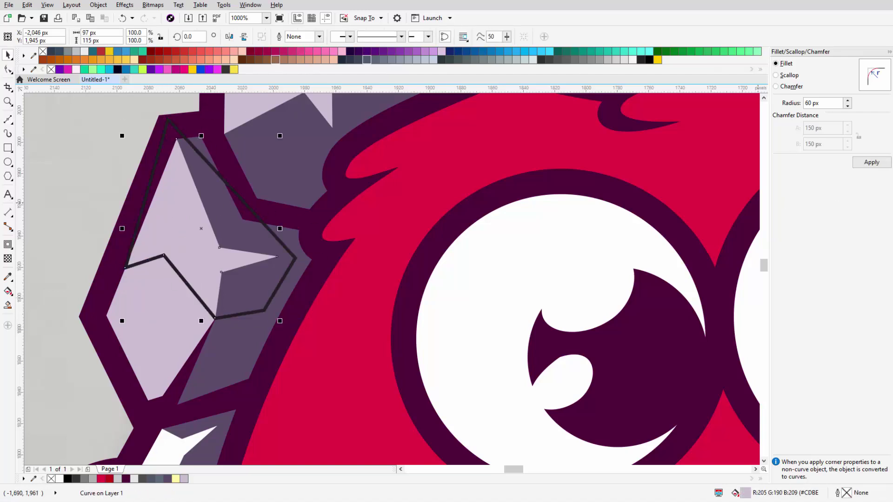
scroll(237, 298, "down", 3)
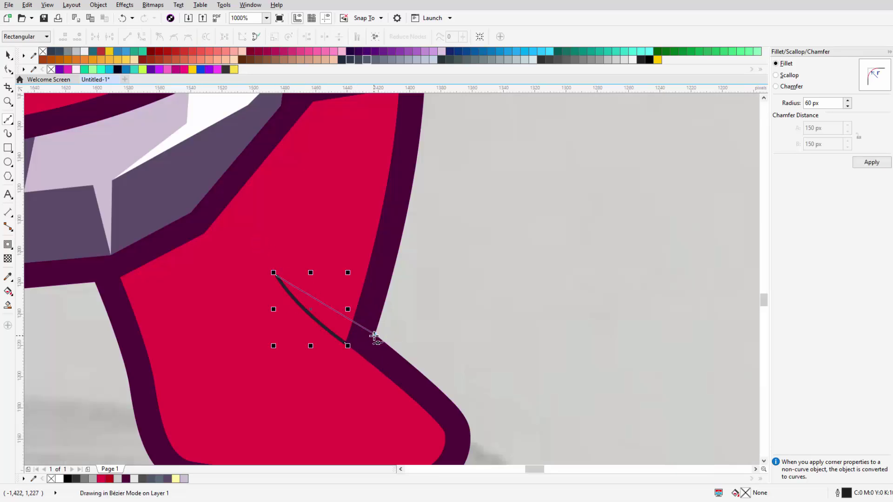
Step: Draw a small leaf-shaped closed curve on the right leg's inner edge
key("space")
scroll(447, 293, "down", 3)
scroll(481, 334, "down", 3)
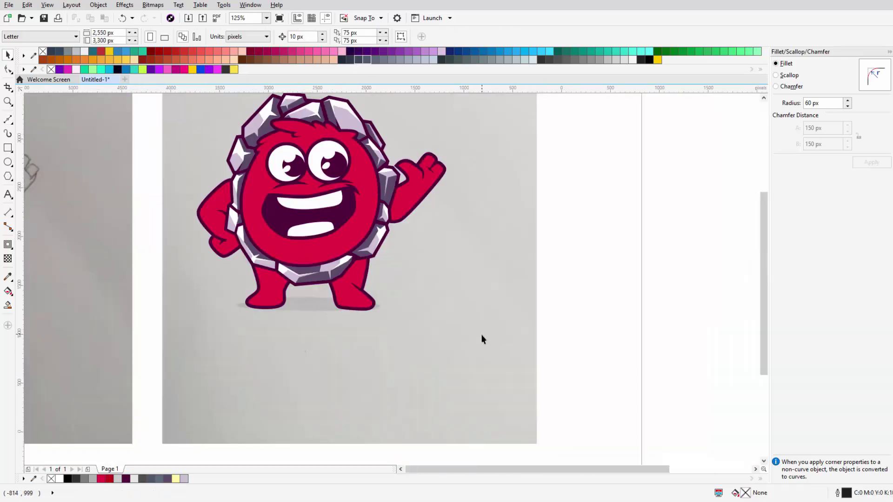
scroll(440, 303, "down", 2)
scroll(390, 309, "up", 1)
scroll(390, 308, "up", 1)
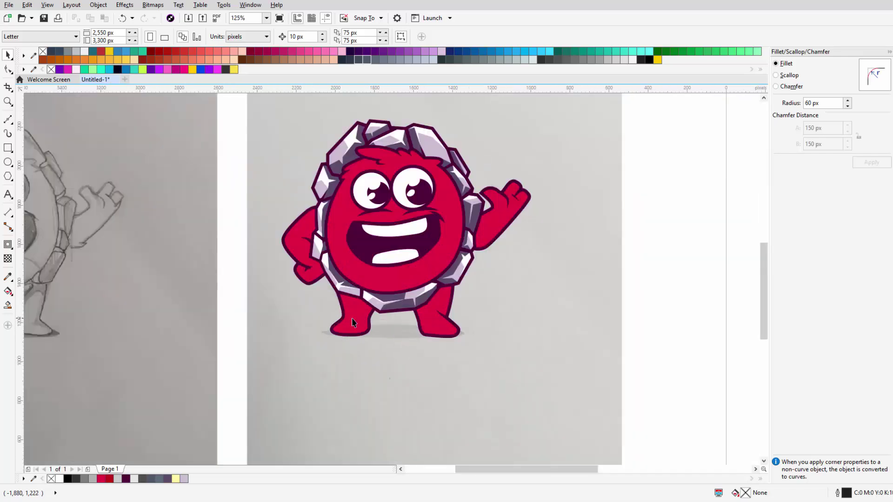
scroll(386, 309, "up", 3)
key("space")
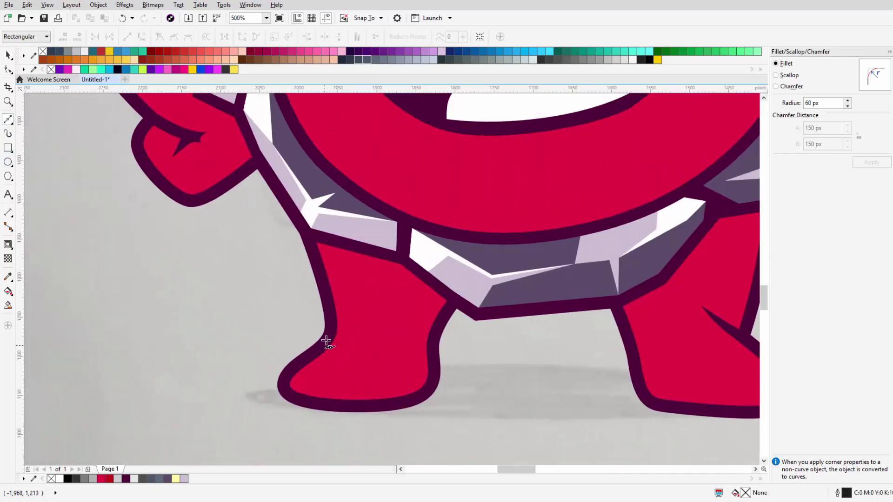
left_click(319, 354)
scroll(346, 331, "up", 1)
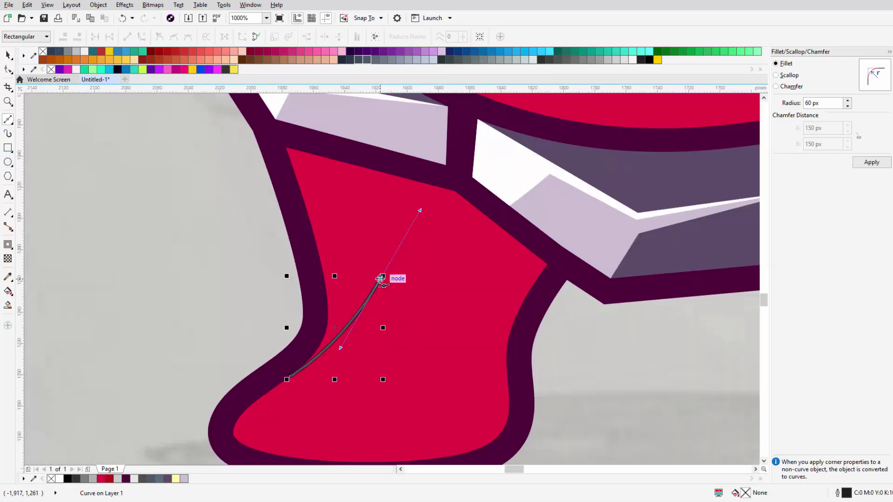
left_click(320, 355)
key("space")
left_click(321, 355)
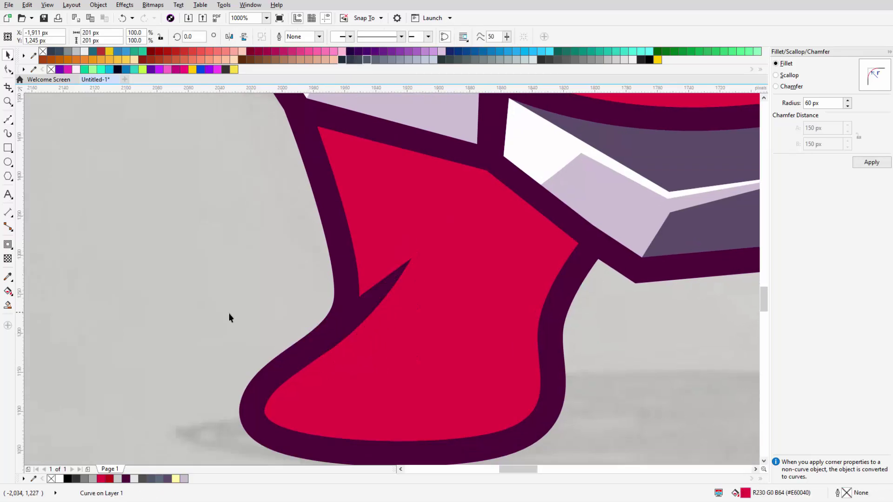
scroll(228, 313, "down", 3)
scroll(332, 321, "down", 1)
scroll(332, 321, "up", 2)
key("Escape")
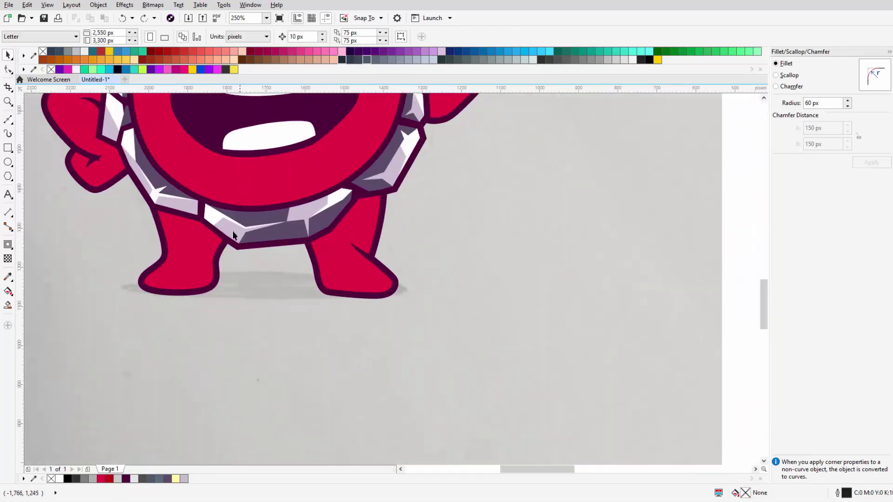
Step: Shade the right leg's inner side with a shape filled a custom darker crimson
left_click(7, 120)
scroll(386, 234, "up", 2)
left_click_drag(341, 192, 325, 195)
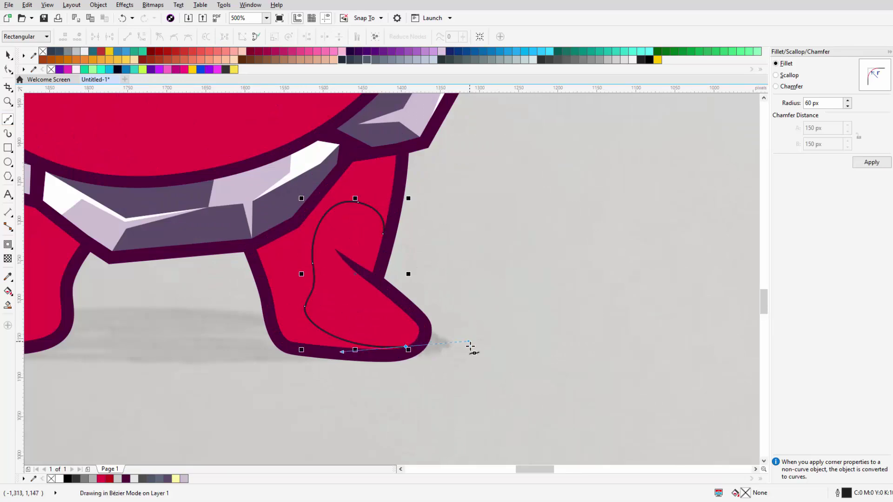
scroll(263, 287, "up", 3)
left_click(361, 350)
key("space")
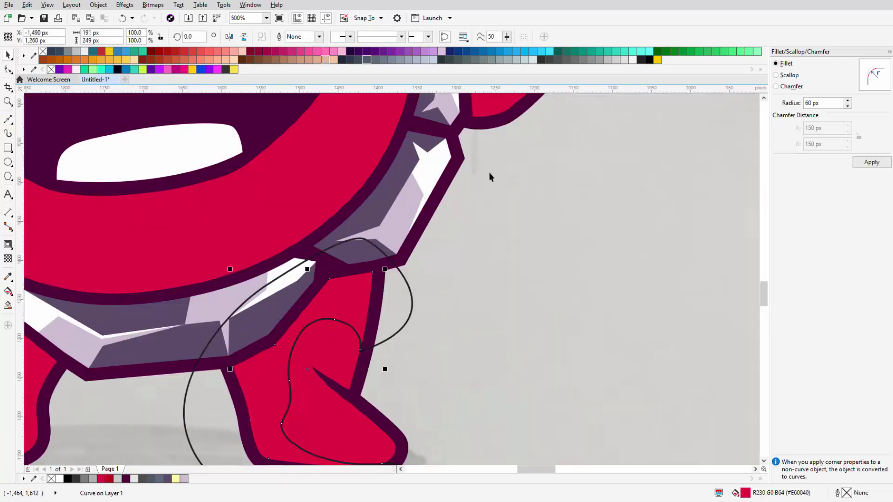
left_click(109, 479)
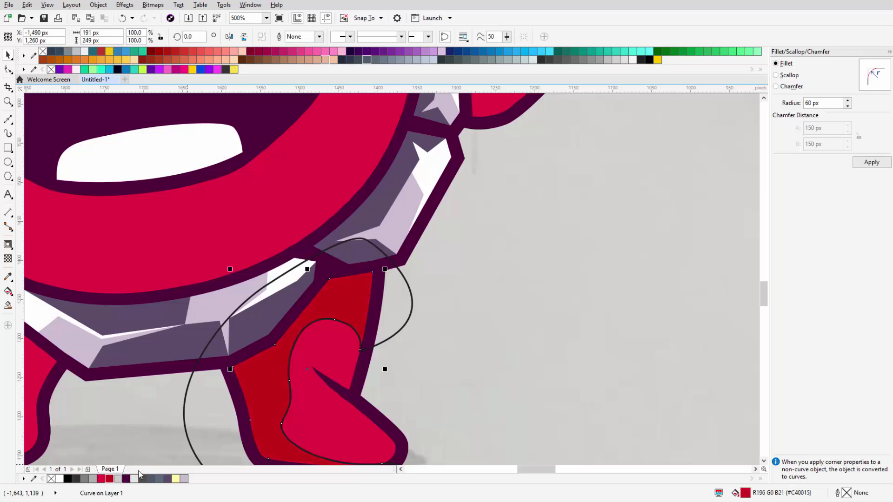
double_click(745, 493)
left_click(389, 238)
left_click(579, 332)
key("Escape")
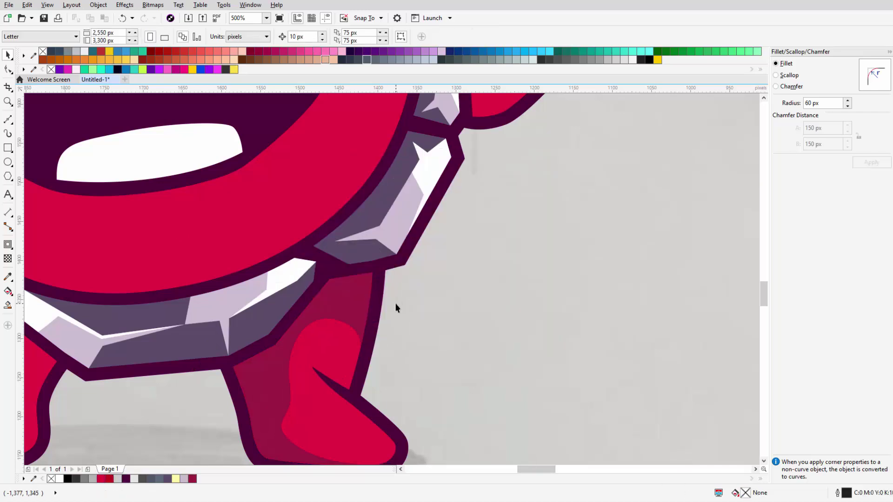
Step: Trace a curved shading outline around the left leg and below its foot
scroll(394, 305, "down", 10)
scroll(374, 328, "up", 8)
left_click(8, 119)
scroll(219, 260, "up", 2)
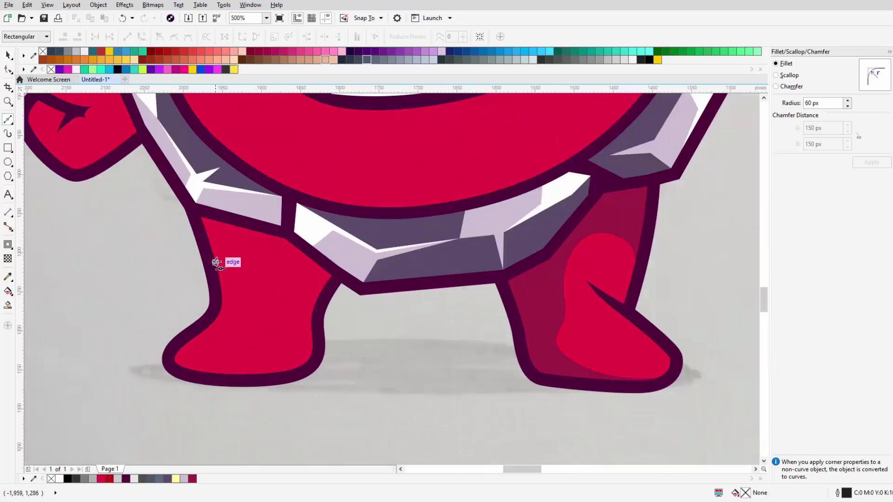
scroll(235, 234, "up", 3)
left_click(192, 155)
left_click(226, 115)
left_click_drag(332, 196, 335, 293)
scroll(336, 293, "down", 1)
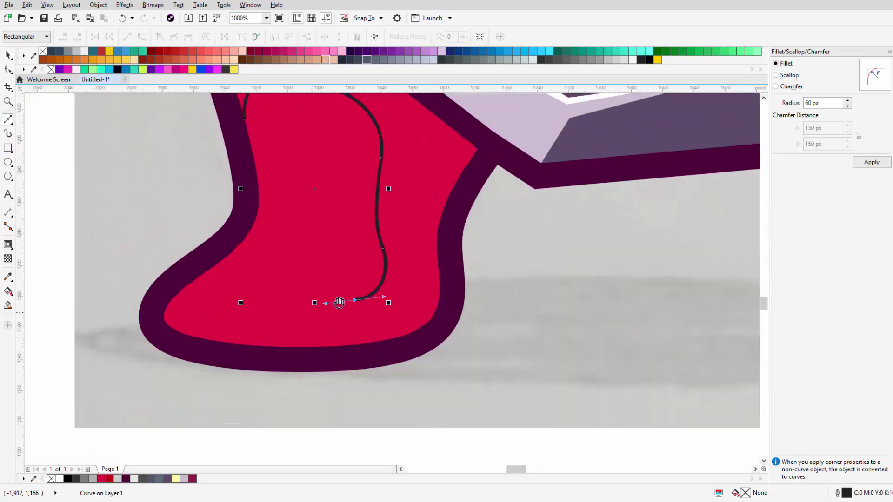
left_click_drag(179, 269, 209, 359)
left_click_drag(549, 369, 608, 265)
scroll(608, 265, "down", 1)
left_click_drag(434, 327, 408, 270)
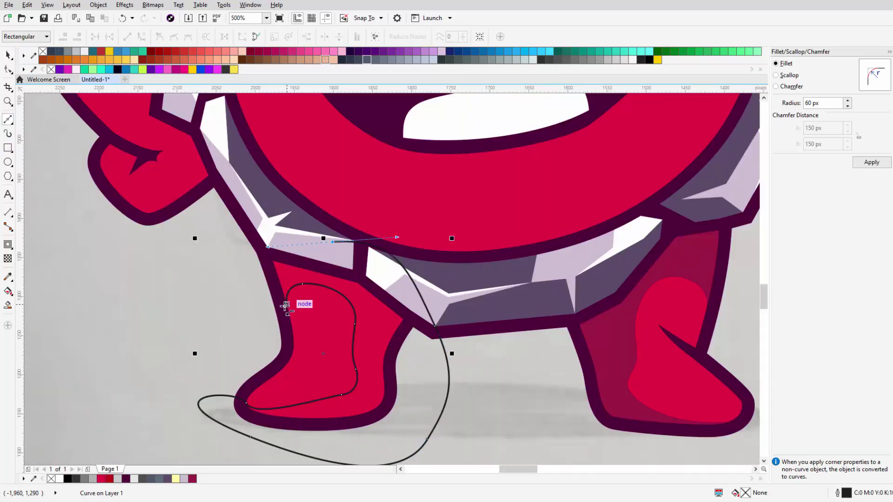
key("space")
Step: Draw a small shading wedge at the bent arm's elbow and fill it red
key("Escape")
scroll(331, 328, "down", 10)
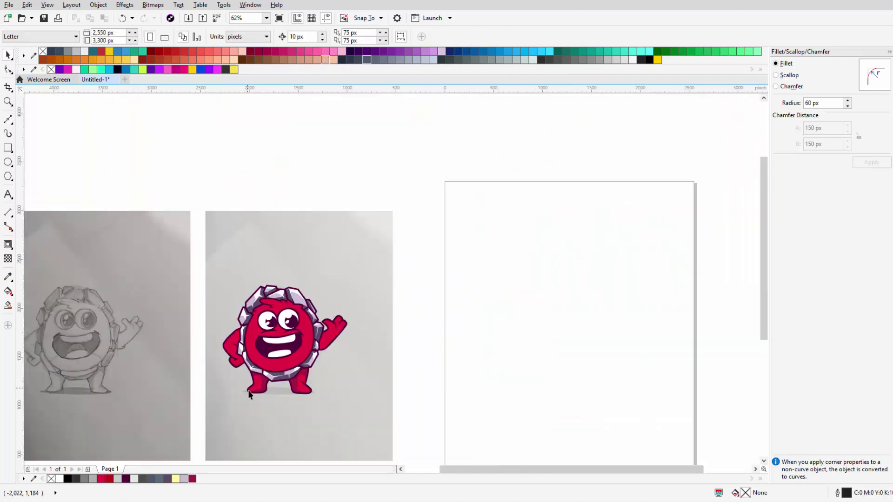
scroll(283, 380, "up", 1)
scroll(234, 285, "up", 4)
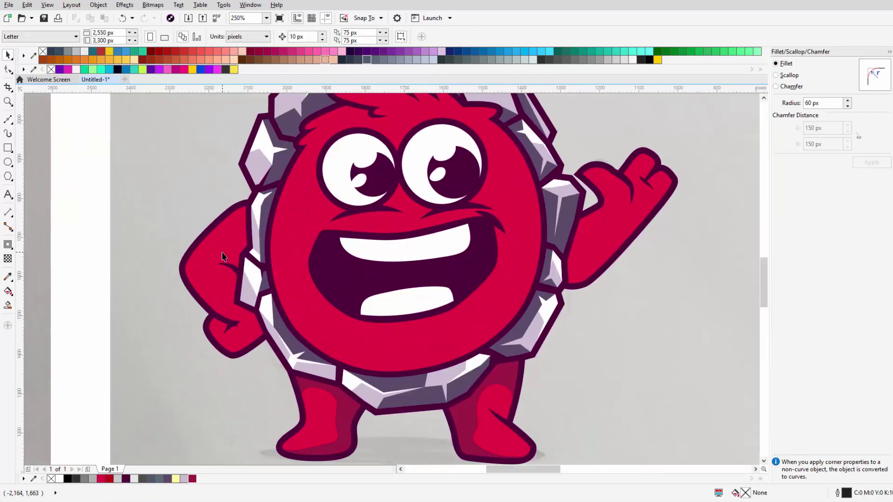
key("space")
scroll(263, 214, "up", 1)
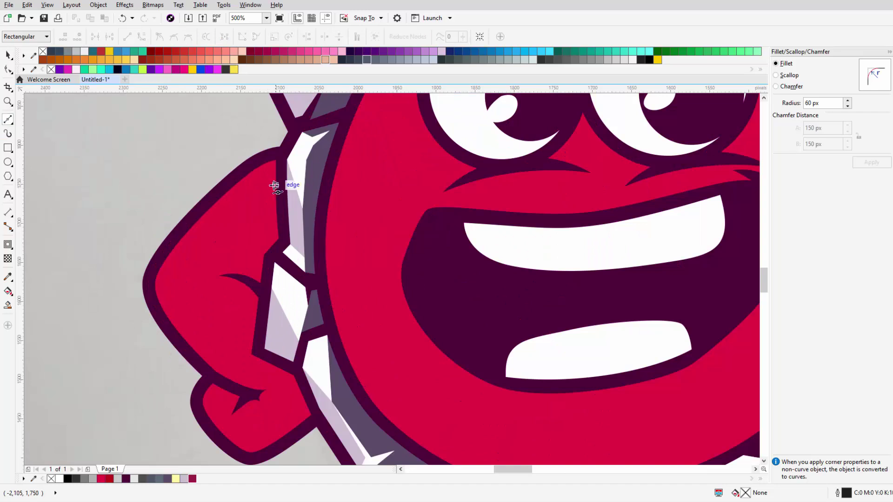
scroll(165, 273, "up", 1)
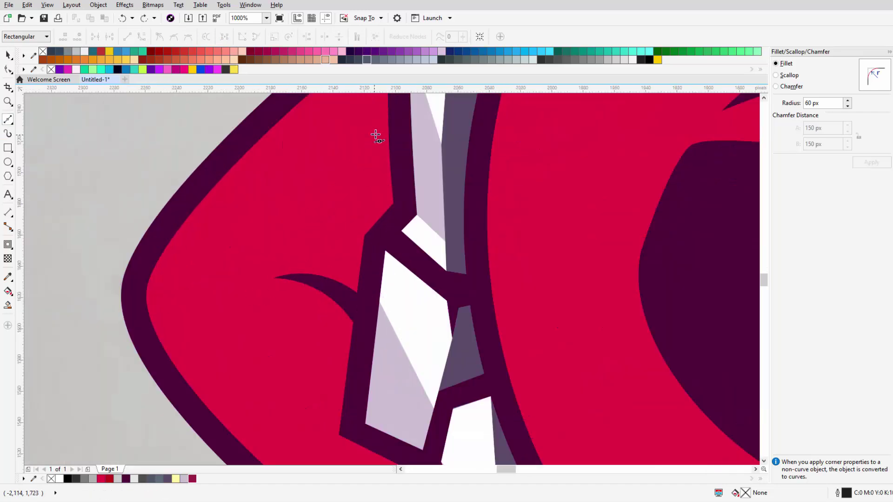
scroll(338, 227, "down", 1)
left_click(302, 242)
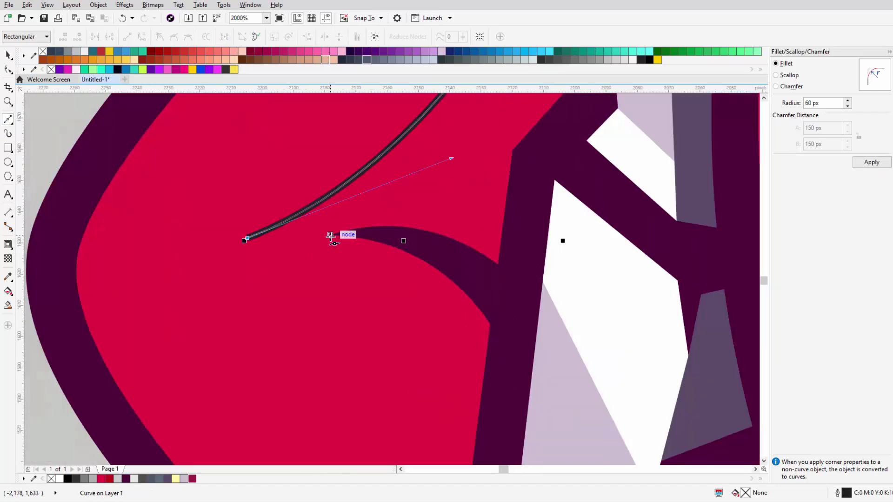
left_click_drag(425, 246, 437, 209)
scroll(465, 270, "down", 1)
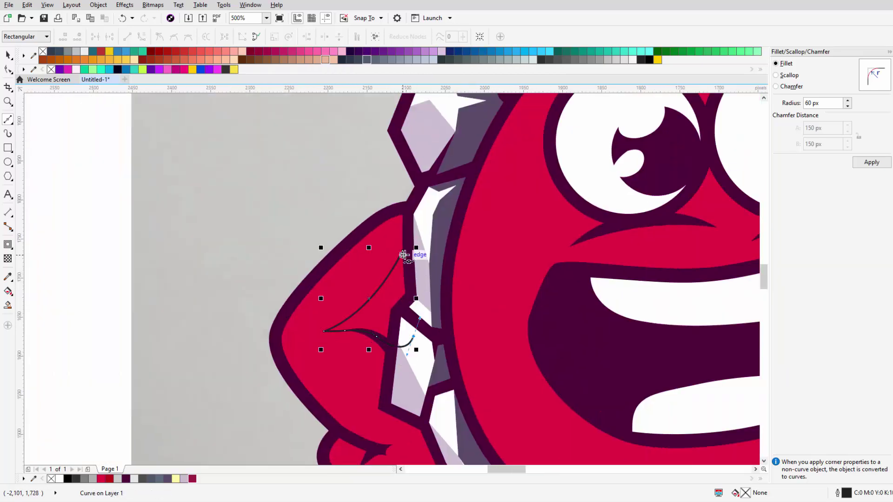
left_click(404, 255)
key("space")
left_click(192, 478)
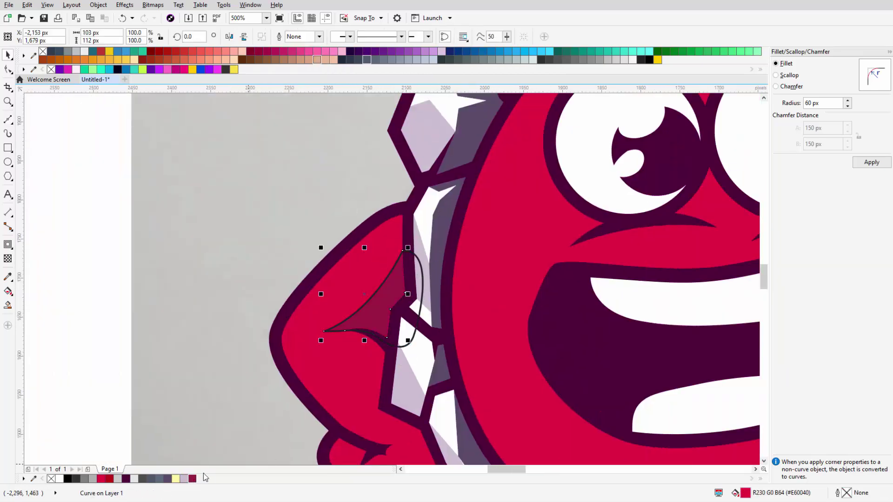
key("Escape")
Step: Draw darker shading along the raised arm's lower side, from hand to shoulder, behind its outline
scroll(327, 345, "down", 2)
scroll(327, 345, "down", 3)
scroll(309, 307, "up", 4)
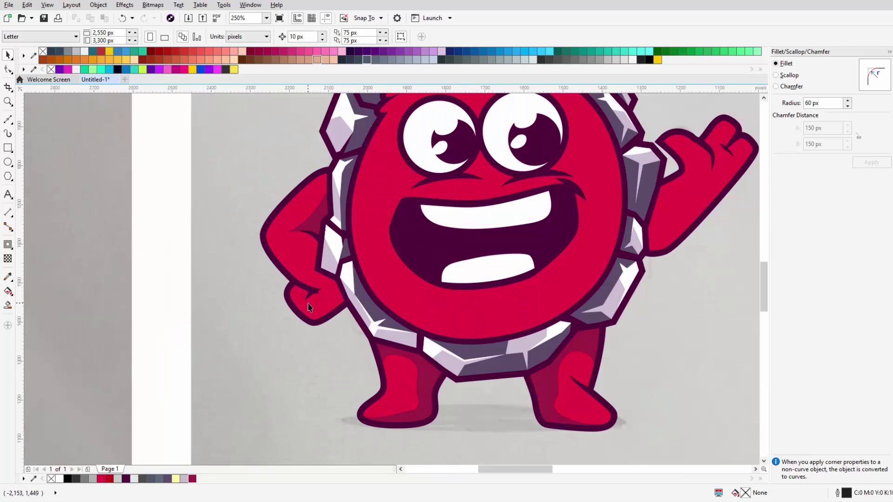
scroll(344, 303, "up", 1)
scroll(370, 315, "up", 1)
key("F5")
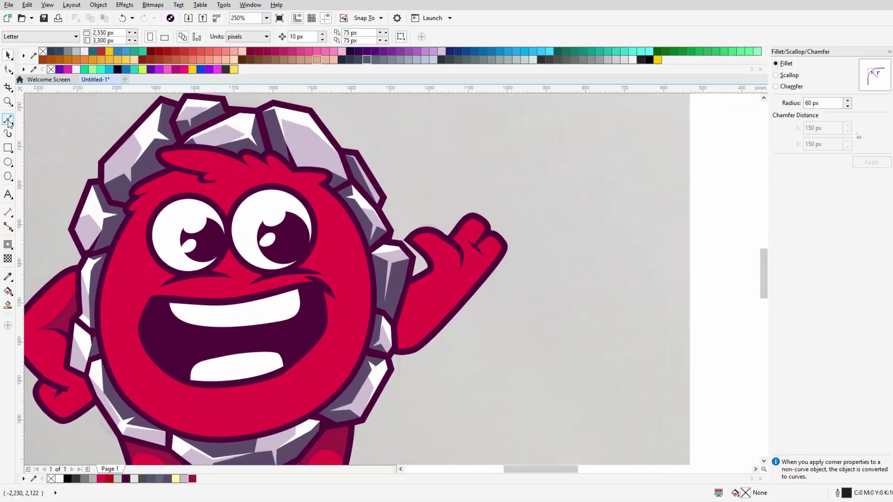
scroll(424, 288, "up", 1)
mouse_move(475, 317)
left_mouse_down()
mouse_move(502, 301)
mouse_move(522, 246)
left_mouse_up()
left_click_drag(595, 319, 303, 306)
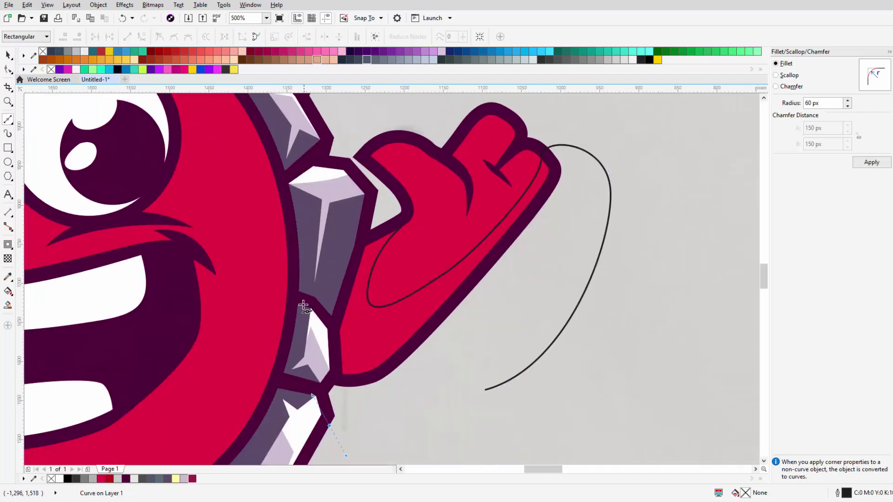
left_click_drag(375, 203, 370, 205)
key("space")
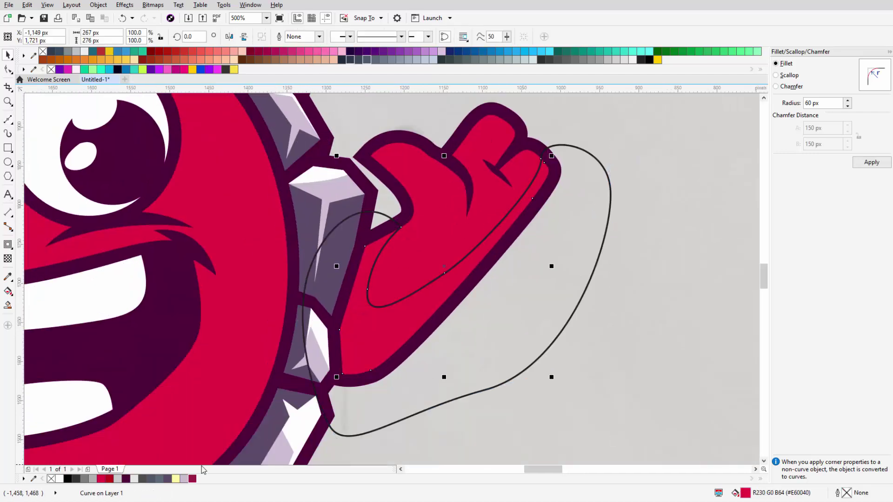
key("Delete")
scroll(387, 385, "down", 8)
scroll(397, 383, "up", 4)
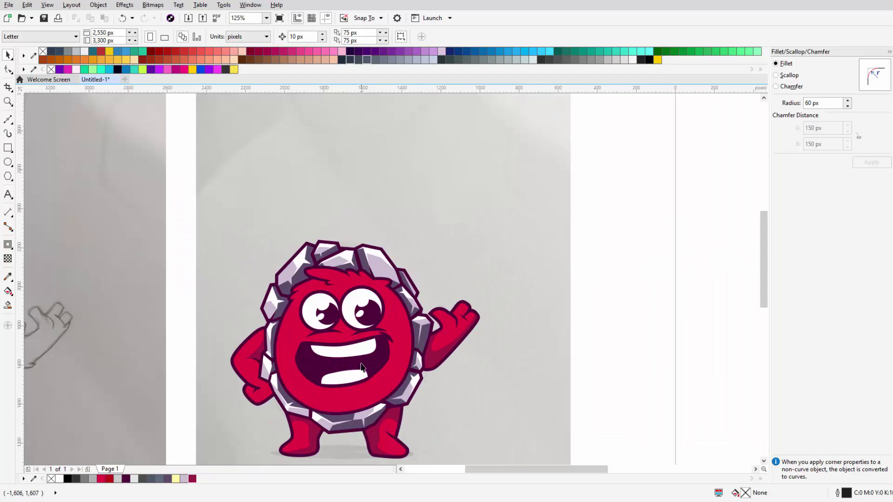
scroll(361, 367, "down", 3)
scroll(337, 271, "up", 6)
Step: Select the eye outlines, then the monster's head outline instead
left_click(337, 271)
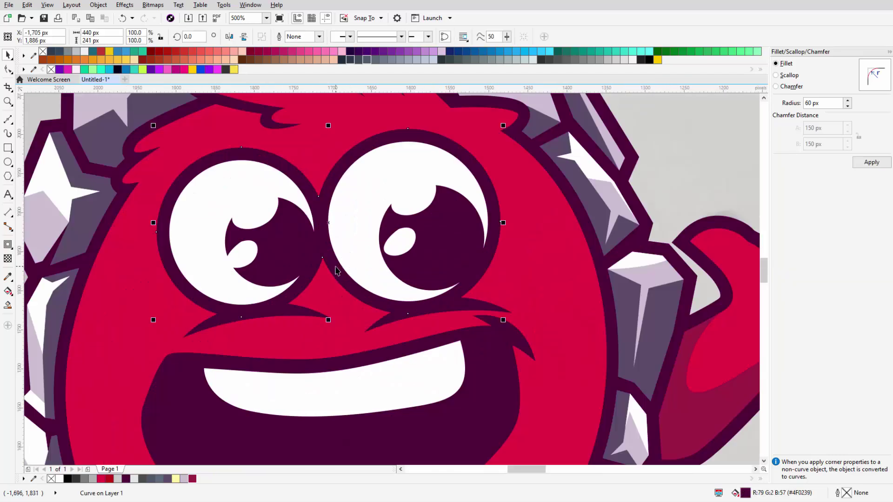
scroll(337, 271, "down", 5)
scroll(328, 264, "up", 5)
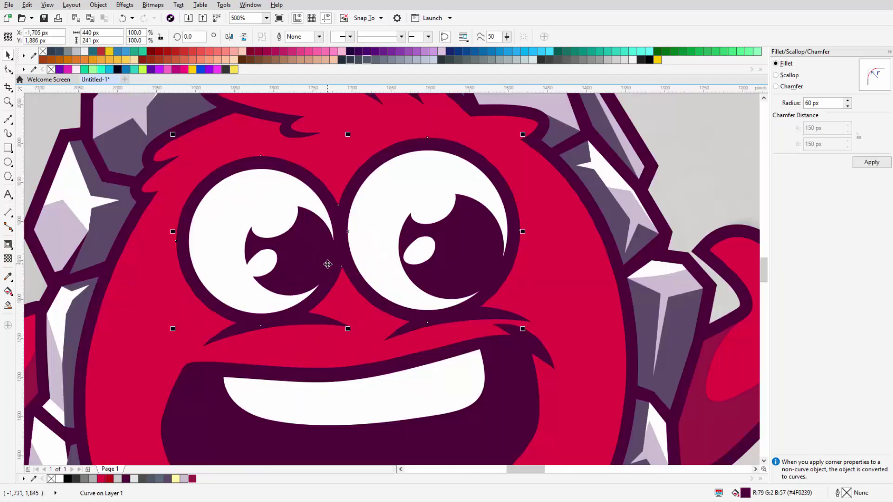
left_click(405, 328)
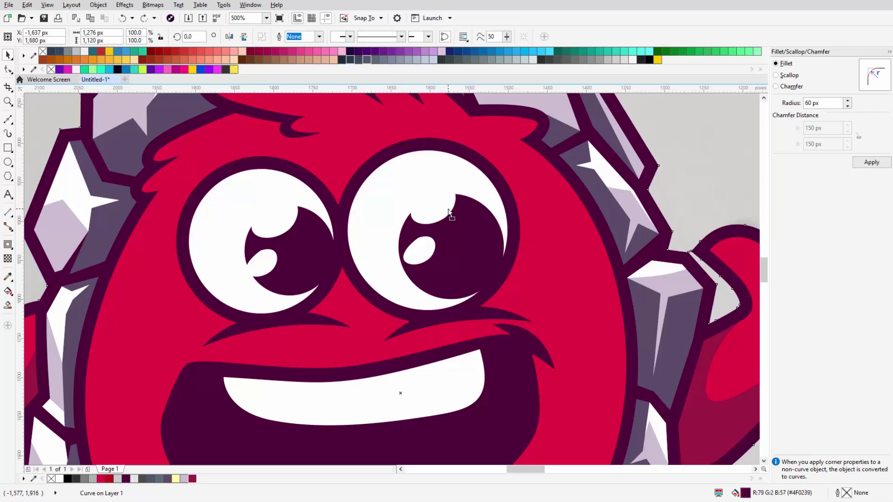
scroll(366, 261, "down", 4)
scroll(381, 299, "up", 1)
scroll(381, 299, "down", 1)
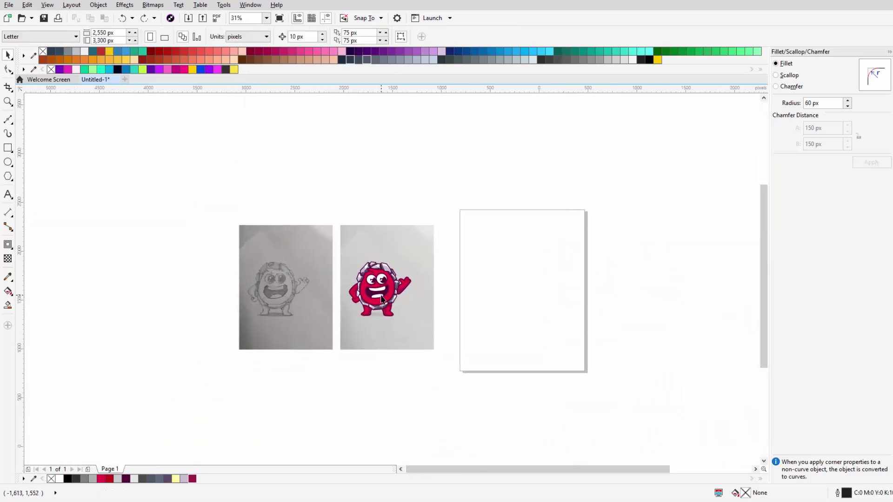
scroll(381, 299, "up", 2)
Step: Start a Bézier shading curve at the forehead and bend its first nodes
key("F5")
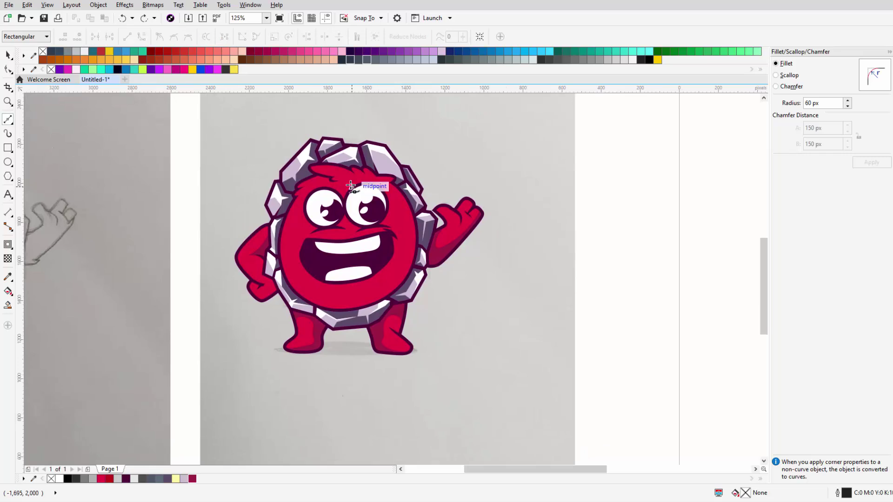
scroll(374, 190, "up", 2)
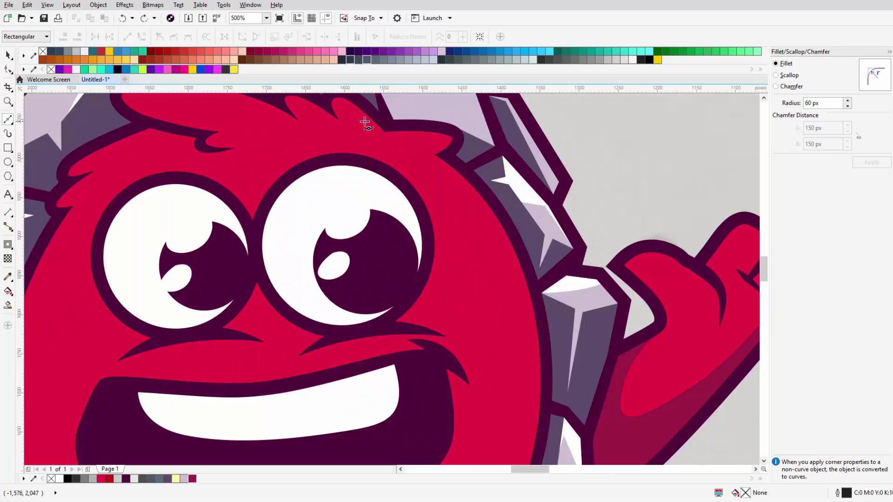
left_click(344, 99)
scroll(368, 143, "up", 1)
left_click_drag(385, 159, 392, 187)
scroll(504, 279, "down", 2)
scroll(512, 279, "down", 1)
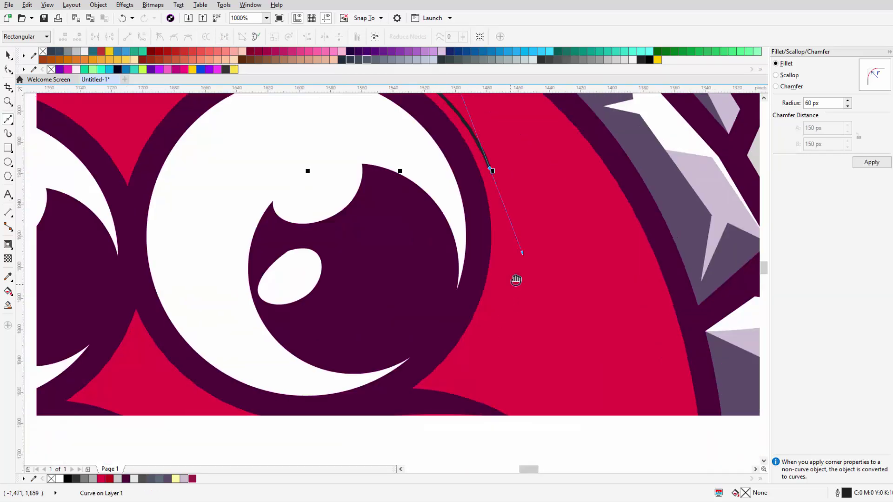
scroll(511, 278, "down", 1)
left_click_drag(427, 350, 374, 375)
Step: Extend the shading curve along the brow with a corner node above the mouth
scroll(494, 292, "down", 2)
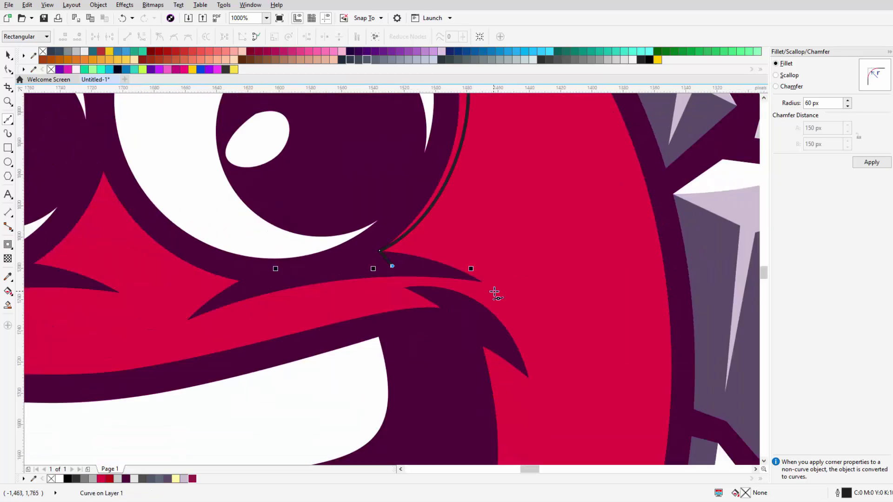
scroll(428, 283, "down", 1)
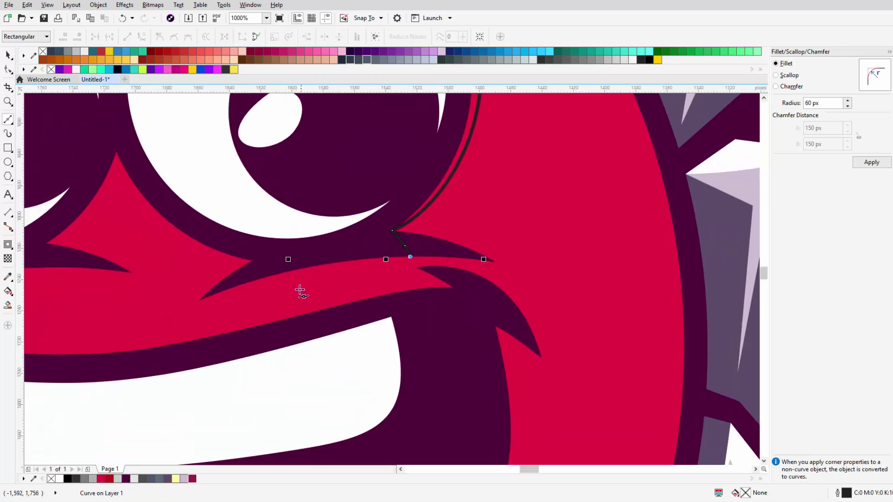
scroll(301, 289, "down", 1)
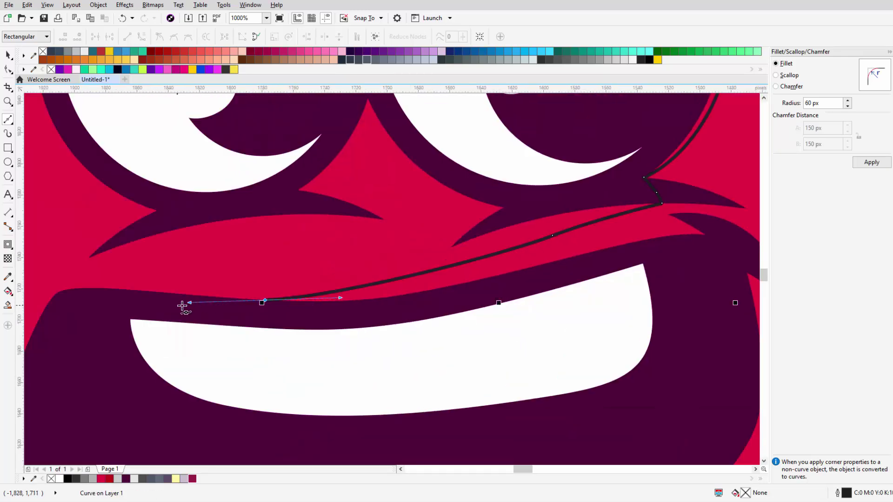
scroll(186, 303, "down", 2)
scroll(417, 288, "up", 2)
mouse_move(418, 288)
left_mouse_down()
mouse_move(484, 281)
mouse_move(361, 309)
mouse_move(356, 318)
left_mouse_up()
scroll(483, 306, "down", 2)
left_click(495, 339)
scroll(451, 355, "down", 3)
scroll(540, 260, "up", 4)
left_click(688, 155)
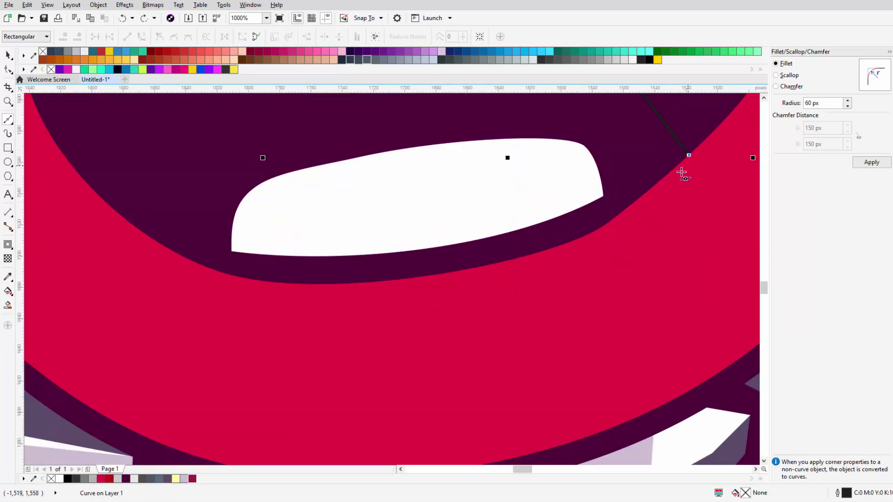
scroll(451, 293, "down", 3)
scroll(432, 275, "down", 4)
scroll(431, 274, "up", 5)
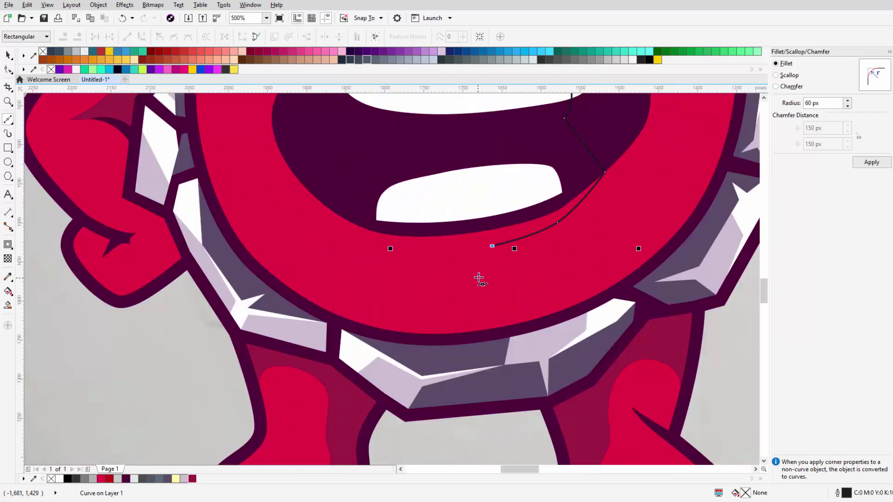
scroll(479, 278, "down", 3)
scroll(501, 295, "up", 1)
scroll(367, 172, "up", 2)
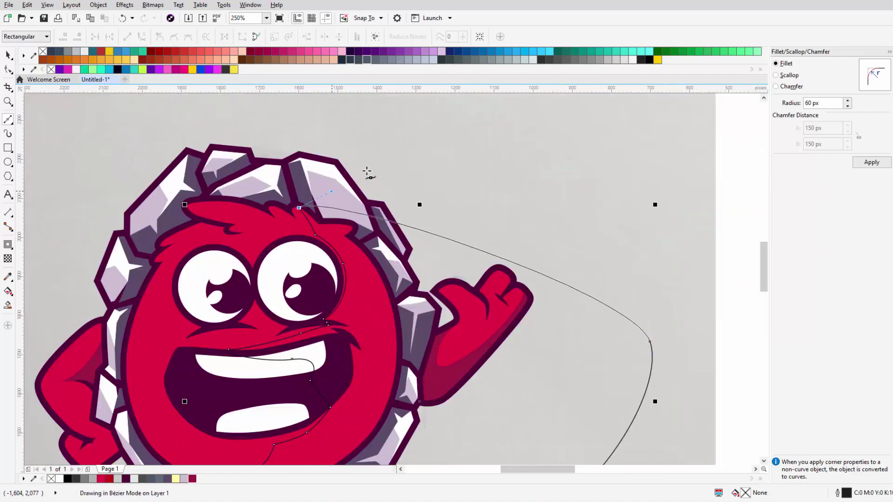
scroll(314, 221, "up", 5)
Step: Close the shading curve, undoing a stray segment and redrawing a bent segment from the tip
left_click(10, 120)
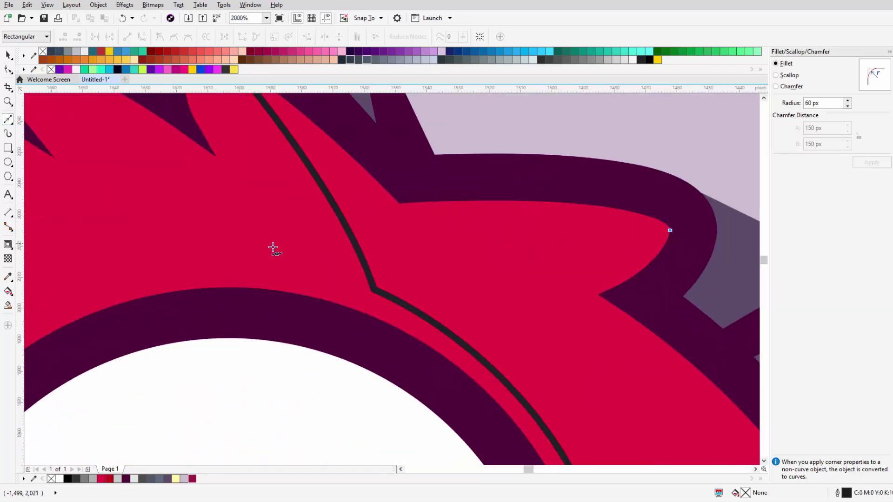
key("ctrl+z")
left_click(668, 230)
mouse_move(425, 251)
left_mouse_down()
mouse_move(334, 311)
mouse_move(373, 383)
left_mouse_up()
scroll(346, 173, "down", 3)
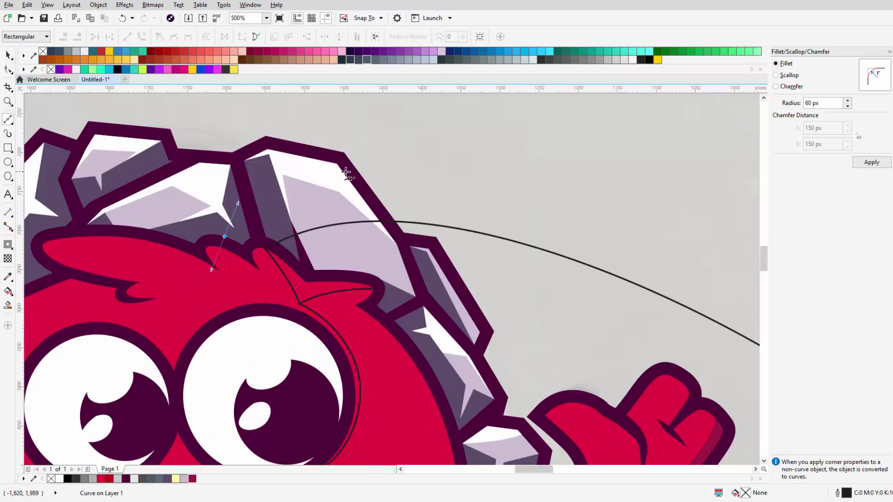
key("space")
Step: Trace a new Bézier curve along the lower mouth edge
scroll(473, 214, "down", 3)
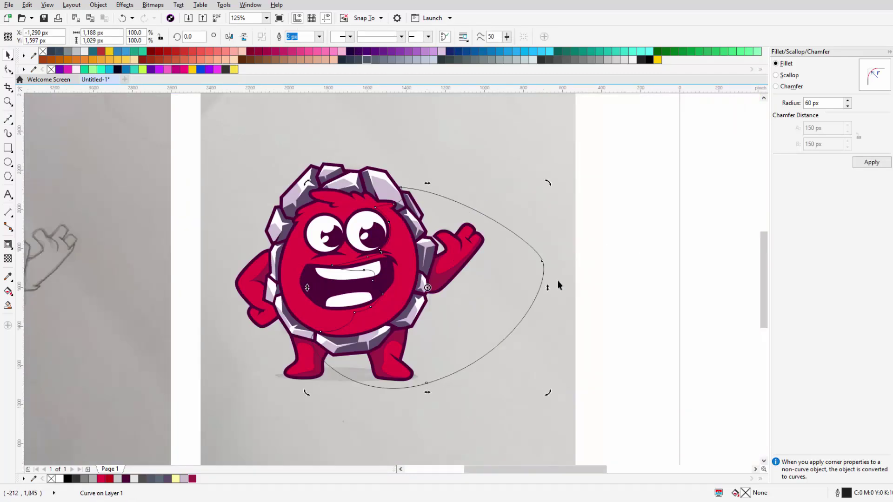
scroll(520, 283, "up", 2)
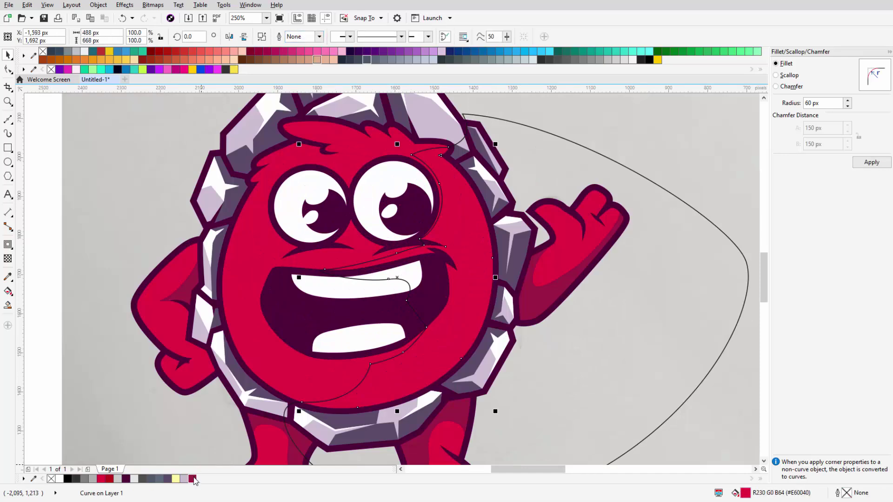
scroll(338, 321, "down", 3)
scroll(412, 233, "up", 3)
scroll(369, 295, "up", 2)
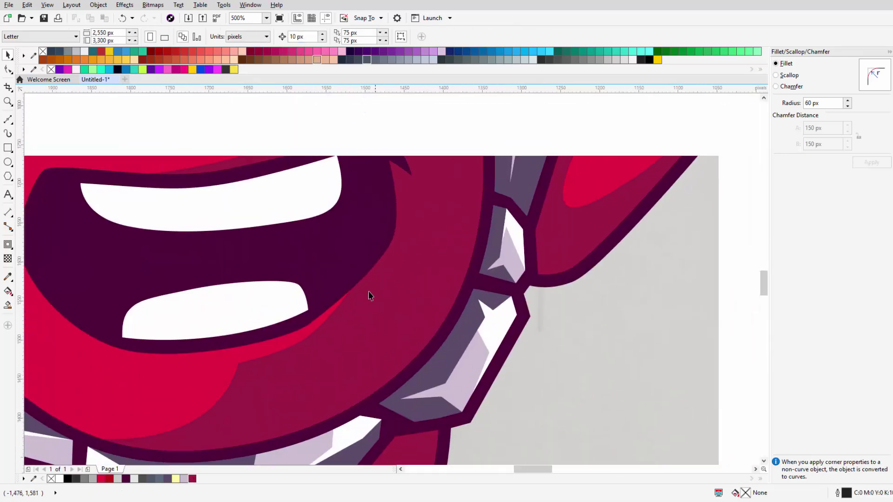
left_click(8, 120)
left_click_drag(404, 190, 404, 286)
left_click(526, 173)
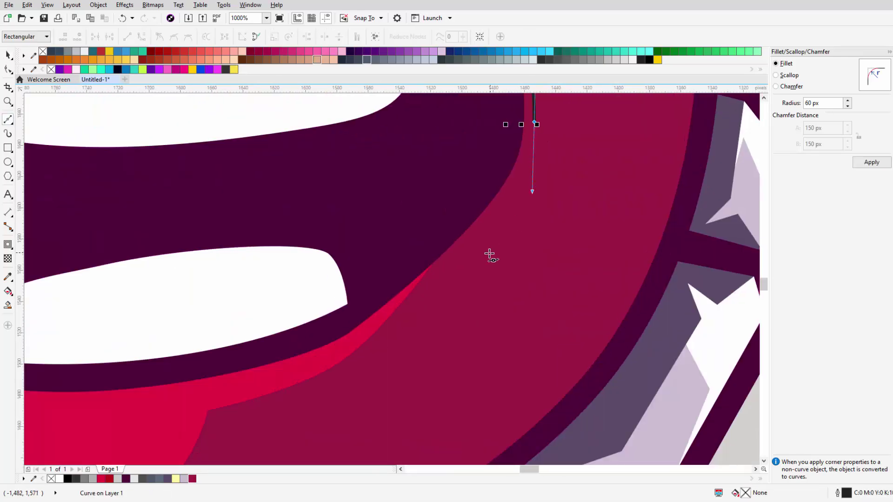
scroll(372, 321, "down", 2)
key("space")
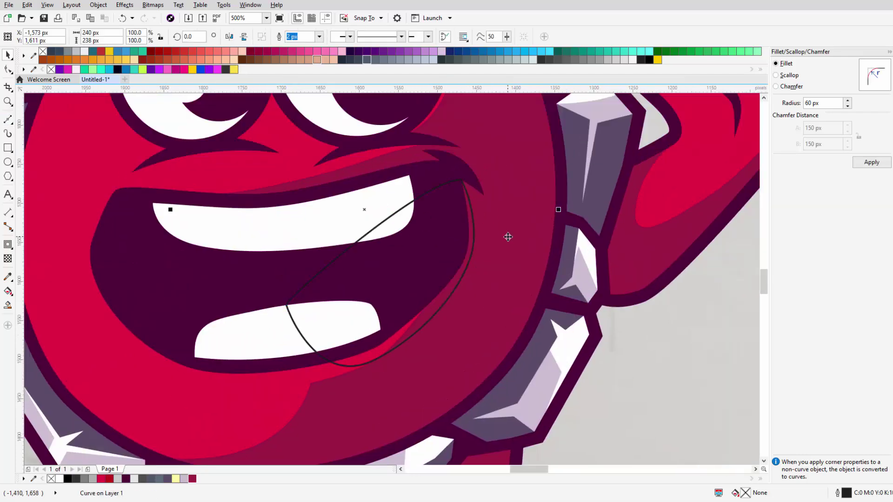
scroll(506, 235, "down", 4)
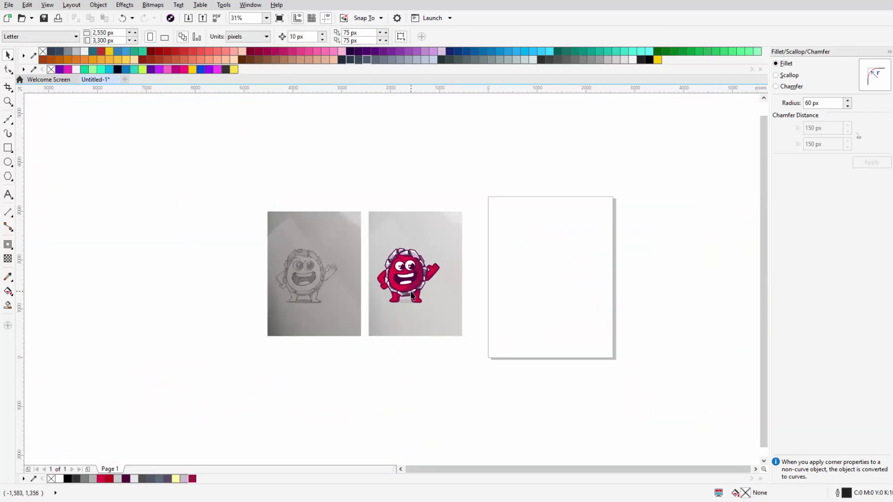
scroll(431, 314, "up", 3)
scroll(377, 276, "down", 1)
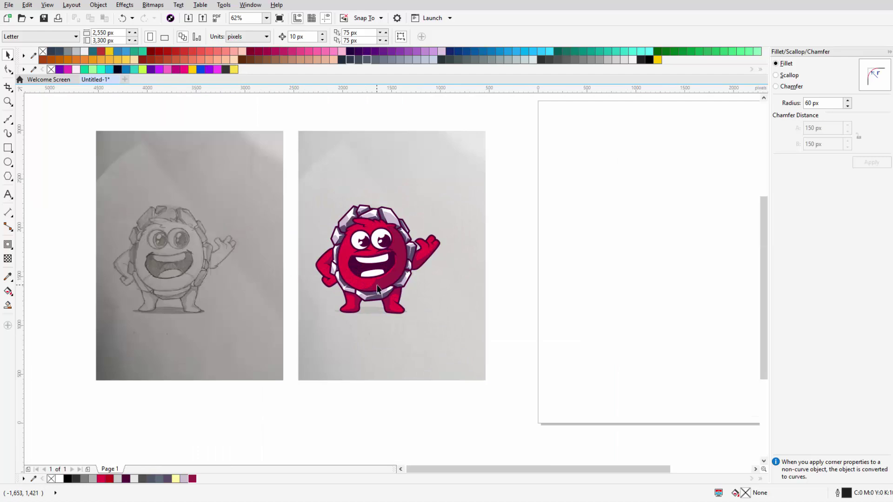
scroll(377, 288, "up", 4)
scroll(390, 267, "up", 2)
scroll(398, 265, "down", 2)
scroll(411, 282, "down", 4)
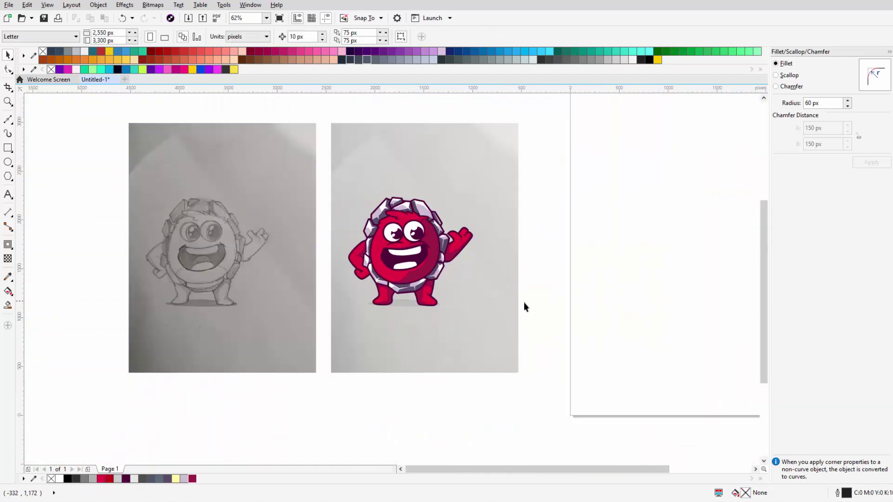
scroll(403, 274, "up", 3)
scroll(574, 291, "down", 3)
scroll(401, 273, "down", 2)
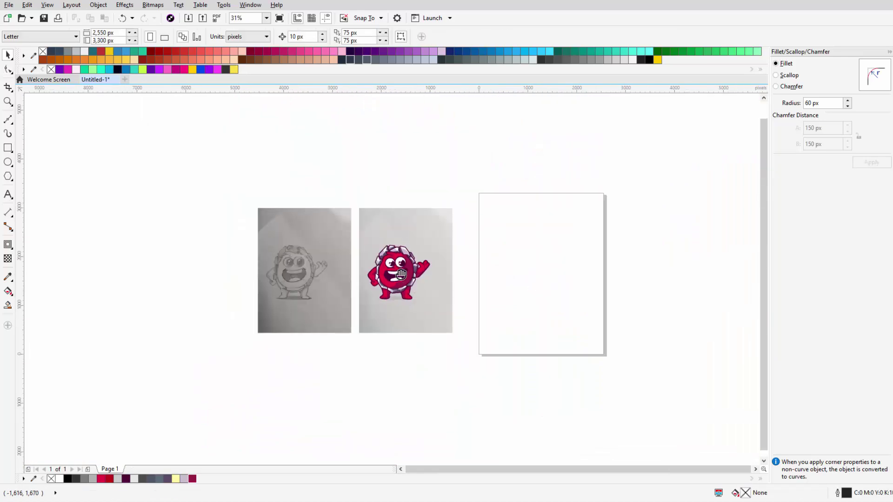
scroll(401, 273, "up", 3)
scroll(326, 325, "up", 3)
key("F10")
left_click(325, 339)
scroll(379, 313, "down", 3)
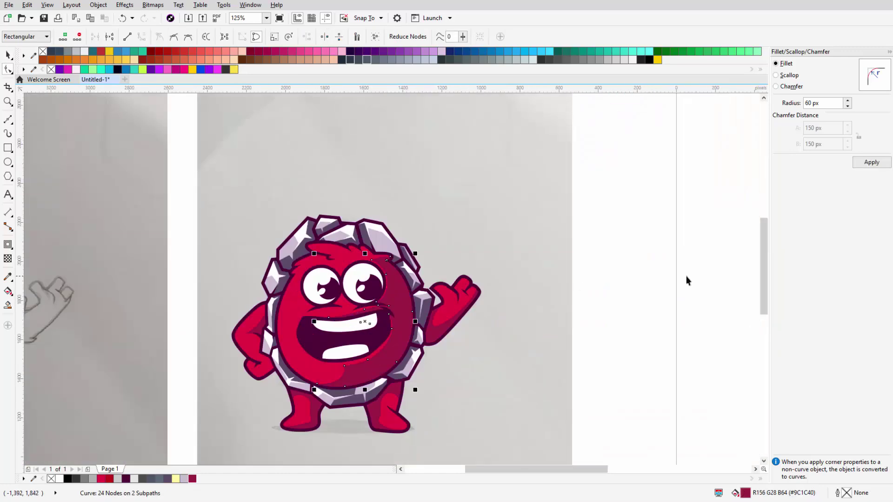
scroll(403, 279, "up", 3)
left_click(383, 299)
scroll(457, 273, "down", 5)
key("space")
scroll(391, 278, "up", 2)
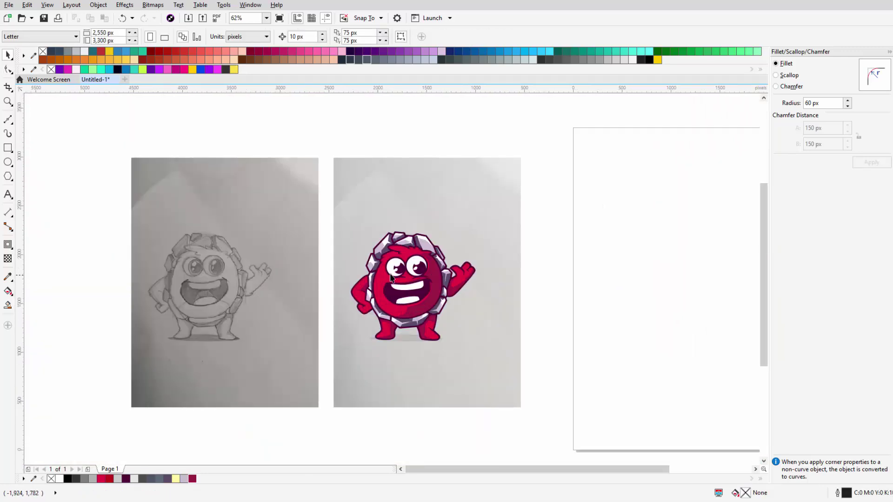
scroll(391, 277, "up", 2)
scroll(364, 209, "down", 2)
scroll(344, 207, "up", 2)
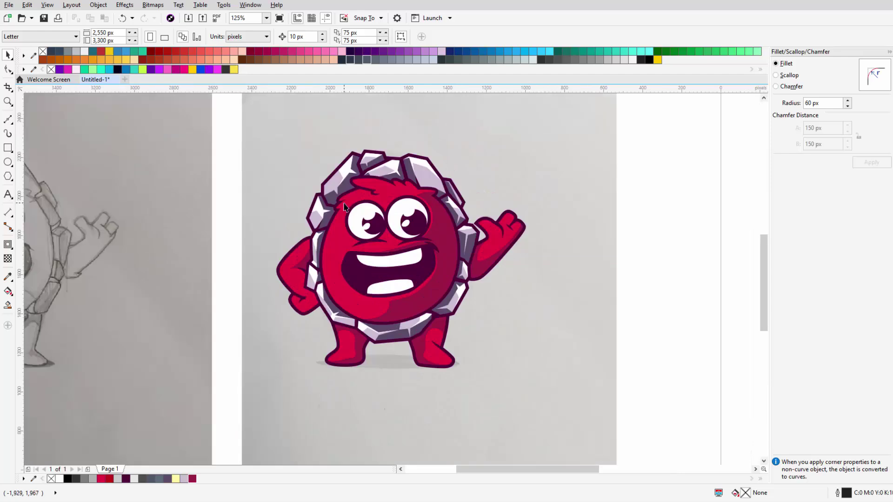
left_click_drag(345, 207, 352, 188)
left_click(8, 120)
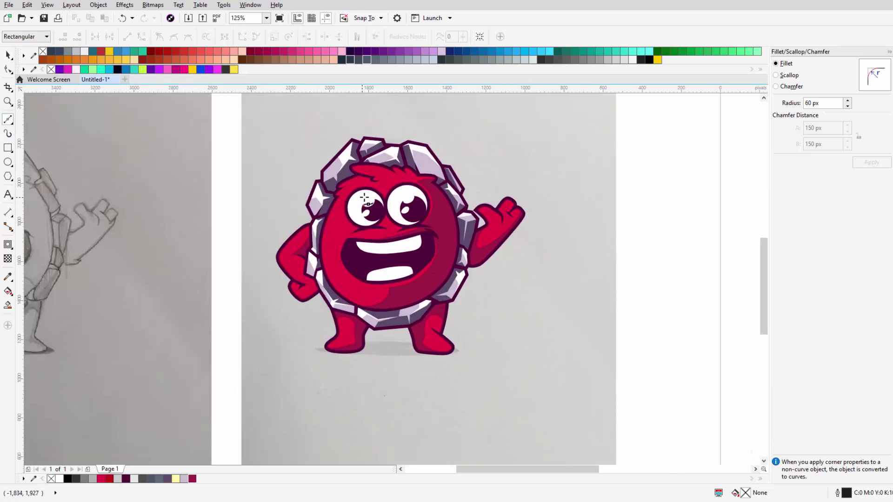
Step: Trace a closed crescent along the face's left side, undoing two misplaced nodes
scroll(365, 198, "up", 3)
scroll(426, 157, "up", 1)
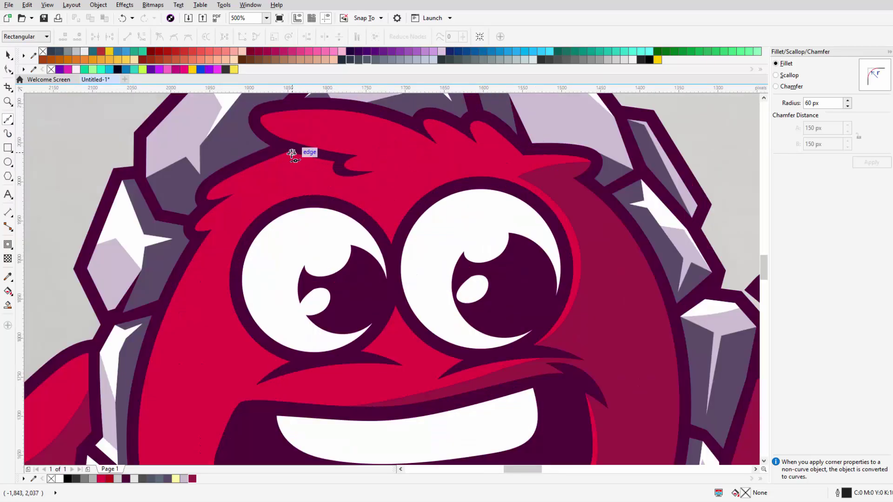
scroll(279, 162, "down", 3)
scroll(305, 186, "up", 1)
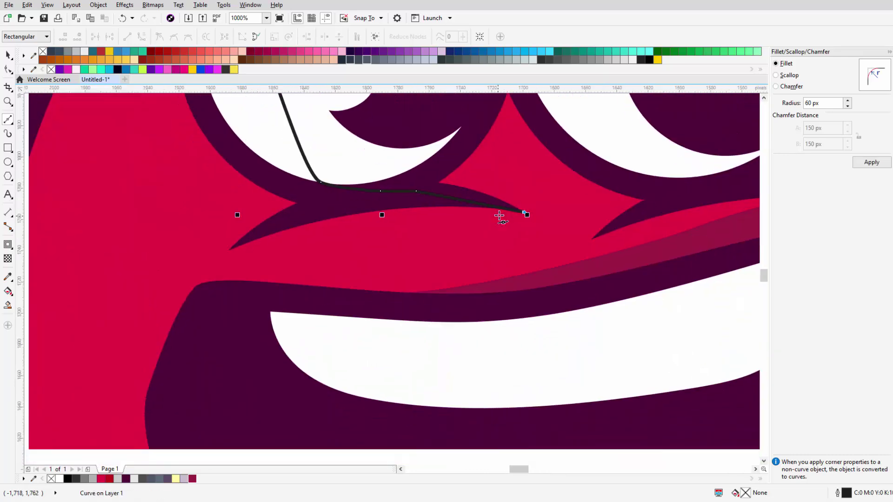
left_click_drag(521, 212, 535, 218)
scroll(507, 239, "up", 1)
left_click(555, 249)
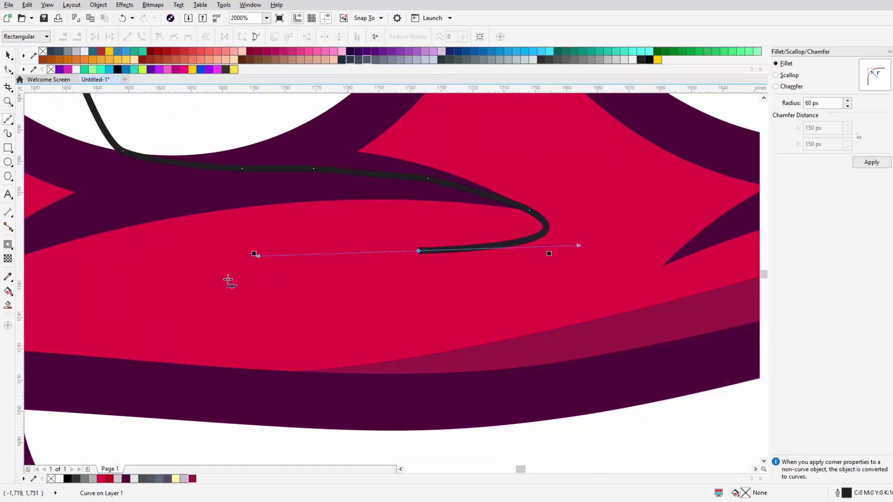
scroll(289, 211, "down", 2)
key("ctrl+z")
scroll(376, 201, "up", 1)
scroll(184, 244, "down", 1)
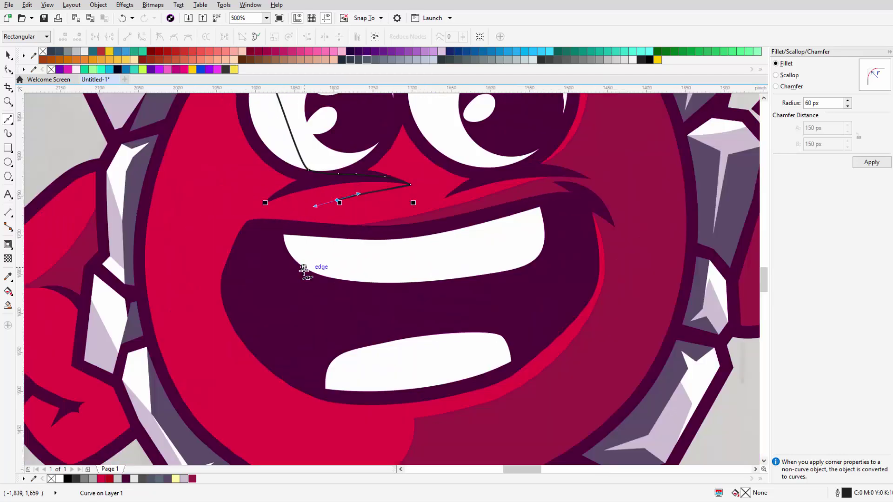
scroll(297, 270, "down", 2)
left_click_drag(302, 261, 305, 287)
scroll(289, 261, "up", 1)
scroll(305, 287, "up", 1)
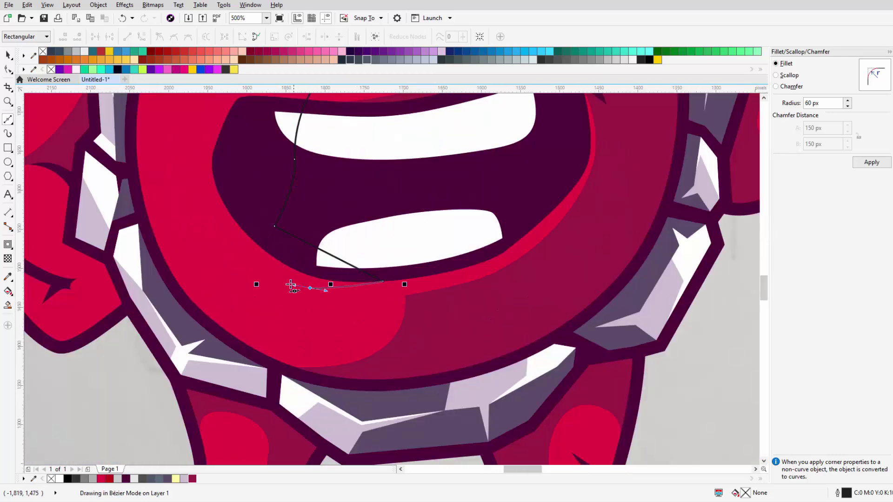
key("ctrl+z")
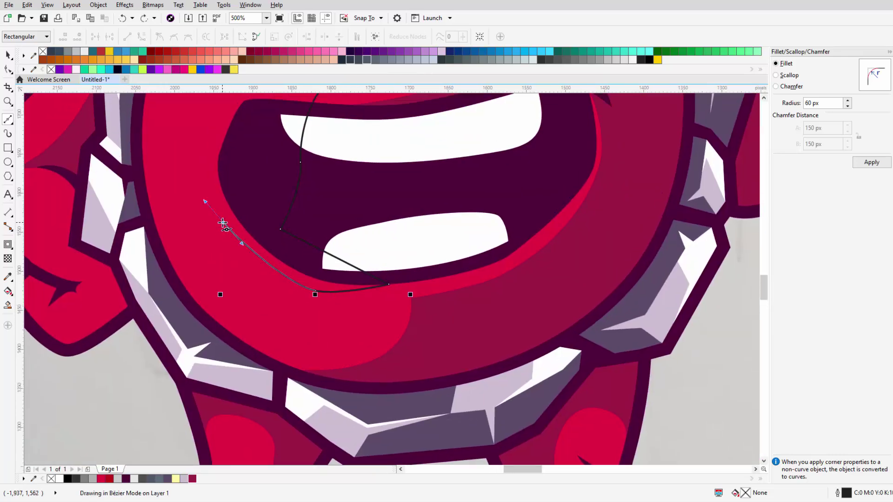
scroll(222, 326, "down", 2)
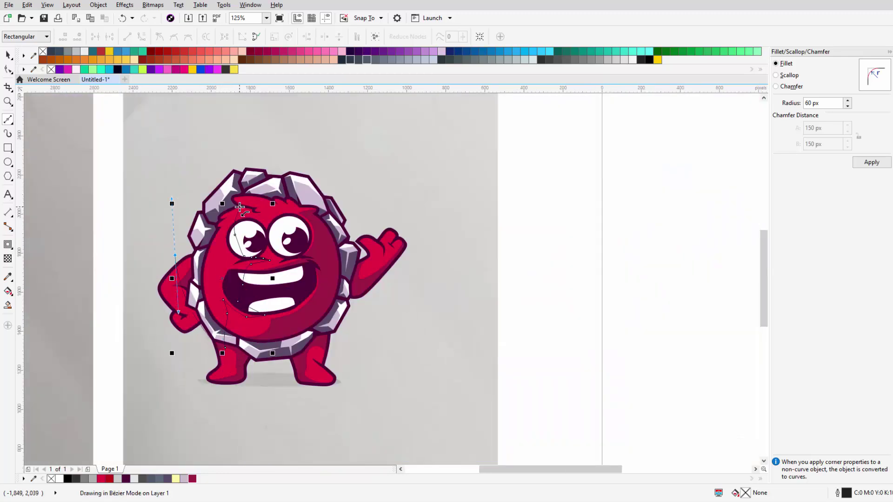
left_click(240, 208)
key("space")
Step: Fill the new crescent golden orange, then change it to a brighter orange
left_click(101, 60)
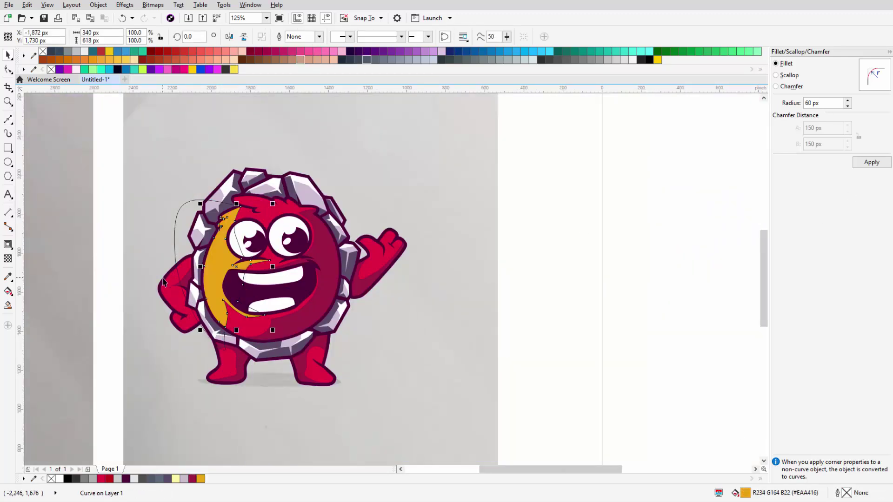
scroll(188, 333, "down", 5)
scroll(188, 333, "up", 5)
left_click(76, 60)
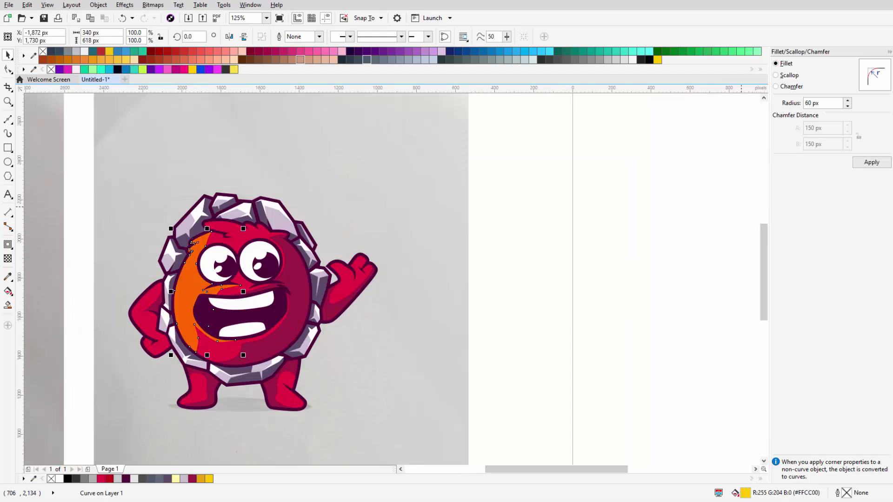
Step: Fade the orange crescent with a linear transparency
left_click(8, 259)
left_click_drag(118, 221, 295, 336)
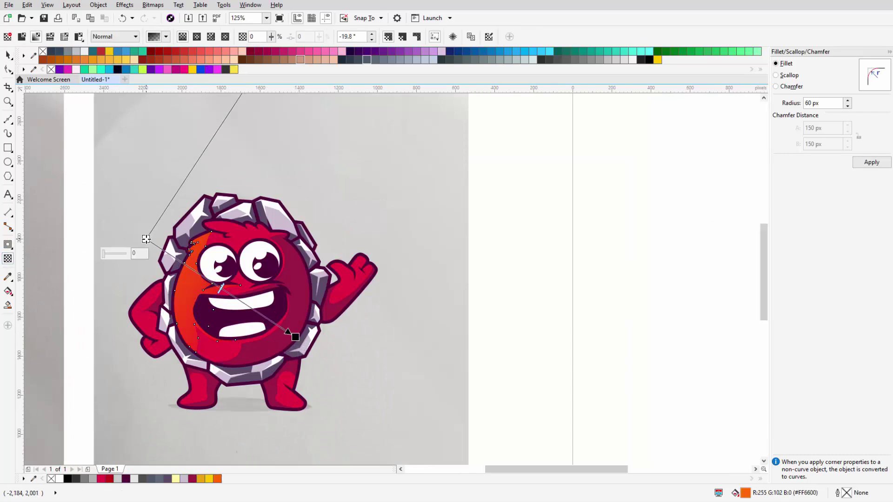
key("space")
scroll(140, 256, "down", 5)
scroll(157, 251, "up", 8)
scroll(495, 261, "down", 5)
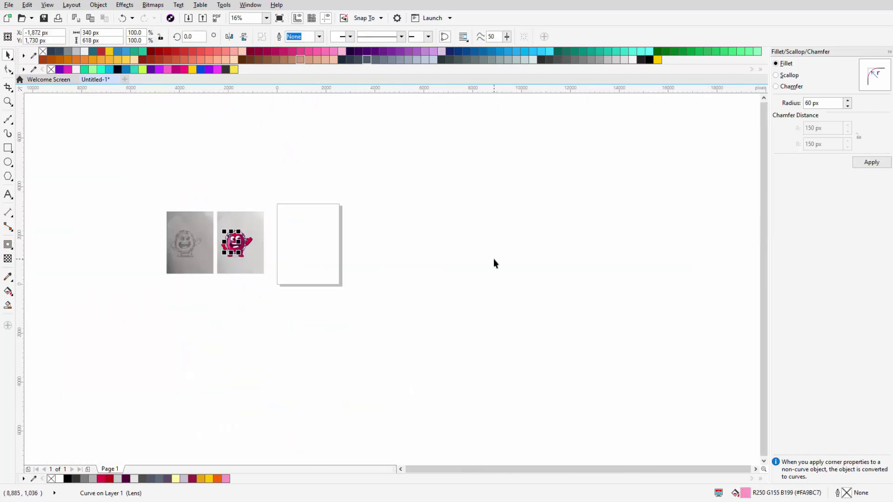
scroll(199, 203, "up", 8)
Step: Change the crescent's fill to a light pink in the fill colour editor
key("shift+F11")
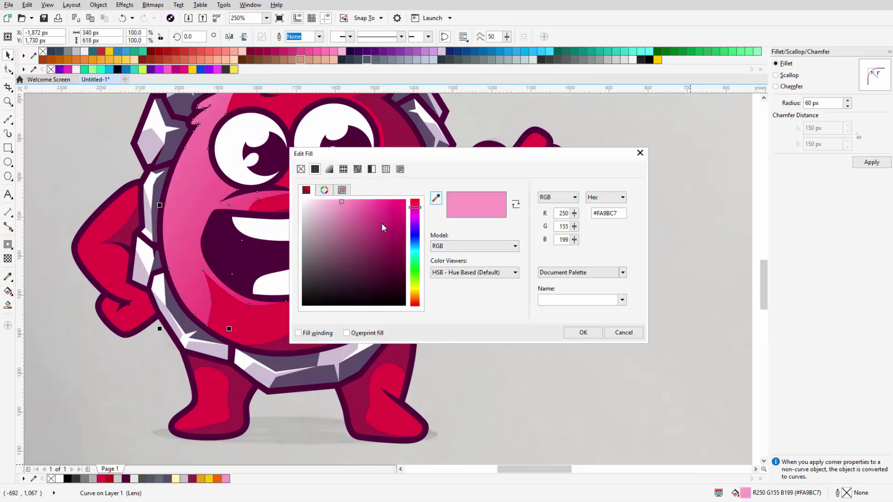
left_click(394, 225)
left_click_drag(395, 232, 333, 204)
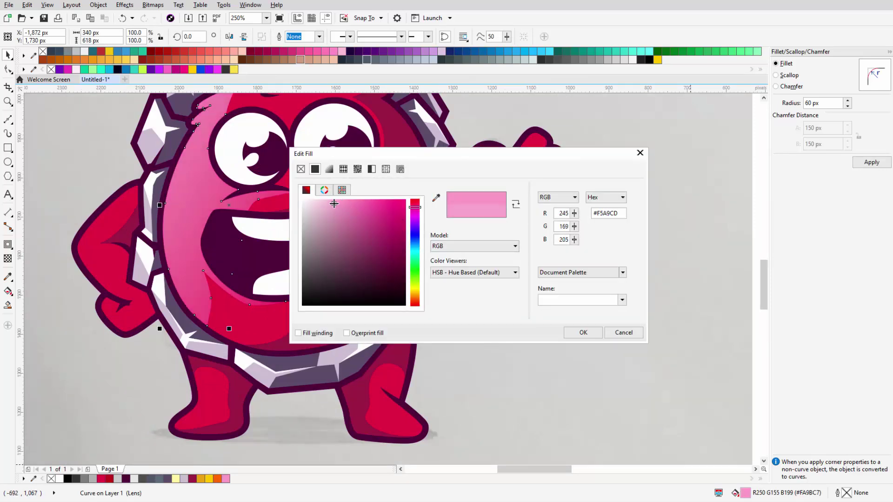
left_click(583, 333)
scroll(381, 294, "down", 5)
scroll(282, 260, "up", 5)
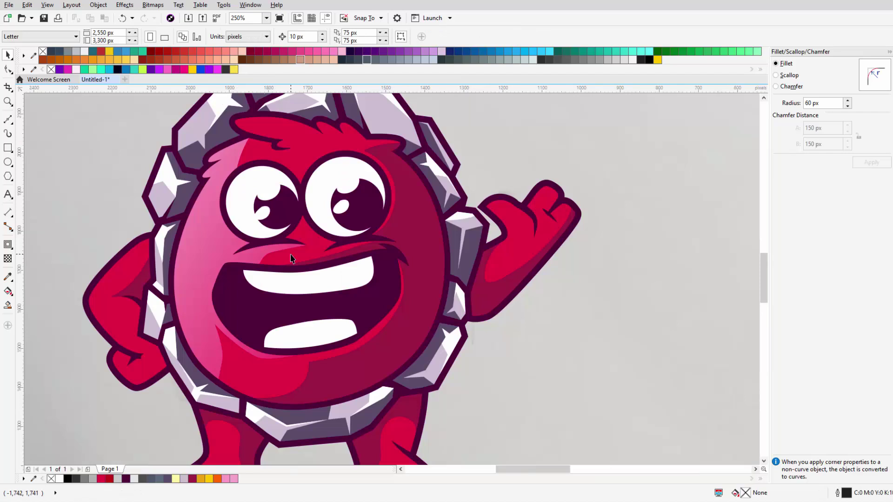
Step: Refill the face highlight with the lighter pink #F791AE via the status-bar fill swatch
left_click(291, 258)
double_click(745, 493)
left_click(343, 203)
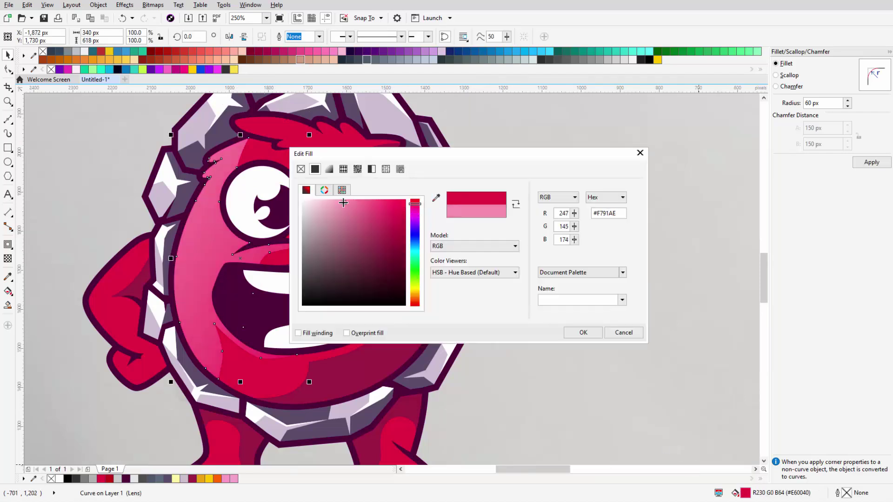
left_click(583, 333)
scroll(449, 291, "down", 5)
scroll(449, 291, "up", 3)
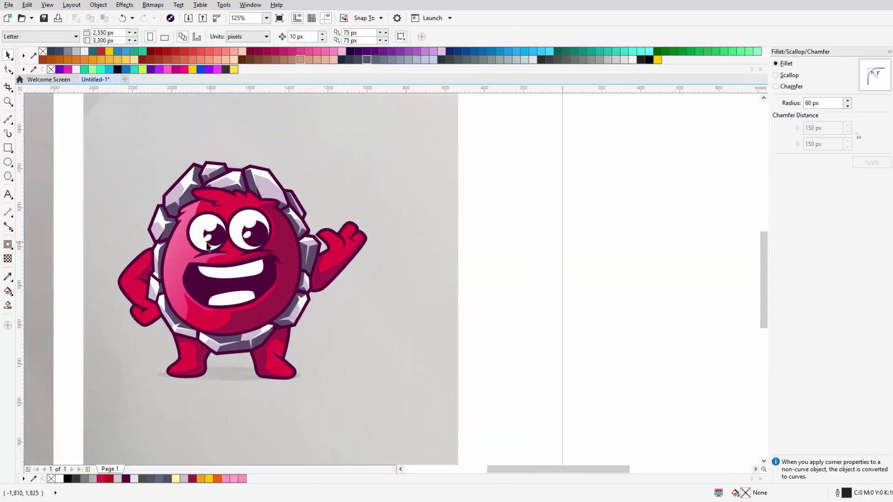
scroll(189, 263, "up", 2)
Step: Draw a Bézier shading curve on the face bending around the mouth's left corner
left_click(8, 119)
scroll(570, 205, "down", 2)
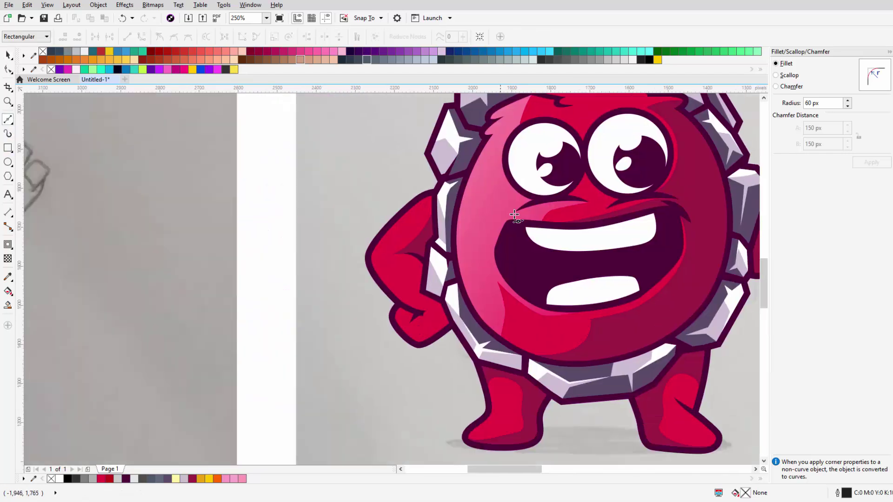
scroll(571, 205, "up", 5)
left_click_drag(424, 266, 422, 177)
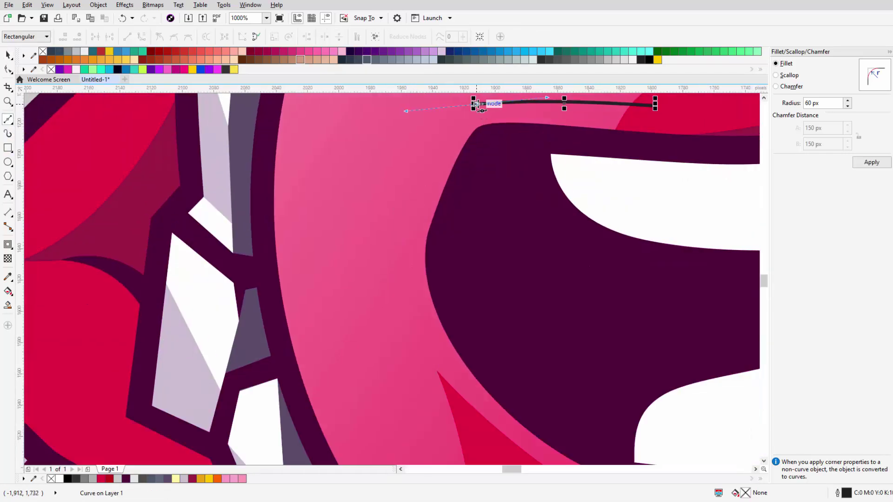
scroll(386, 253, "down", 2)
left_click_drag(458, 382, 470, 400)
scroll(470, 400, "down", 1)
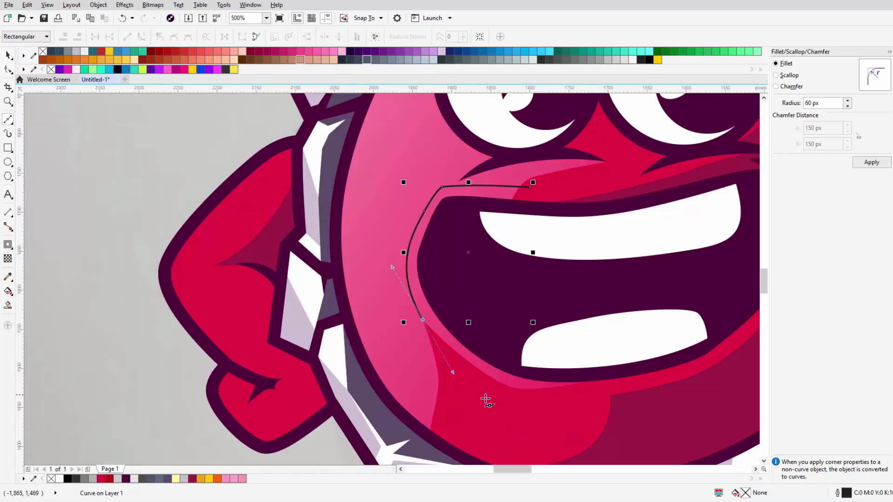
key("space")
scroll(541, 314, "down", 5)
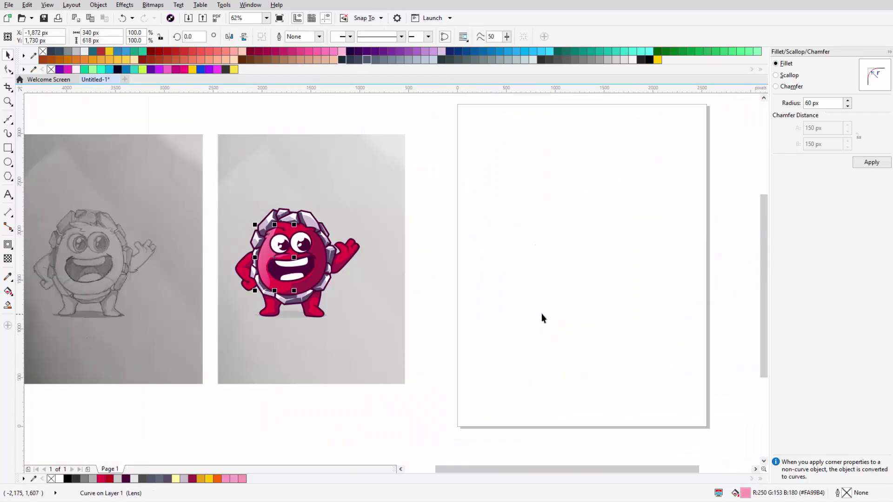
scroll(456, 309, "down", 2)
scroll(263, 296, "up", 5)
scroll(264, 295, "down", 1)
scroll(276, 153, "up", 3)
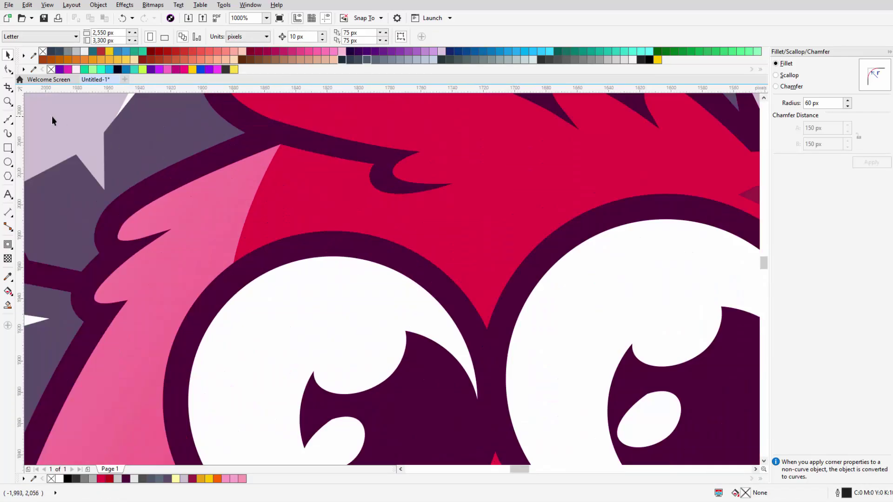
Step: Add short Bézier curves along the hair above the eye and beside the left eye
left_click(8, 119)
left_click_drag(153, 259, 151, 260)
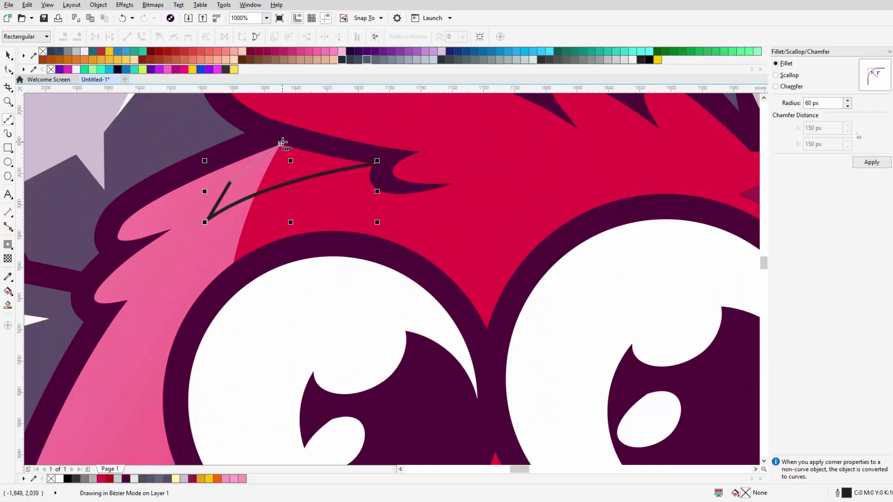
key("space")
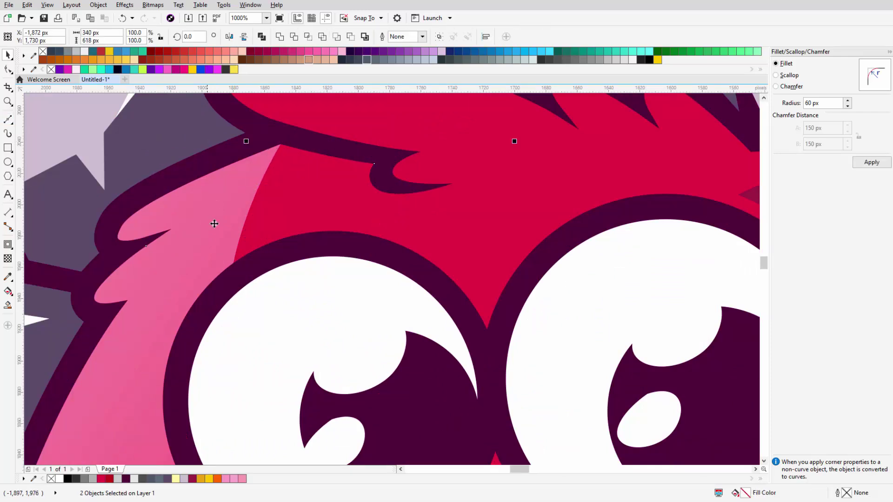
scroll(198, 232, "down", 6)
scroll(173, 248, "up", 4)
key("space")
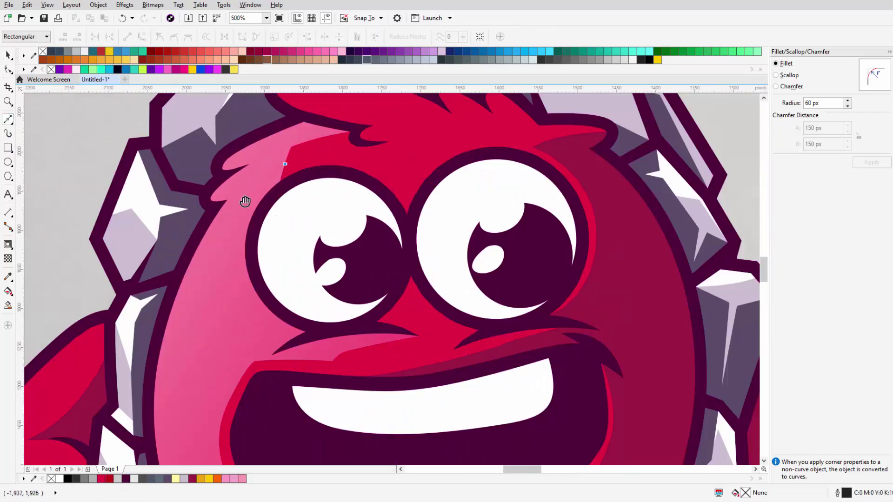
left_click_drag(246, 231, 238, 286)
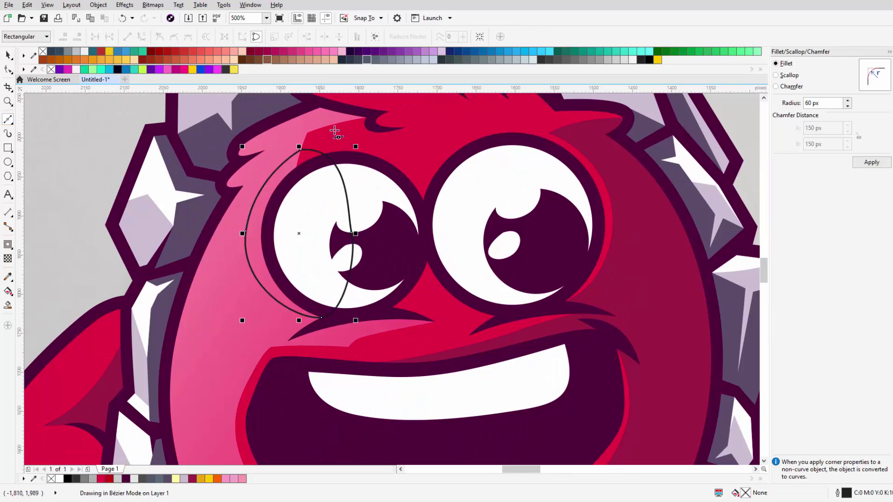
key("space")
scroll(584, 305, "down", 5)
scroll(360, 284, "down", 1)
scroll(263, 230, "up", 4)
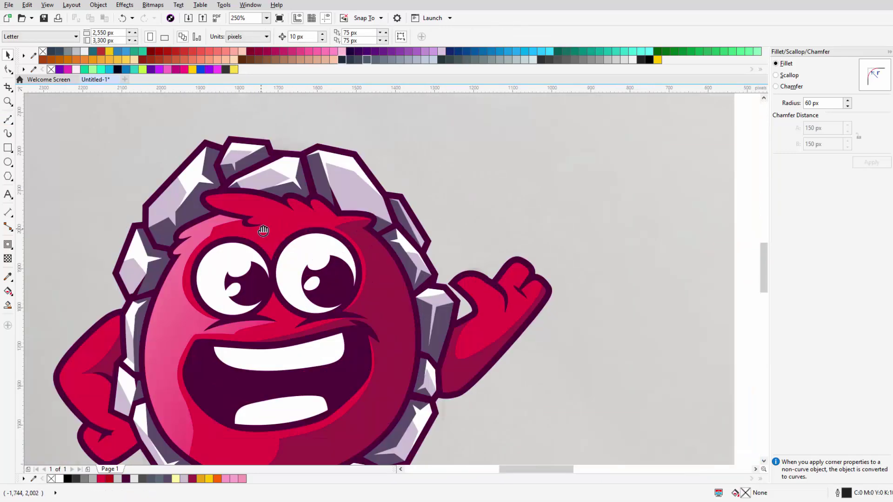
scroll(263, 230, "up", 2)
scroll(313, 164, "down", 1)
scroll(279, 146, "up", 2)
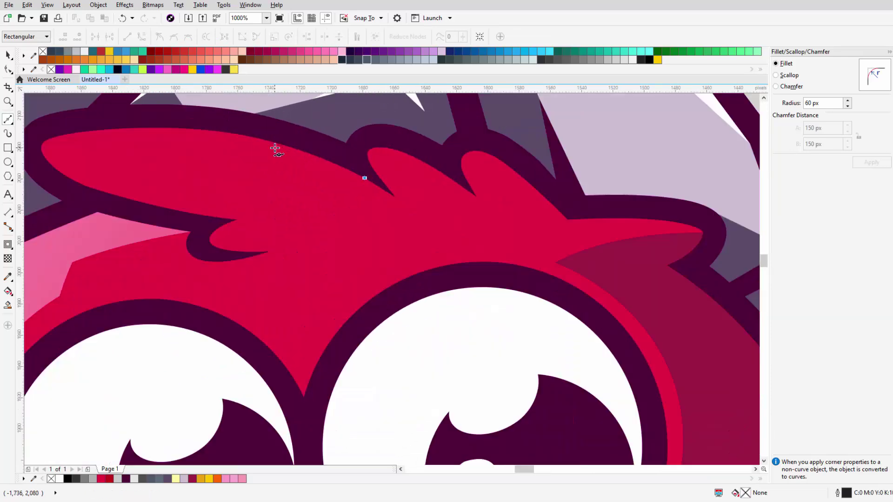
scroll(289, 156, "up", 1)
Step: Draw a closed feather-shaped highlight outline along the top hair tuft
left_click(288, 155)
left_click_drag(329, 185, 278, 161)
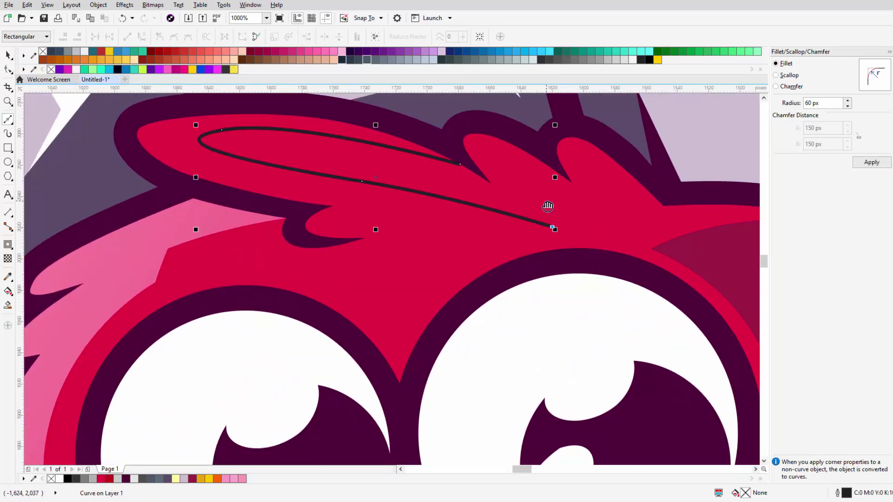
left_click(556, 228)
left_click(468, 192)
key("F10")
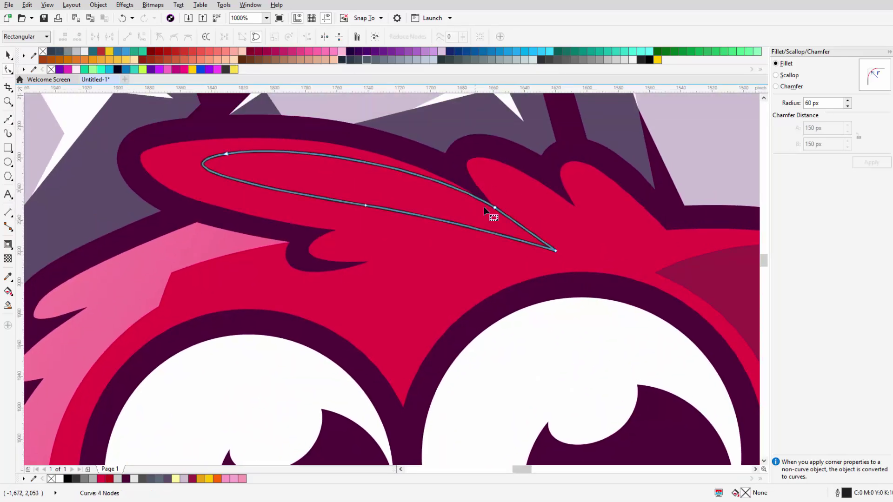
Step: Add a smaller inner loop to the highlight and smooth it by moving and deleting nodes
left_click(8, 120)
scroll(462, 237, "up", 1)
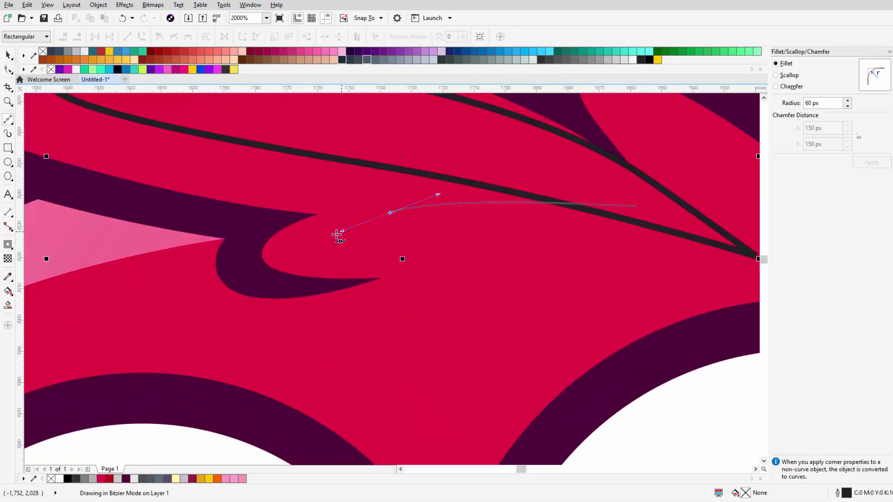
left_click(441, 191)
left_click(170, 216)
left_click(528, 228)
key("F10")
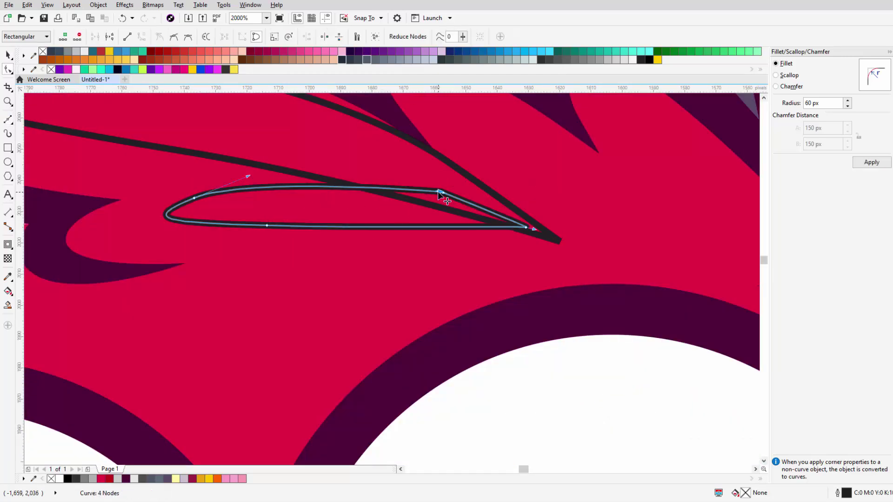
left_click_drag(440, 191, 211, 185)
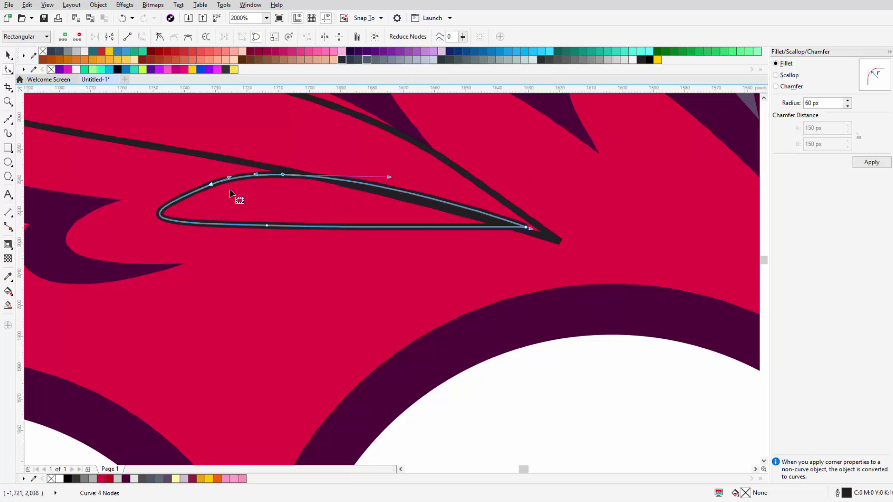
key("Delete")
scroll(369, 227, "down", 2)
key("space")
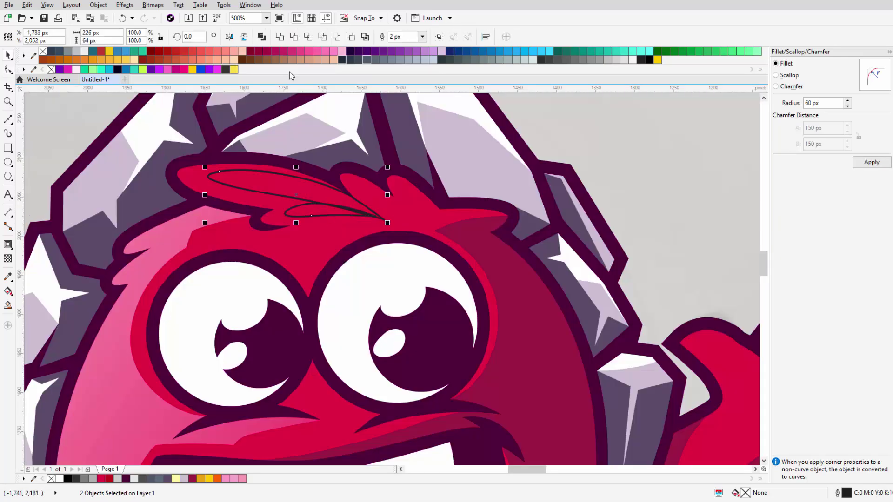
Step: Select the hair highlight shapes so the light pink feather sits on the tuft
left_click(186, 220)
scroll(161, 222, "down", 5)
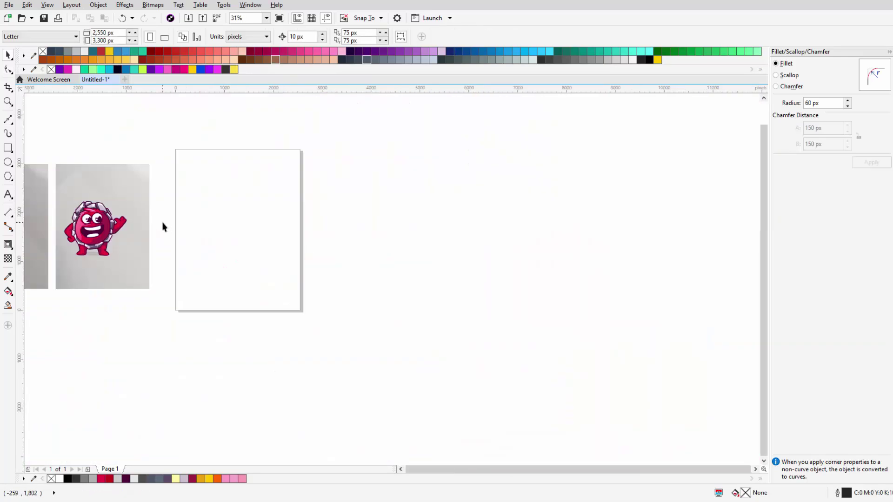
scroll(162, 221, "up", 3)
key("Escape")
scroll(176, 211, "up", 2)
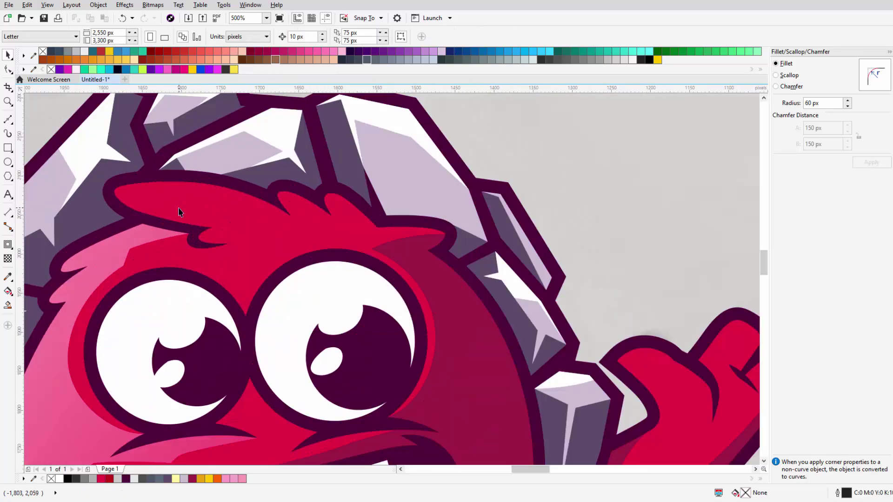
left_click(179, 210)
scroll(546, 264, "down", 5)
scroll(389, 246, "up", 5)
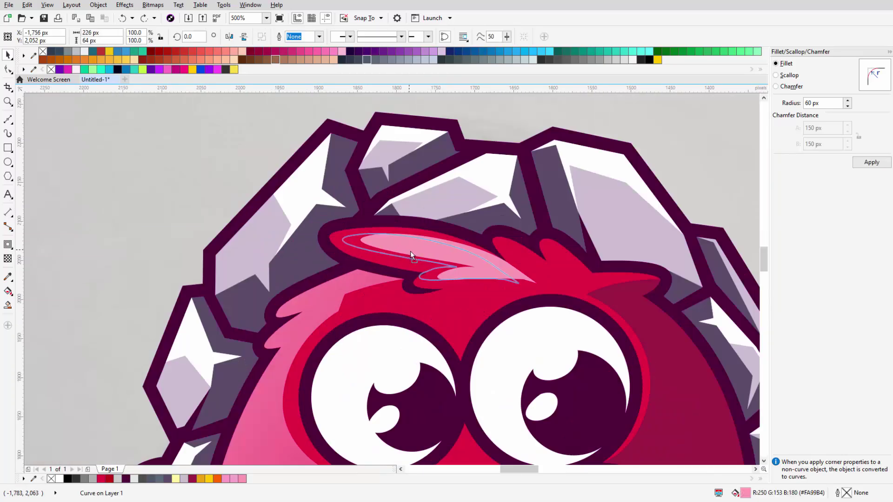
scroll(550, 265, "down", 5)
scroll(465, 241, "up", 4)
scroll(372, 221, "up", 3)
left_click(372, 222)
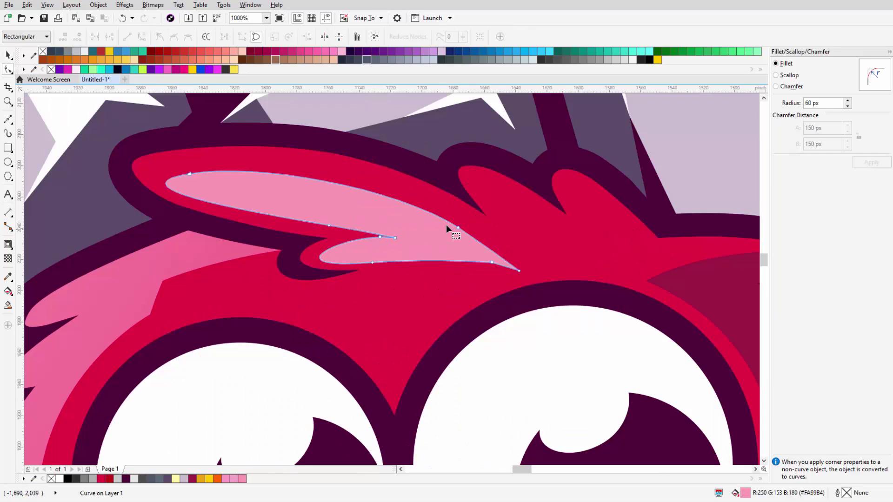
scroll(514, 275, "down", 5)
scroll(327, 229, "up", 5)
scroll(326, 228, "down", 5)
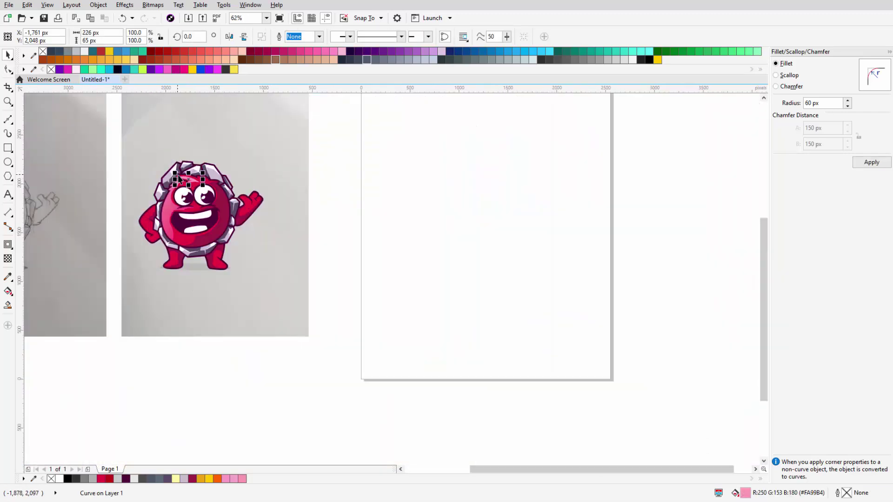
scroll(472, 203, "up", 1)
scroll(354, 209, "up", 2)
left_click(314, 165)
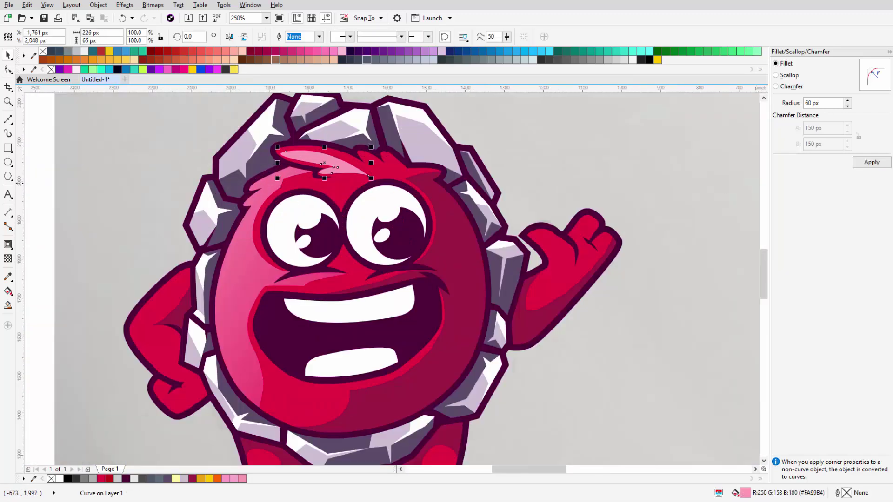
Step: Draw a highlight outline down the edge of the left arm
scroll(254, 271, "down", 5)
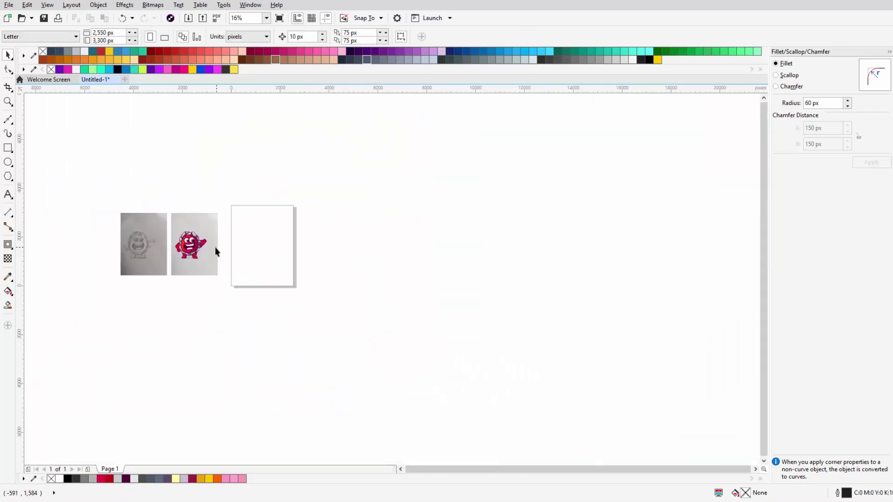
scroll(215, 246, "up", 3)
scroll(265, 277, "up", 2)
scroll(264, 277, "up", 4)
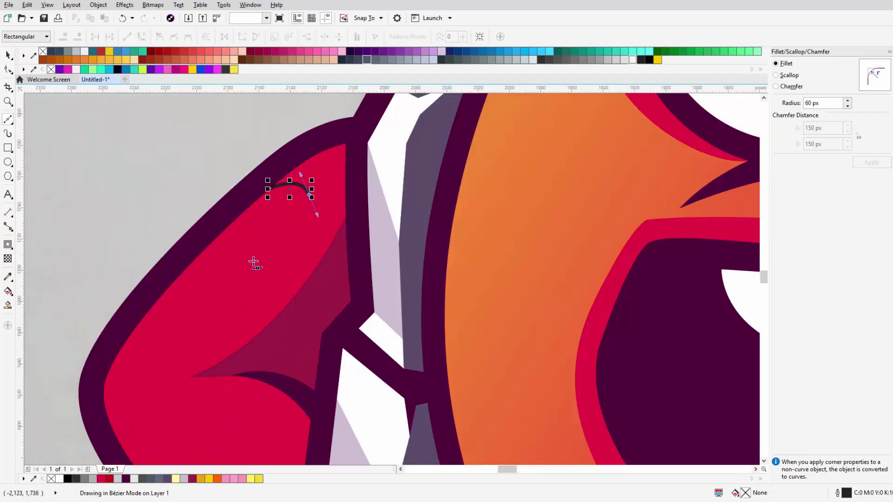
left_click_drag(245, 285, 245, 325)
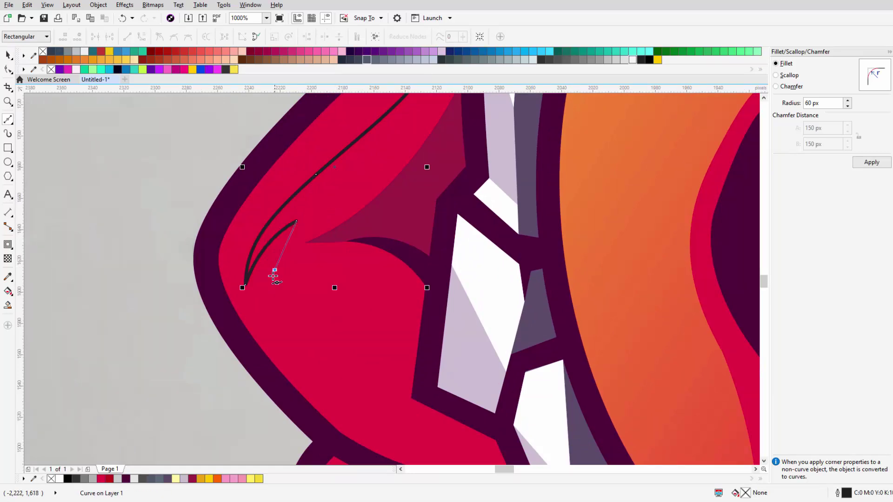
left_click_drag(328, 258, 353, 300)
left_click(224, 261)
scroll(224, 261, "down", 4)
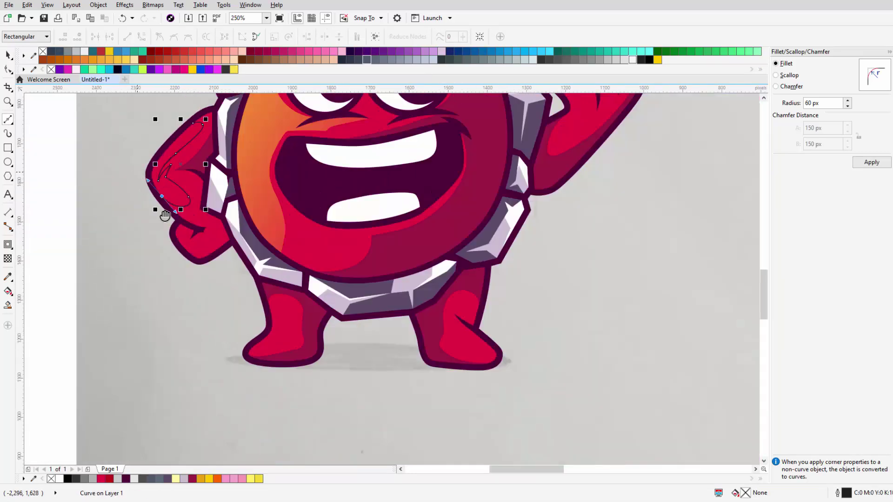
key("space")
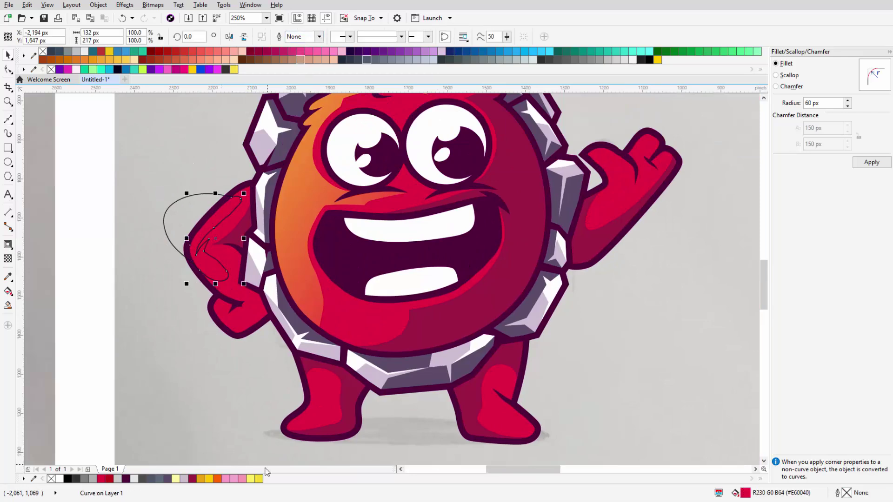
Step: Fill the arm highlight yellow and give it a gradual transparency fade
left_click(258, 479)
left_click(8, 258)
left_click_drag(160, 202, 288, 274)
scroll(288, 275, "down", 2)
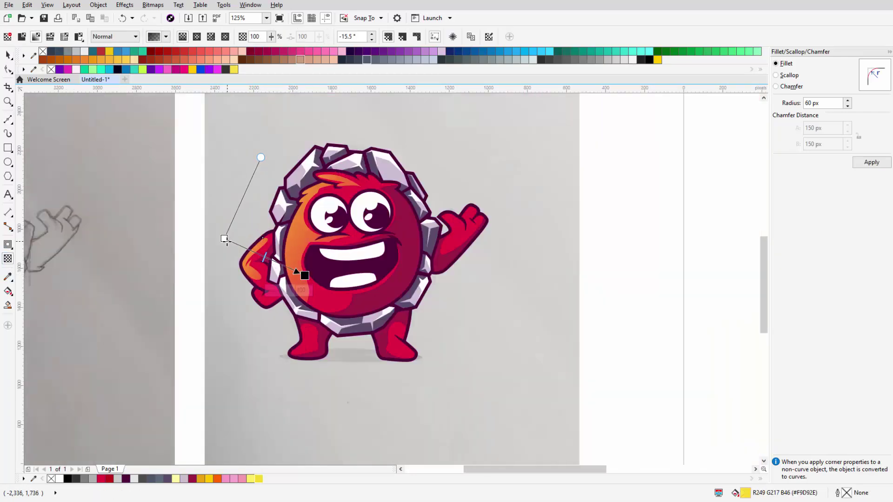
scroll(226, 241, "down", 2)
scroll(226, 240, "up", 2)
key("space")
scroll(429, 249, "down", 4)
scroll(337, 257, "up", 2)
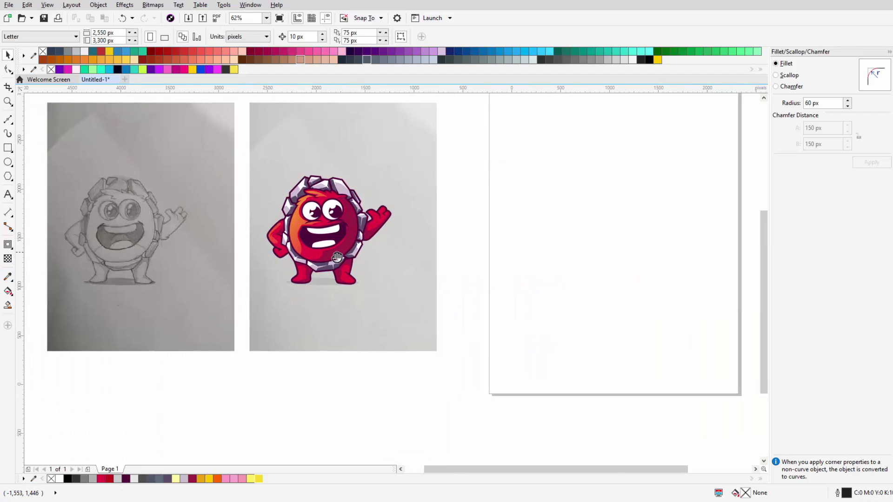
left_click_drag(337, 257, 328, 258)
scroll(328, 252, "up", 2)
scroll(328, 253, "up", 2)
scroll(324, 249, "down", 4)
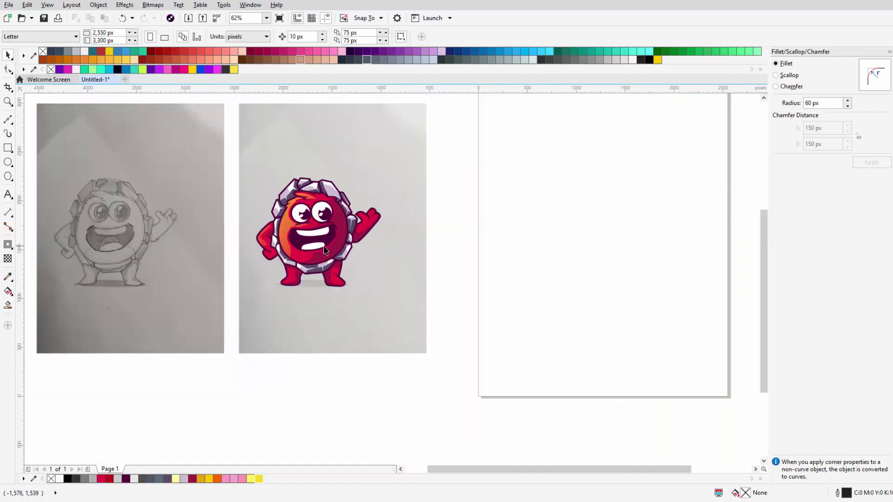
scroll(314, 226, "up", 2)
Step: Mirror the eye's pupil shape horizontally
left_click(323, 197)
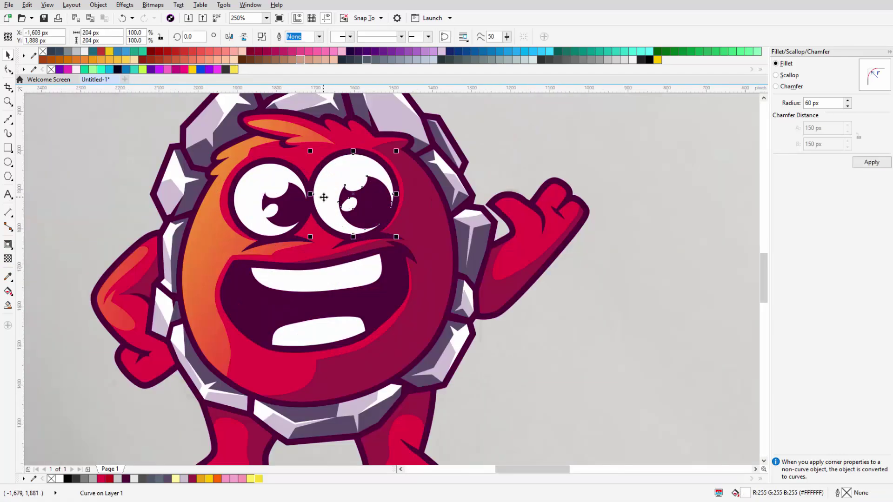
left_click(232, 37)
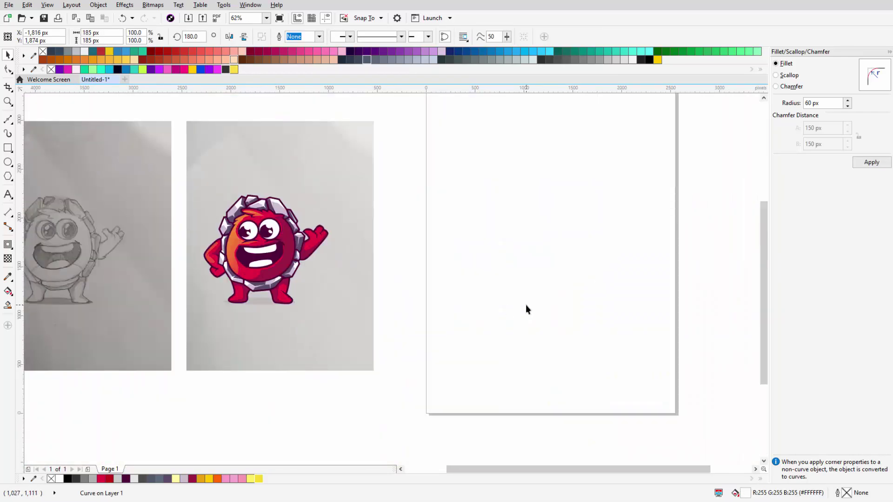
left_click(525, 307)
scroll(523, 305, "down", 2)
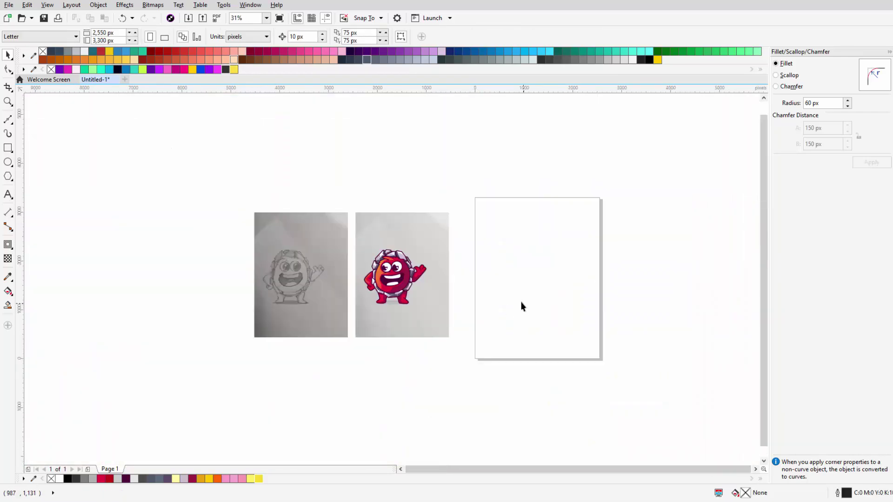
scroll(349, 256, "down", 2)
scroll(361, 243, "up", 4)
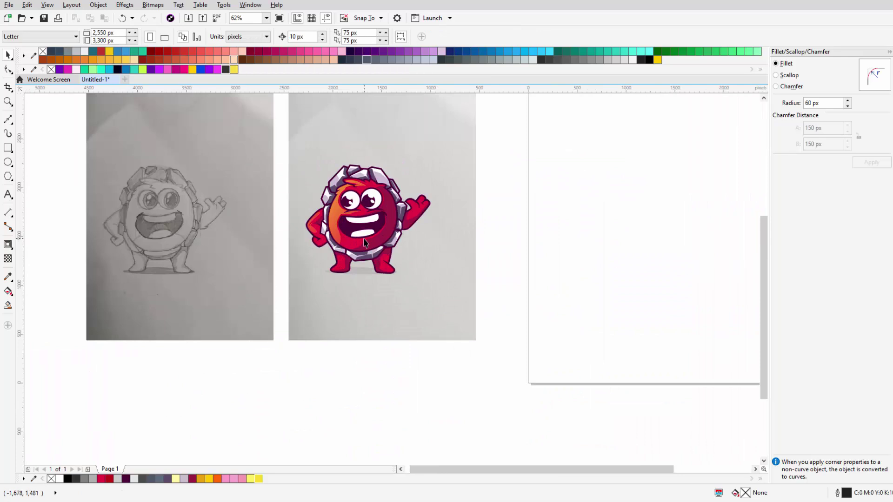
scroll(364, 241, "up", 4)
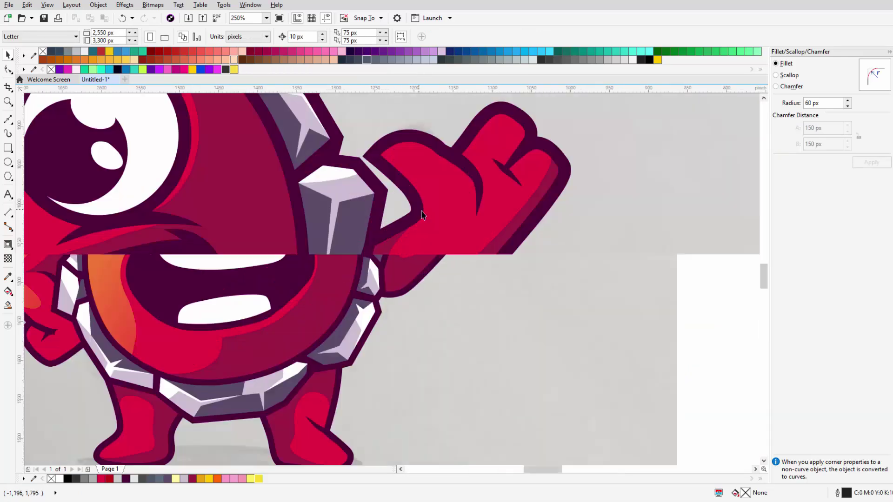
scroll(364, 242, "up", 4)
Step: Draw a curved Bézier crease shape where the raised arm meets the rock shell
key("F5")
left_click(409, 136)
left_click_drag(393, 301, 323, 385)
left_click(386, 303)
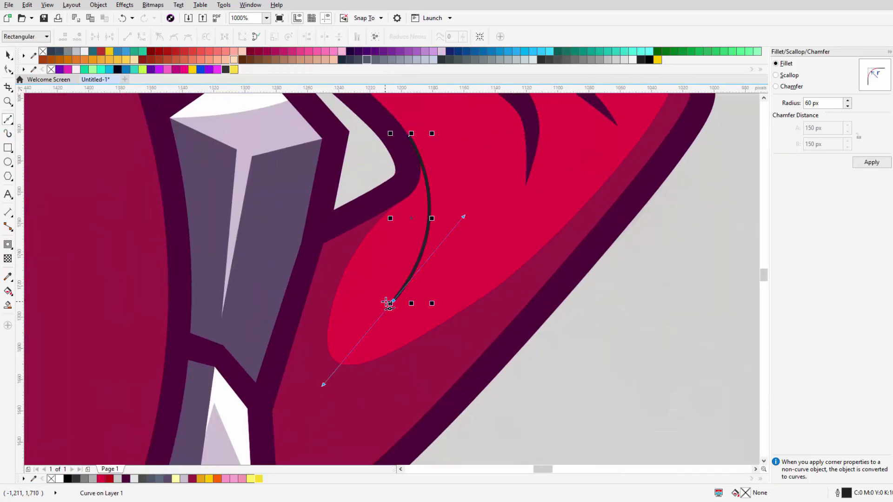
left_click_drag(408, 243, 411, 292)
left_click_drag(397, 208, 372, 161)
key("space")
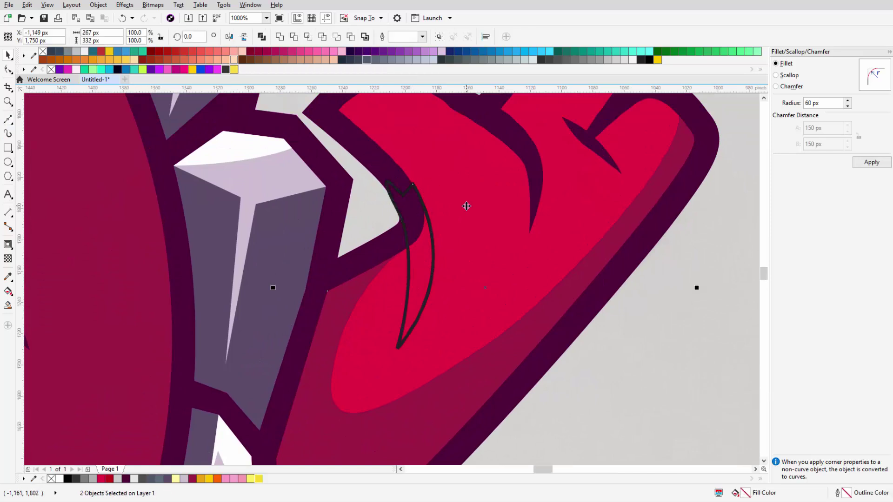
scroll(464, 205, "down", 4)
scroll(492, 303, "down", 6)
scroll(430, 274, "up", 2)
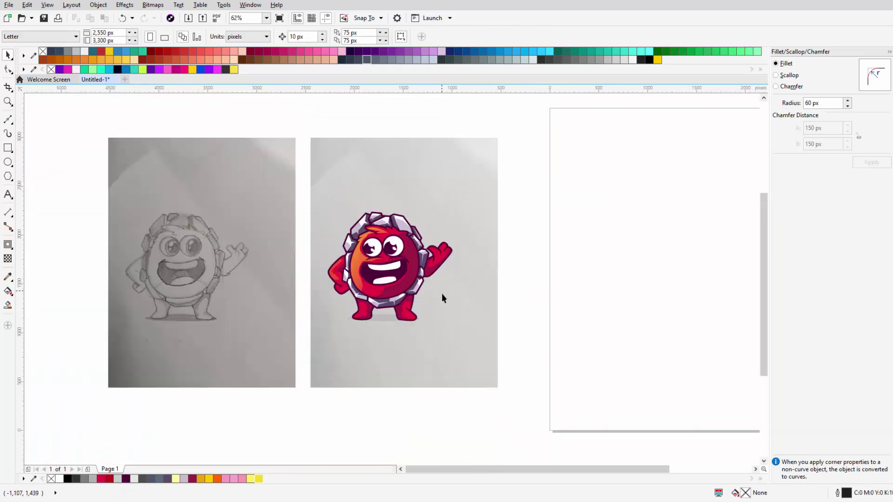
Step: Draw a dark purple ellipse shadow under the mascot's feet
key("F7")
scroll(347, 309, "up", 5)
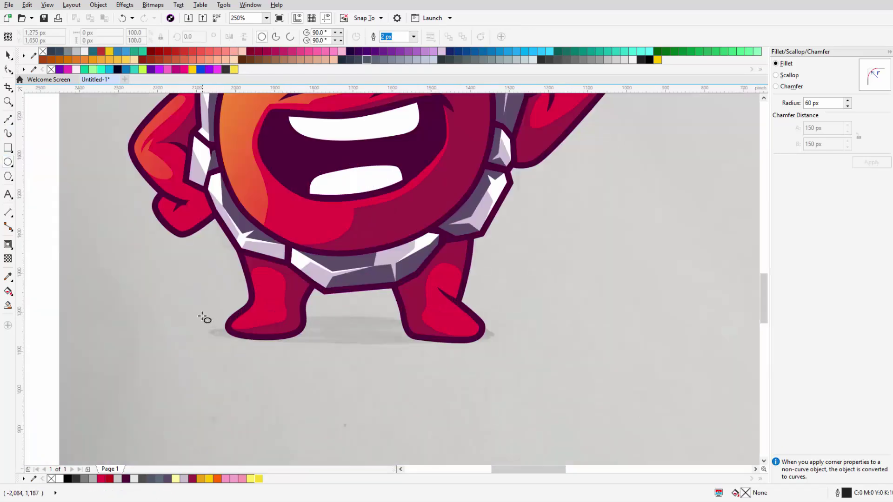
mouse_move(210, 311)
left_mouse_down()
mouse_move(521, 355)
mouse_move(512, 354)
left_mouse_up()
key("space")
left_click(570, 288, "shift")
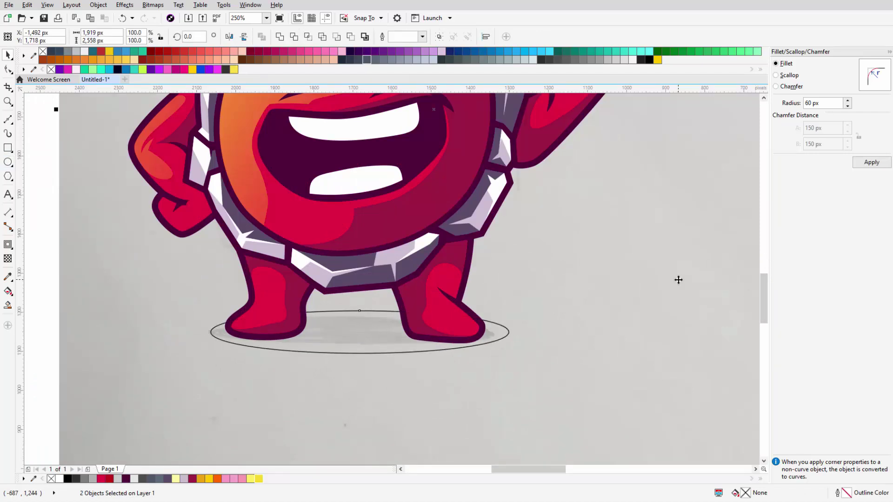
scroll(679, 280, "right", 3)
left_click(253, 321)
left_click(125, 478)
scroll(254, 318, "down", 3)
scroll(253, 318, "up", 3)
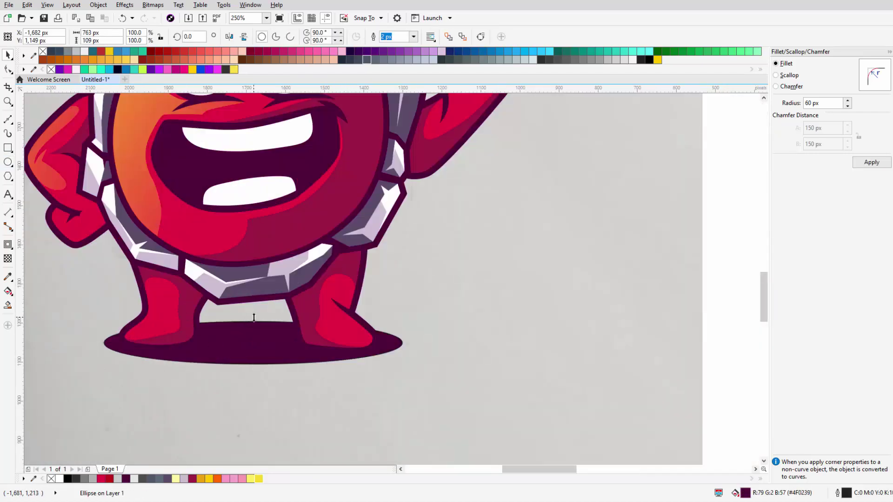
scroll(254, 317, "down", 5)
scroll(376, 315, "up", 5)
Step: Draw a closed Bézier shading shape running down the body's right side
key("F5")
left_click(303, 146)
scroll(245, 145, "up", 4)
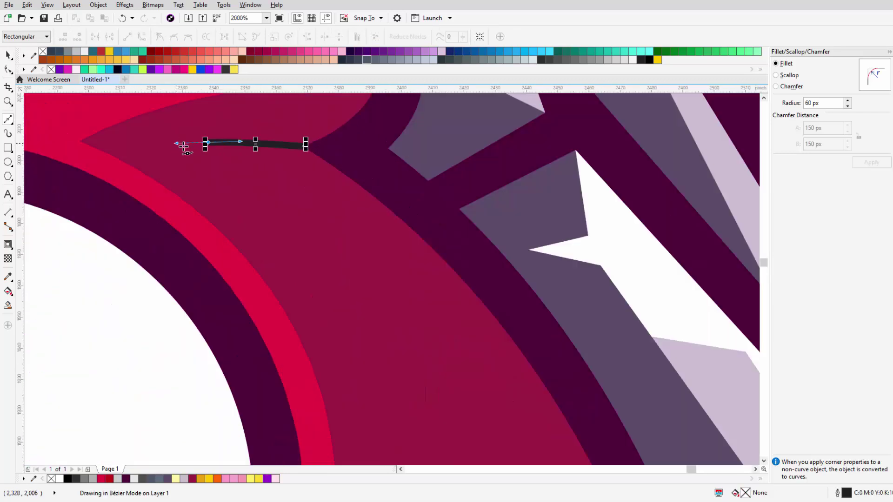
scroll(184, 146, "down", 4)
left_click_drag(351, 234, 336, 264)
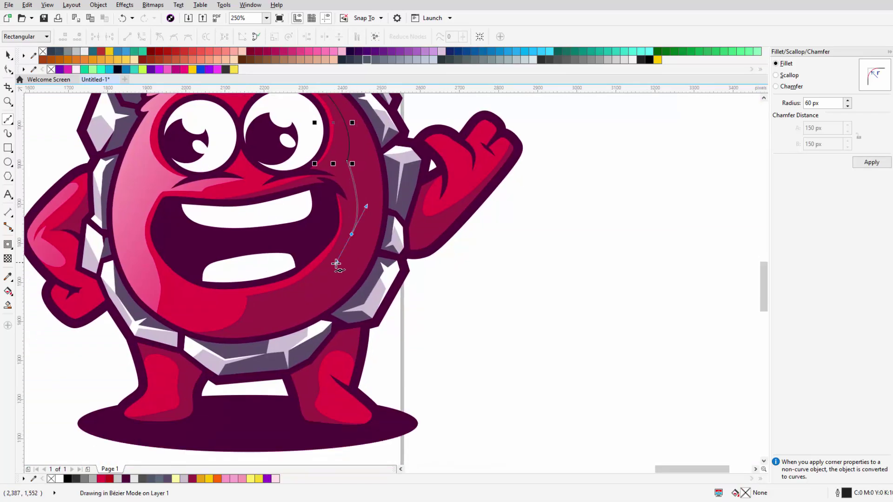
scroll(324, 247, "down", 2)
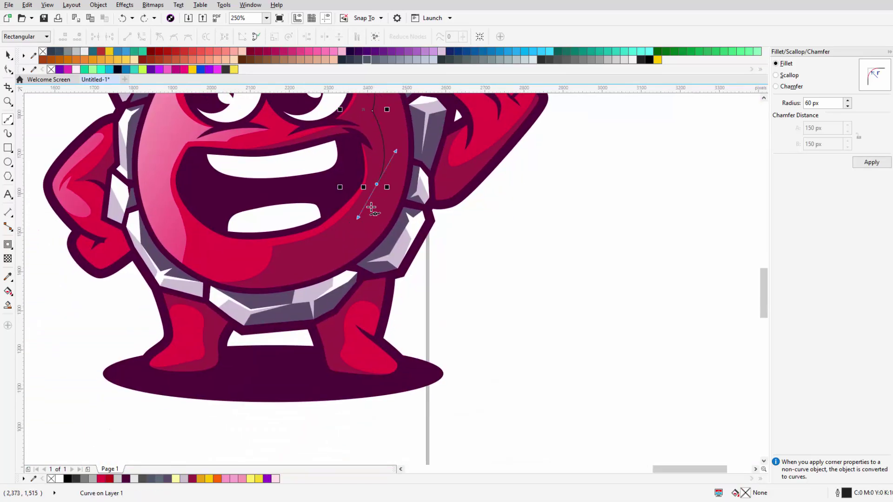
scroll(363, 309, "down", 2)
scroll(362, 186, "up", 2)
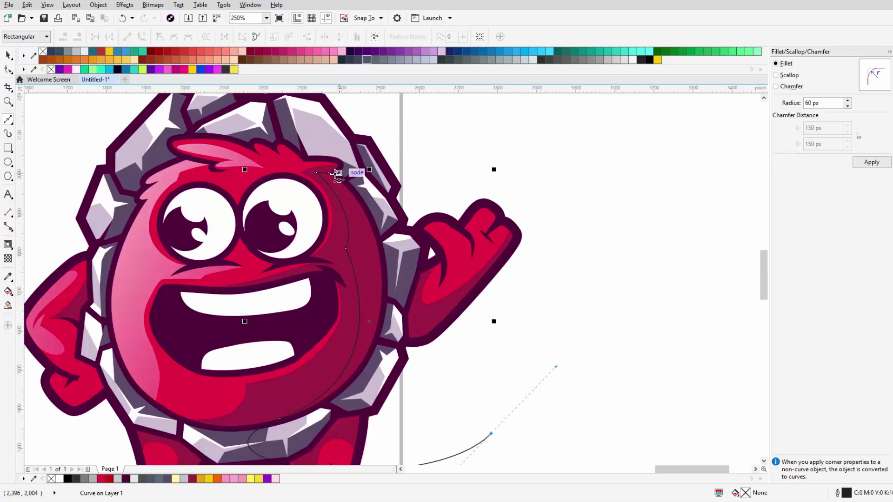
left_click(329, 173)
key("space")
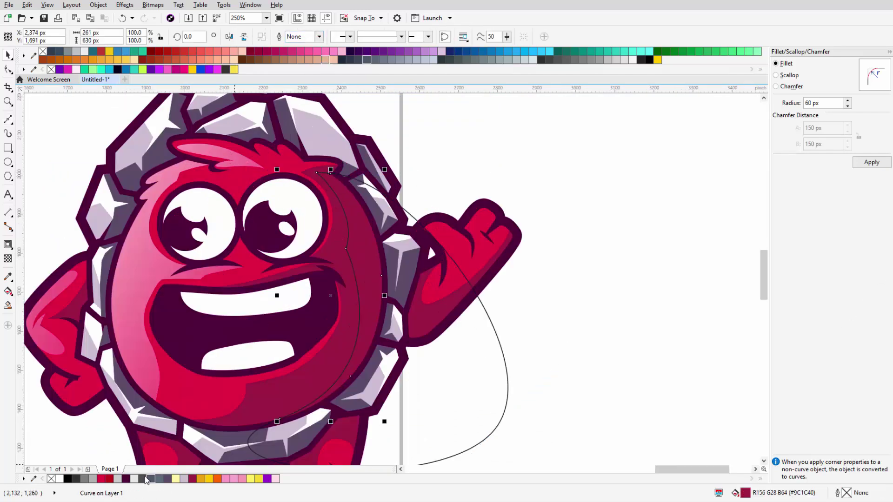
scroll(380, 306, "down", 5)
scroll(380, 306, "up", 5)
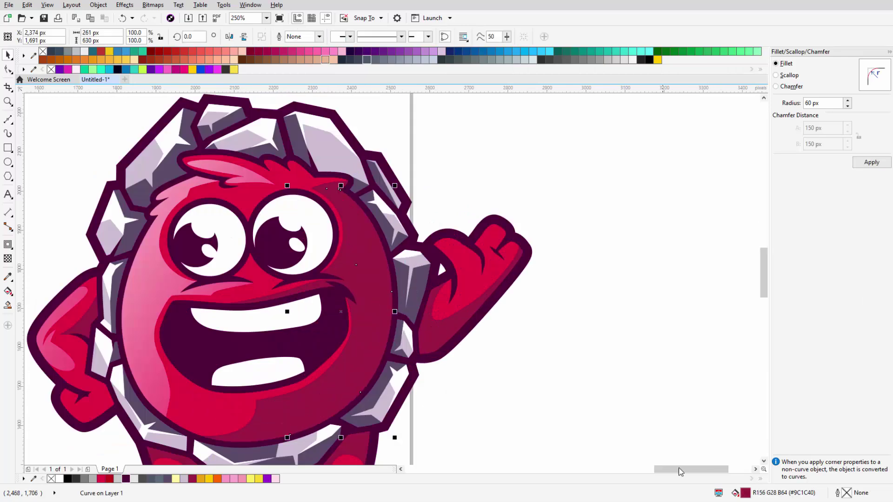
Step: Give the shading shape a darker crimson fill via the fill colour settings
double_click(745, 493)
left_click_drag(412, 159, 556, 157)
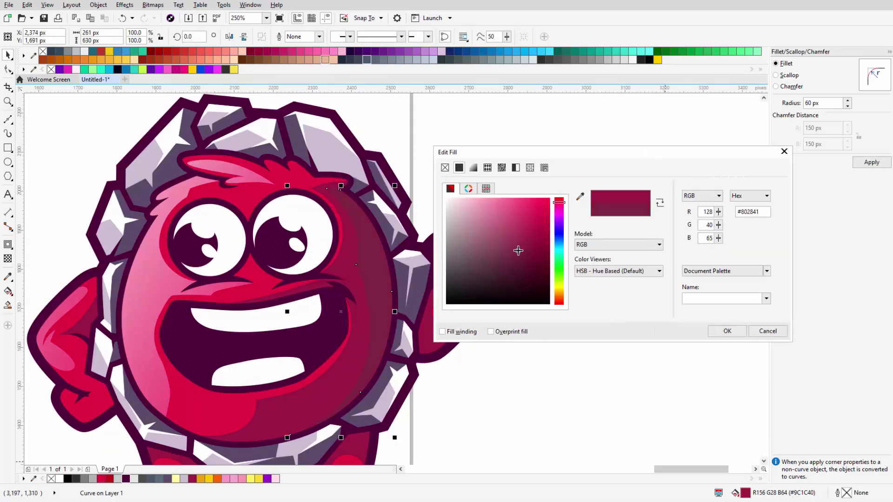
left_click(727, 331)
scroll(327, 282, "down", 4)
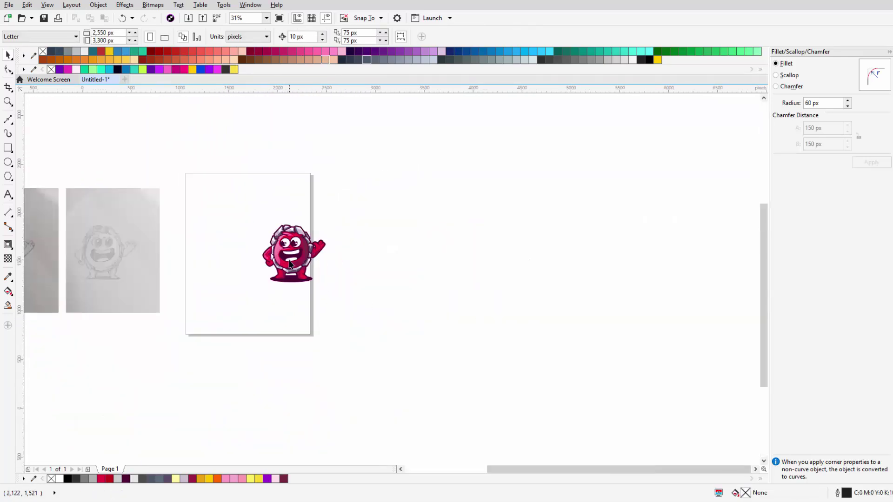
scroll(290, 264, "up", 1)
Step: Trace a shading crescent curve across the left eye white
scroll(290, 264, "up", 3)
left_click(294, 299)
scroll(376, 255, "down", 4)
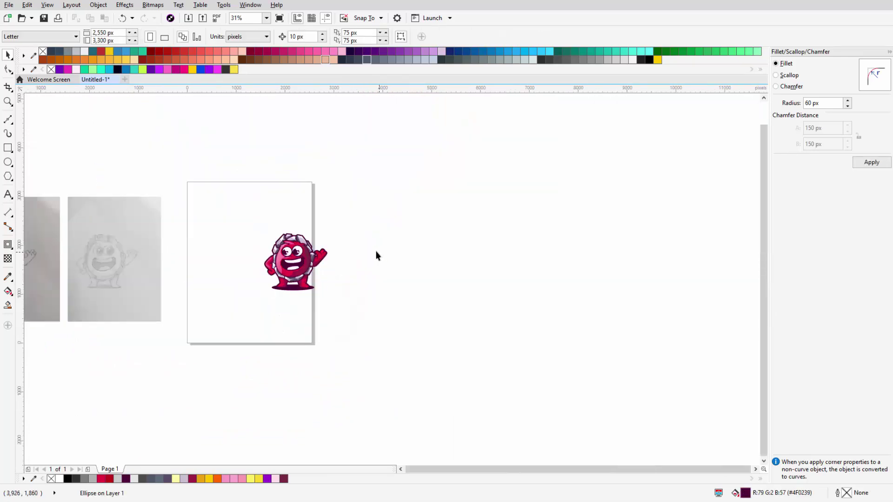
scroll(297, 261, "up", 2)
key("ctrl+a")
scroll(304, 237, "up", 6)
key("F10")
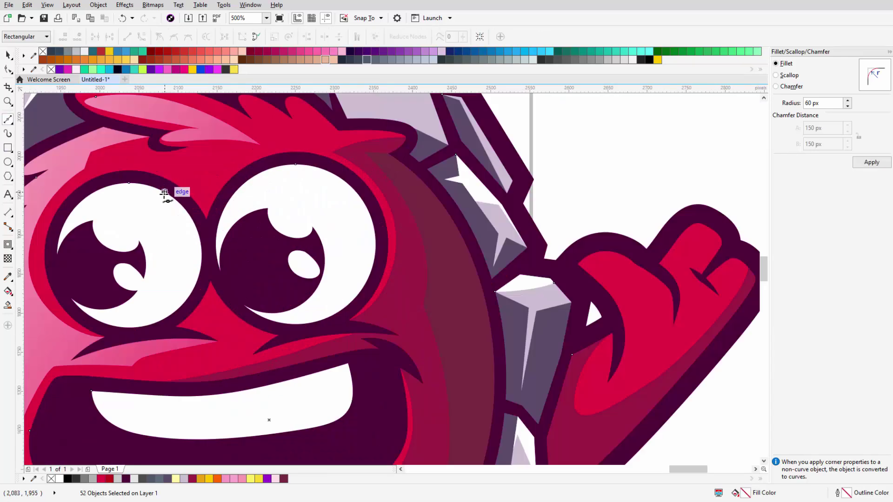
left_click(179, 195)
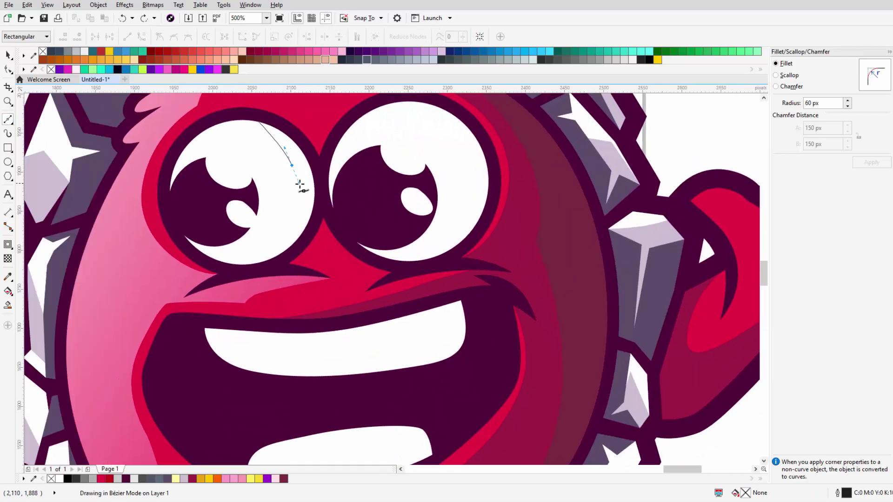
scroll(232, 209, "left", 5)
scroll(405, 260, "up", 1)
left_click_drag(405, 241, 405, 219)
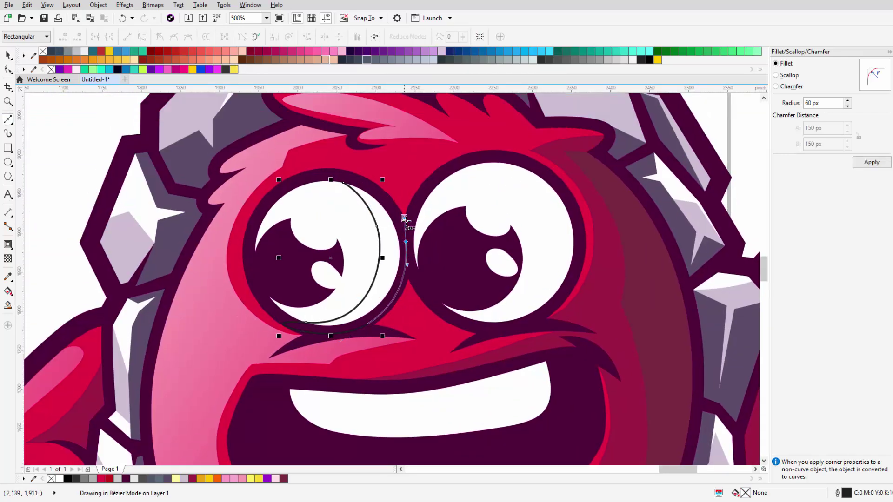
key("space")
scroll(200, 437, "up", 2)
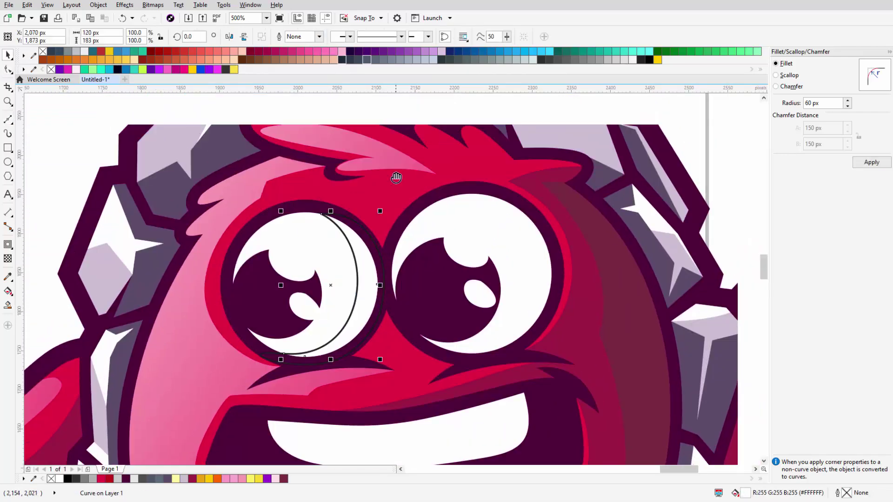
key("Escape")
Step: Draw a closed shading crescent on the right eye and fill it lavender
scroll(484, 302, "down", 5)
scroll(184, 275, "up", 3)
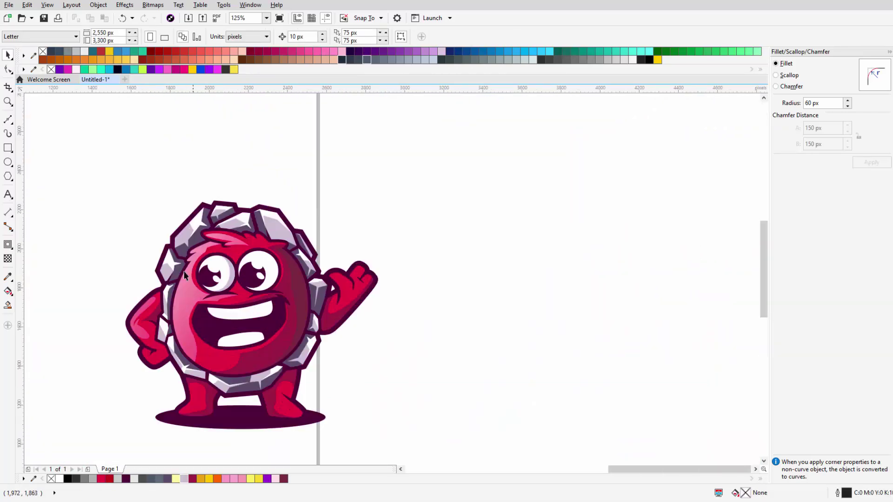
left_click(9, 120)
scroll(241, 319, "up", 4)
scroll(304, 297, "up", 2)
left_click(304, 294)
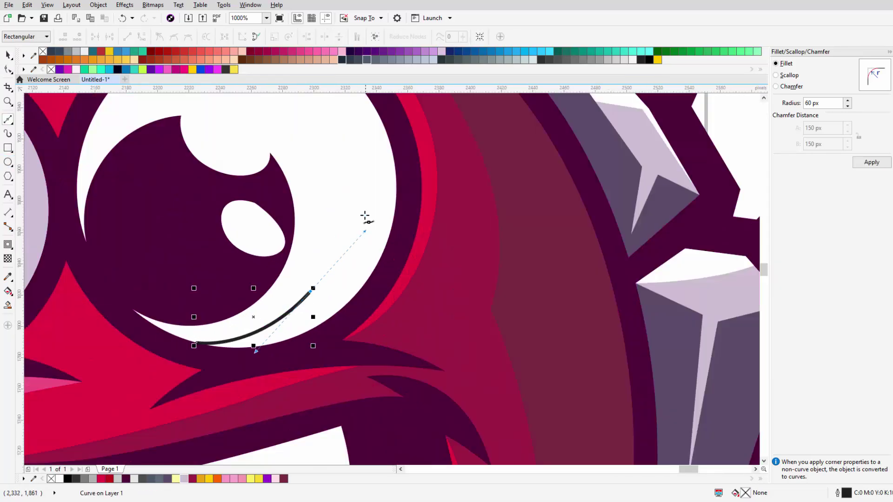
scroll(320, 211, "down", 2)
left_click_drag(320, 212, 413, 229)
left_click(279, 369)
key("space")
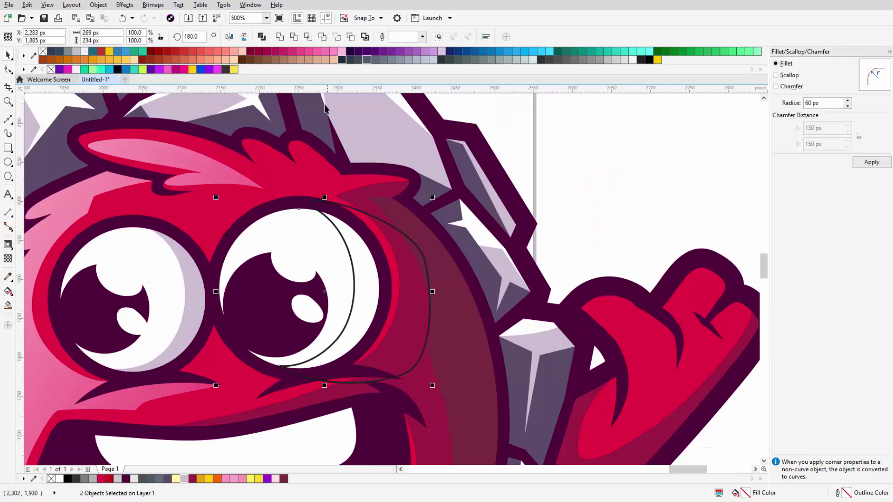
left_click(187, 479)
Step: Draw an ellipse inside the mouth over the upper teeth
scroll(233, 279, "down", 5)
key("Escape")
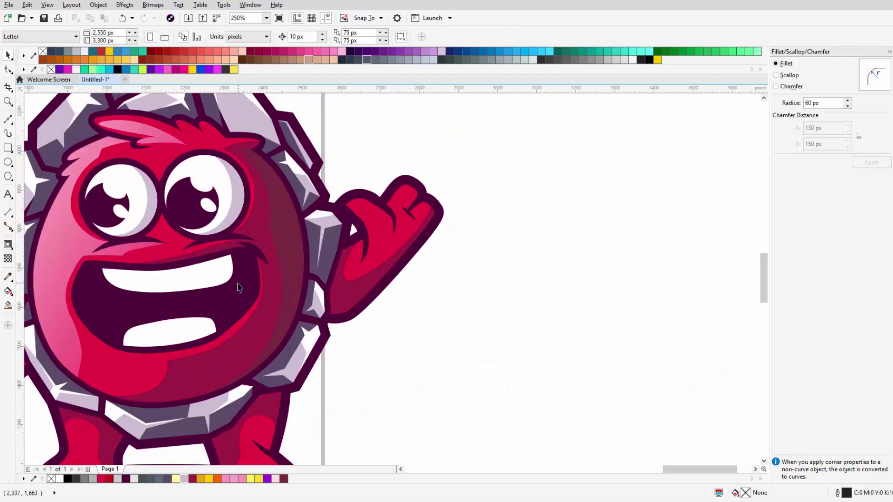
scroll(239, 285, "up", 3)
left_click(8, 119)
left_click(295, 246)
scroll(295, 262, "up", 2)
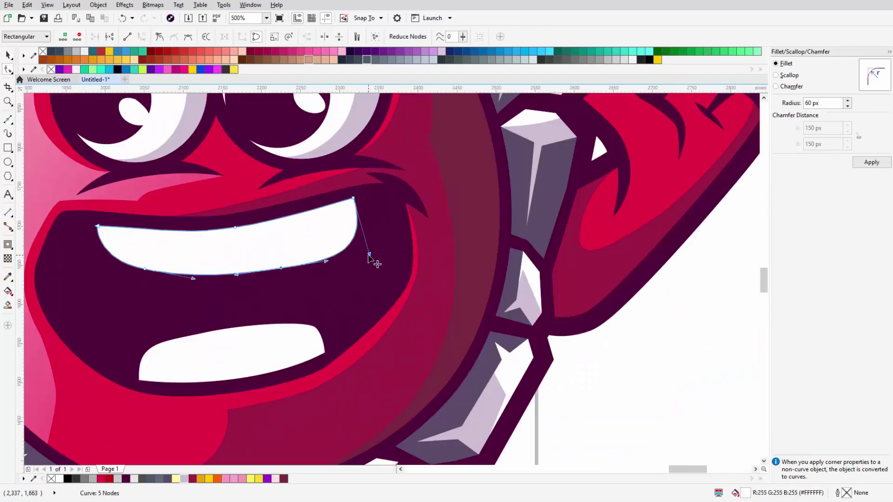
scroll(471, 266, "down", 5)
key("space")
scroll(239, 254, "up", 5)
key("F7")
scroll(239, 258, "up", 3)
mouse_move(171, 214)
left_mouse_down()
mouse_move(313, 312)
mouse_move(318, 327)
left_mouse_up()
scroll(329, 270, "up", 2)
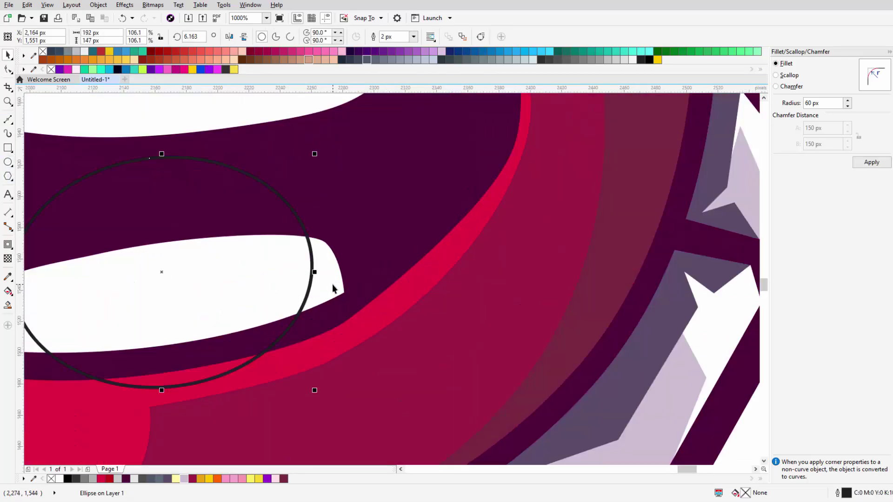
Step: Trim the mouth ellipse with the teeth shape and delete the leftover piece
left_click(329, 271)
left_click(307, 36)
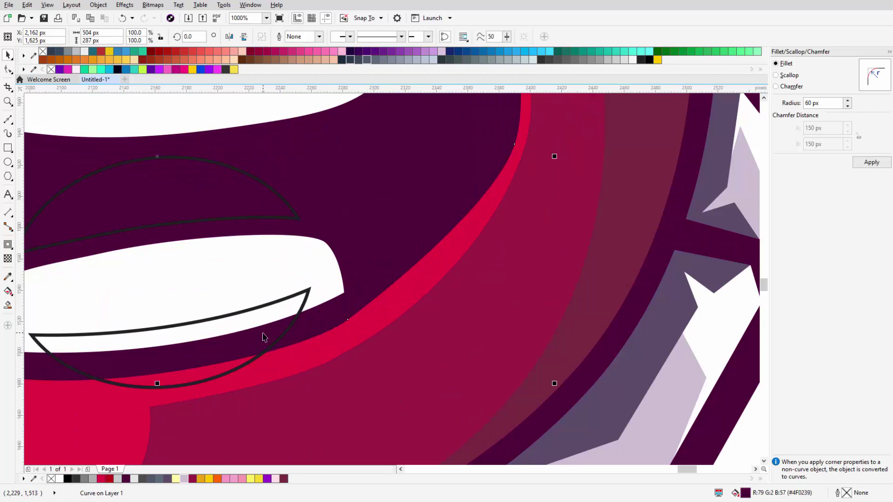
key("Delete")
left_click_drag(159, 51, 202, 236)
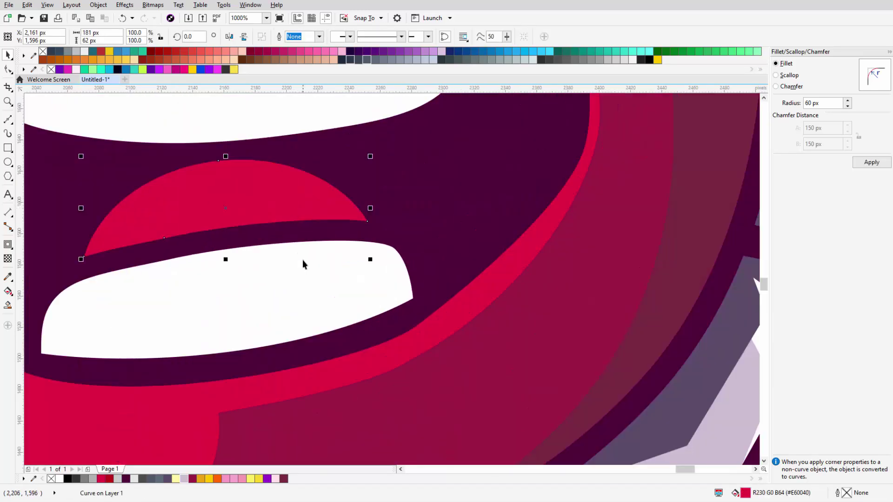
scroll(303, 264, "down", 5)
left_click(413, 299)
scroll(353, 279, "up", 3)
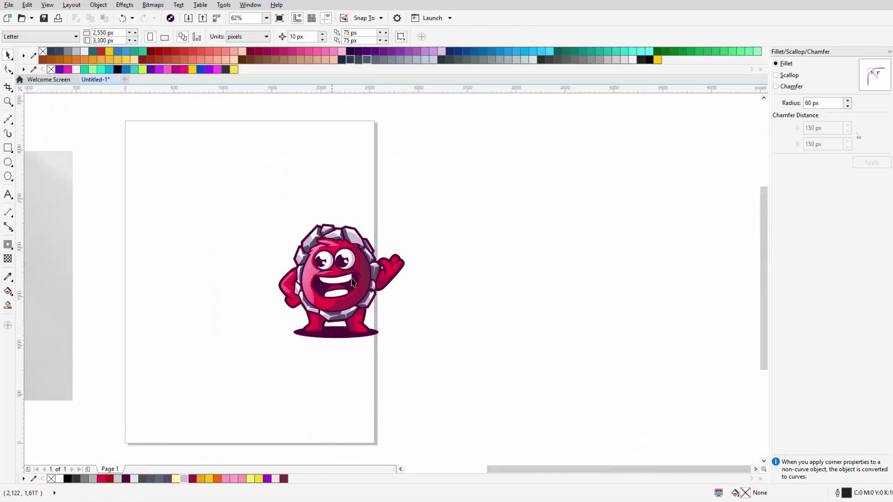
scroll(247, 267, "up", 4)
Step: Draw a Bézier shading shape over the teeth's right side and fill it lavender
key("F5")
scroll(331, 268, "up", 2)
left_click(329, 193)
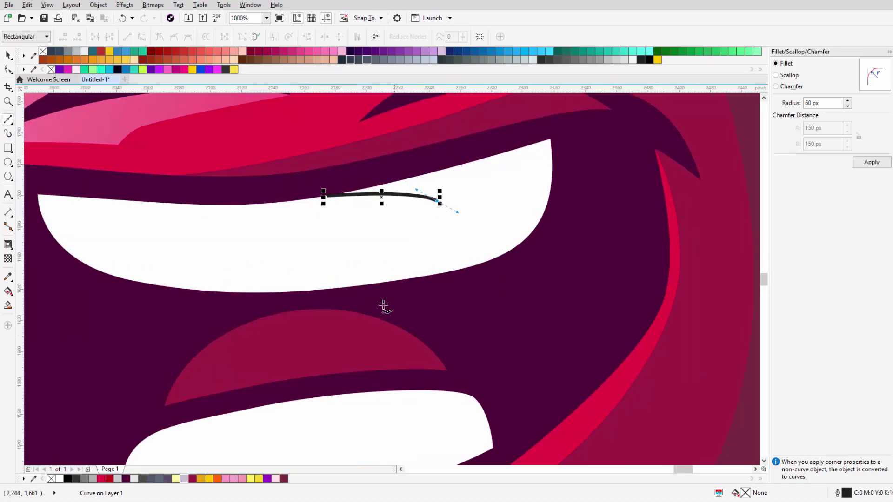
left_click_drag(416, 240, 458, 219)
left_click(388, 326)
scroll(418, 303, "down", 3)
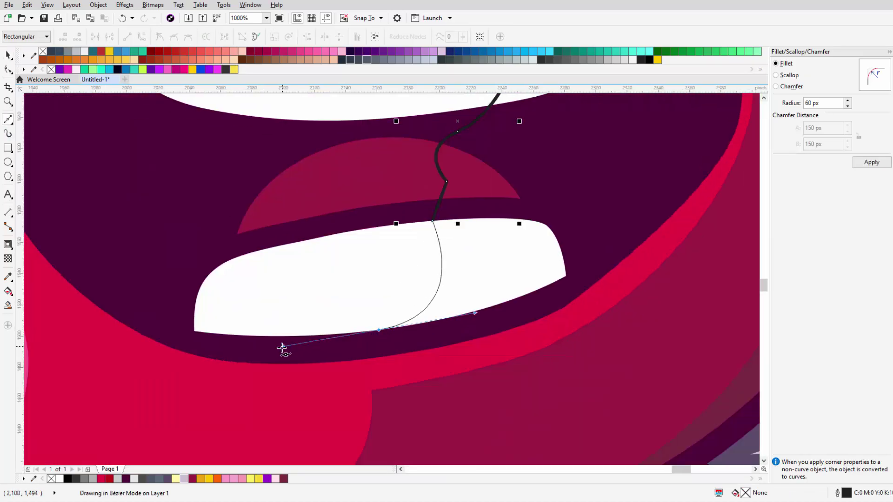
scroll(281, 347, "down", 2)
left_click(507, 218)
left_click(458, 158)
key("space")
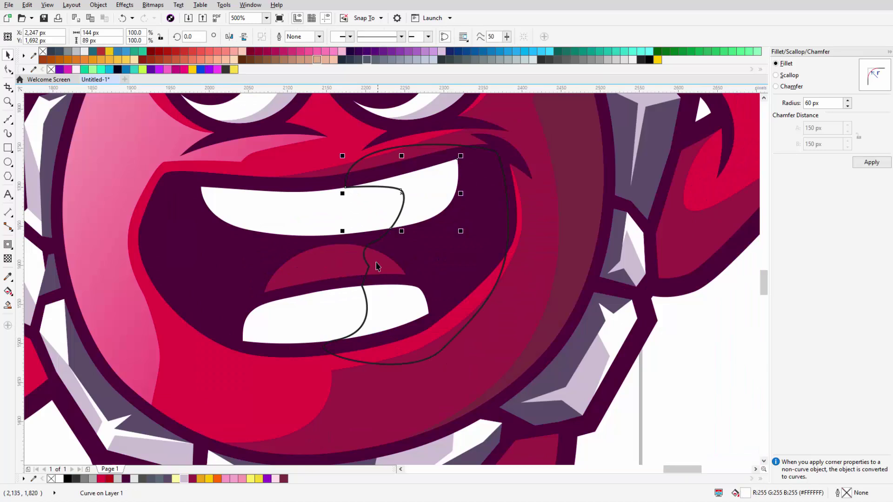
left_click(378, 321)
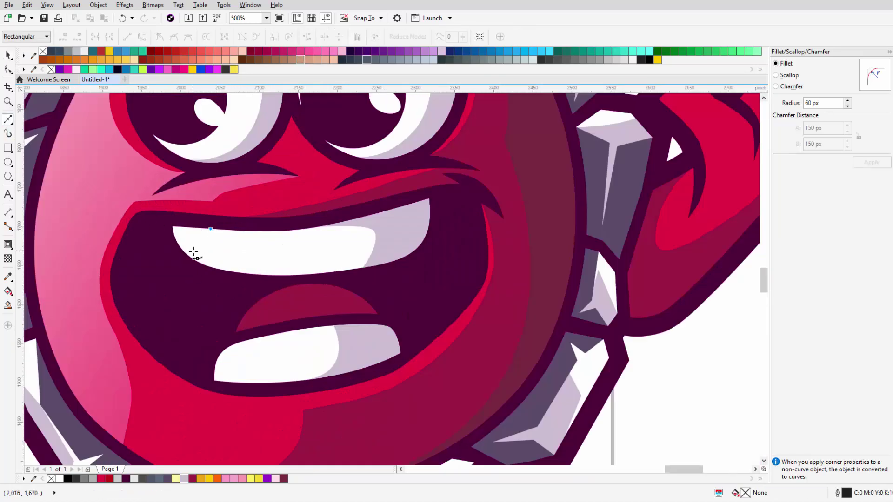
Step: Shape a piece over the teeth's left tips and fill it light lavender
left_click_drag(194, 252, 220, 278)
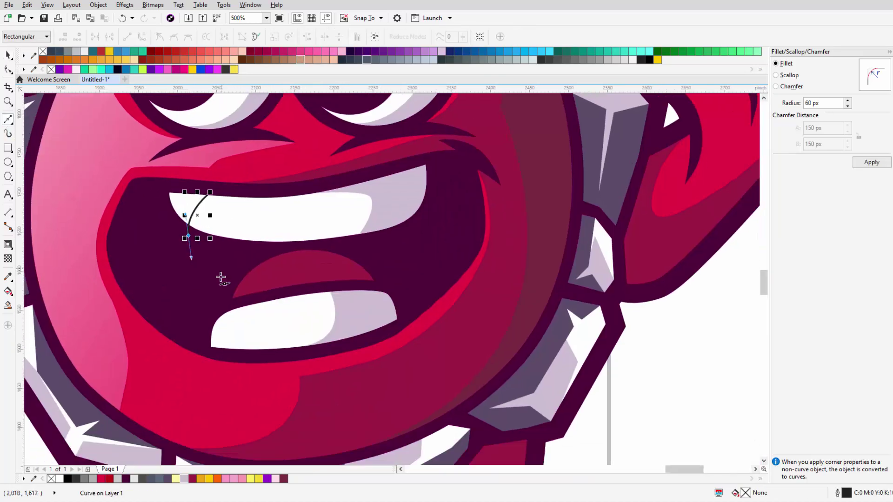
left_click(239, 349)
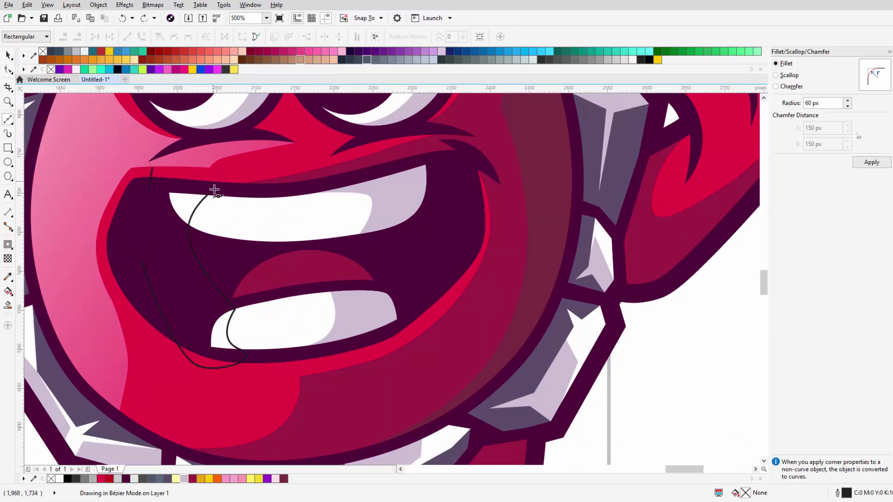
key("F10")
left_click_drag(187, 234, 207, 241)
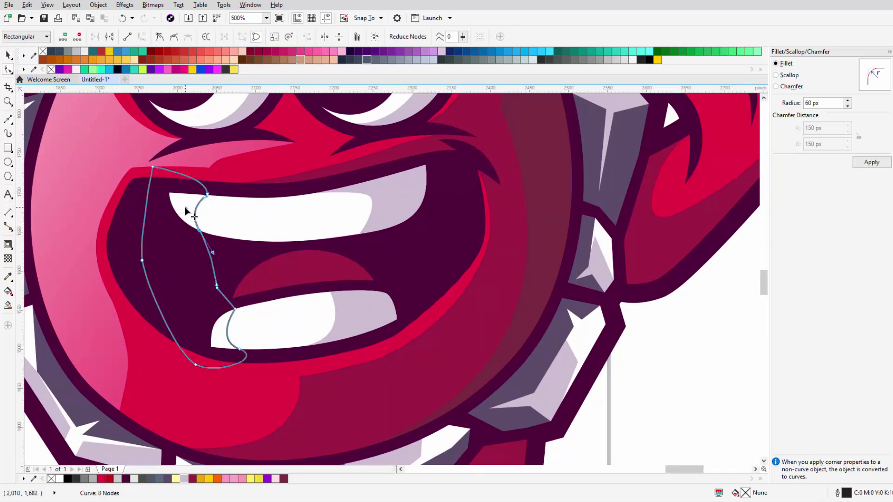
key("space")
left_click(241, 215, "shift")
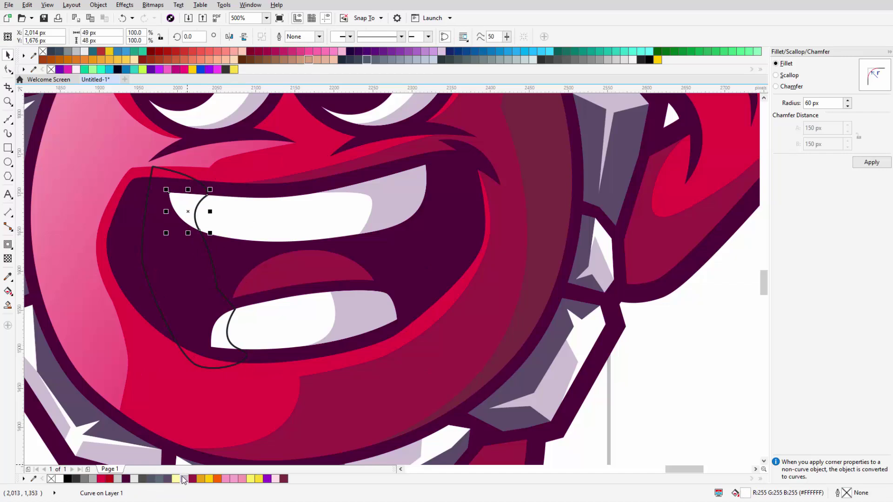
left_click(183, 480)
scroll(215, 271, "down", 6)
key("F5")
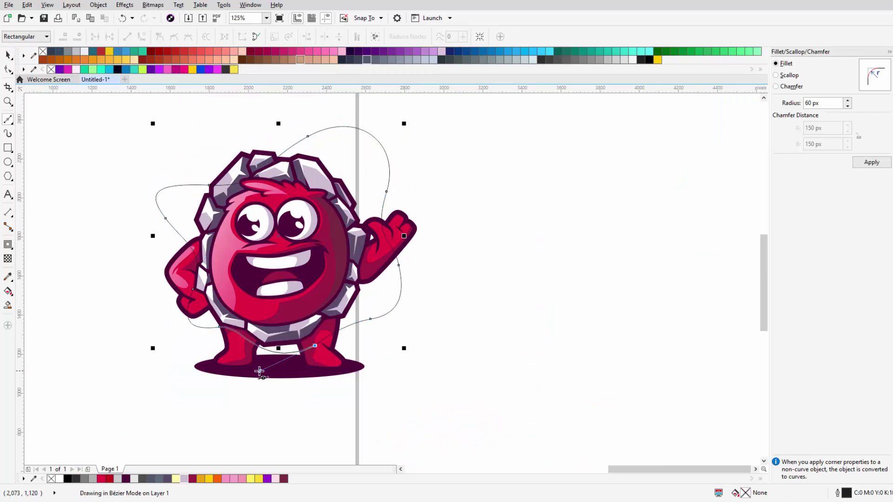
Step: Finish the pending curve and clear the selection
scroll(259, 371, "down", 2)
key("space")
key("Escape")
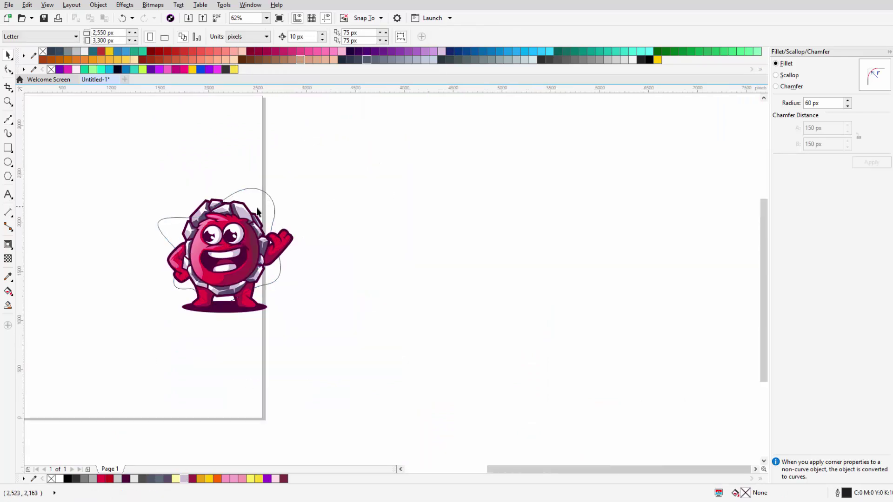
scroll(257, 211, "down", 2)
scroll(336, 191, "up", 2)
scroll(134, 269, "up", 2)
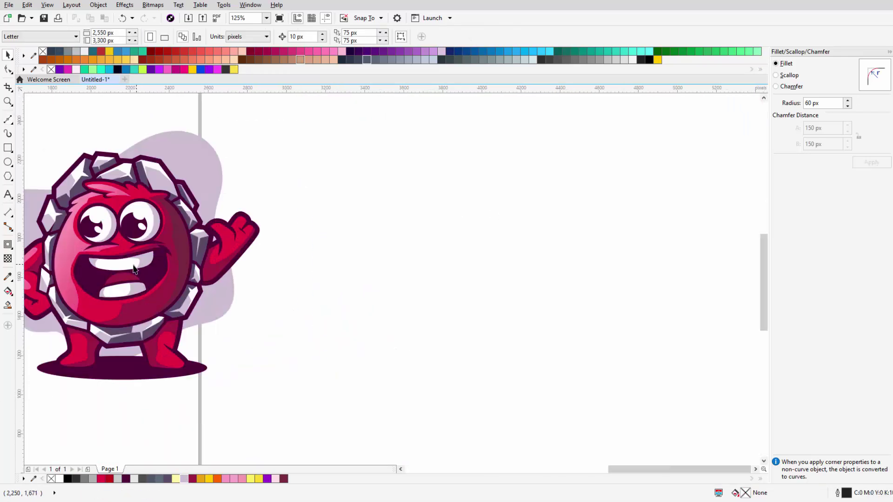
scroll(185, 202, "left", 3)
scroll(111, 258, "down", 2)
scroll(218, 196, "up", 2)
Step: Reshape the light-pink background blob's nodes and tilt it to frame the mascot
left_click(249, 211)
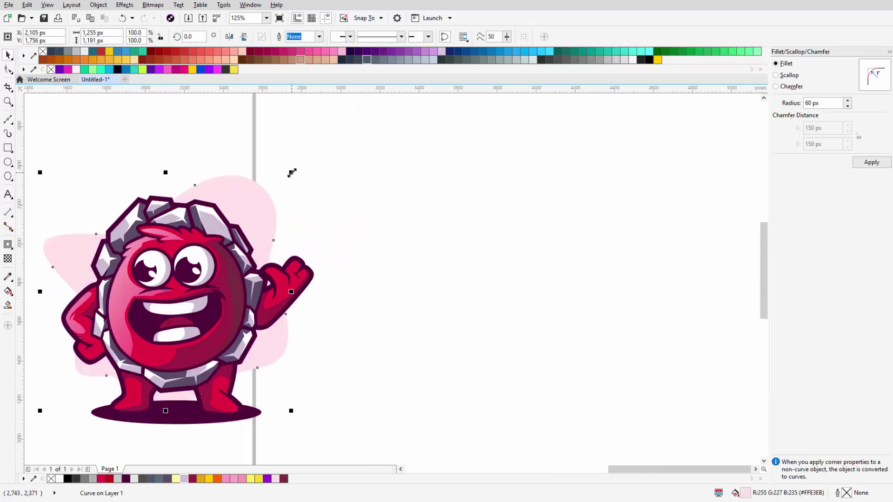
scroll(302, 195, "down", 2)
key("F10")
scroll(283, 191, "up", 2)
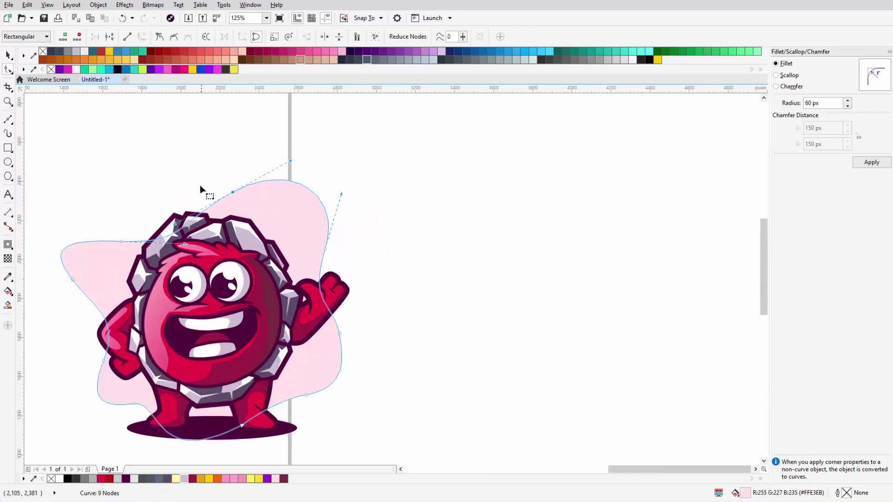
scroll(200, 188, "down", 2)
scroll(140, 239, "down", 2)
key("space")
scroll(216, 216, "up", 2)
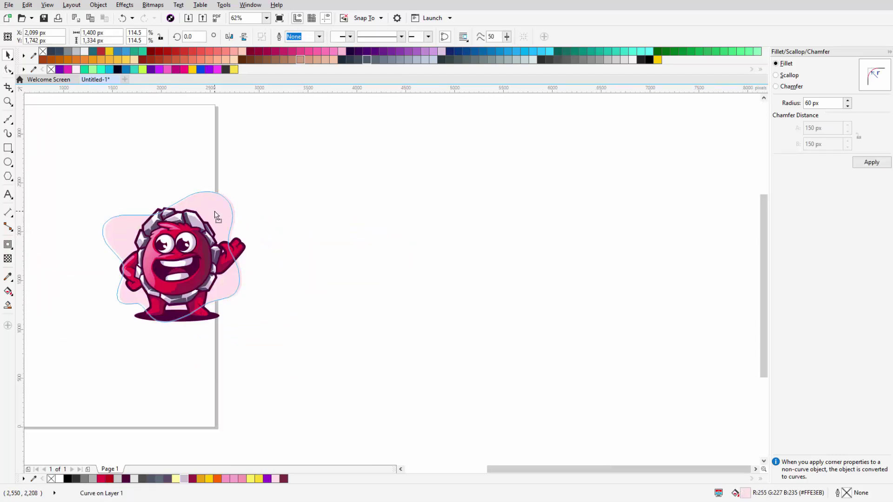
left_click(232, 221)
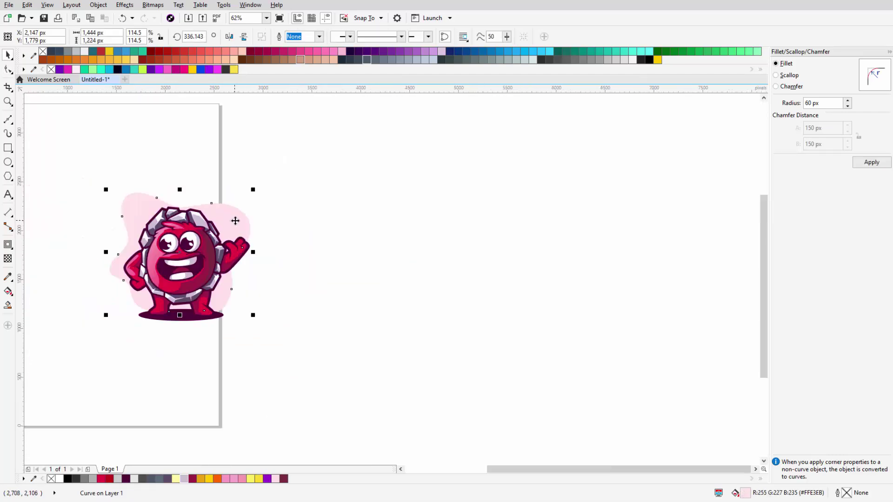
left_click(76, 126)
left_click(8, 119)
scroll(385, 233, "up", 4)
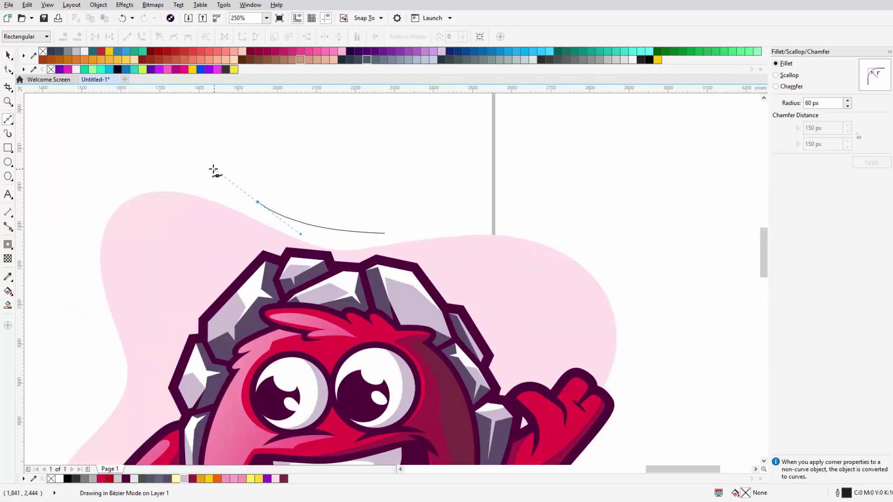
Step: Draw a thin pink crescent above the background blob
left_click_drag(213, 170, 179, 156)
scroll(340, 225, "up", 4)
mouse_move(442, 247)
left_mouse_down()
mouse_move(450, 212)
mouse_move(442, 259)
left_mouse_up()
key("space")
scroll(299, 234, "down", 6)
scroll(219, 227, "up", 5)
scroll(424, 212, "down", 5)
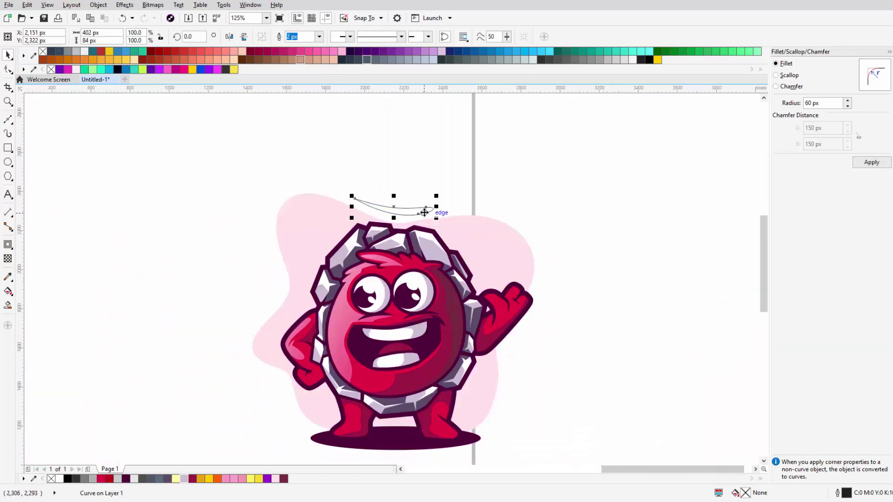
scroll(424, 213, "up", 3)
scroll(418, 204, "up", 3)
scroll(277, 195, "down", 8)
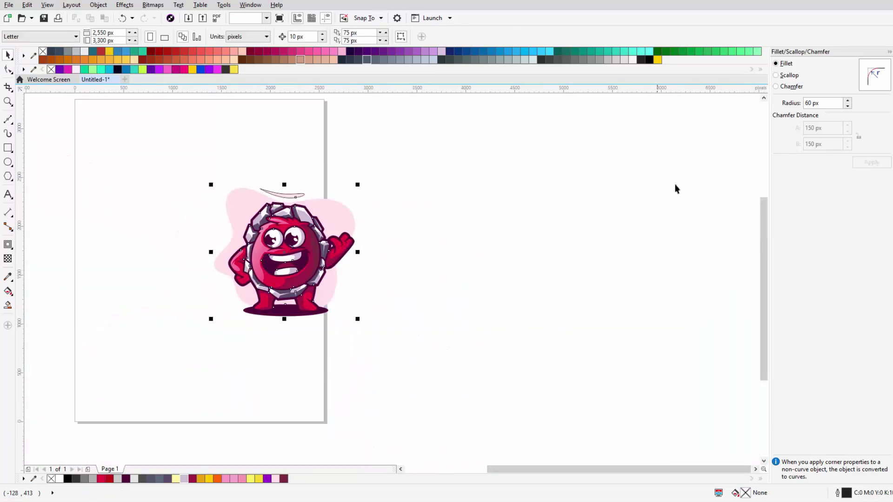
scroll(429, 255, "down", 3)
scroll(429, 255, "up", 3)
scroll(274, 207, "up", 3)
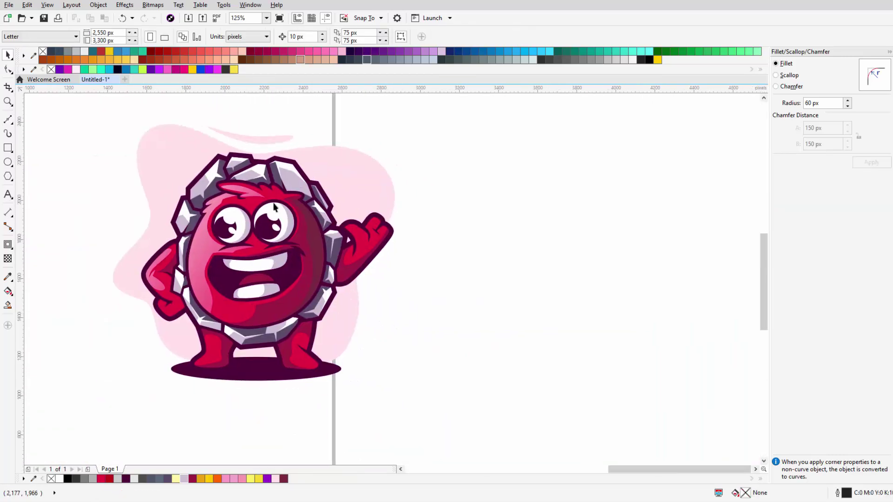
Step: Draw a closed curve around the mascot's head and arm, removing nodes to straighten its top
left_click(7, 120)
scroll(319, 185, "up", 3)
scroll(319, 185, "down", 3)
left_click(149, 269)
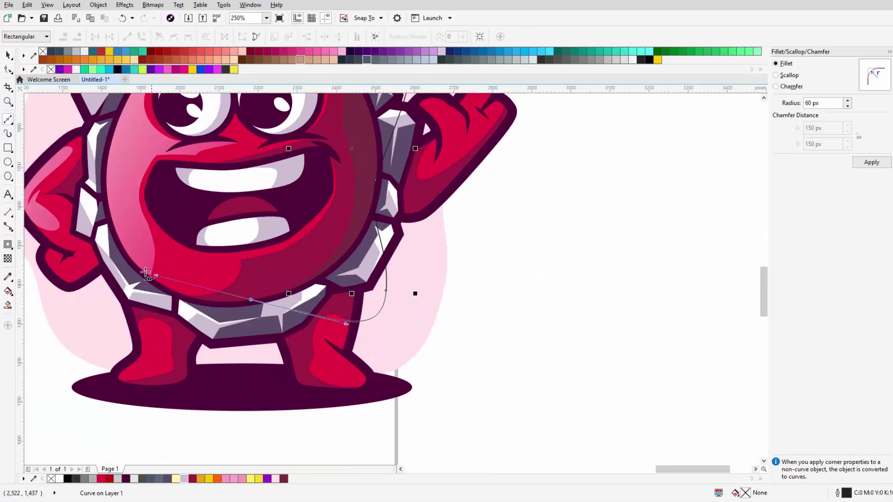
scroll(414, 293, "up", 2)
scroll(286, 287, "up", 3)
left_click(295, 349)
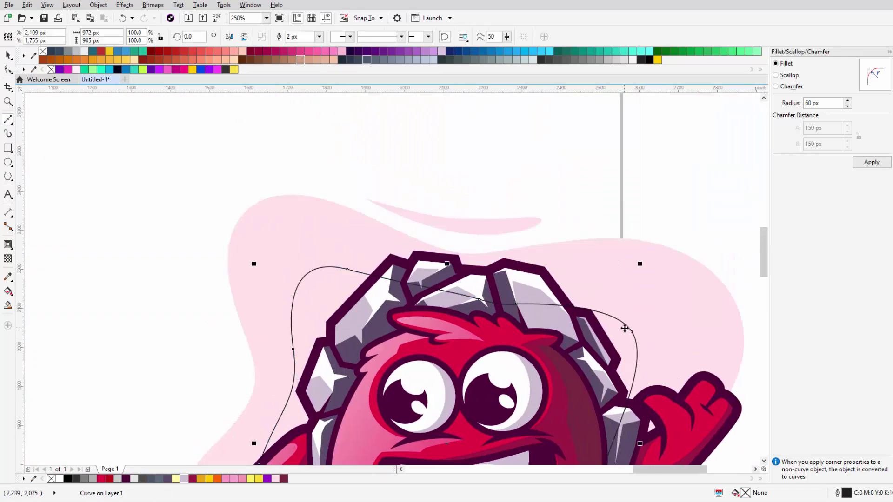
key("F10")
left_click(671, 316)
key("Delete")
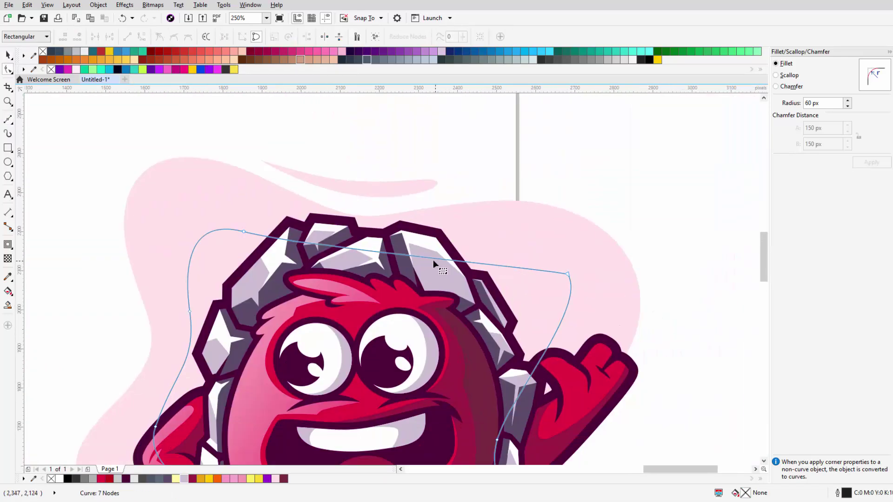
scroll(470, 213, "down", 4)
Step: Give the new outline shape a pale pink fill via Edit Fill
key("space")
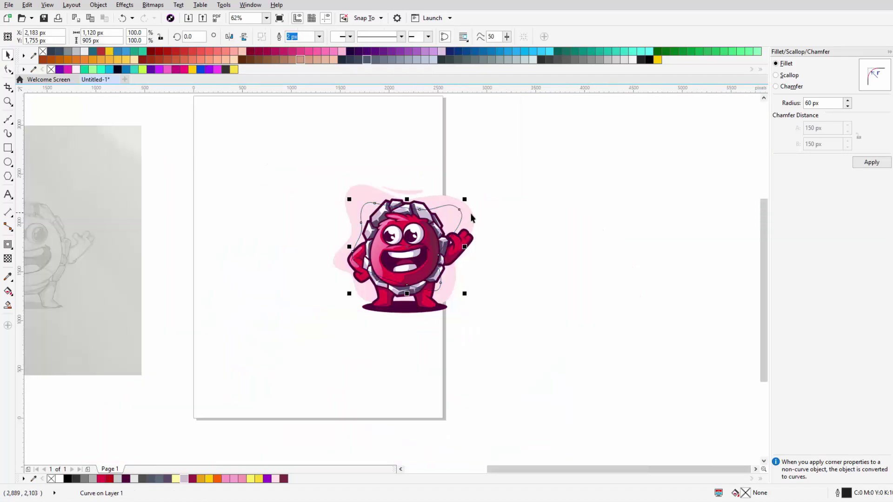
scroll(492, 225, "up", 2)
key("Tab")
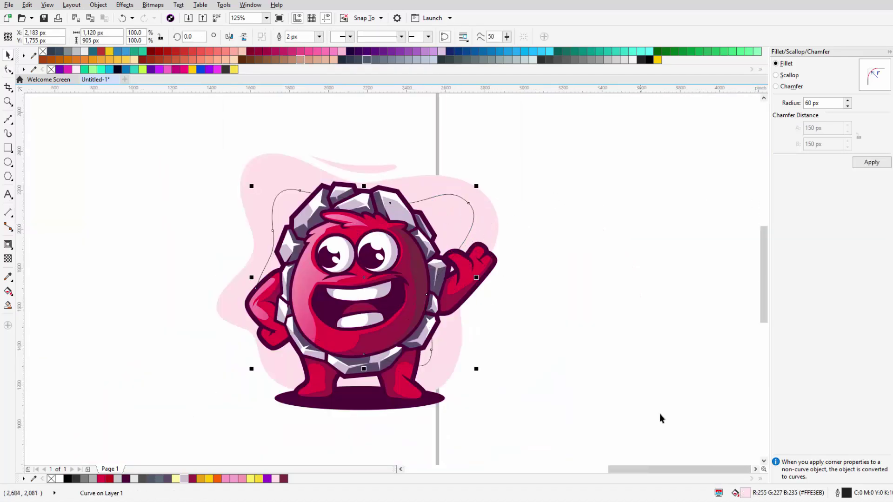
double_click(746, 493)
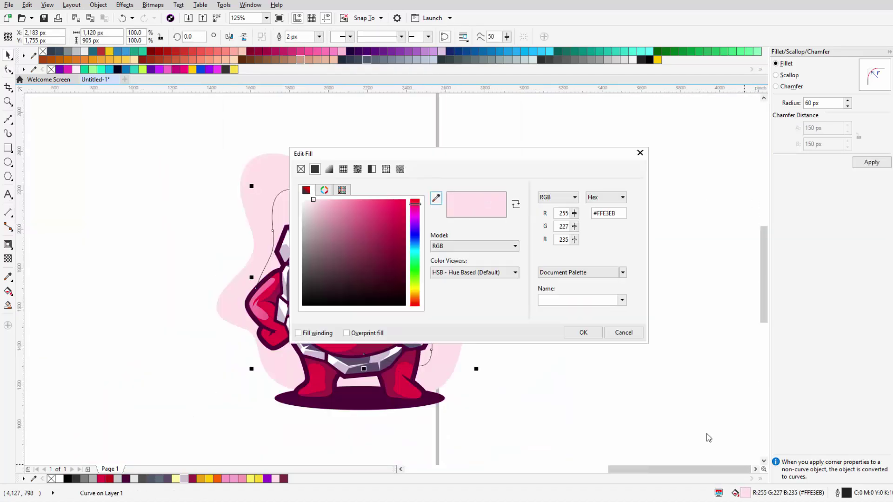
left_click(576, 331)
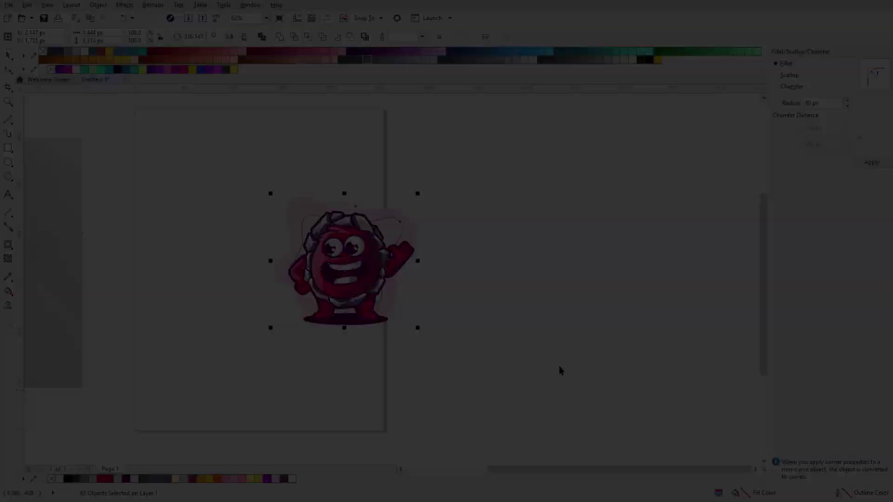